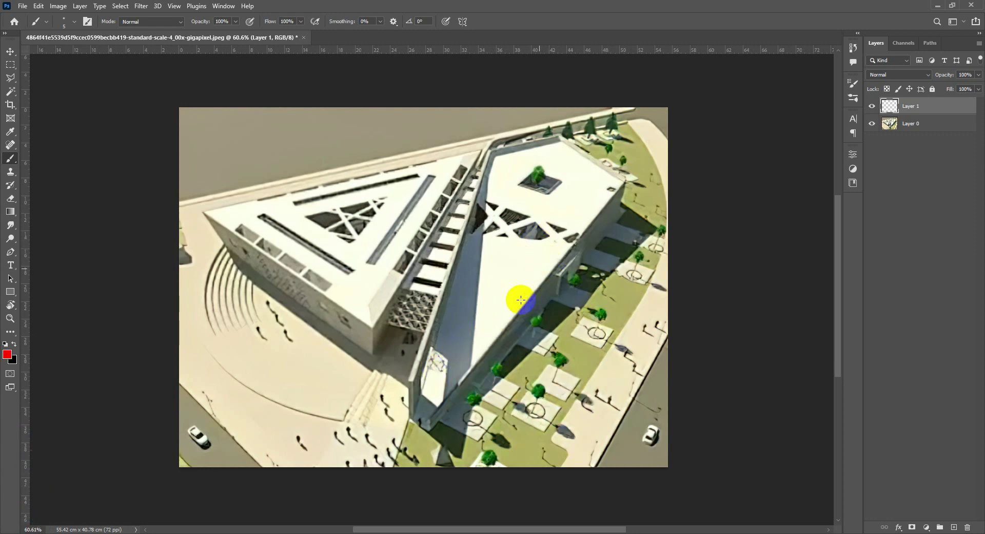
Step: Outline the building and ramp edges in red and label the right wing with the number 1
{"action": "mouse_move", "coordinate": [427, 427]}
{"action": "left_mouse_down"}
{"action": "mouse_move", "coordinate": [675, 136]}
{"action": "mouse_move", "coordinate": [569, 135]}
{"action": "mouse_move", "coordinate": [404, 381]}
{"action": "left_mouse_up"}
{"action": "mouse_move", "coordinate": [482, 167]}
{"action": "left_mouse_down"}
{"action": "mouse_move", "coordinate": [396, 308]}
{"action": "mouse_move", "coordinate": [468, 172]}
{"action": "mouse_move", "coordinate": [360, 349]}
{"action": "mouse_move", "coordinate": [211, 217]}
{"action": "mouse_move", "coordinate": [398, 294]}
{"action": "left_mouse_up"}
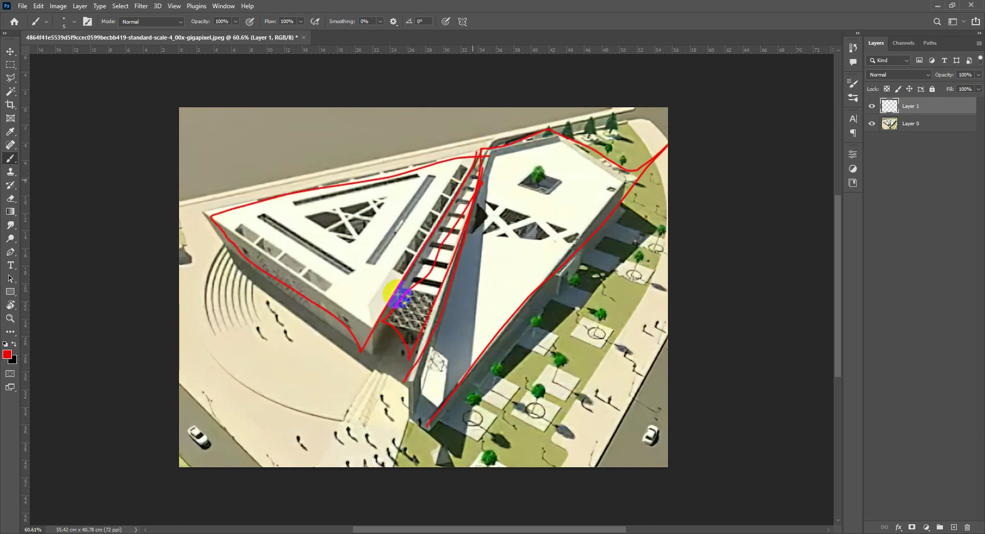
{"action": "left_click_drag", "start_coordinate": [363, 363], "coordinate": [219, 217]}
{"action": "mouse_move", "coordinate": [490, 287]}
{"action": "left_mouse_down"}
{"action": "mouse_move", "coordinate": [510, 235]}
{"action": "mouse_move", "coordinate": [529, 277]}
{"action": "left_mouse_up"}
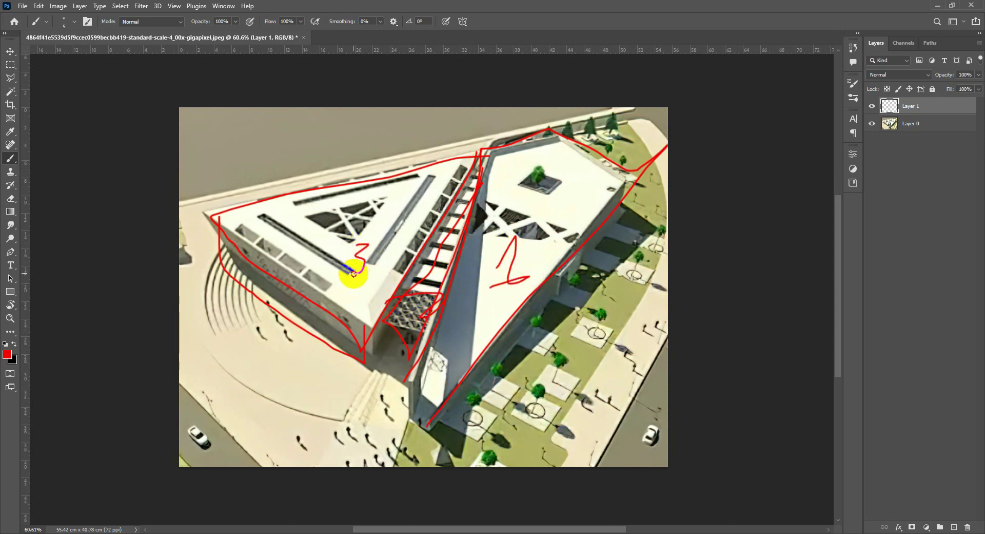
{"action": "left_click", "coordinate": [496, 205]}
{"action": "left_click", "coordinate": [598, 260]}
Step: Trace the right wall, ramp and top edge in red, mark the ramp base and number 3, then undo the latest strokes
{"action": "left_click", "coordinate": [490, 95]}
{"action": "mouse_move", "coordinate": [622, 180]}
{"action": "left_mouse_down"}
{"action": "mouse_move", "coordinate": [390, 402]}
{"action": "mouse_move", "coordinate": [576, 158]}
{"action": "left_mouse_up"}
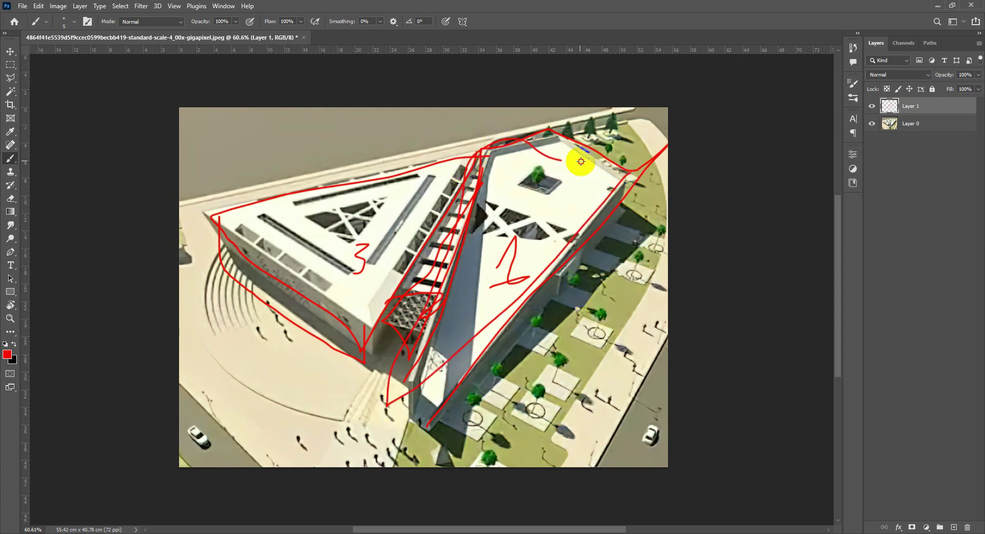
{"action": "mouse_move", "coordinate": [488, 158]}
{"action": "left_mouse_down"}
{"action": "mouse_move", "coordinate": [402, 349]}
{"action": "mouse_move", "coordinate": [372, 353]}
{"action": "left_mouse_up"}
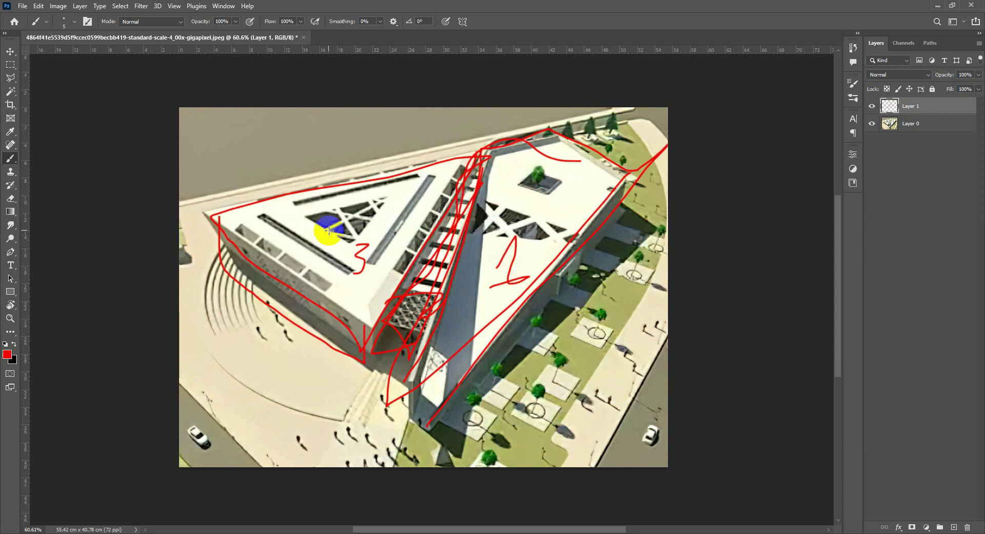
{"action": "left_click_drag", "start_coordinate": [543, 230], "coordinate": [486, 220]}
{"action": "left_click_drag", "start_coordinate": [359, 257], "coordinate": [362, 233]}
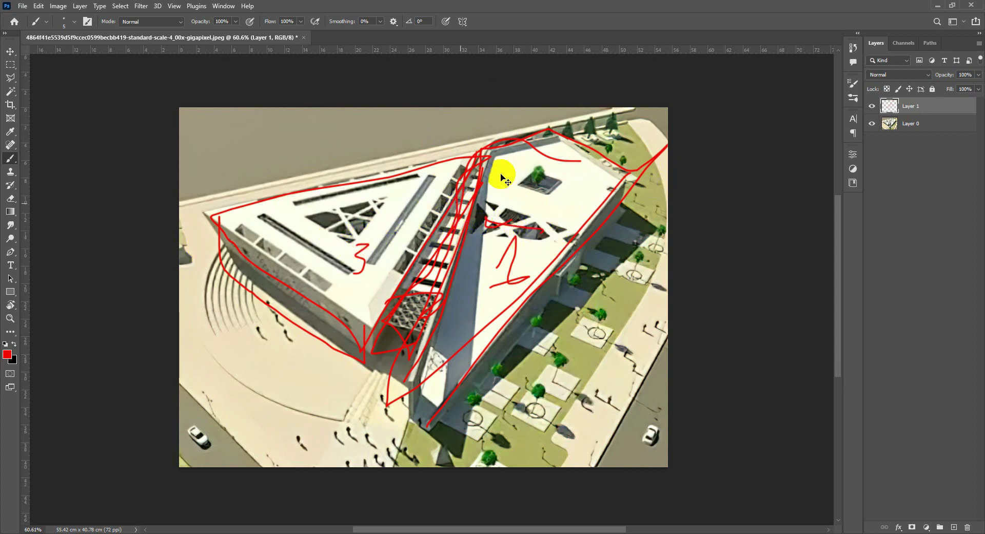
{"action": "key", "text": "ctrl+z"}
{"action": "key", "text": "ctrl+z"}
{"action": "key", "text": "ctrl+z"}
{"action": "key", "text": "ctrl+z"}
{"action": "key", "text": "ctrl+z"}
{"action": "key", "text": "ctrl+z"}
{"action": "key", "text": "ctrl+z"}
{"action": "key", "text": "ctrl+z"}
{"action": "key", "text": "ctrl+z"}
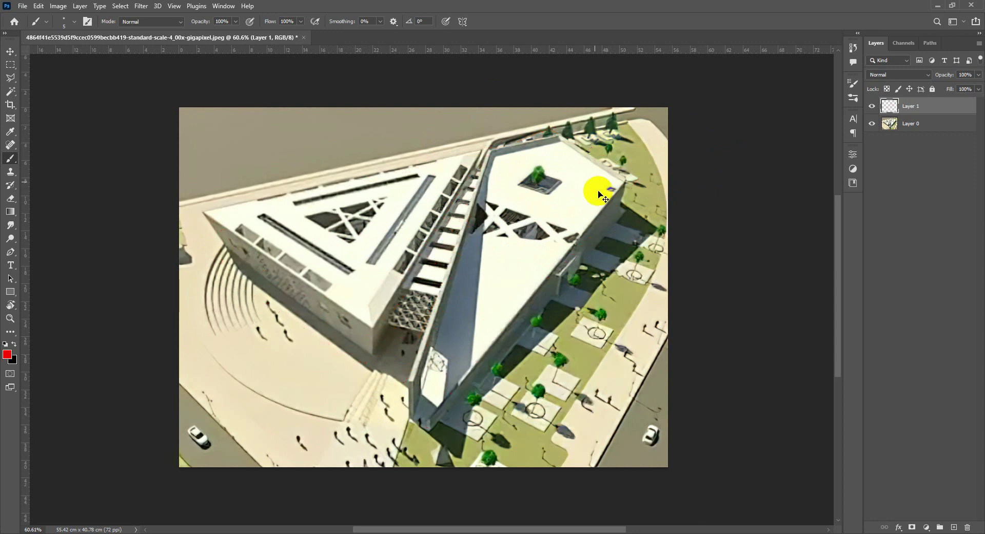
Step: On a new layer, sketch freehand red marks around the right wing and skylight, then clear them
{"action": "left_click", "coordinate": [955, 528]}
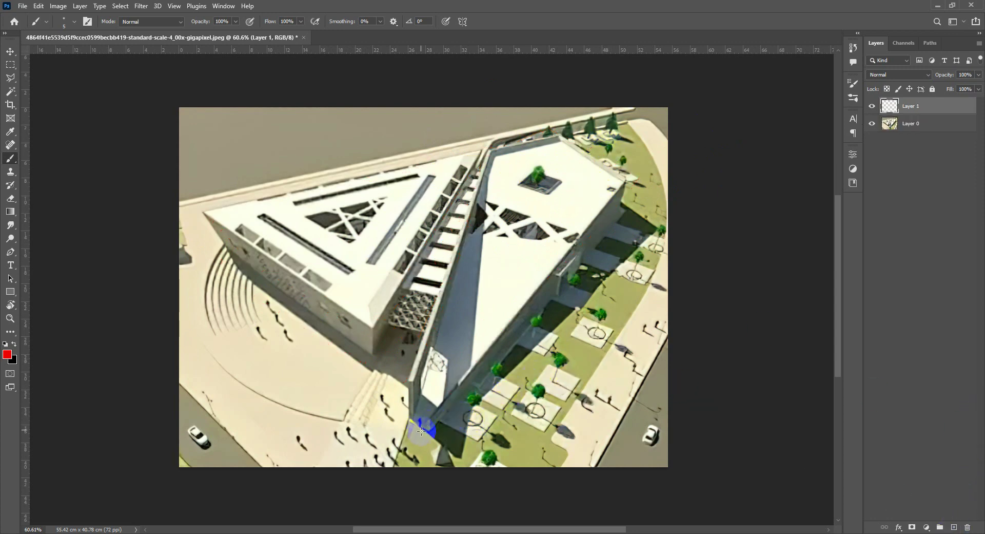
{"action": "mouse_move", "coordinate": [421, 431]}
{"action": "left_mouse_down"}
{"action": "mouse_move", "coordinate": [560, 237]}
{"action": "mouse_move", "coordinate": [630, 177]}
{"action": "left_mouse_up"}
{"action": "left_click_drag", "start_coordinate": [495, 150], "coordinate": [418, 377]}
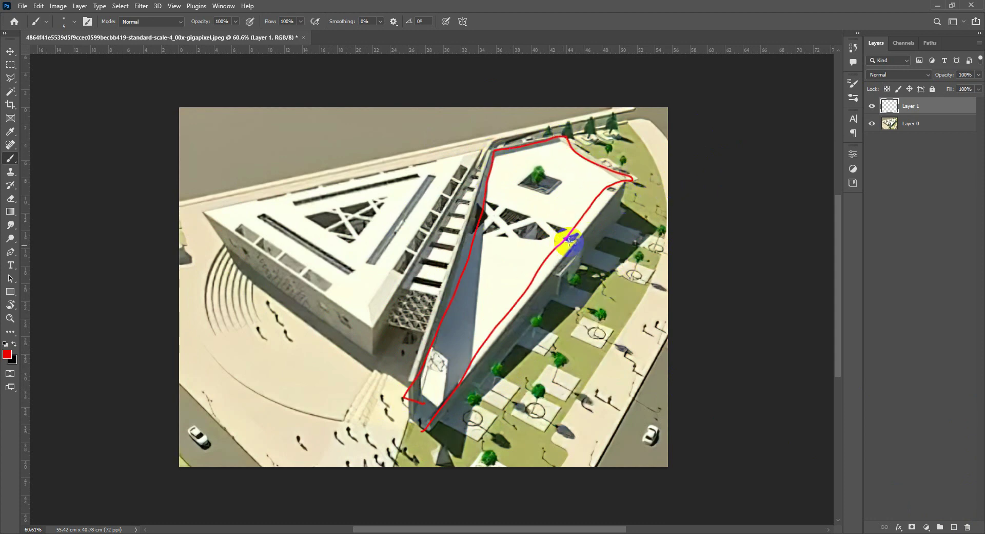
{"action": "mouse_move", "coordinate": [570, 239]}
{"action": "left_mouse_down"}
{"action": "mouse_move", "coordinate": [495, 197]}
{"action": "mouse_move", "coordinate": [568, 229]}
{"action": "left_mouse_up"}
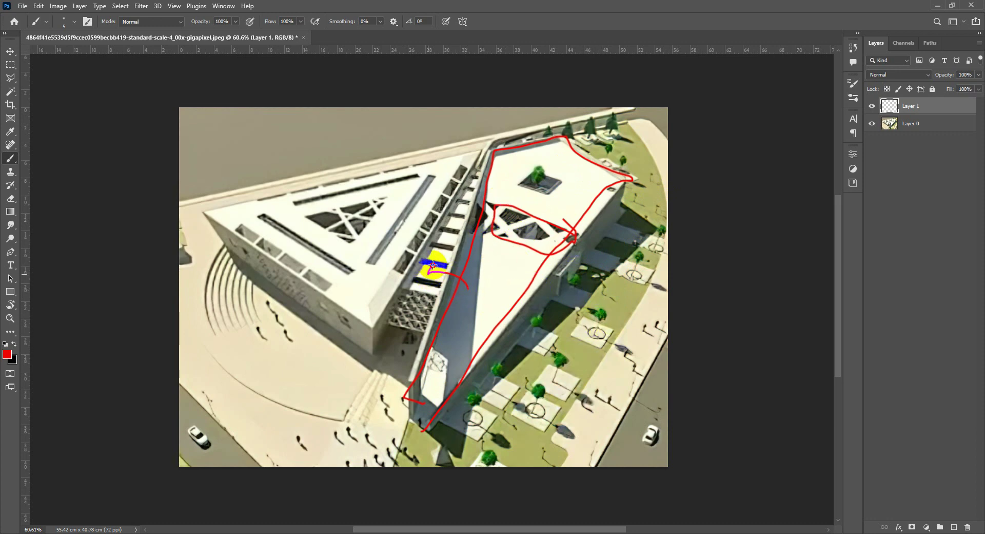
{"action": "left_click_drag", "start_coordinate": [433, 265], "coordinate": [429, 272]}
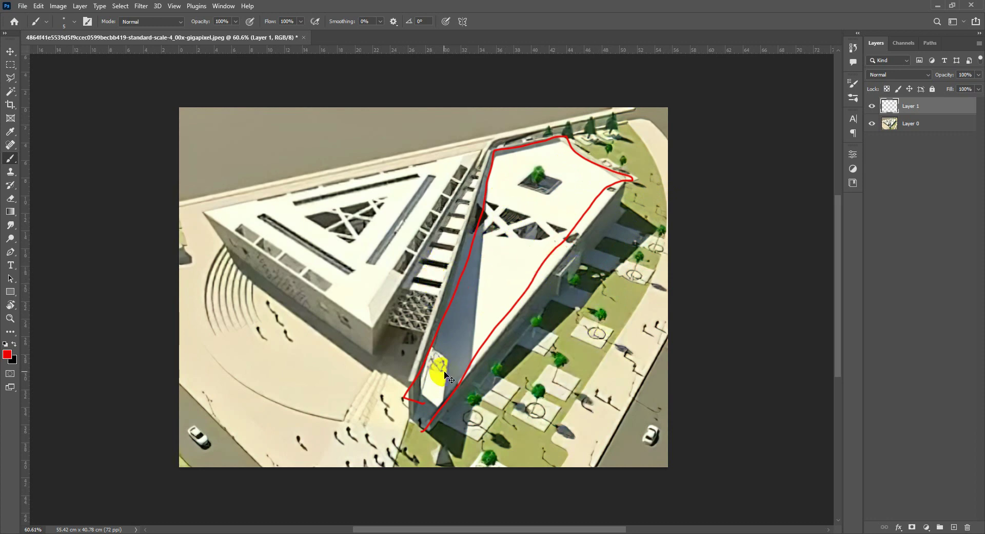
{"action": "right_click", "coordinate": [539, 331]}
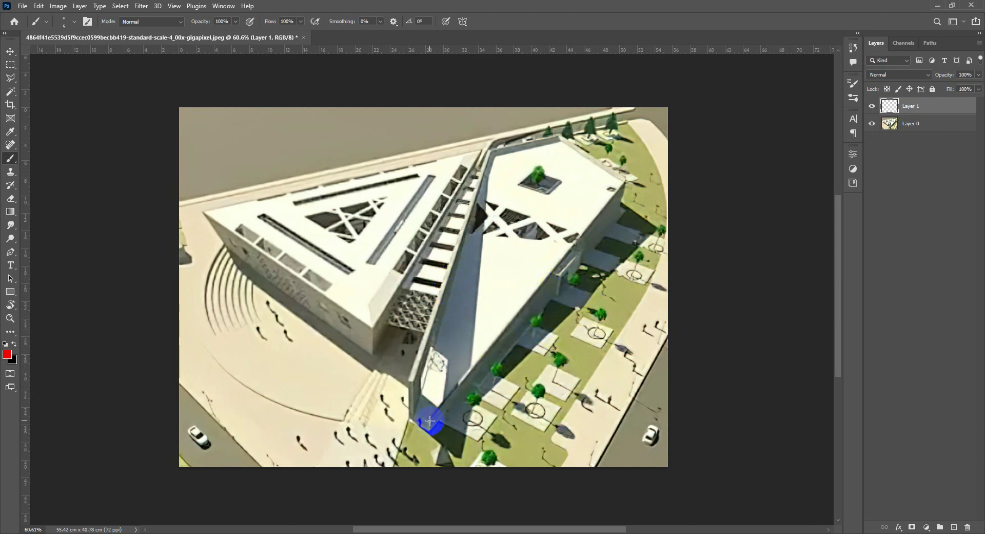
Step: Draw straight red lines along the right wing's roof edges
{"action": "left_click", "coordinate": [625, 179], "text": "shift"}
{"action": "left_click", "coordinate": [562, 134], "text": "shift"}
{"action": "left_click", "coordinate": [494, 150], "text": "shift"}
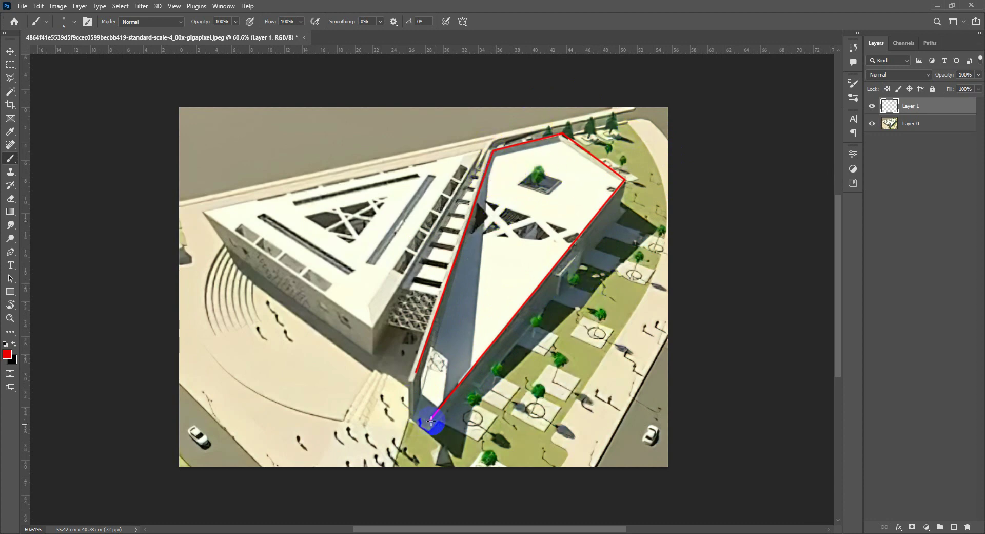
Step: In 3ds Max's Top view, draw a four-corner line tracing the wing outline with the grid hidden
{"action": "key", "text": "alt+Tab"}
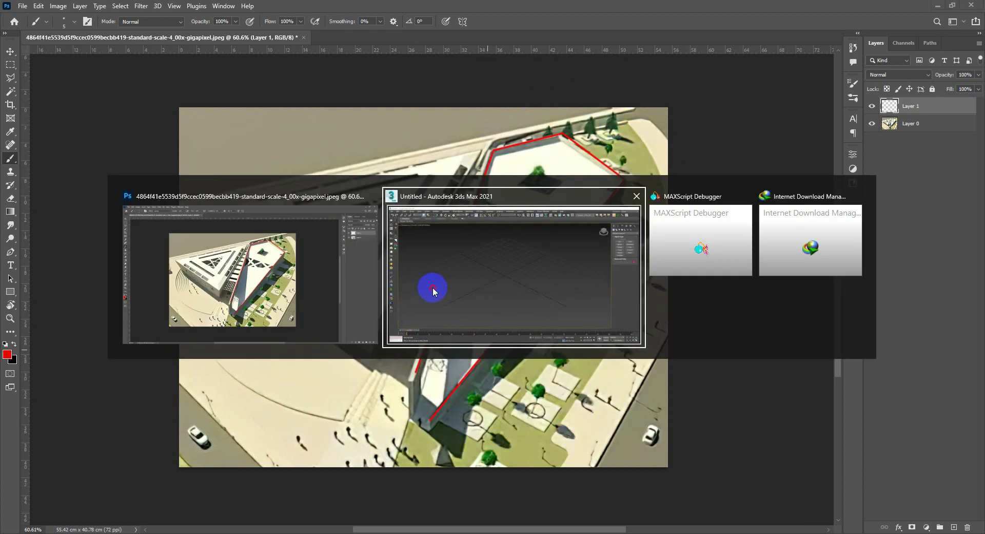
{"action": "key", "text": "t"}
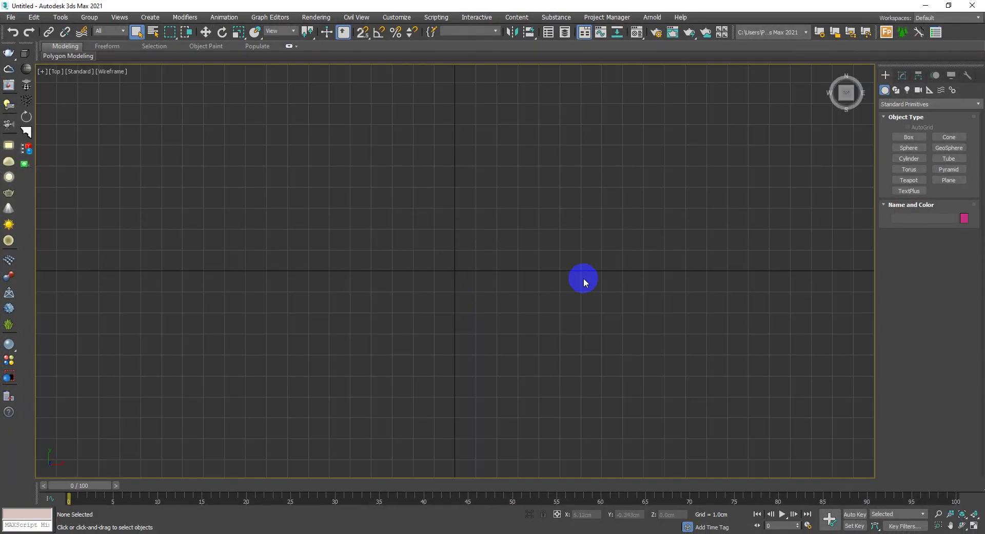
{"action": "middle_click_drag", "start_coordinate": [584, 278], "coordinate": [293, 297]}
{"action": "right_click", "coordinate": [547, 311]}
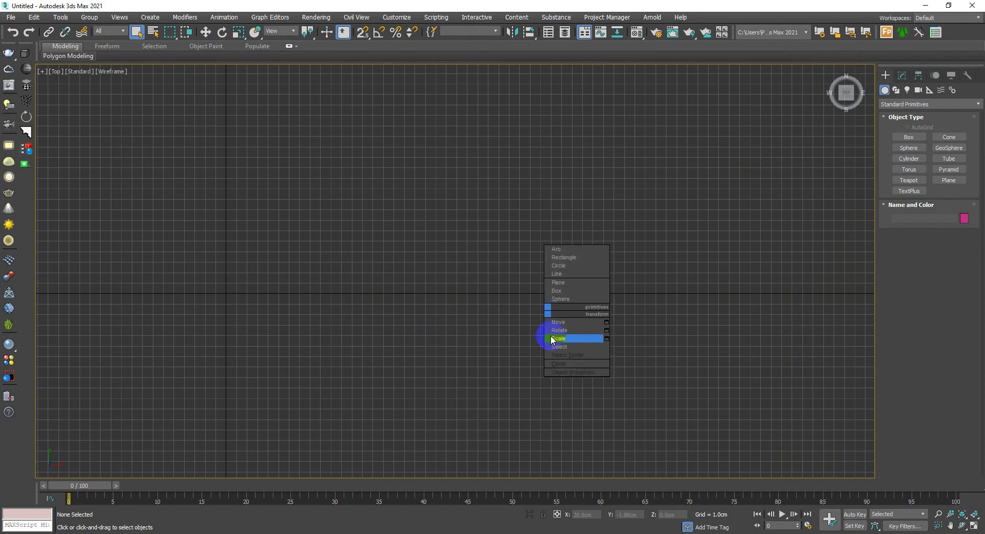
{"action": "left_click", "coordinate": [570, 273]}
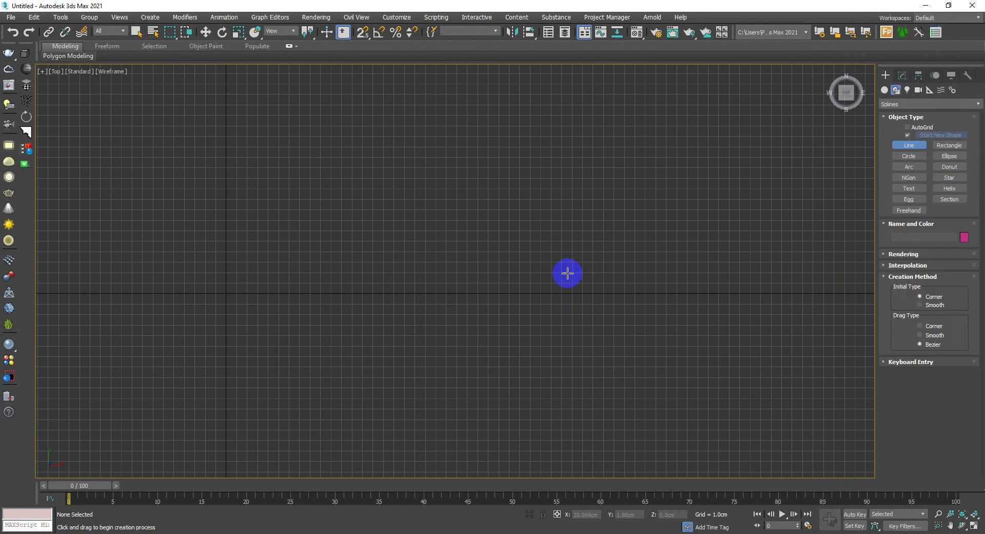
{"action": "left_click", "coordinate": [544, 316]}
{"action": "key", "text": "g"}
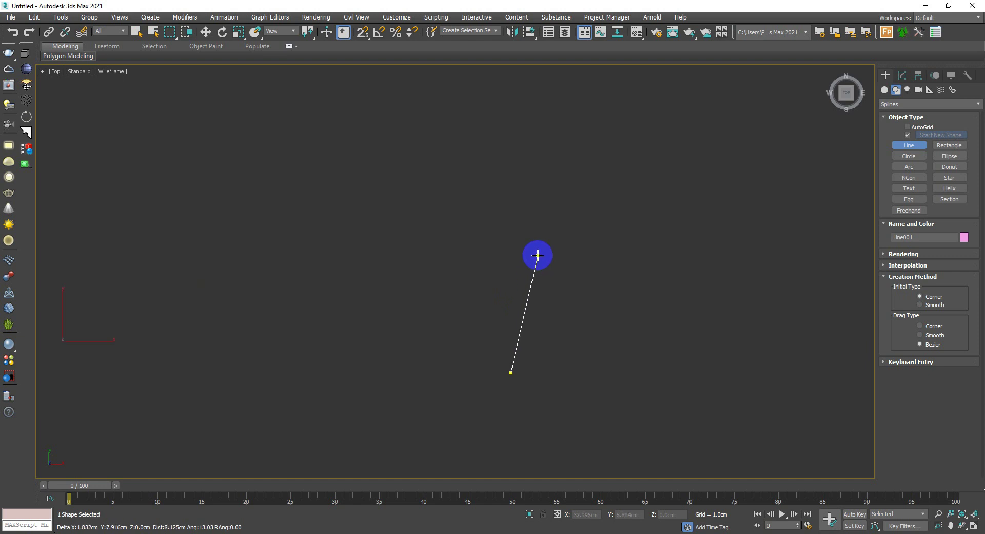
{"action": "left_click", "coordinate": [539, 254]}
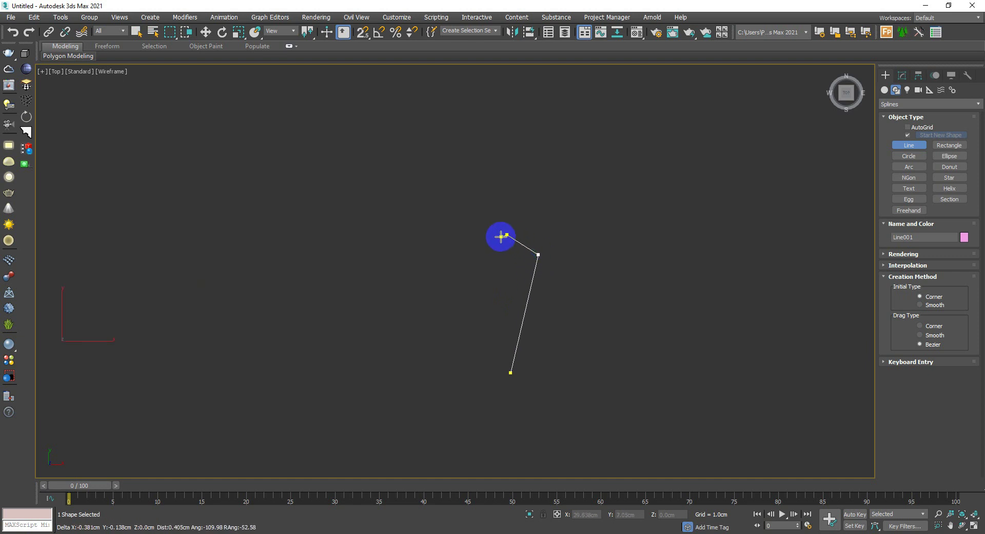
{"action": "left_click", "coordinate": [507, 234]}
{"action": "left_click", "coordinate": [481, 244]}
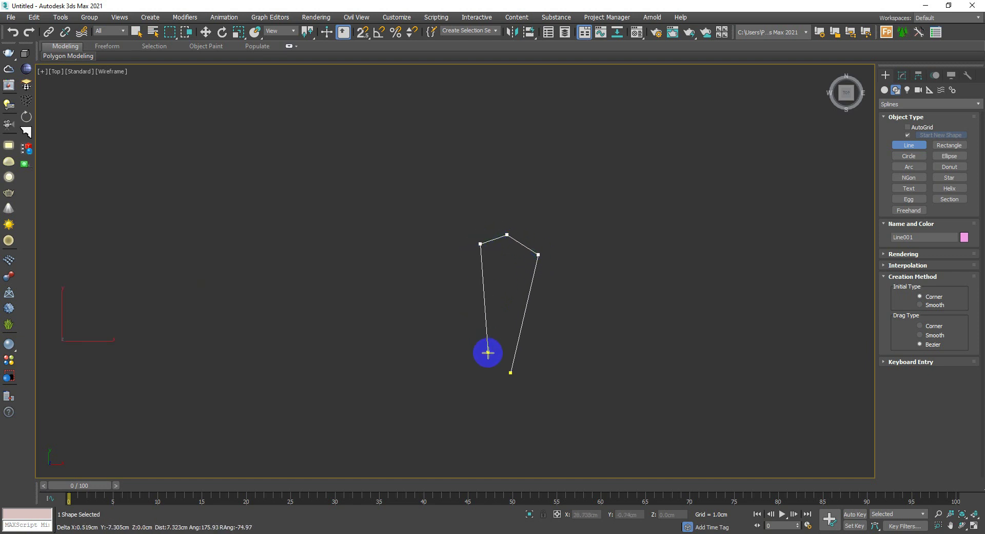
{"action": "right_click", "coordinate": [493, 361]}
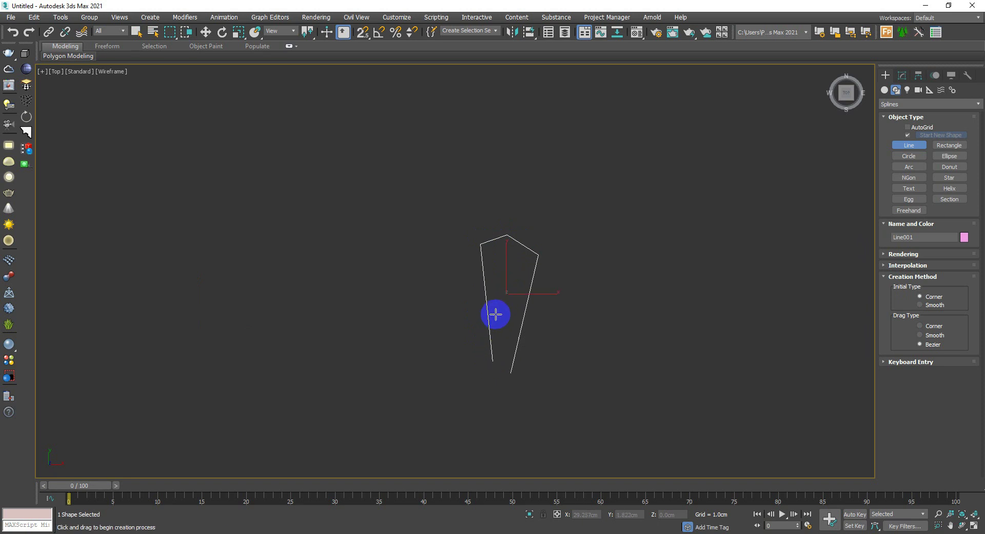
Step: View the line in perspective and enter Spline level, scrolling down to the Outline setting
{"action": "mouse_move", "coordinate": [507, 319]}
{"action": "middle_mouse_down", "text": "alt"}
{"action": "mouse_move", "coordinate": [503, 294]}
{"action": "mouse_move", "coordinate": [513, 295]}
{"action": "mouse_move", "coordinate": [437, 294]}
{"action": "mouse_move", "coordinate": [487, 297]}
{"action": "middle_mouse_up", "text": "alt"}
{"action": "key", "text": "p"}
{"action": "key", "text": "z"}
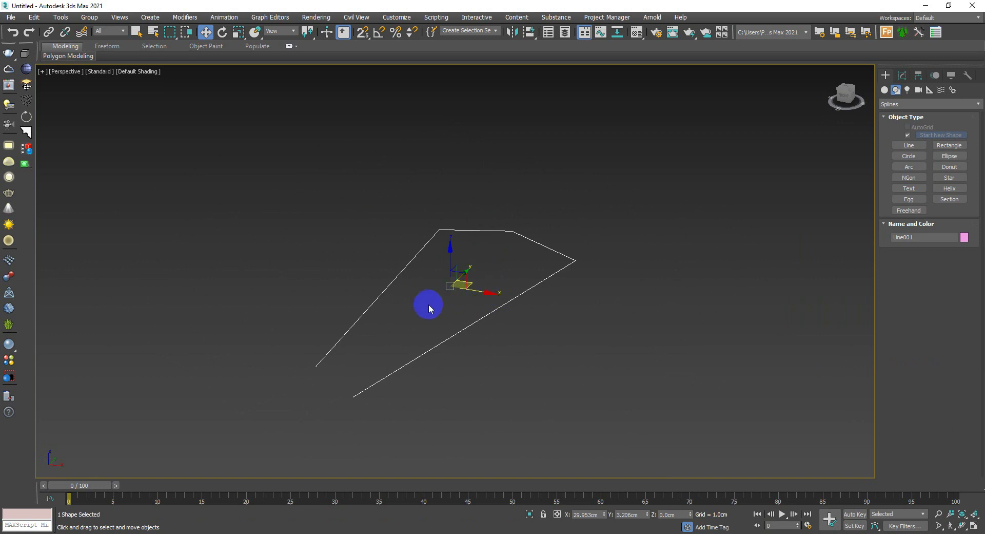
{"action": "middle_click_drag", "start_coordinate": [429, 306], "coordinate": [477, 332], "text": "alt"}
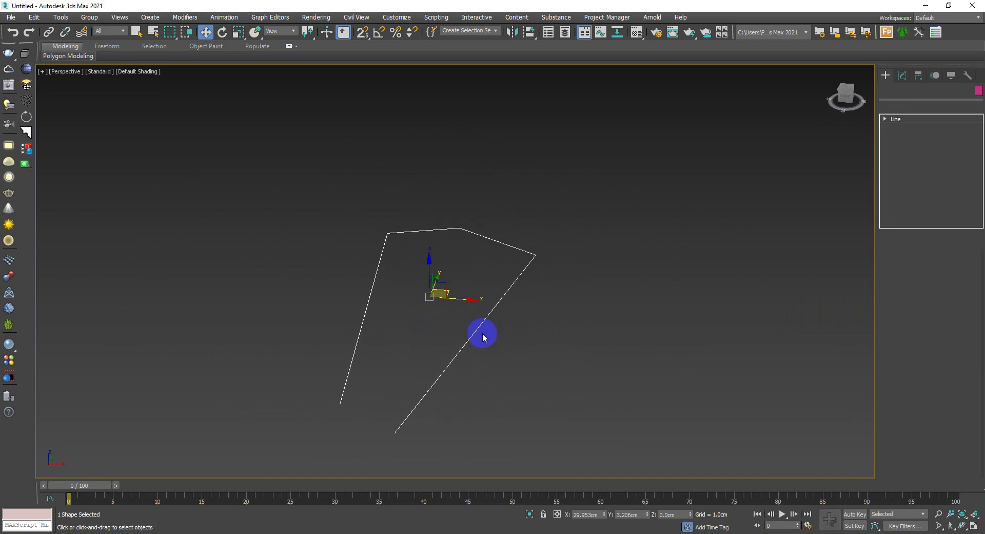
{"action": "key", "text": "3"}
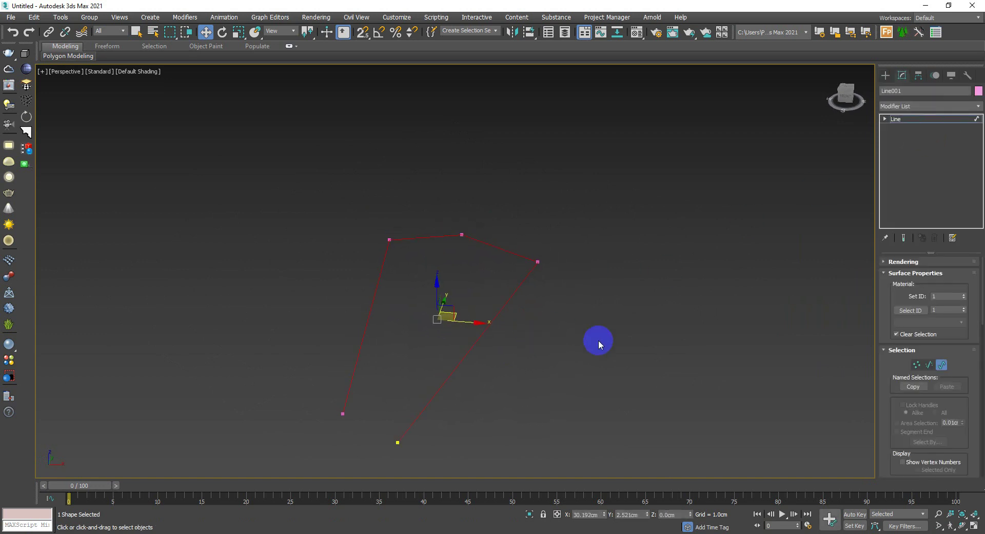
{"action": "scroll", "coordinate": [974, 300], "scroll_direction": "down", "scroll_amount": 3}
{"action": "scroll", "coordinate": [974, 308], "scroll_direction": "down", "scroll_amount": 3}
{"action": "scroll", "coordinate": [974, 355], "scroll_direction": "down", "scroll_amount": 3}
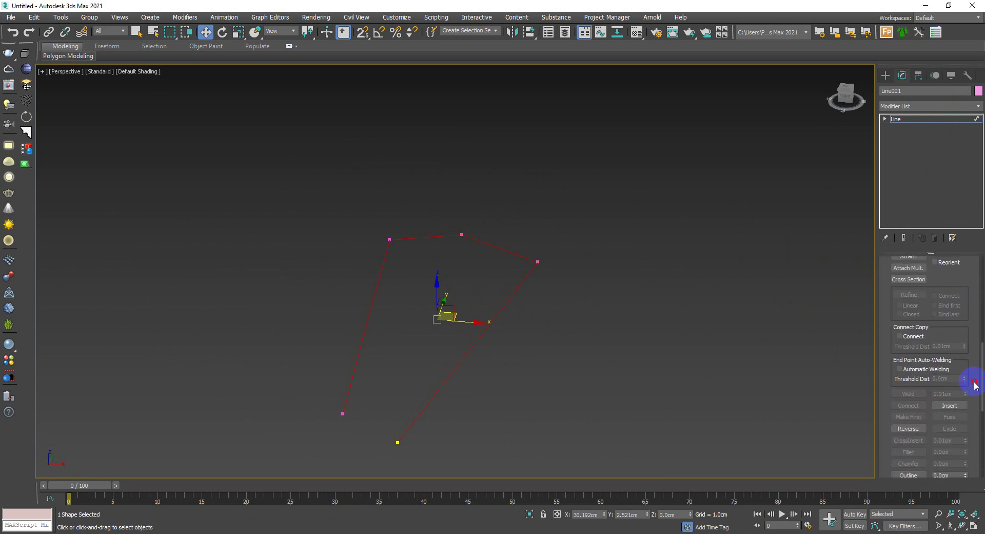
{"action": "scroll", "coordinate": [973, 390], "scroll_direction": "down", "scroll_amount": 3}
{"action": "scroll", "coordinate": [971, 401], "scroll_direction": "down", "scroll_amount": 1}
{"action": "left_click_drag", "start_coordinate": [966, 389], "coordinate": [967, 389]}
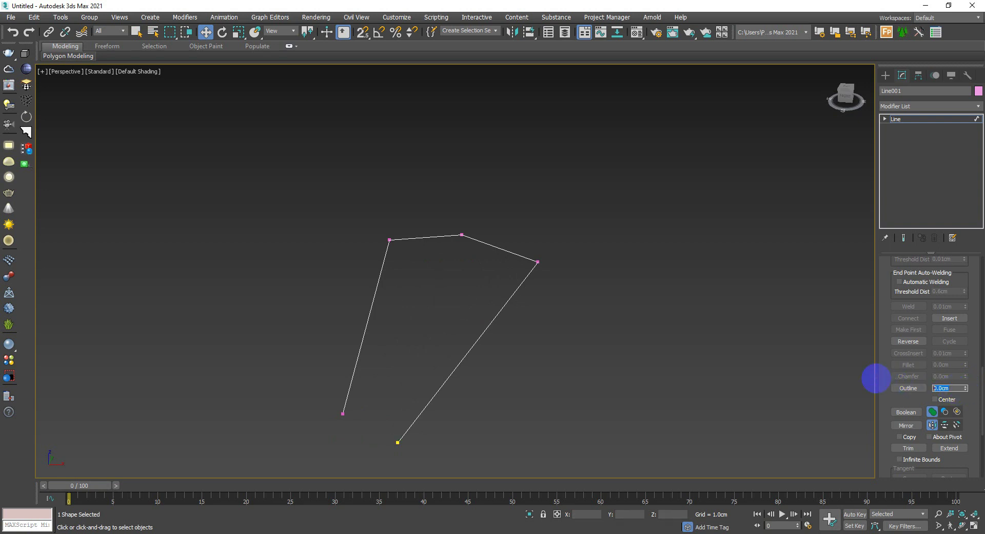
{"action": "scroll", "coordinate": [554, 333], "scroll_direction": "down", "scroll_amount": 3}
Step: Shift the outline spline slightly and scale it up uniformly in the Top view
{"action": "scroll", "coordinate": [524, 332], "scroll_direction": "down", "scroll_amount": 2}
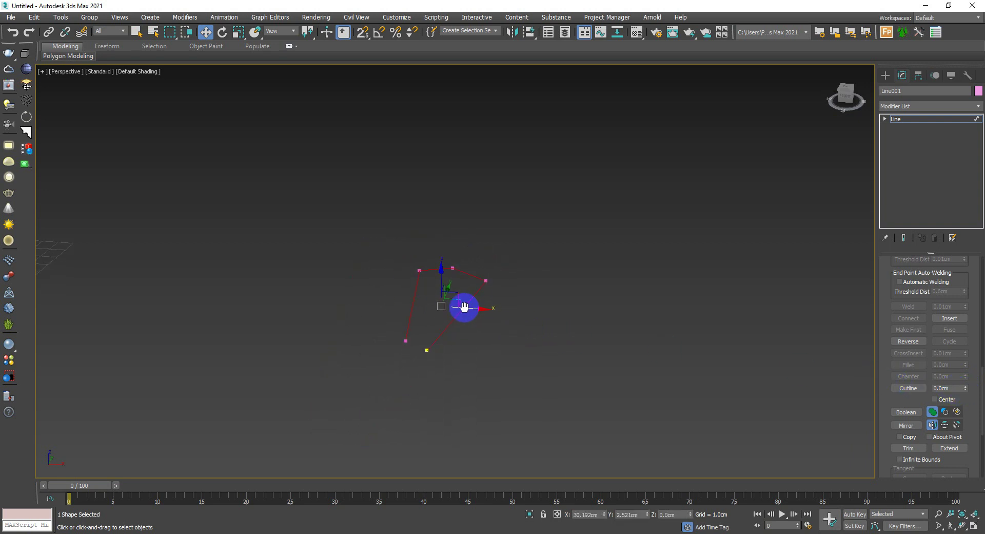
{"action": "left_click_drag", "start_coordinate": [463, 306], "coordinate": [479, 314]}
{"action": "left_click", "coordinate": [558, 365]}
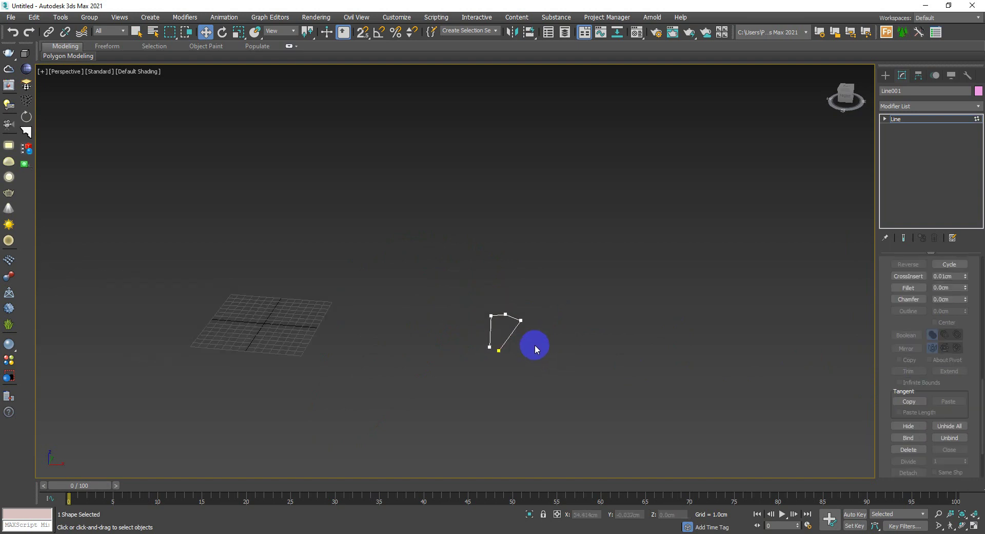
{"action": "key", "text": "t"}
{"action": "key", "text": "1"}
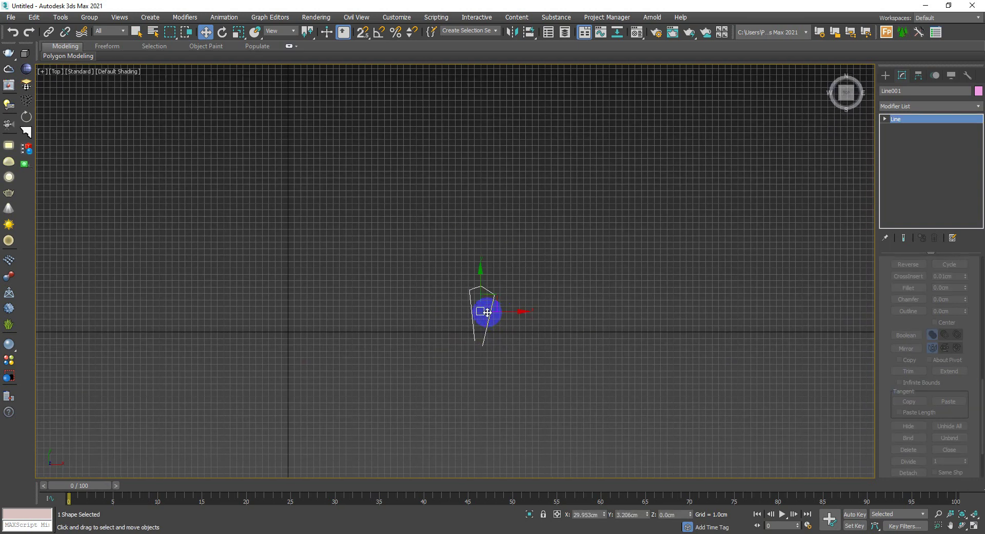
{"action": "key", "text": "r"}
{"action": "scroll", "coordinate": [485, 323], "scroll_direction": "down", "scroll_amount": 2}
{"action": "left_click_drag", "start_coordinate": [488, 304], "coordinate": [766, 350]}
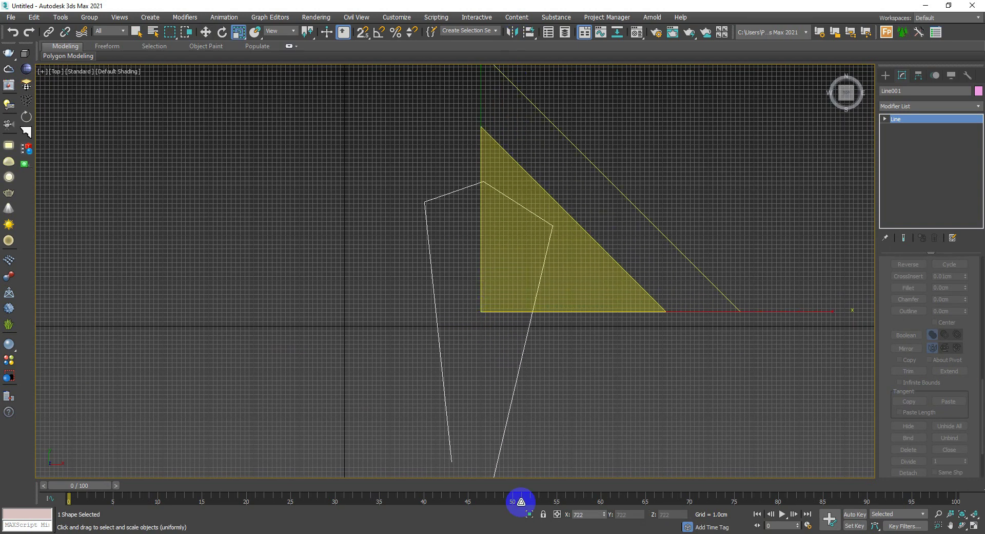
Step: Try an outline offset of 5, undo it, and delete the Line001 spline
{"action": "key", "text": "1"}
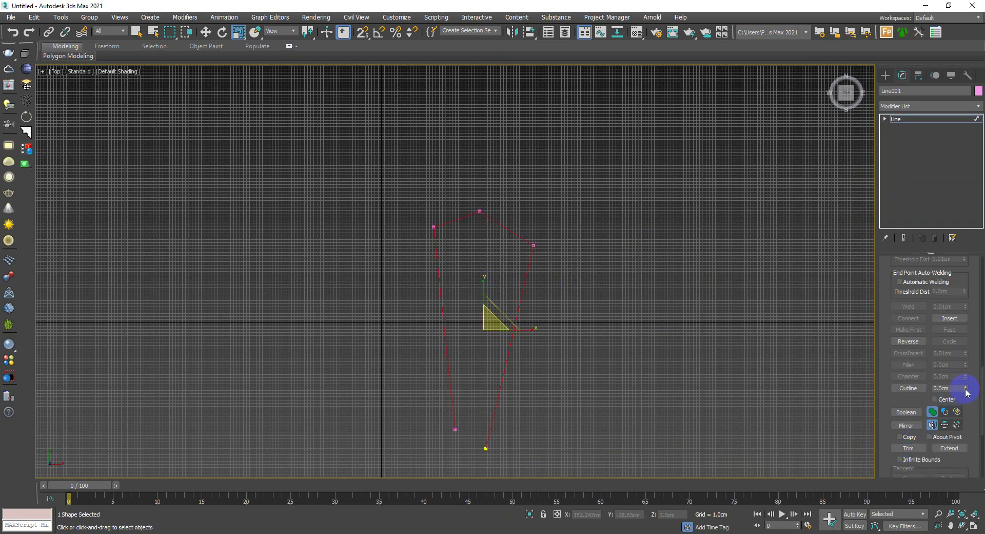
{"action": "left_click", "coordinate": [961, 388]}
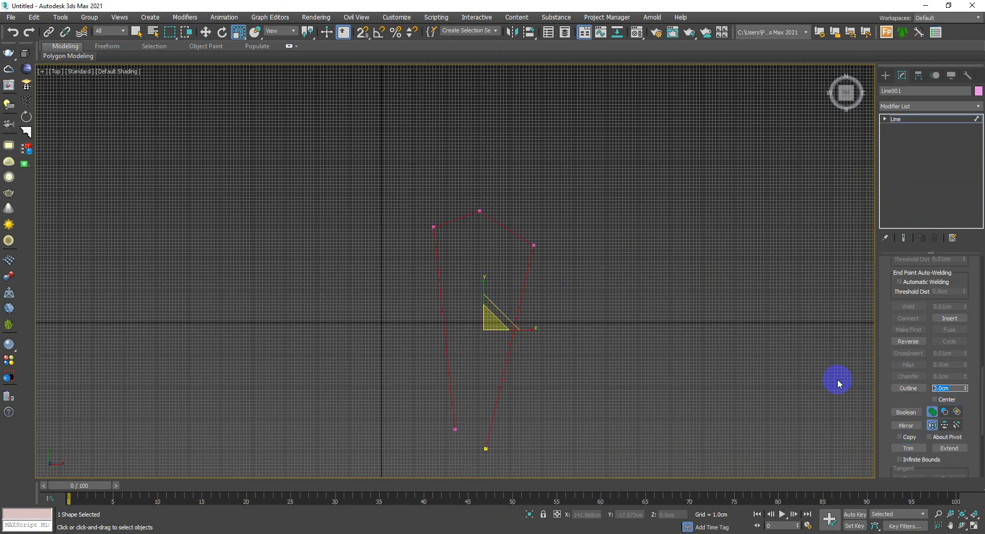
{"action": "type", "text": "5"}
{"action": "key", "text": "Return"}
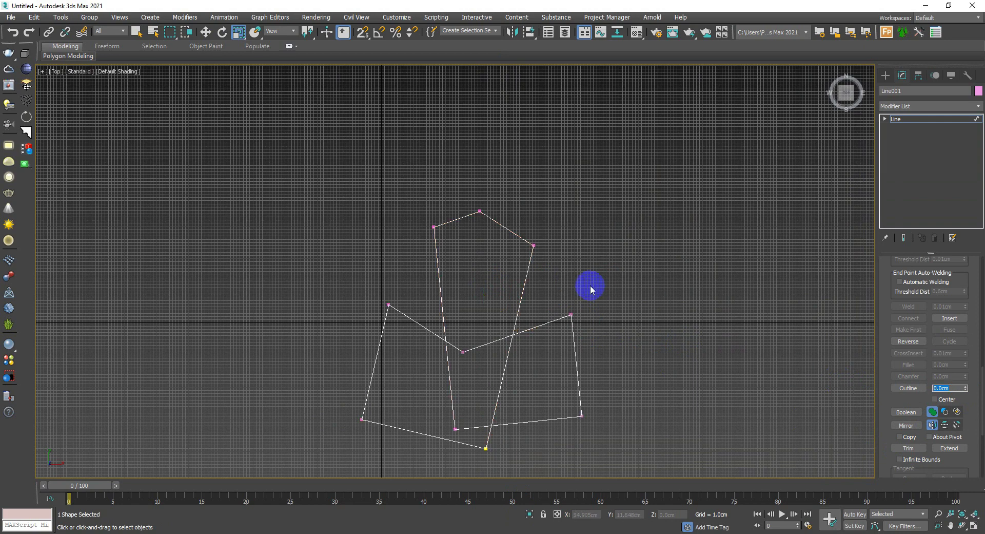
{"action": "mouse_move", "coordinate": [590, 288]}
{"action": "middle_mouse_down"}
{"action": "mouse_move", "coordinate": [569, 276]}
{"action": "mouse_move", "coordinate": [603, 274]}
{"action": "middle_mouse_up"}
{"action": "key", "text": "1"}
{"action": "key", "text": "1"}
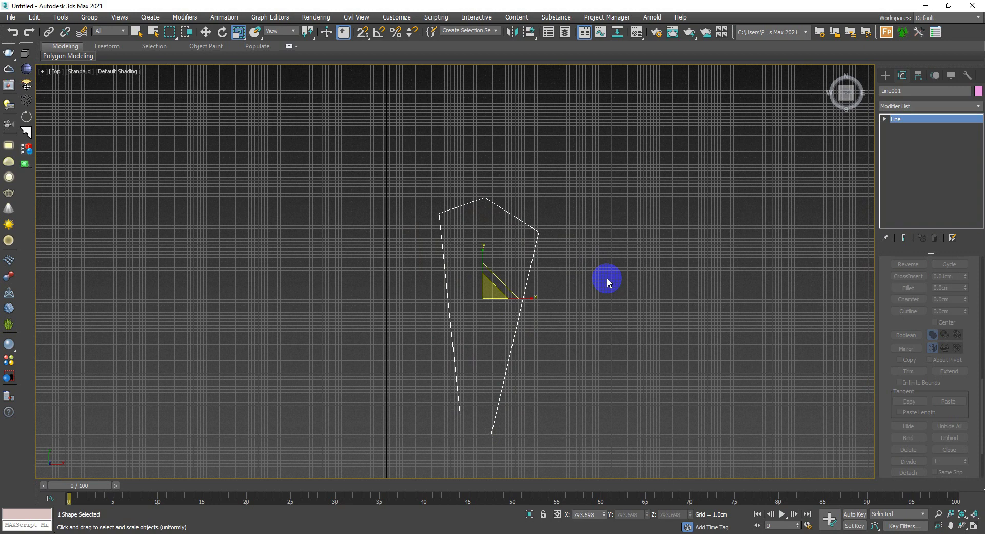
{"action": "key", "text": "Delete"}
{"action": "right_click", "coordinate": [607, 279]}
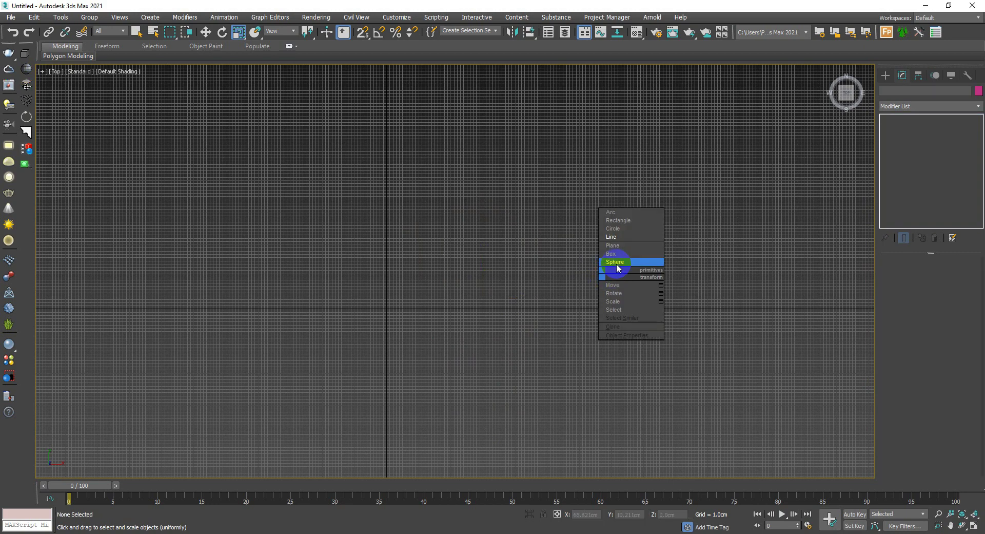
Step: Draw a five-point open line: wing bottom, right corner, top apex, left corner, back near the bottom
{"action": "left_click", "coordinate": [623, 235]}
{"action": "left_click", "coordinate": [529, 369]}
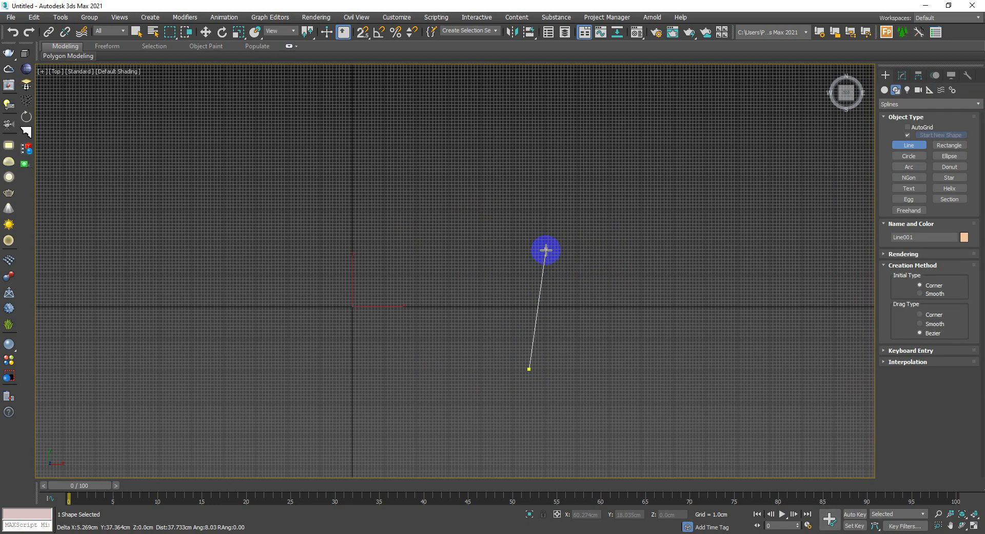
{"action": "left_click", "coordinate": [554, 221]}
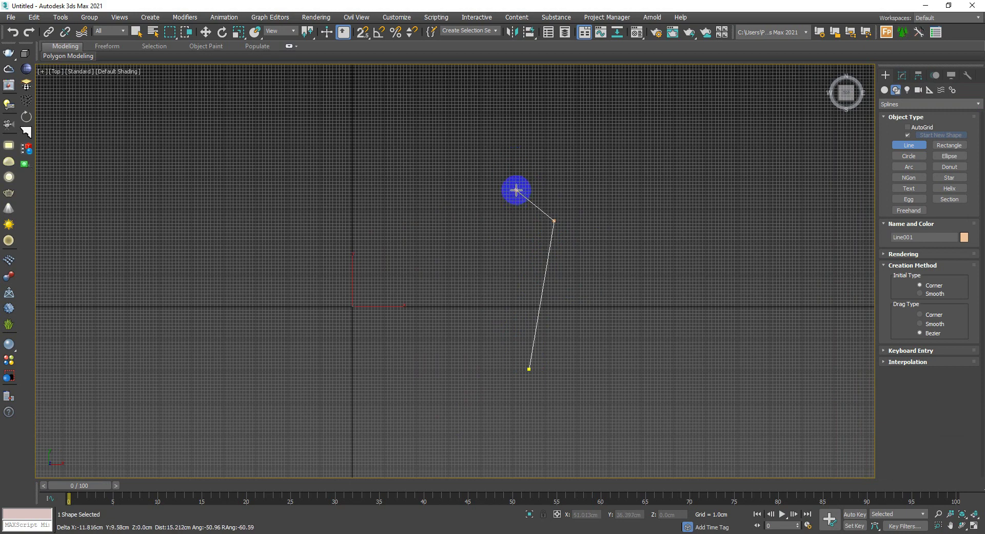
{"action": "left_click", "coordinate": [516, 190]}
{"action": "left_click", "coordinate": [478, 218]}
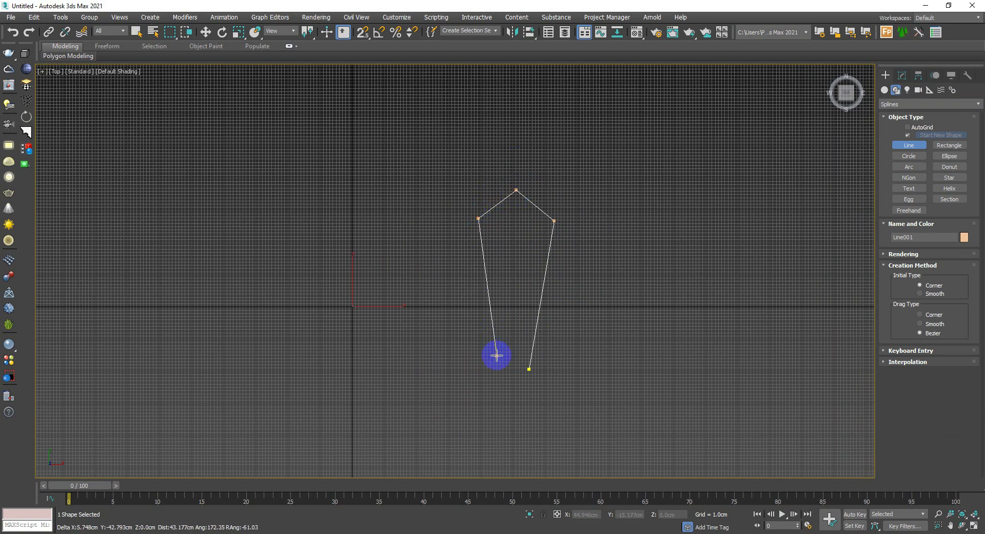
{"action": "left_click", "coordinate": [503, 357]}
{"action": "right_click", "coordinate": [502, 357]}
Step: Hide the viewport grid and snap the 3ds Max window to the left half of the screen
{"action": "key", "text": "r"}
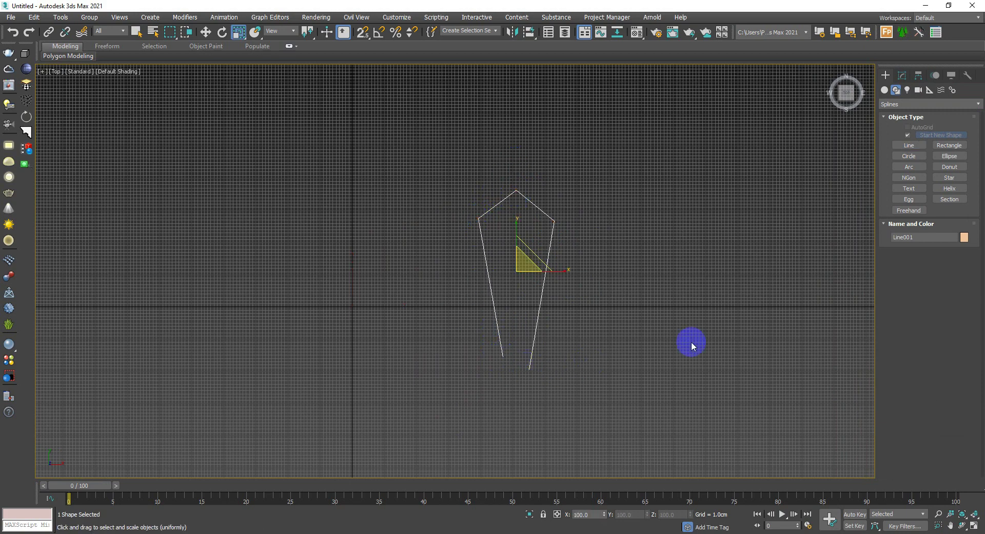
{"action": "key", "text": "g"}
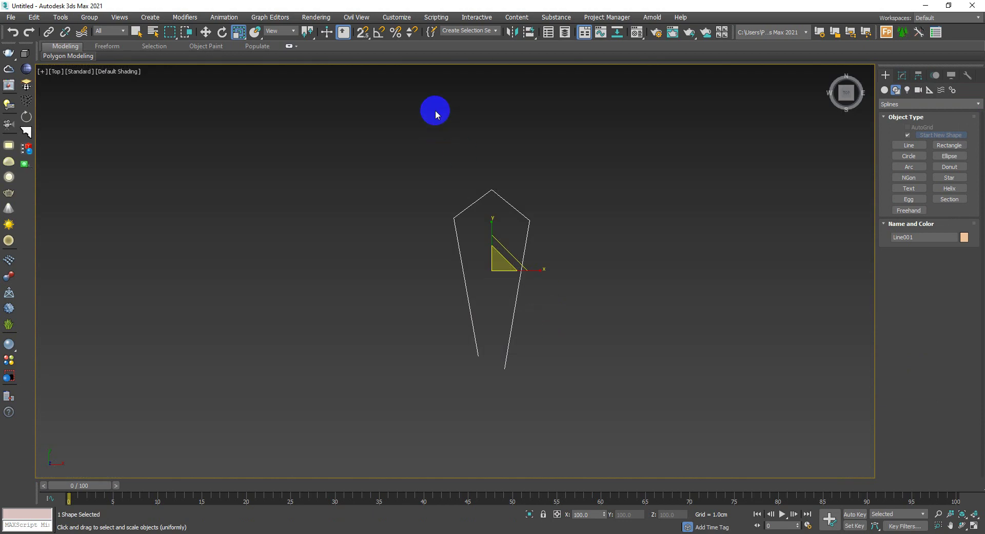
{"action": "left_click_drag", "start_coordinate": [447, 6], "coordinate": [0, 130]}
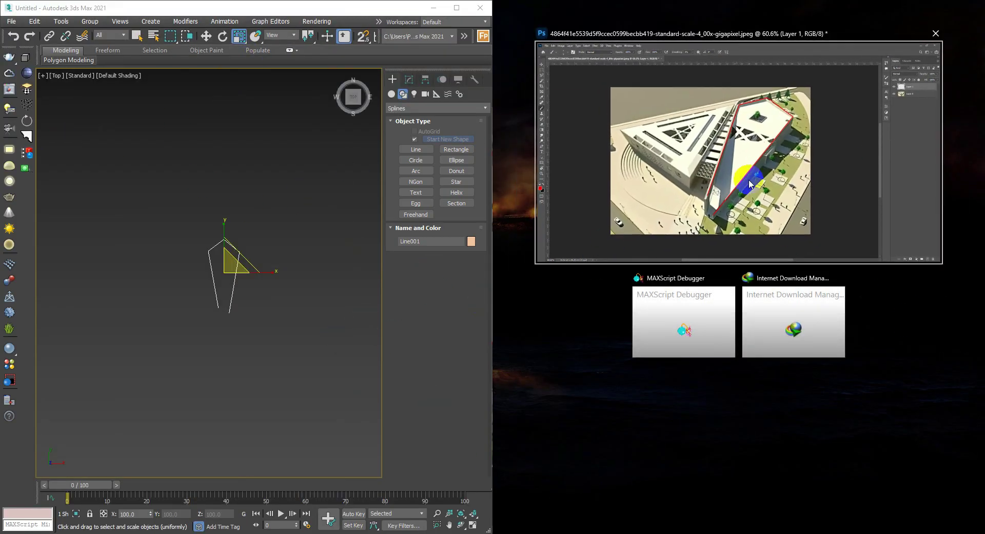
Step: Put Photoshop on the right half, narrowed and panned to the red-marked wing
{"action": "left_click", "coordinate": [847, 231]}
{"action": "left_click_drag", "start_coordinate": [493, 297], "coordinate": [600, 301]}
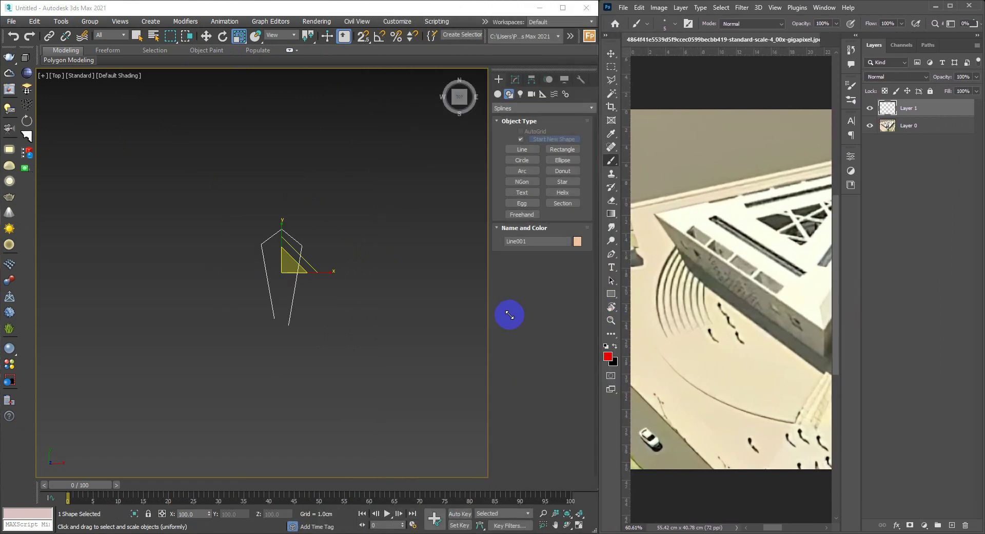
{"action": "left_click_drag", "start_coordinate": [801, 235], "coordinate": [778, 288]}
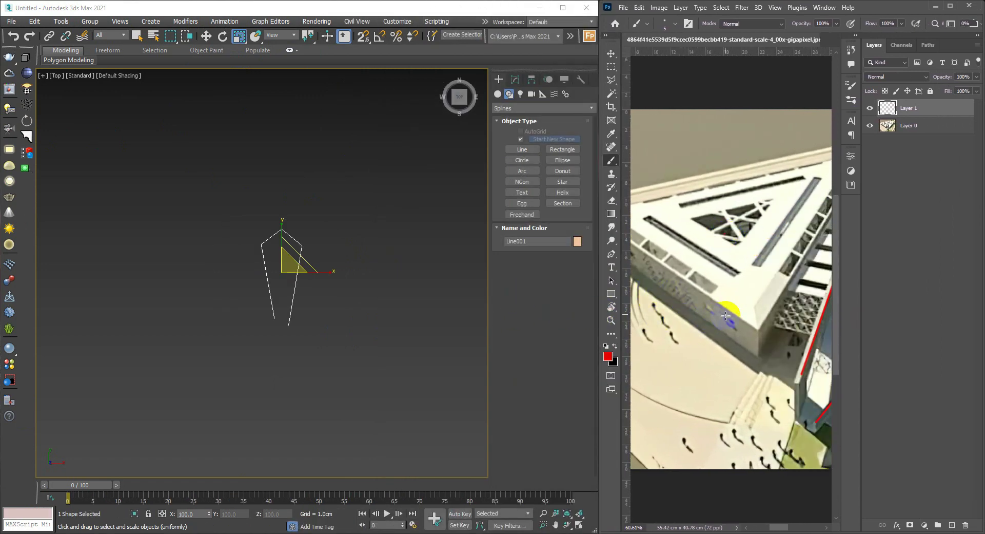
Step: Zoom in the 3ds Max viewport and select the Line001 outline spline
{"action": "scroll", "coordinate": [777, 289], "scroll_direction": "down", "scroll_amount": 3, "text": "alt"}
{"action": "scroll", "coordinate": [778, 288], "scroll_direction": "up", "scroll_amount": 1, "text": "alt"}
{"action": "scroll", "coordinate": [722, 282], "scroll_direction": "up", "scroll_amount": 1, "text": "alt"}
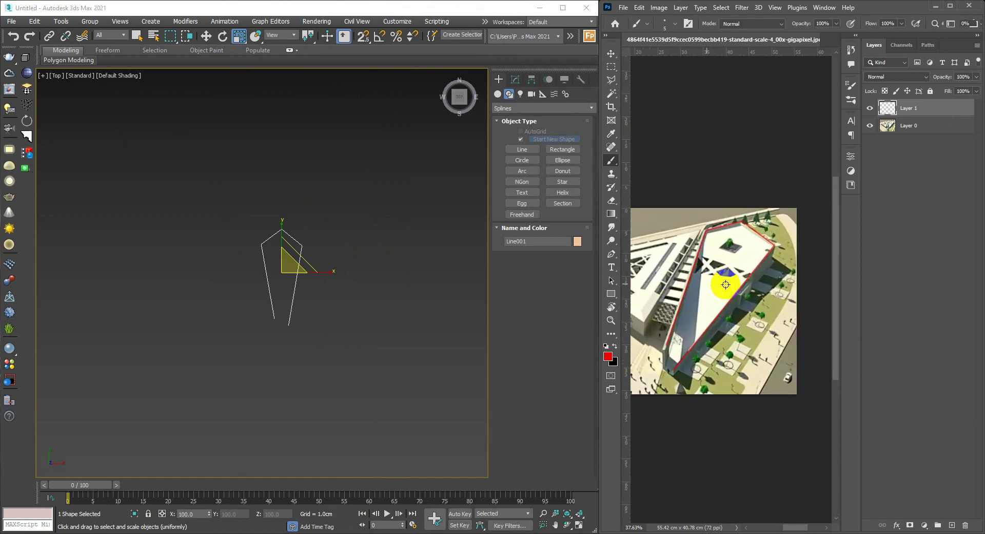
{"action": "scroll", "coordinate": [717, 299], "scroll_direction": "up", "scroll_amount": 1, "text": "alt"}
{"action": "scroll", "coordinate": [772, 315], "scroll_direction": "up", "scroll_amount": 1, "text": "alt"}
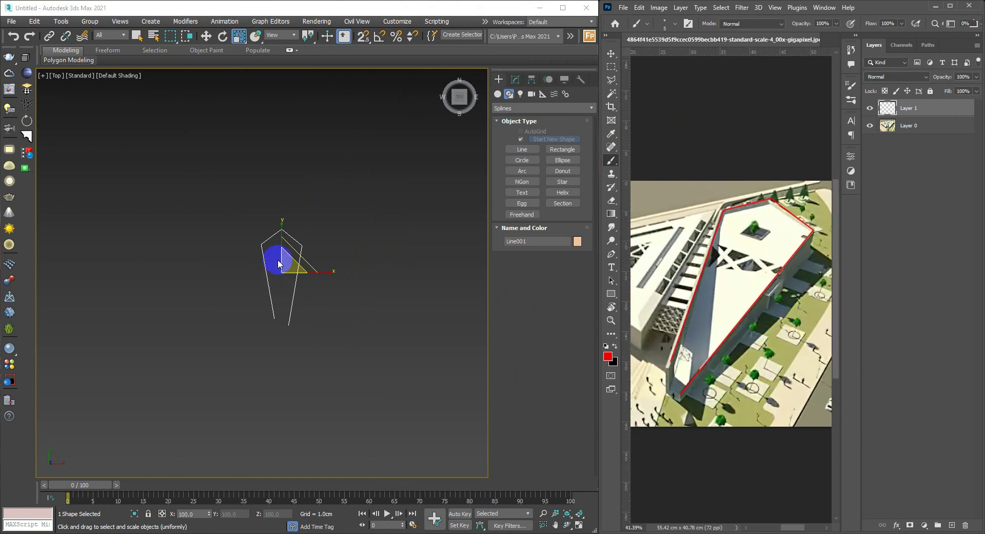
{"action": "scroll", "coordinate": [278, 264], "scroll_direction": "up", "scroll_amount": 5}
{"action": "left_click", "coordinate": [368, 290]}
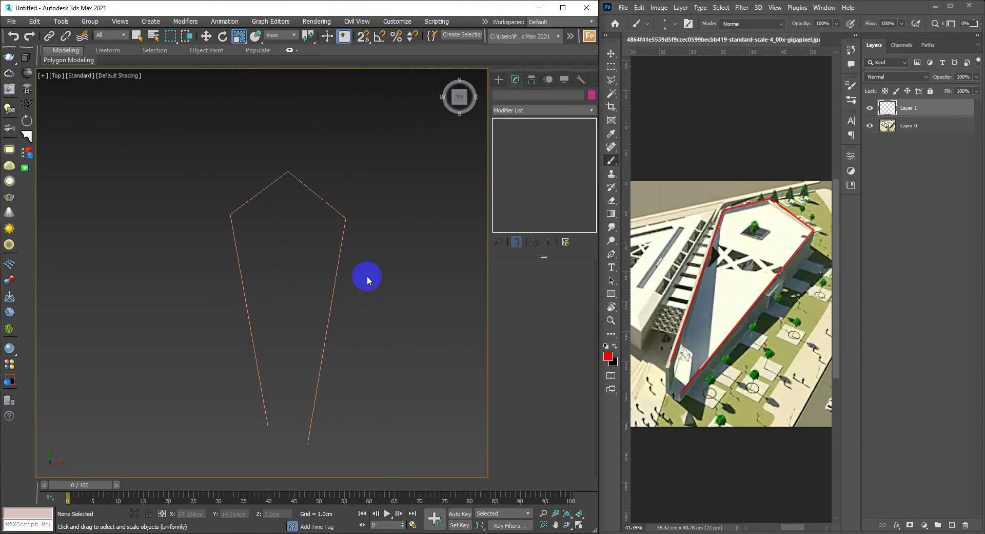
{"action": "left_click", "coordinate": [333, 295]}
Step: At Spline level, outline Line001 by 0.6 cm into double wall lines and orbit to check it
{"action": "key", "text": "3"}
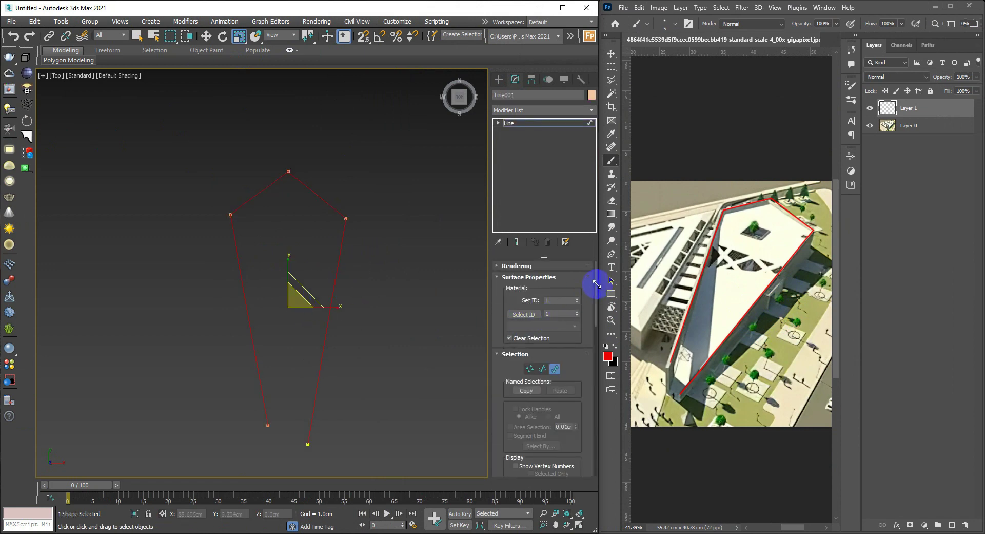
{"action": "scroll", "coordinate": [590, 308], "scroll_direction": "down", "scroll_amount": 3}
{"action": "scroll", "coordinate": [585, 333], "scroll_direction": "down", "scroll_amount": 3}
{"action": "scroll", "coordinate": [582, 359], "scroll_direction": "down", "scroll_amount": 3}
{"action": "scroll", "coordinate": [580, 411], "scroll_direction": "down", "scroll_amount": 3}
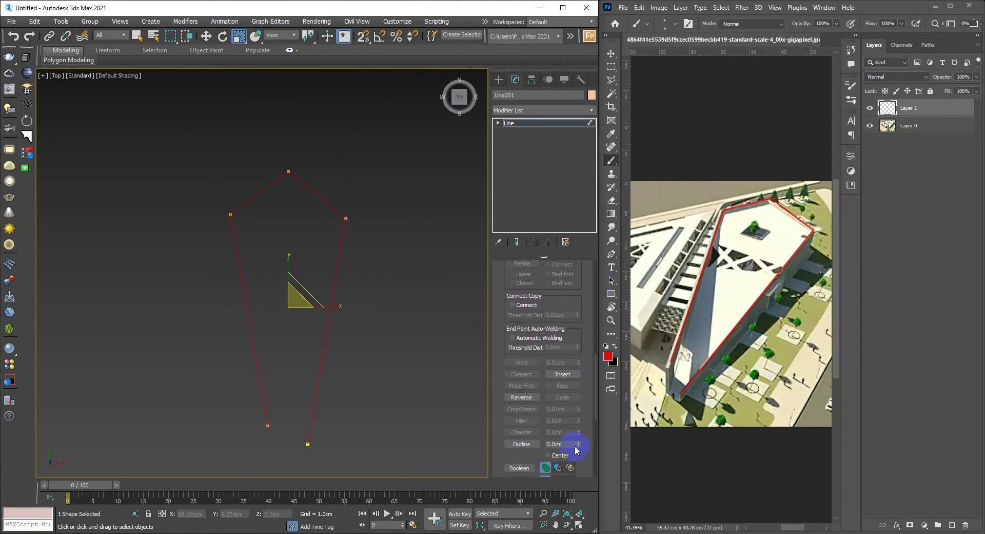
{"action": "left_click_drag", "start_coordinate": [577, 445], "coordinate": [579, 439]}
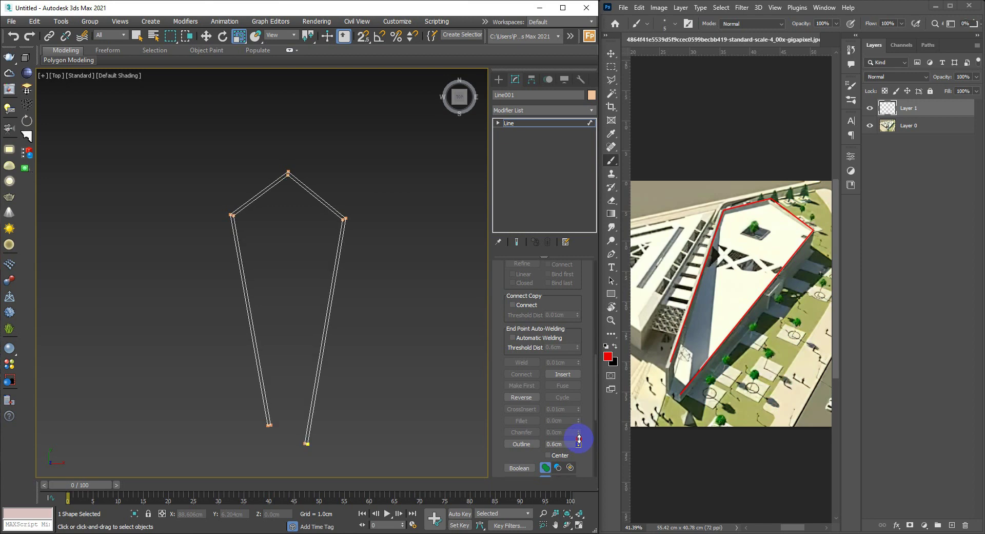
{"action": "key", "text": "r"}
{"action": "middle_click_drag", "start_coordinate": [323, 286], "coordinate": [303, 289], "text": "alt"}
Step: Give Line001 an Extrude of 6.2 cm and orbit around the resulting walls
{"action": "key", "text": "w"}
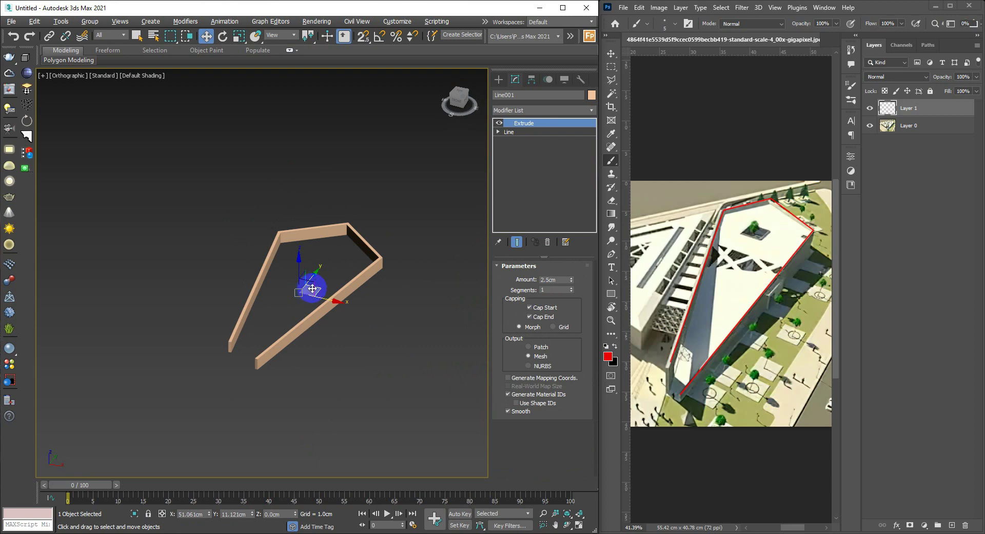
{"action": "left_click_drag", "start_coordinate": [571, 279], "coordinate": [568, 239]}
{"action": "mouse_move", "coordinate": [404, 285]}
{"action": "middle_mouse_down", "text": "alt"}
{"action": "mouse_move", "coordinate": [320, 293]}
{"action": "mouse_move", "coordinate": [353, 303]}
{"action": "mouse_move", "coordinate": [351, 322]}
{"action": "mouse_move", "coordinate": [337, 314]}
{"action": "mouse_move", "coordinate": [365, 298]}
{"action": "middle_mouse_up", "text": "alt"}
{"action": "scroll", "coordinate": [340, 296], "scroll_direction": "up", "scroll_amount": 3}
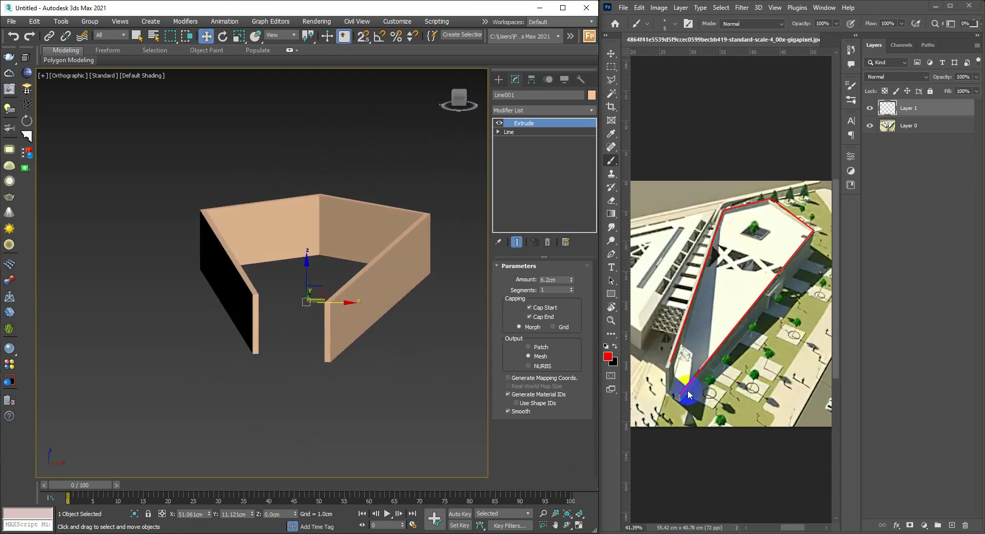
{"action": "left_click", "coordinate": [682, 391]}
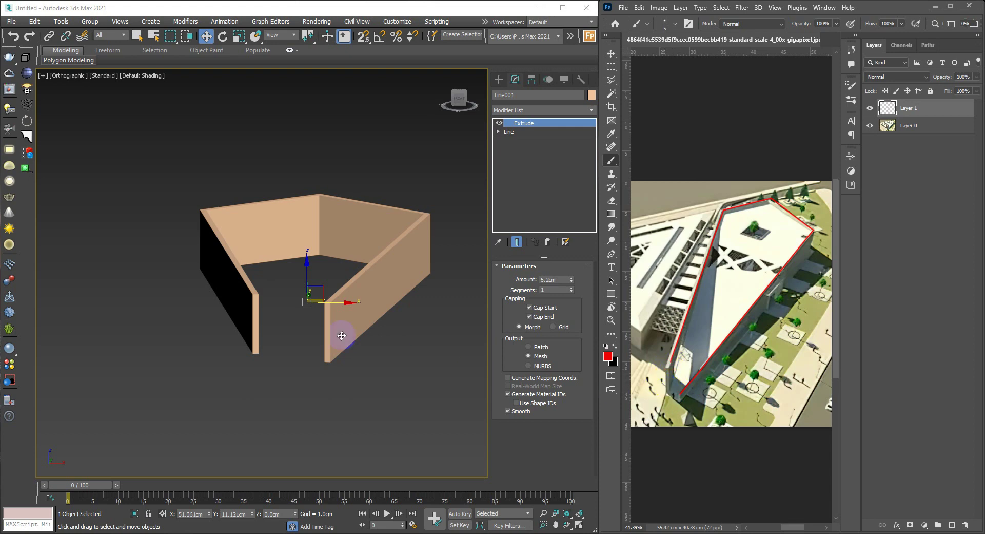
{"action": "mouse_move", "coordinate": [354, 308]}
{"action": "middle_mouse_down", "text": "alt"}
{"action": "mouse_move", "coordinate": [362, 306]}
{"action": "mouse_move", "coordinate": [325, 293]}
{"action": "mouse_move", "coordinate": [362, 248]}
{"action": "mouse_move", "coordinate": [520, 219]}
{"action": "middle_mouse_up", "text": "alt"}
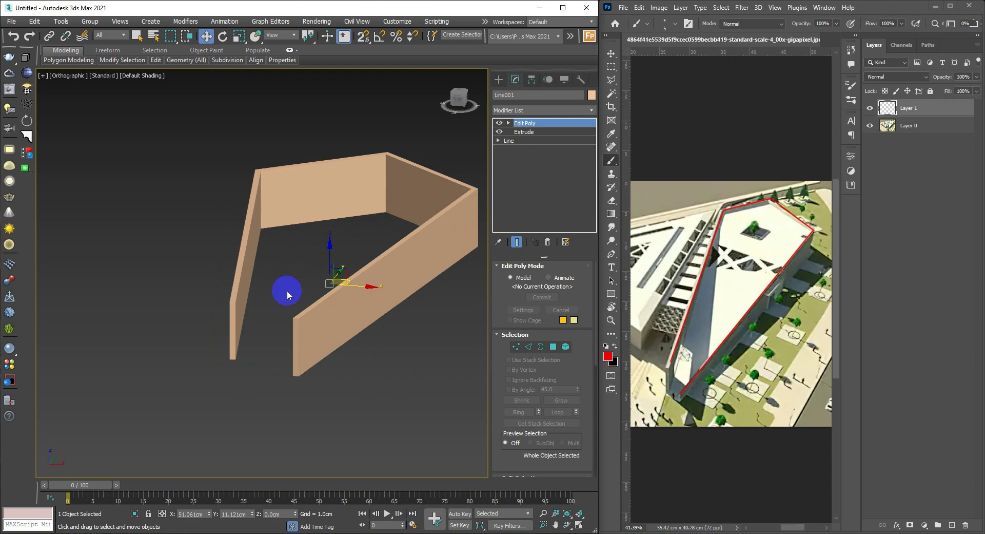
Step: Select the end vertices of the right and left walls and lower them to shorten the wall ends
{"action": "middle_click_drag", "start_coordinate": [287, 291], "coordinate": [300, 292]}
{"action": "key", "text": "1"}
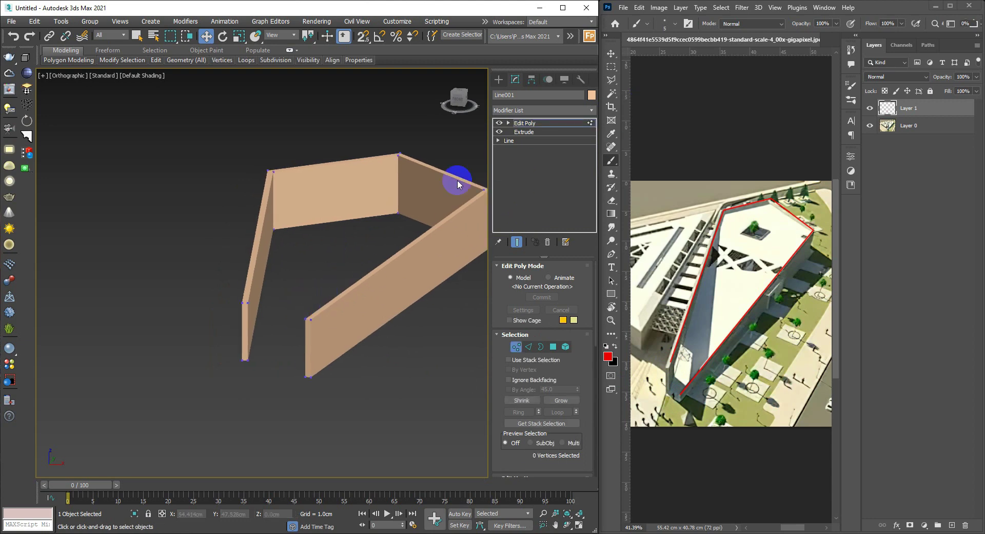
{"action": "left_click_drag", "start_coordinate": [293, 306], "coordinate": [334, 332]}
{"action": "middle_click_drag", "start_coordinate": [333, 329], "coordinate": [306, 274], "text": "alt"}
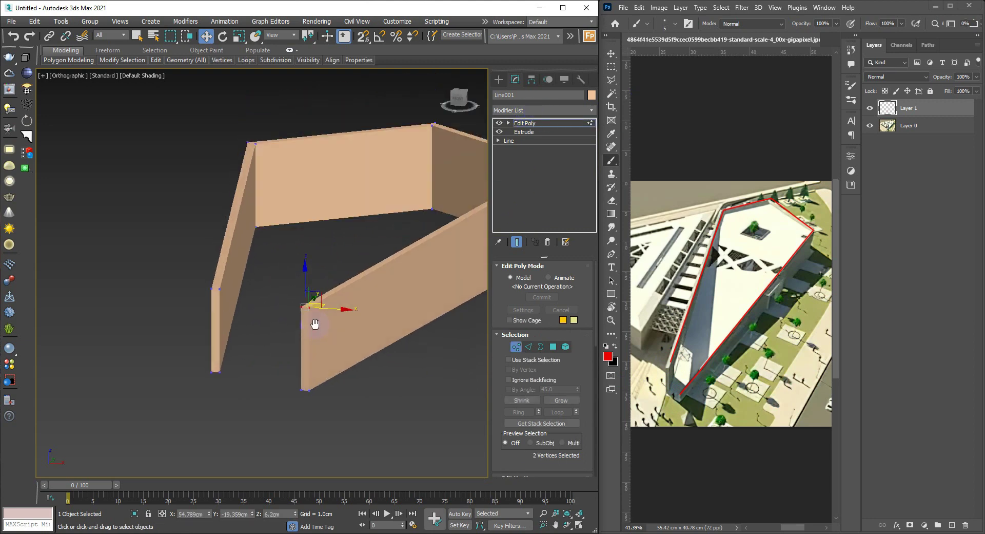
{"action": "left_click_drag", "start_coordinate": [306, 274], "coordinate": [312, 335]}
{"action": "scroll", "coordinate": [311, 336], "scroll_direction": "down", "scroll_amount": 3}
{"action": "middle_click_drag", "start_coordinate": [352, 286], "coordinate": [340, 239], "text": "alt"}
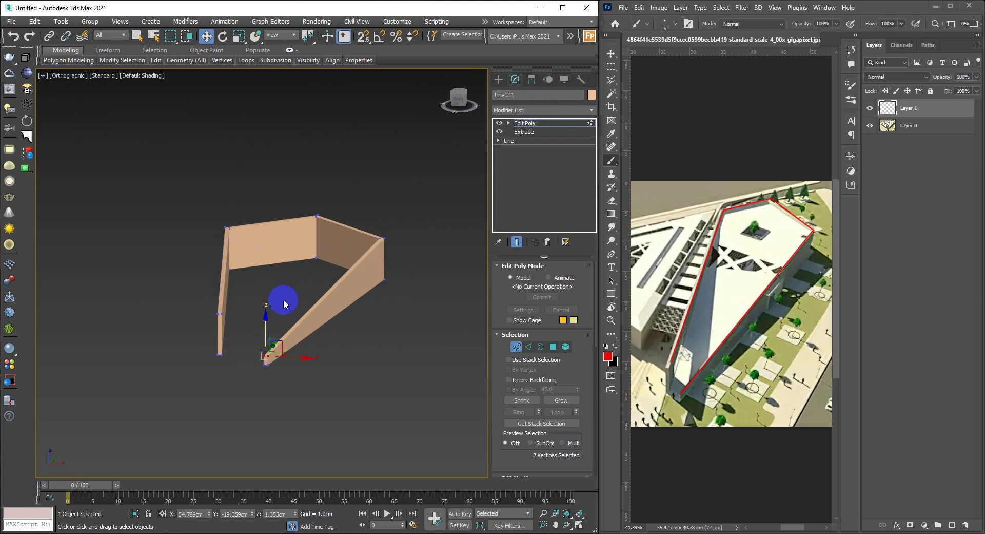
{"action": "key", "text": "p"}
{"action": "mouse_move", "coordinate": [276, 291]}
{"action": "middle_mouse_down", "text": "alt"}
{"action": "mouse_move", "coordinate": [270, 348]}
{"action": "mouse_move", "coordinate": [290, 352]}
{"action": "mouse_move", "coordinate": [327, 302]}
{"action": "mouse_move", "coordinate": [323, 316]}
{"action": "mouse_move", "coordinate": [361, 305]}
{"action": "mouse_move", "coordinate": [358, 286]}
{"action": "middle_mouse_up", "text": "alt"}
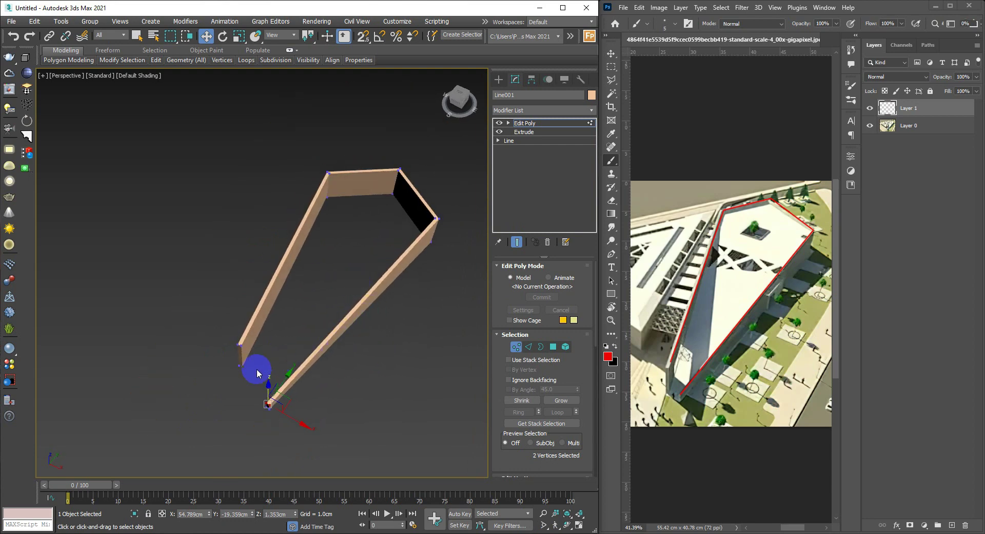
{"action": "left_click_drag", "start_coordinate": [251, 389], "coordinate": [208, 316]}
{"action": "left_click_drag", "start_coordinate": [265, 359], "coordinate": [264, 374]}
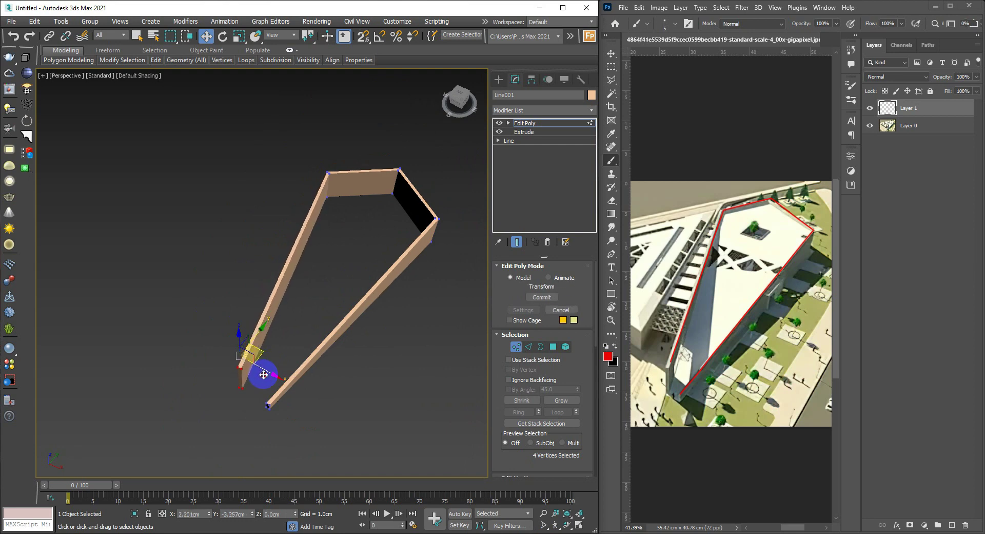
{"action": "key", "text": "1"}
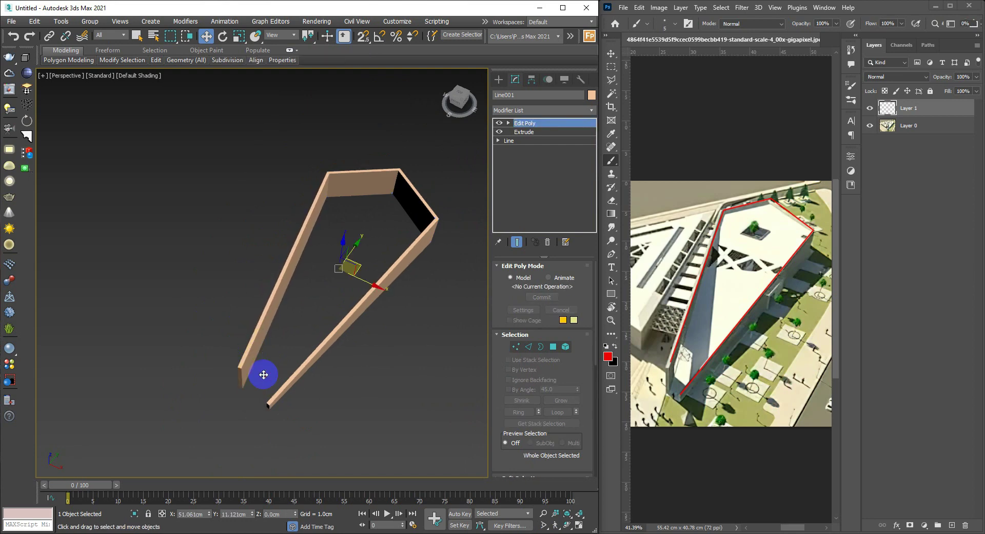
Step: Trace a red building edge on the Photoshop reference, undo it, and recentre the walls
{"action": "left_click", "coordinate": [835, 333]}
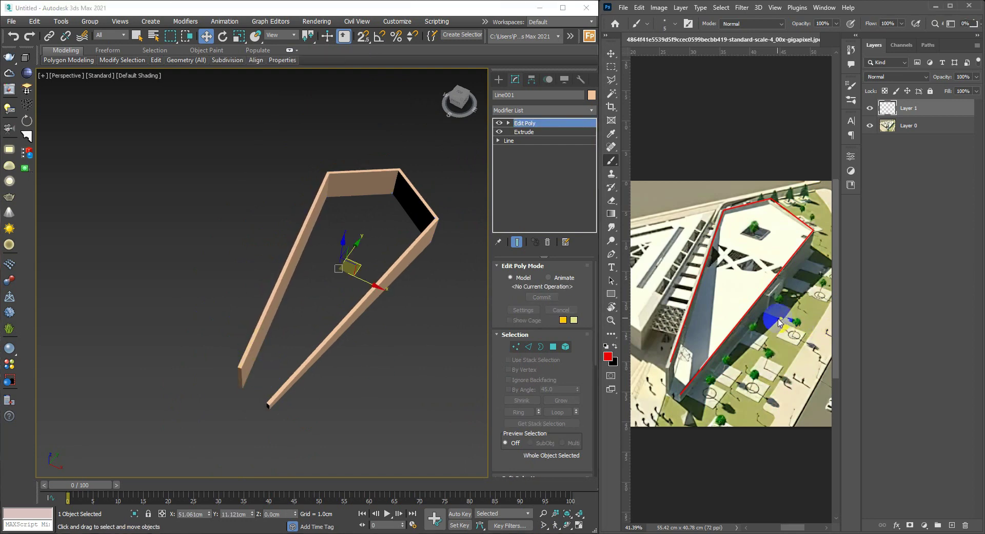
{"action": "left_click", "coordinate": [743, 326]}
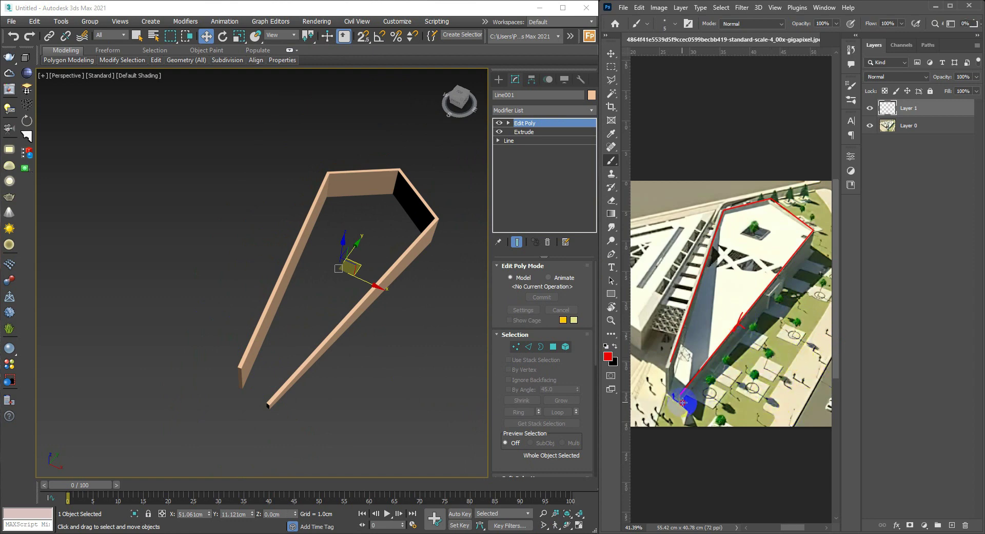
{"action": "left_click_drag", "start_coordinate": [689, 345], "coordinate": [801, 249]}
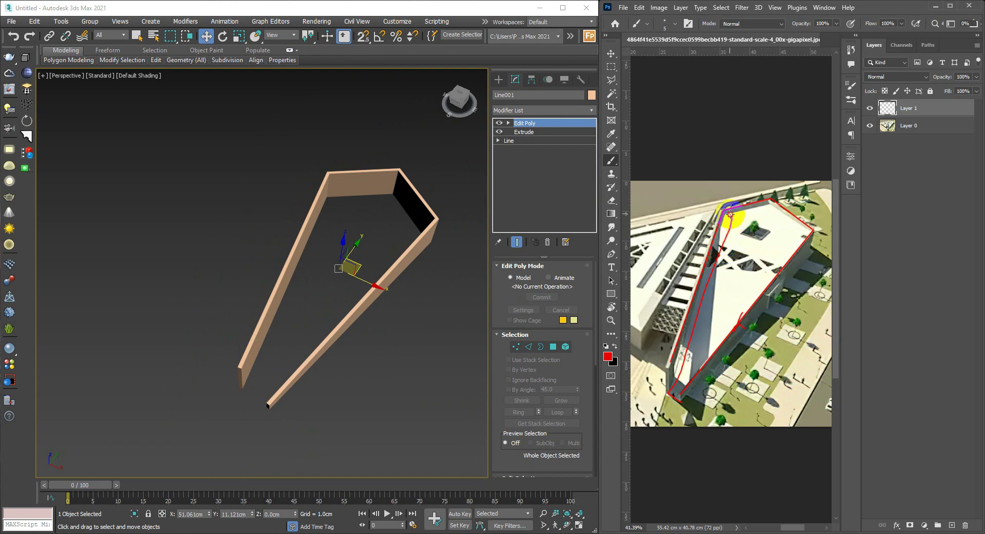
{"action": "key", "text": "ctrl+z"}
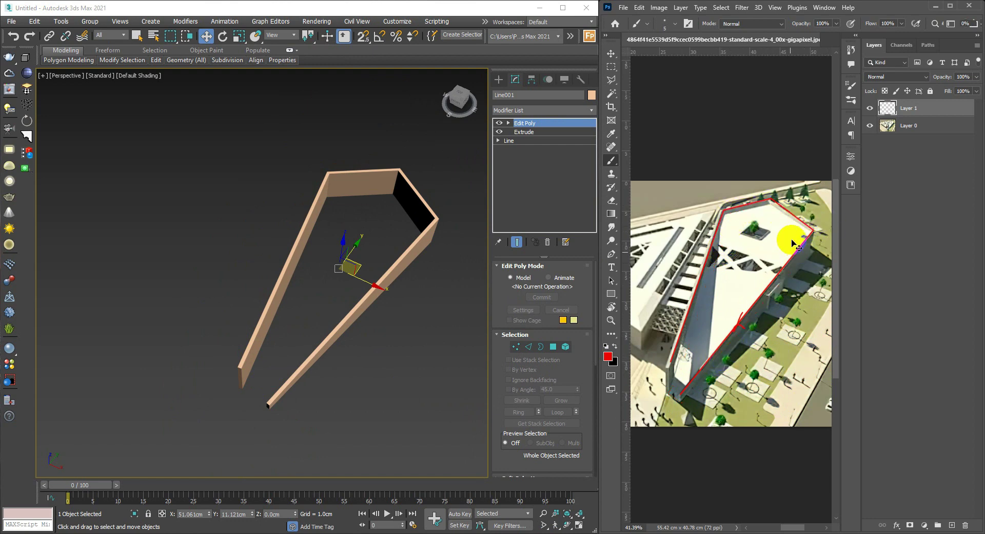
{"action": "scroll", "coordinate": [318, 346], "scroll_direction": "up", "scroll_amount": 3}
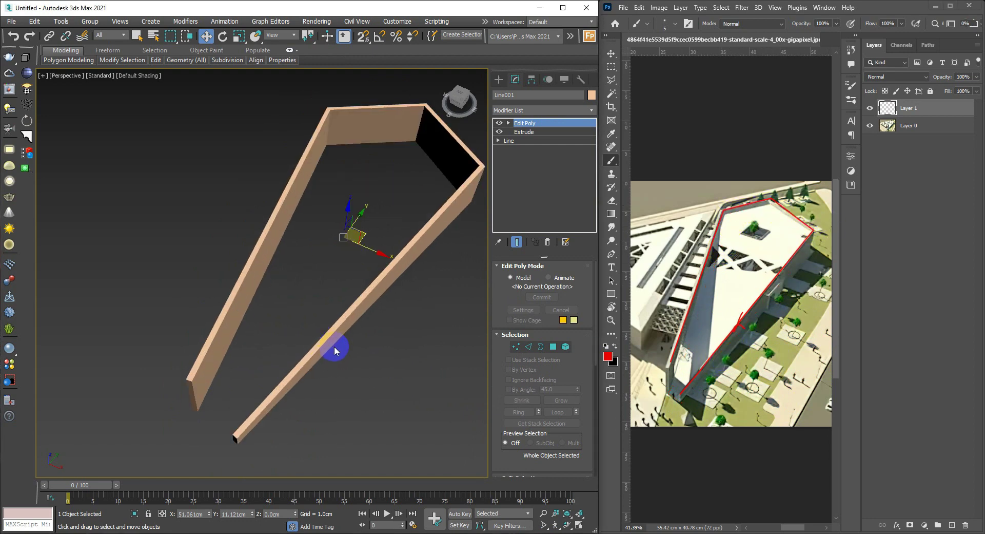
{"action": "middle_click_drag", "start_coordinate": [348, 327], "coordinate": [324, 322]}
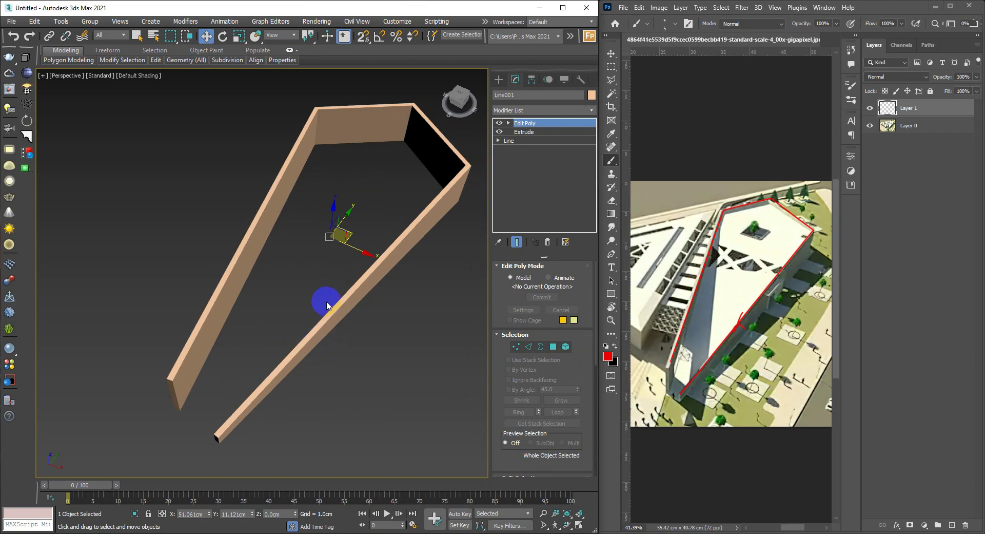
{"action": "scroll", "coordinate": [327, 306], "scroll_direction": "down", "scroll_amount": 3}
Step: From a framed Top view, draw a plane inside the wall outline and show its edged faces
{"action": "key", "text": "t"}
{"action": "key", "text": "z"}
{"action": "left_click", "coordinate": [303, 293]}
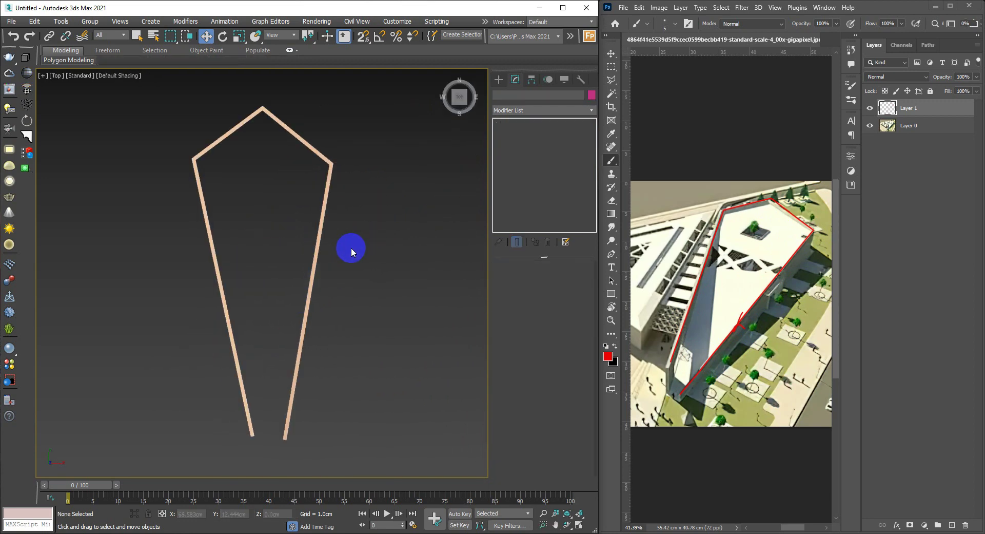
{"action": "middle_click_drag", "start_coordinate": [351, 247], "coordinate": [377, 255]}
{"action": "right_click", "coordinate": [401, 251]}
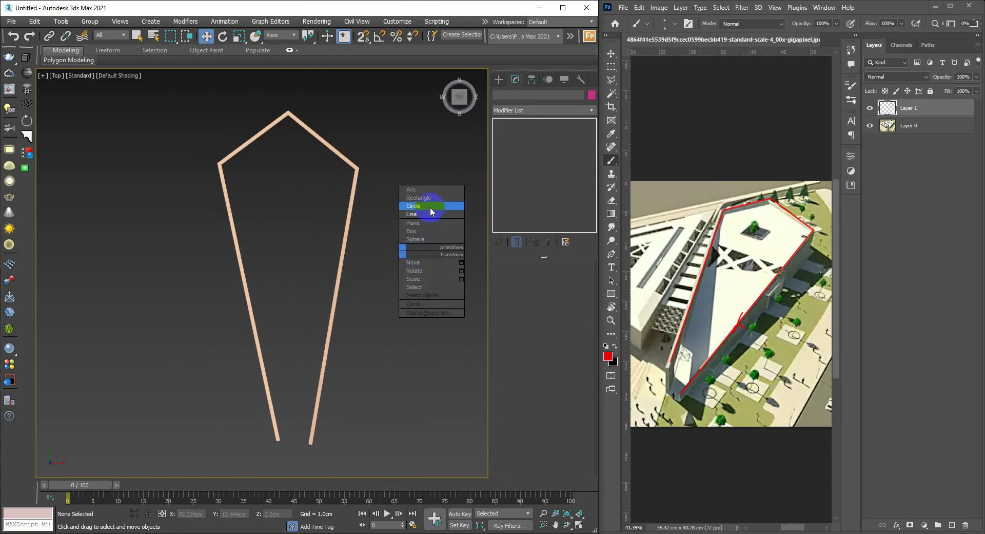
{"action": "left_click", "coordinate": [439, 222]}
{"action": "mouse_move", "coordinate": [307, 197]}
{"action": "left_mouse_down"}
{"action": "mouse_move", "coordinate": [279, 239]}
{"action": "mouse_move", "coordinate": [260, 247]}
{"action": "left_mouse_up"}
{"action": "key", "text": "w"}
{"action": "mouse_move", "coordinate": [290, 235]}
{"action": "middle_mouse_down"}
{"action": "mouse_move", "coordinate": [313, 240]}
{"action": "mouse_move", "coordinate": [319, 226]}
{"action": "middle_mouse_up"}
{"action": "key", "text": "F4"}
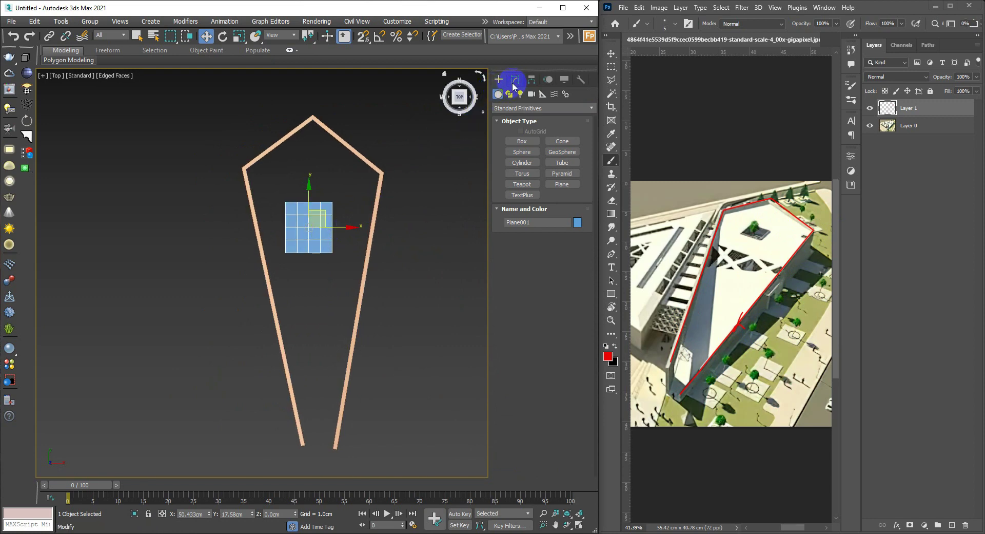
Step: Set Plane001 to 8.474 × 7.789 cm with one segment, nudge it into place, and add Edit Poly
{"action": "left_click", "coordinate": [514, 80]}
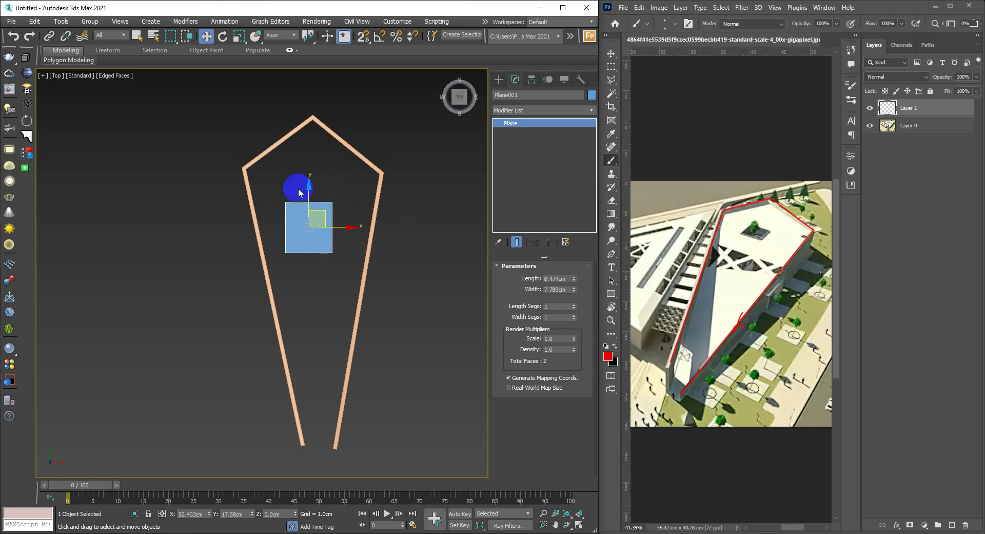
{"action": "left_click", "coordinate": [318, 221]}
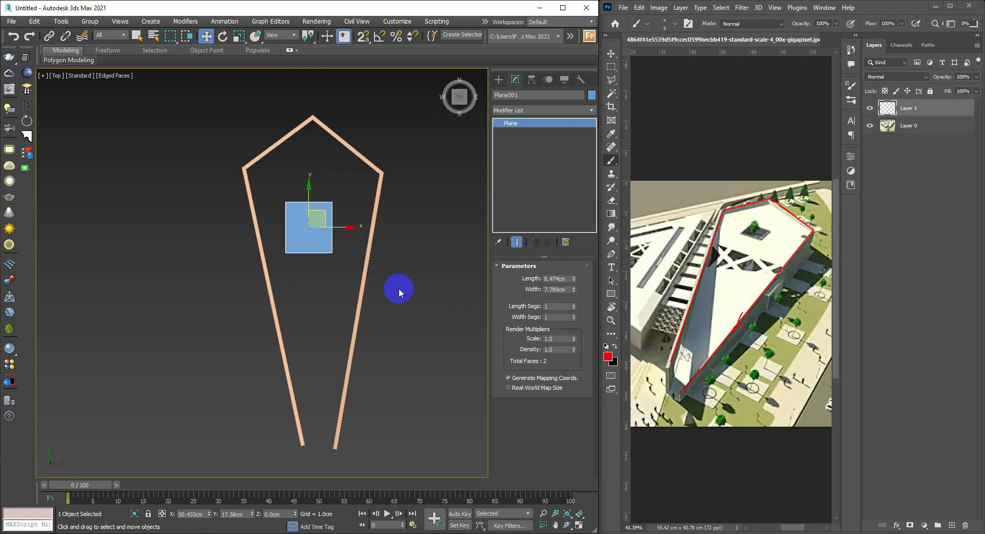
{"action": "middle_click_drag", "start_coordinate": [325, 217], "coordinate": [329, 226]}
{"action": "left_click_drag", "start_coordinate": [329, 225], "coordinate": [332, 221]}
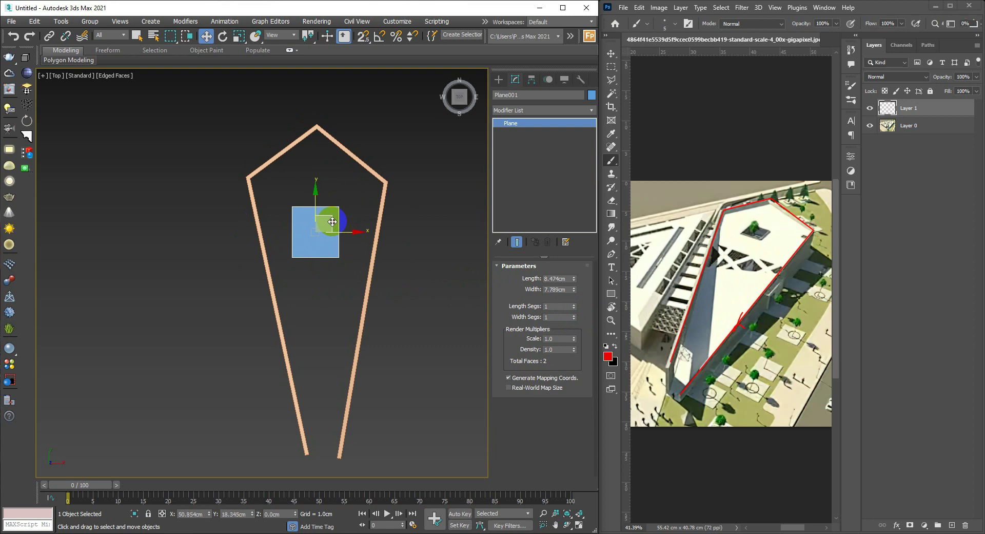
{"action": "key", "text": "ctrl+e"}
Step: Move the plane up-left into the outline and pull two corners onto its top and right corners
{"action": "middle_click_drag", "start_coordinate": [332, 221], "coordinate": [325, 222]}
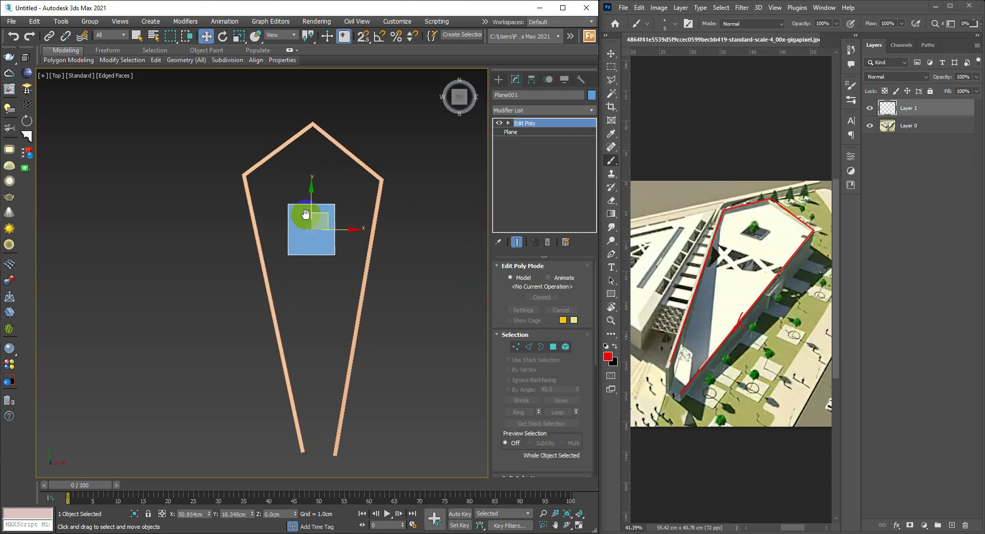
{"action": "left_click_drag", "start_coordinate": [326, 221], "coordinate": [251, 163]}
{"action": "key", "text": "1"}
{"action": "scroll", "coordinate": [268, 208], "scroll_direction": "up", "scroll_amount": 2}
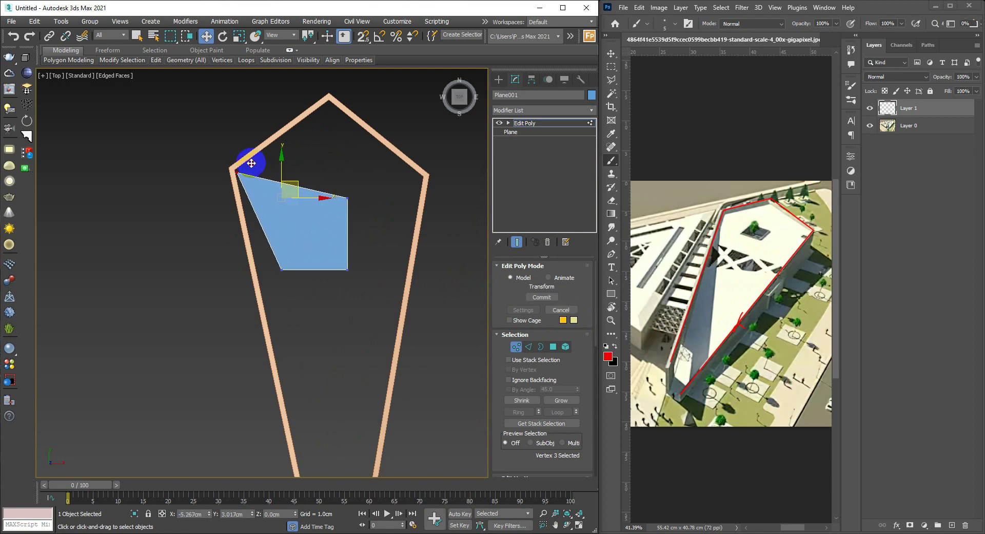
{"action": "left_click_drag", "start_coordinate": [365, 192], "coordinate": [349, 96]}
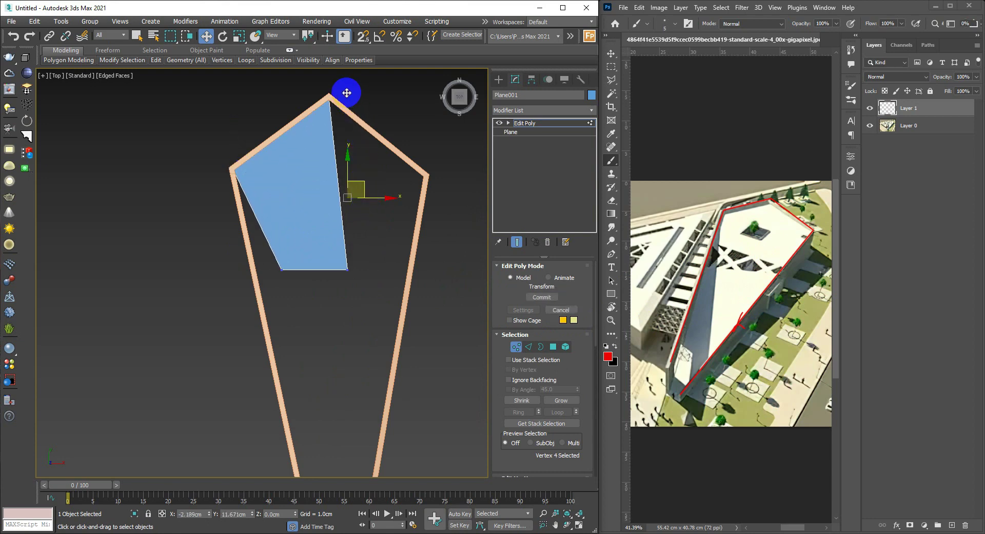
{"action": "left_click_drag", "start_coordinate": [360, 266], "coordinate": [439, 171]}
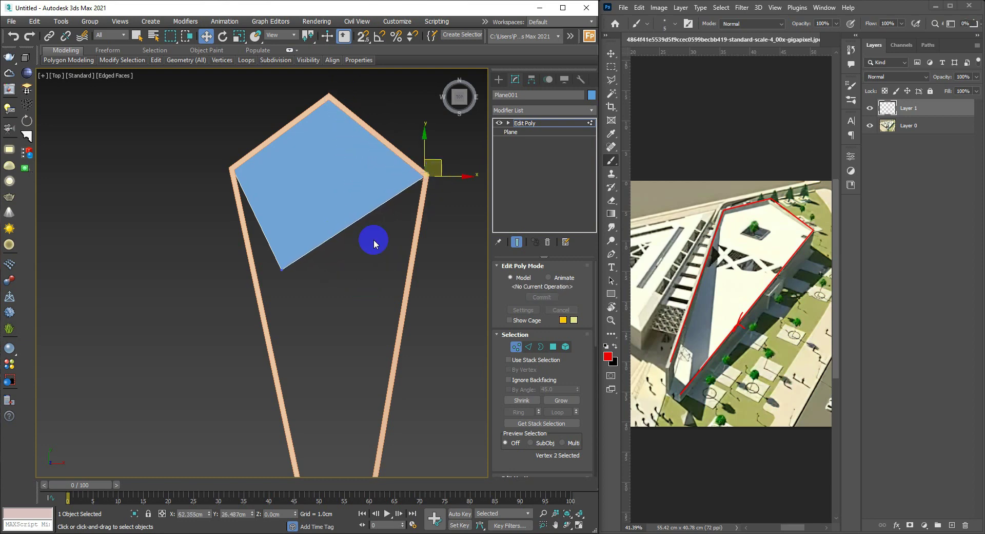
{"action": "middle_click_drag", "start_coordinate": [373, 239], "coordinate": [352, 244]}
Step: Select the plane's bottom-left vertex, then its bottom edge
{"action": "left_click", "coordinate": [280, 250]}
{"action": "scroll", "coordinate": [326, 211], "scroll_direction": "down", "scroll_amount": 2}
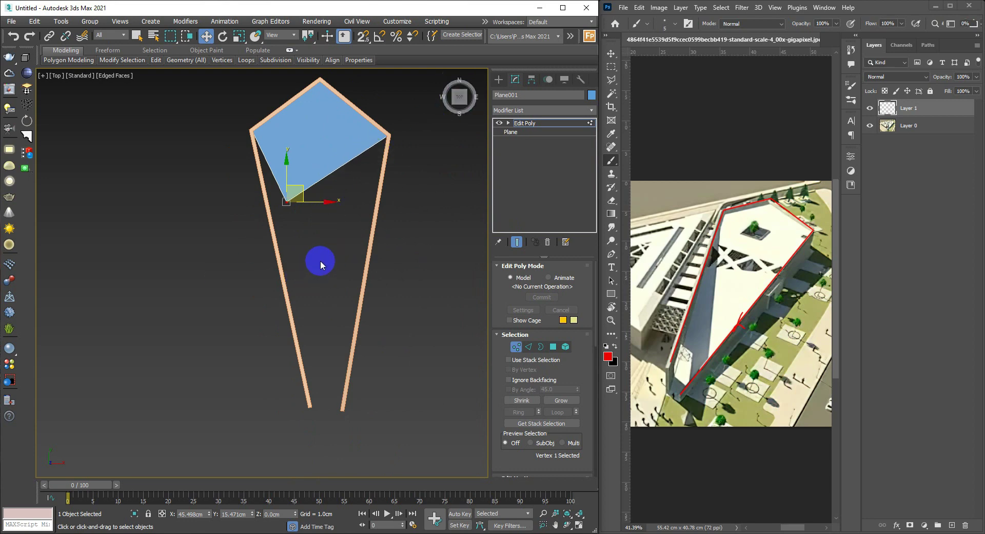
{"action": "middle_click_drag", "start_coordinate": [325, 155], "coordinate": [341, 218]}
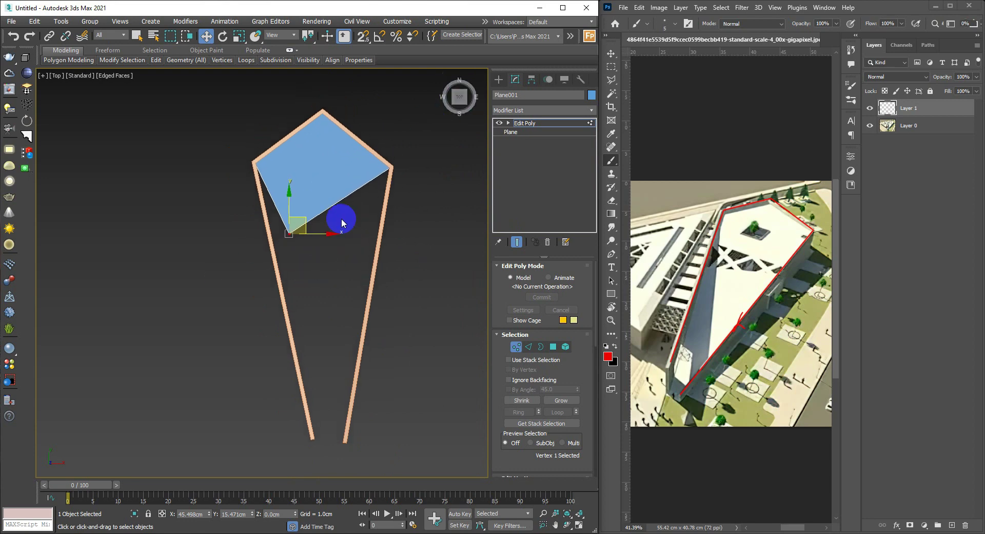
{"action": "key", "text": "2"}
{"action": "scroll", "coordinate": [341, 216], "scroll_direction": "up", "scroll_amount": 2}
{"action": "left_click", "coordinate": [325, 233]}
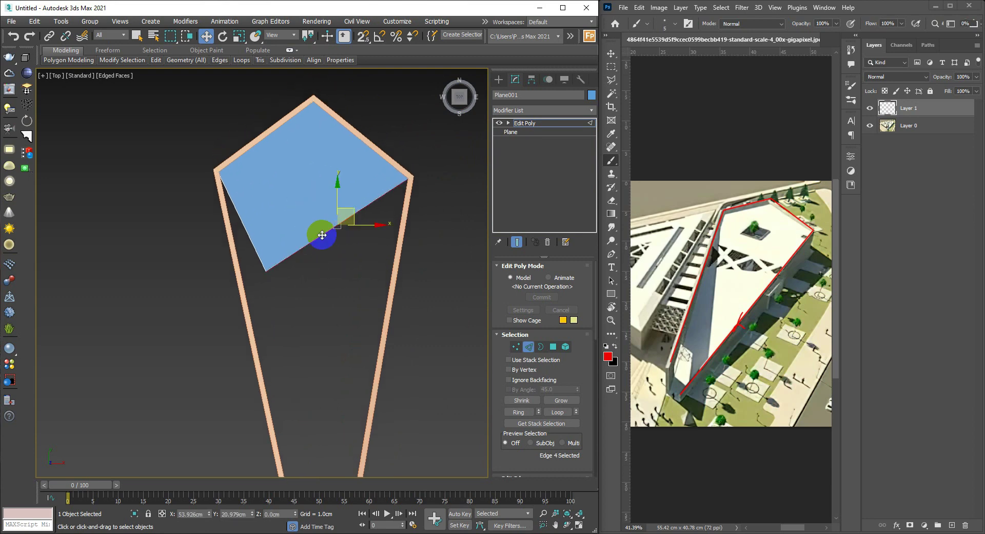
{"action": "mouse_move", "coordinate": [324, 234]}
{"action": "middle_mouse_down"}
{"action": "mouse_move", "coordinate": [323, 218]}
{"action": "mouse_move", "coordinate": [337, 237]}
{"action": "middle_mouse_up"}
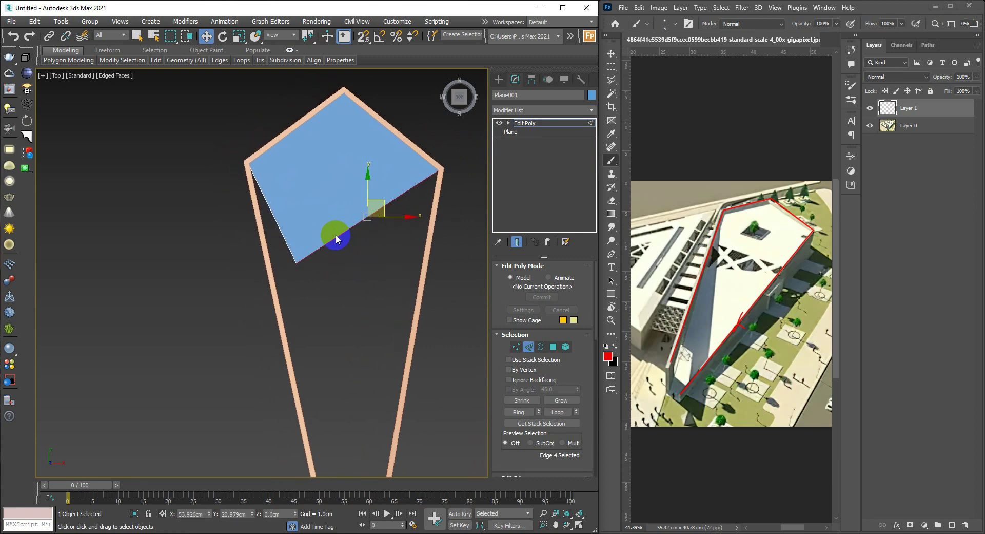
{"action": "key", "text": "1"}
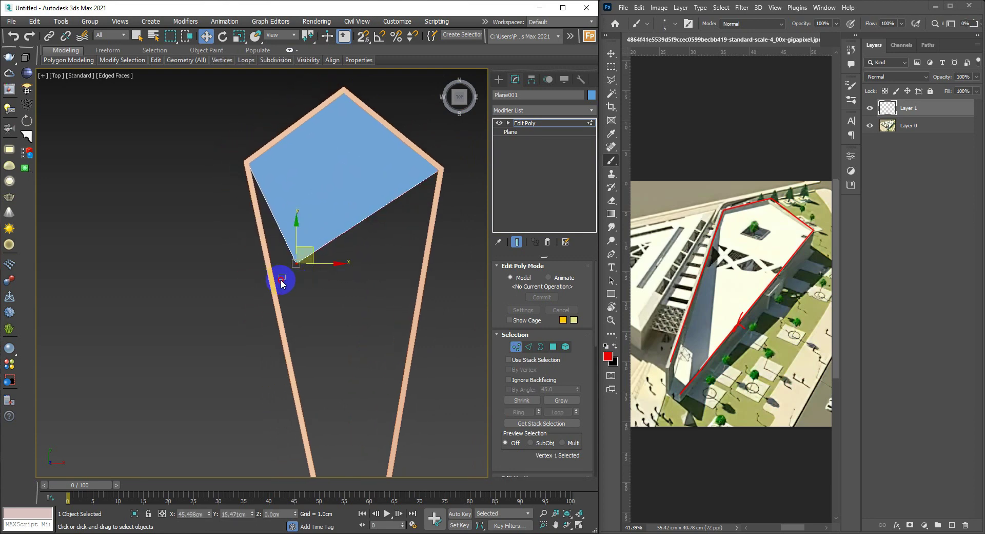
Step: Target Weld the bottom vertex onto the top-left vertex, leaving a triangular plane
{"action": "right_click", "coordinate": [336, 273]}
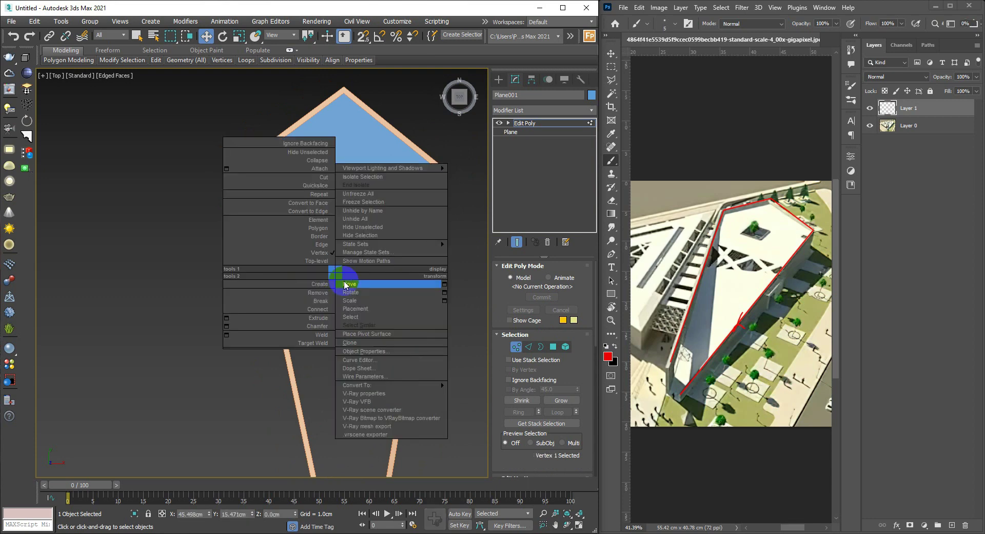
{"action": "left_click", "coordinate": [323, 343]}
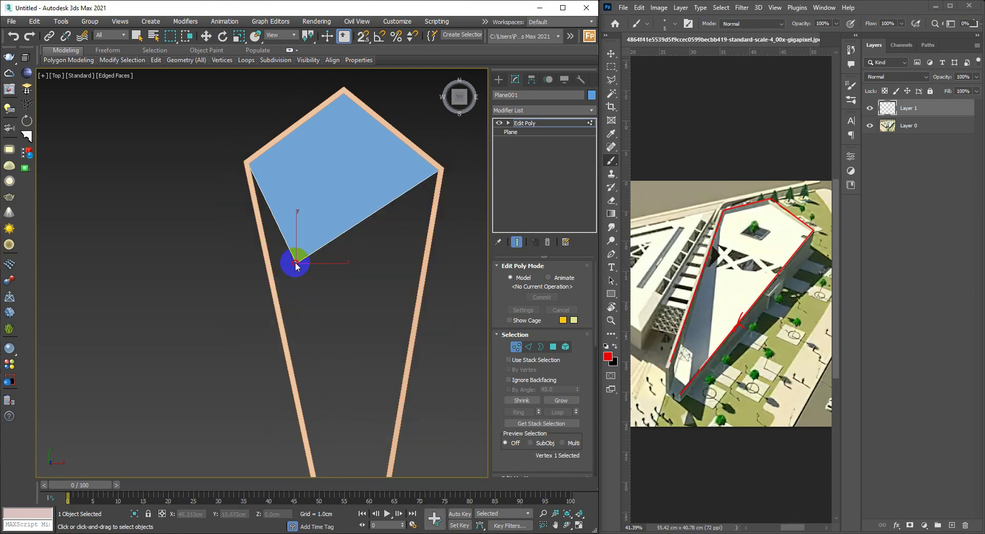
{"action": "left_click", "coordinate": [296, 263]}
{"action": "left_click", "coordinate": [249, 170]}
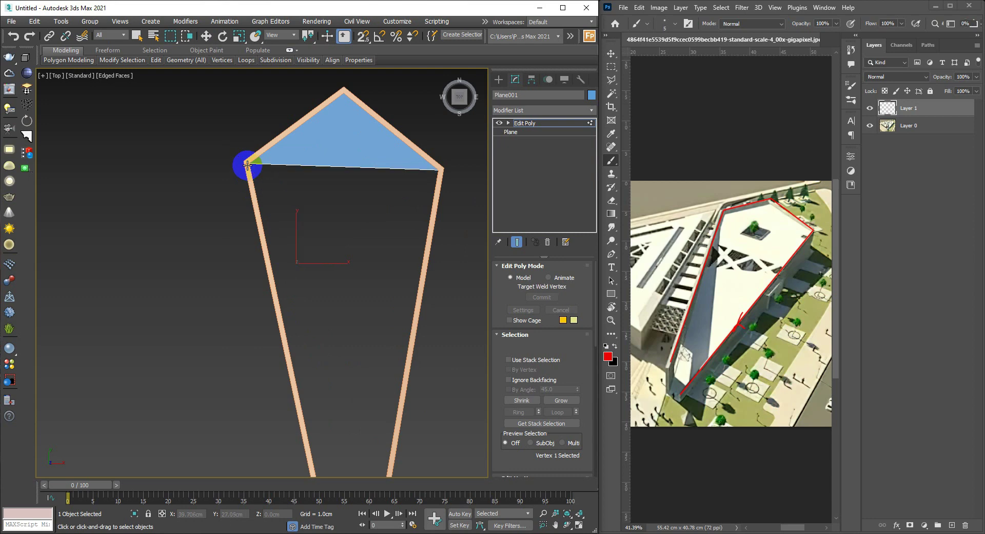
{"action": "key", "text": "w"}
{"action": "middle_click_drag", "start_coordinate": [346, 236], "coordinate": [346, 224]}
{"action": "scroll", "coordinate": [346, 224], "scroll_direction": "down", "scroll_amount": 4}
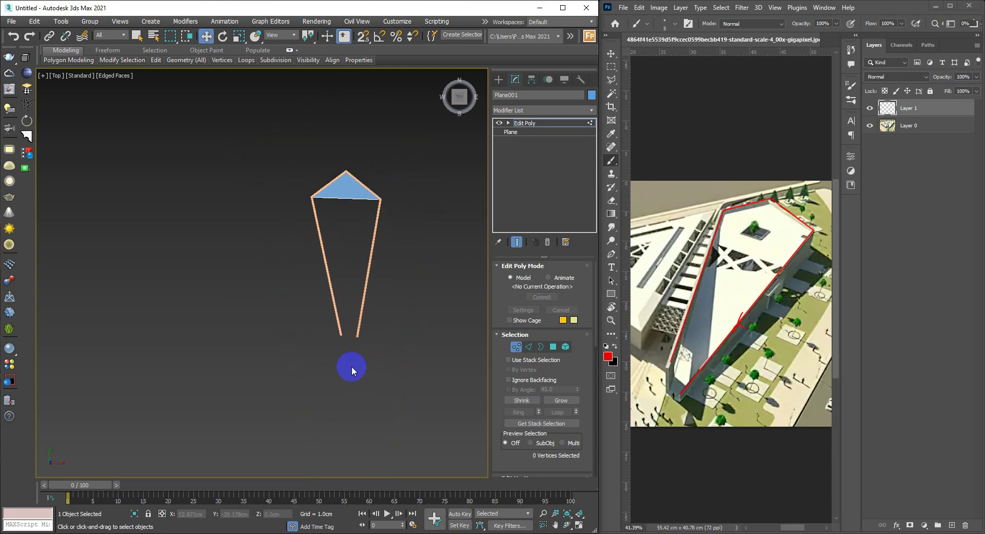
{"action": "scroll", "coordinate": [353, 252], "scroll_direction": "up", "scroll_amount": 2}
{"action": "key", "text": "2"}
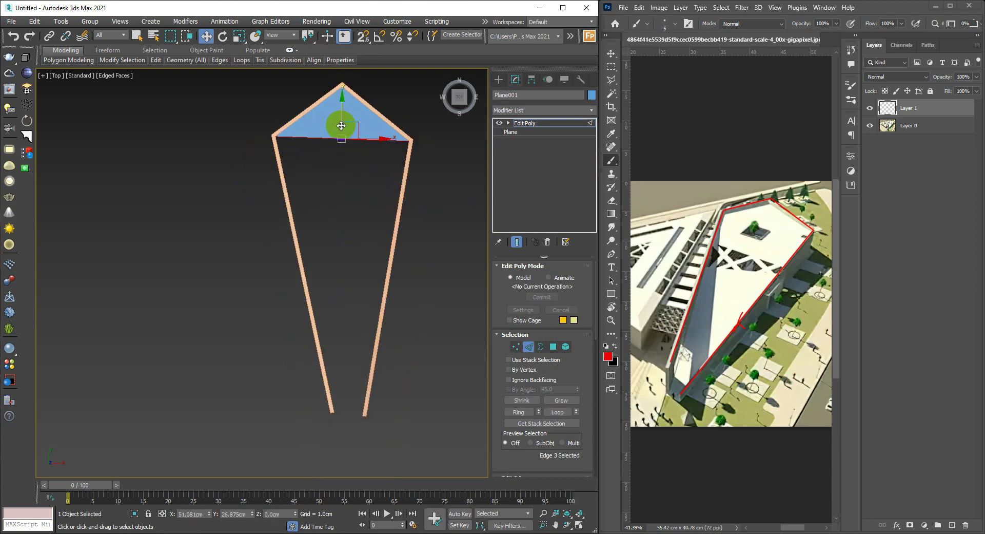
Step: Stretch a new face down from the plane's edge and move its lower-right corner toward the outline
{"action": "left_click_drag", "start_coordinate": [344, 104], "coordinate": [342, 296], "text": "shift"}
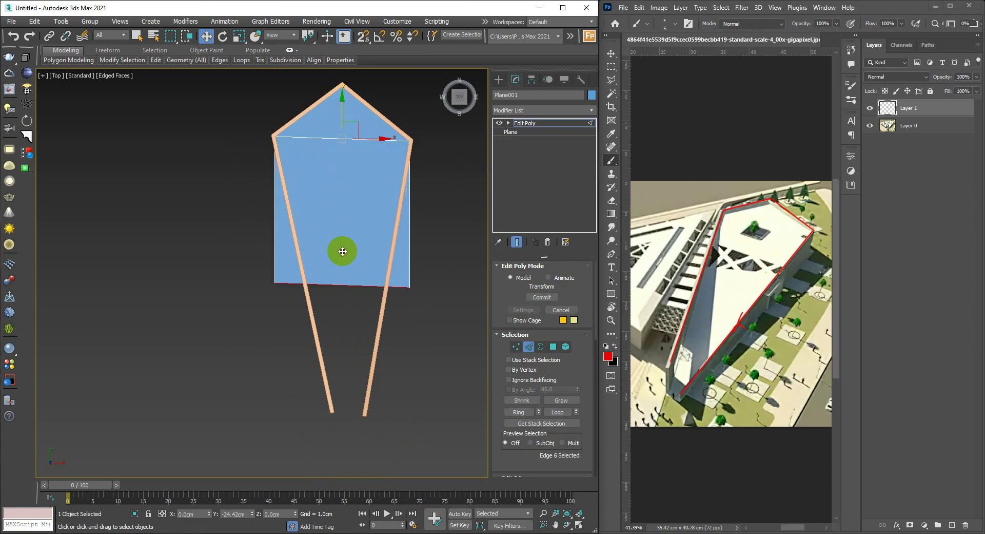
{"action": "scroll", "coordinate": [402, 226], "scroll_direction": "up", "scroll_amount": 2}
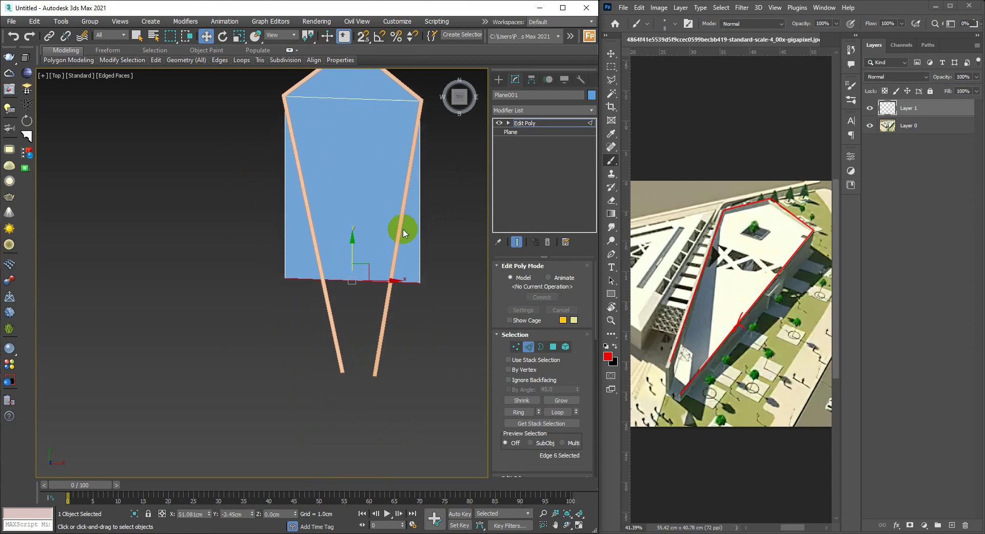
{"action": "scroll", "coordinate": [378, 286], "scroll_direction": "up", "scroll_amount": 2}
{"action": "key", "text": "1"}
{"action": "scroll", "coordinate": [454, 313], "scroll_direction": "up", "scroll_amount": 2}
{"action": "left_click_drag", "start_coordinate": [426, 258], "coordinate": [455, 307]}
{"action": "middle_click_drag", "start_coordinate": [483, 277], "coordinate": [460, 237]}
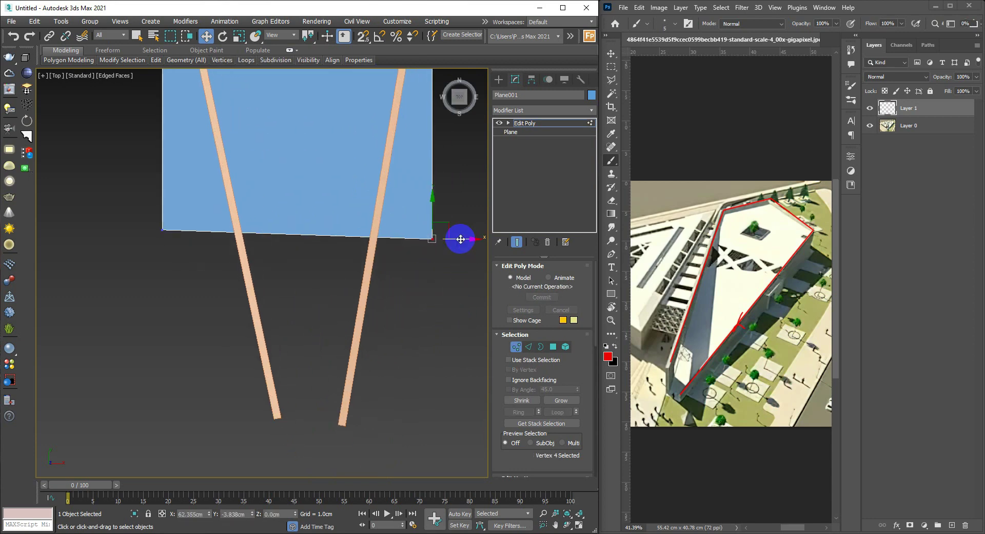
{"action": "left_click_drag", "start_coordinate": [441, 231], "coordinate": [352, 413]}
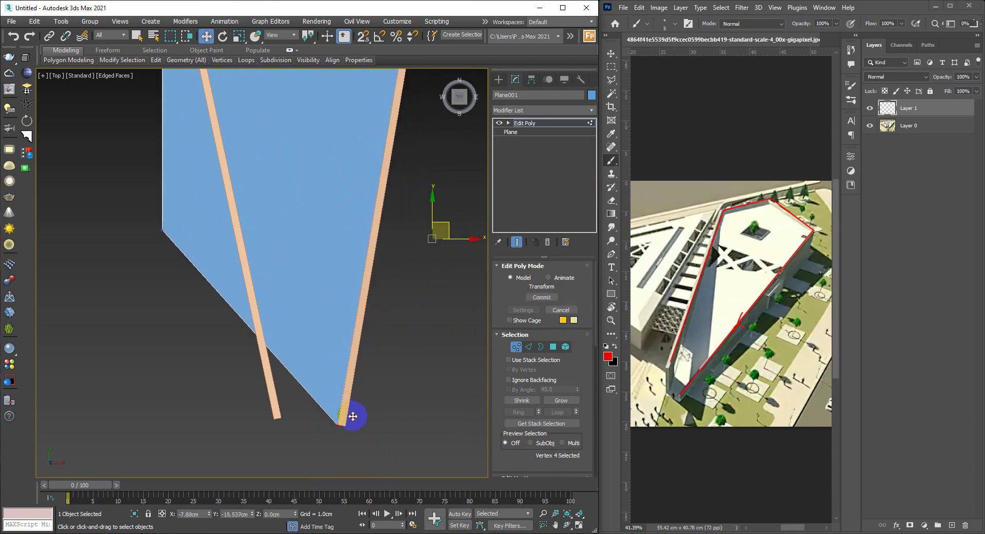
Step: Pull the upper-left vertex onto the orange wall line and check the fit in Perspective
{"action": "left_click", "coordinate": [179, 228]}
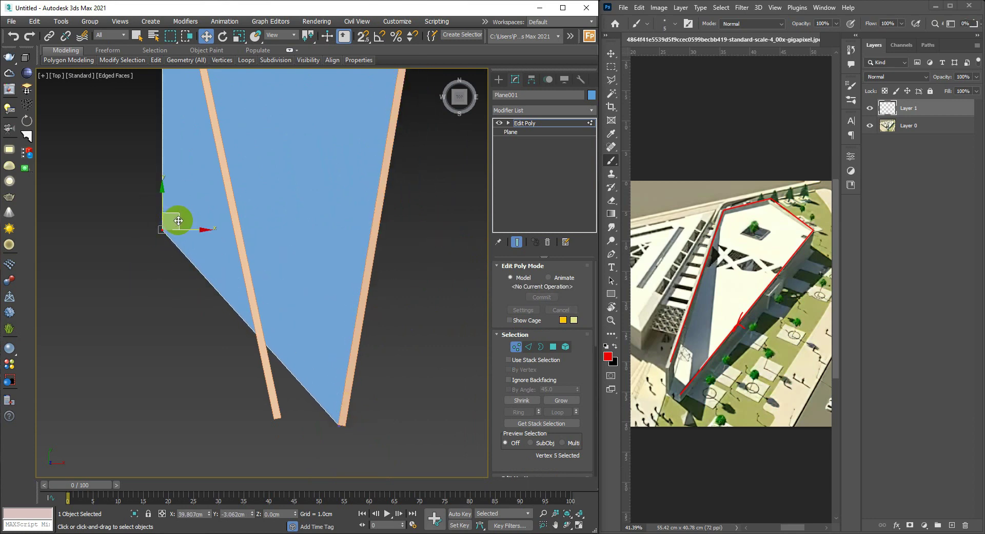
{"action": "left_click_drag", "start_coordinate": [178, 220], "coordinate": [280, 426]}
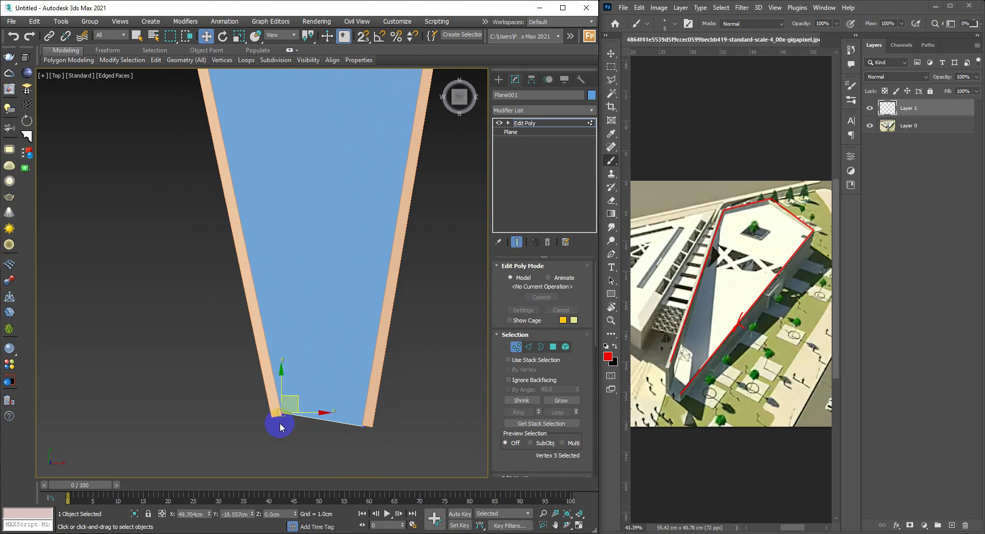
{"action": "scroll", "coordinate": [285, 403], "scroll_direction": "up", "scroll_amount": 3}
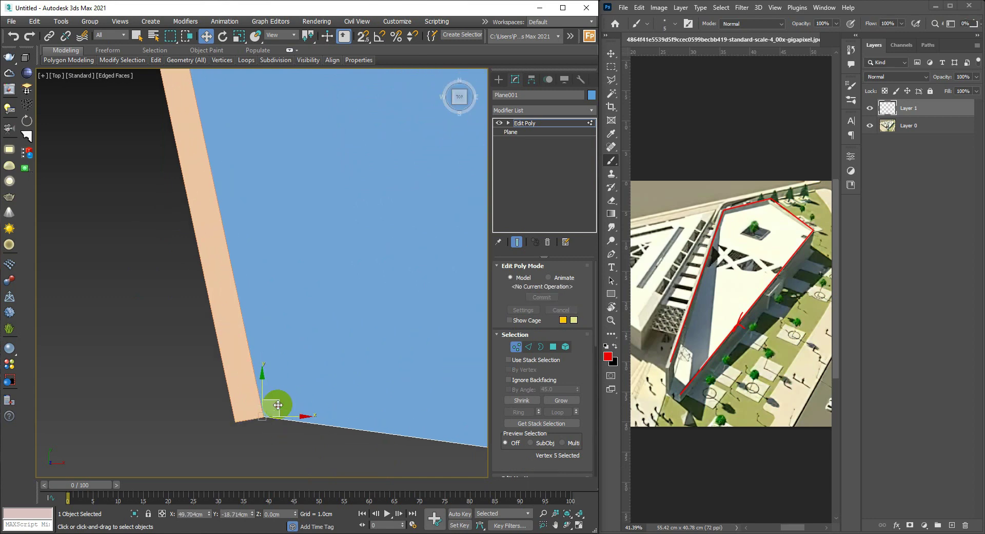
{"action": "scroll", "coordinate": [375, 330], "scroll_direction": "down", "scroll_amount": 3}
{"action": "mouse_move", "coordinate": [375, 330]}
{"action": "middle_mouse_down", "text": "alt"}
{"action": "mouse_move", "coordinate": [284, 348]}
{"action": "mouse_move", "coordinate": [252, 277]}
{"action": "mouse_move", "coordinate": [337, 291]}
{"action": "mouse_move", "coordinate": [244, 264]}
{"action": "mouse_move", "coordinate": [286, 273]}
{"action": "mouse_move", "coordinate": [266, 266]}
{"action": "mouse_move", "coordinate": [290, 249]}
{"action": "middle_mouse_up", "text": "alt"}
{"action": "key", "text": "2"}
{"action": "key", "text": "p"}
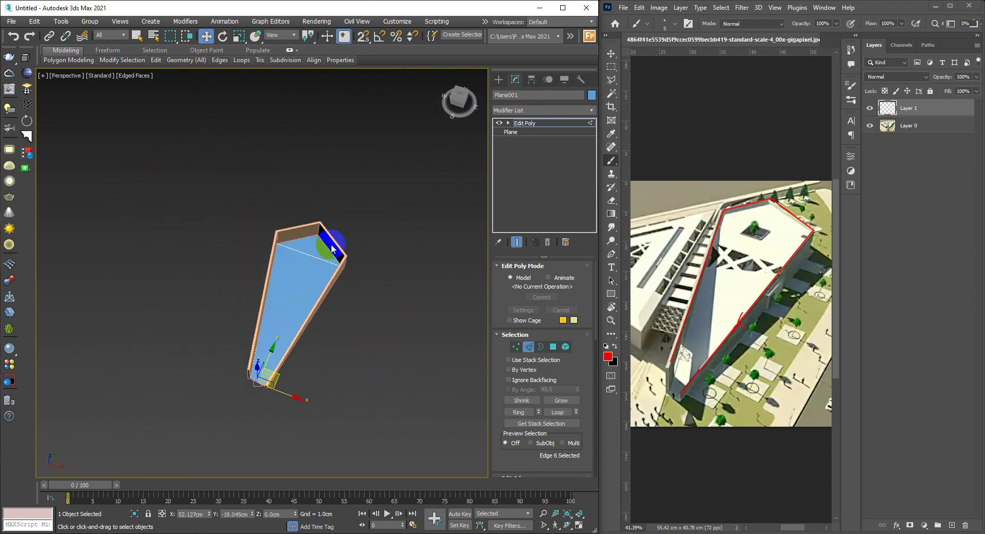
{"action": "scroll", "coordinate": [308, 292], "scroll_direction": "up", "scroll_amount": 3}
{"action": "scroll", "coordinate": [297, 290], "scroll_direction": "down", "scroll_amount": 2}
Step: Try deleting the plane's top edge and face, then undo to keep them
{"action": "key", "text": "2"}
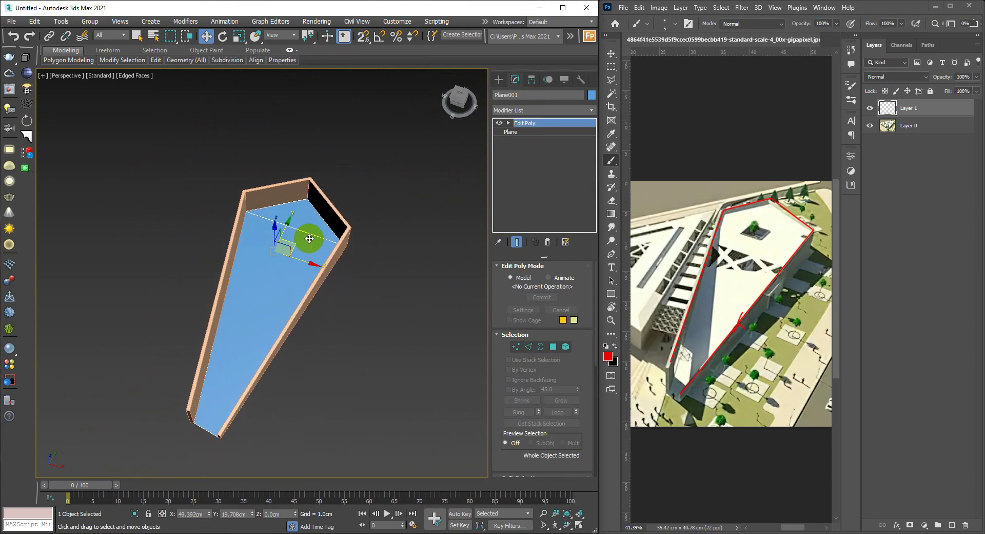
{"action": "key", "text": "2"}
{"action": "left_click", "coordinate": [308, 232]}
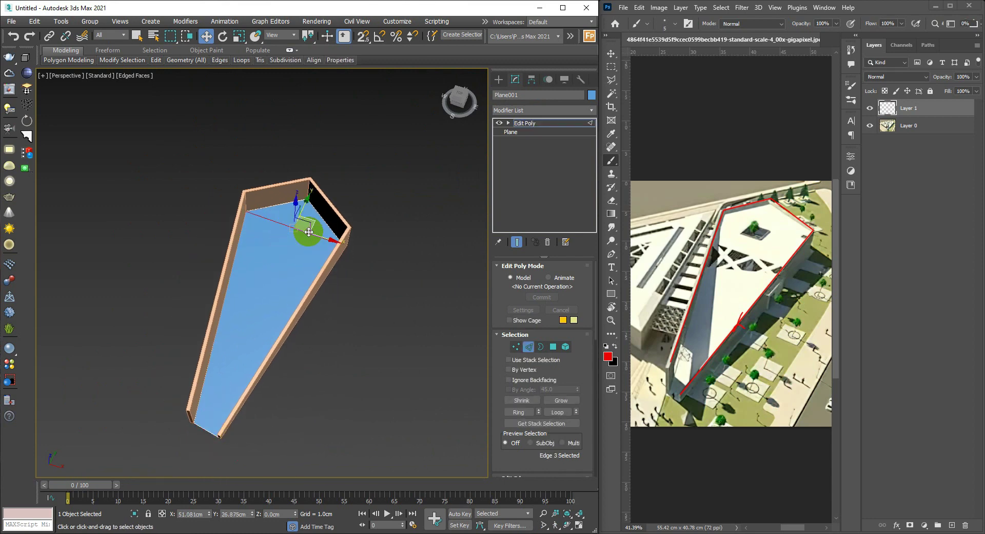
{"action": "key", "text": "Delete"}
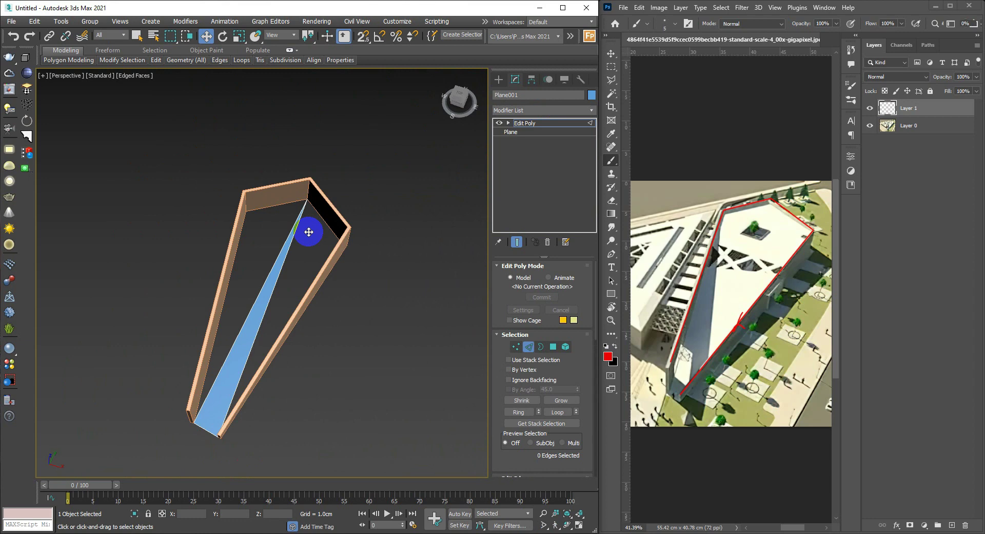
{"action": "key", "text": "ctrl+z"}
{"action": "key", "text": "Delete"}
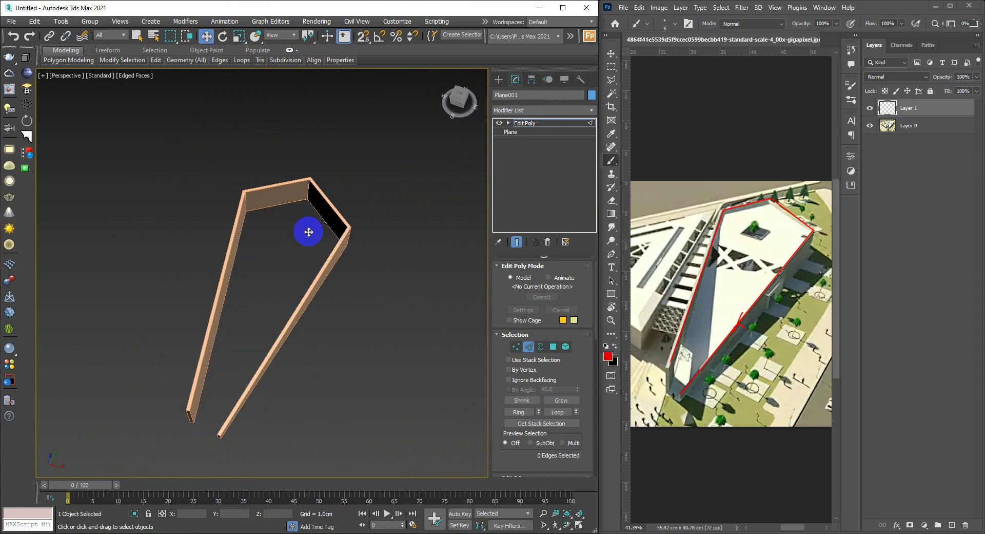
{"action": "key", "text": "ctrl+z"}
{"action": "key", "text": "ctrl+z"}
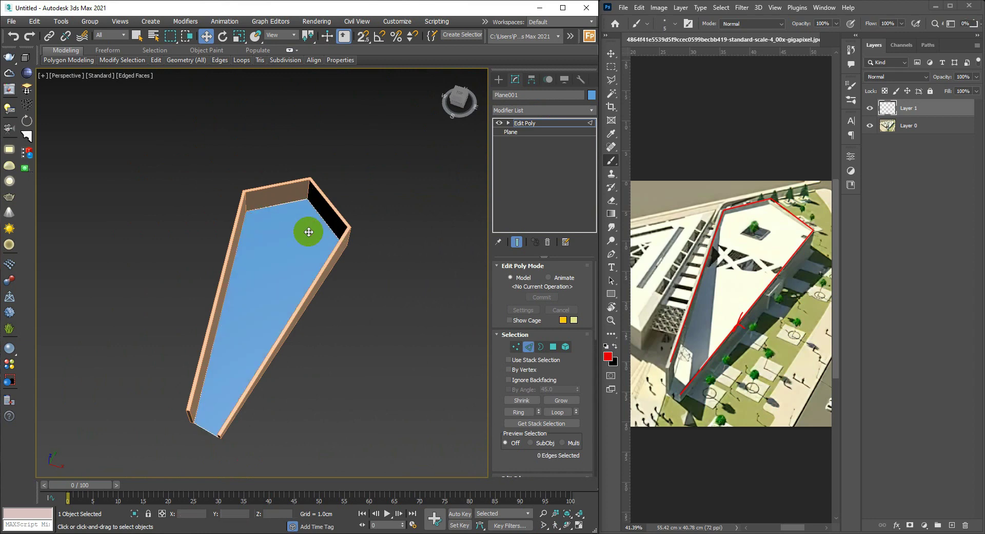
Step: Orbit closer to the plane and frame its wide end in vertex mode
{"action": "left_click", "coordinate": [296, 209]}
{"action": "scroll", "coordinate": [357, 272], "scroll_direction": "up", "scroll_amount": 3}
{"action": "middle_click_drag", "start_coordinate": [305, 226], "coordinate": [371, 204], "text": "alt"}
{"action": "scroll", "coordinate": [402, 225], "scroll_direction": "up", "scroll_amount": 5}
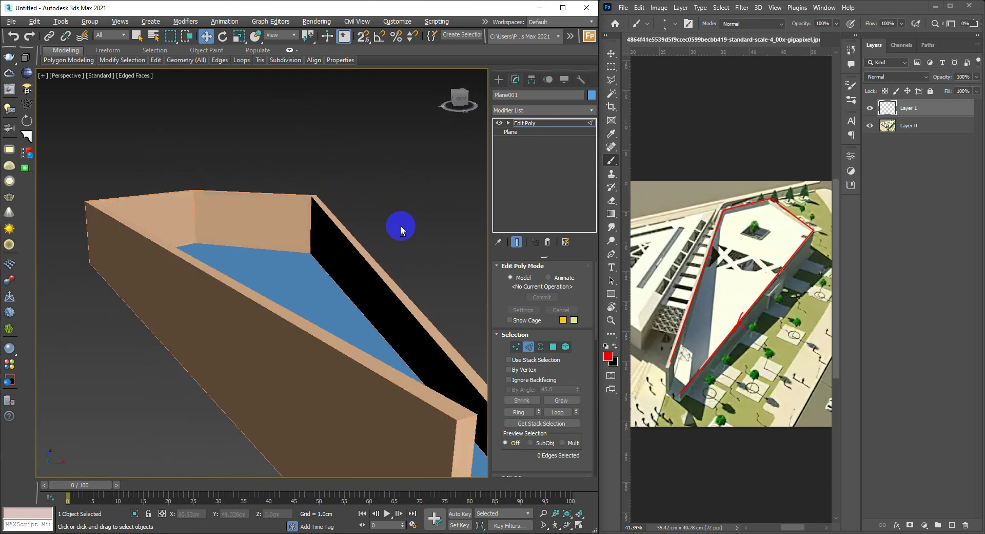
{"action": "scroll", "coordinate": [355, 239], "scroll_direction": "down", "scroll_amount": 5}
{"action": "key", "text": "1"}
{"action": "scroll", "coordinate": [359, 239], "scroll_direction": "down", "scroll_amount": 3}
{"action": "mouse_move", "coordinate": [330, 237]}
{"action": "middle_mouse_down"}
{"action": "mouse_move", "coordinate": [430, 264]}
{"action": "mouse_move", "coordinate": [304, 284]}
{"action": "middle_mouse_up"}
Step: Box-select the three wide-end corner vertices and raise them to the wall top, about 5.741 cm
{"action": "mouse_move", "coordinate": [283, 211]}
{"action": "left_mouse_down"}
{"action": "mouse_move", "coordinate": [324, 240]}
{"action": "mouse_move", "coordinate": [440, 392]}
{"action": "mouse_move", "coordinate": [411, 363]}
{"action": "left_mouse_up"}
{"action": "scroll", "coordinate": [354, 290], "scroll_direction": "up", "scroll_amount": 3}
{"action": "scroll", "coordinate": [381, 290], "scroll_direction": "up", "scroll_amount": 3}
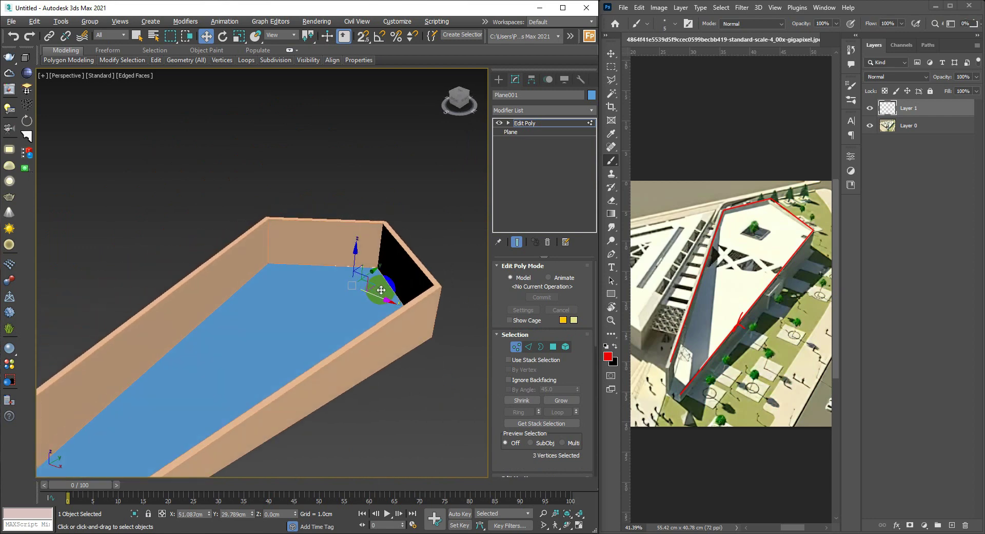
{"action": "middle_click_drag", "start_coordinate": [358, 324], "coordinate": [400, 288]}
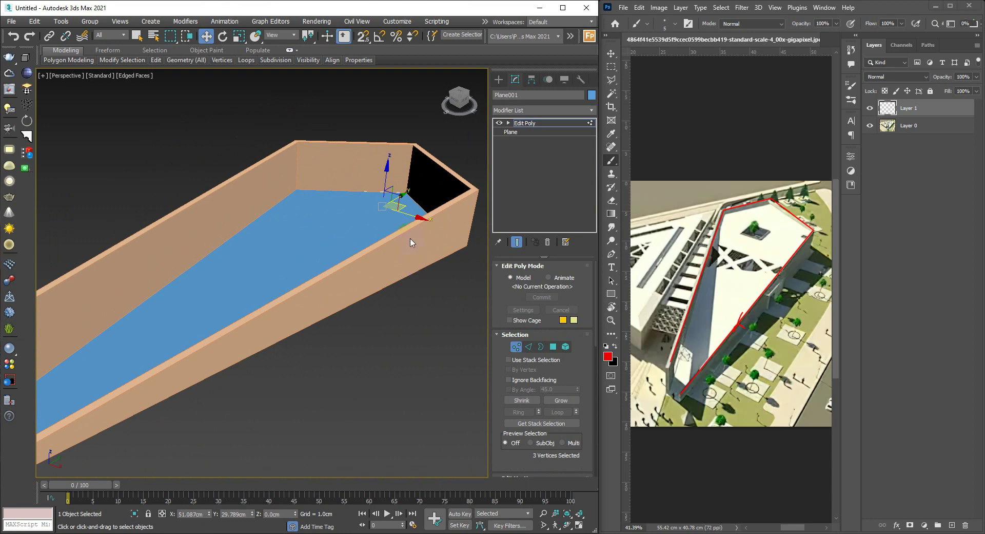
{"action": "middle_click_drag", "start_coordinate": [410, 242], "coordinate": [392, 210], "text": "alt"}
{"action": "left_click_drag", "start_coordinate": [385, 191], "coordinate": [389, 144]}
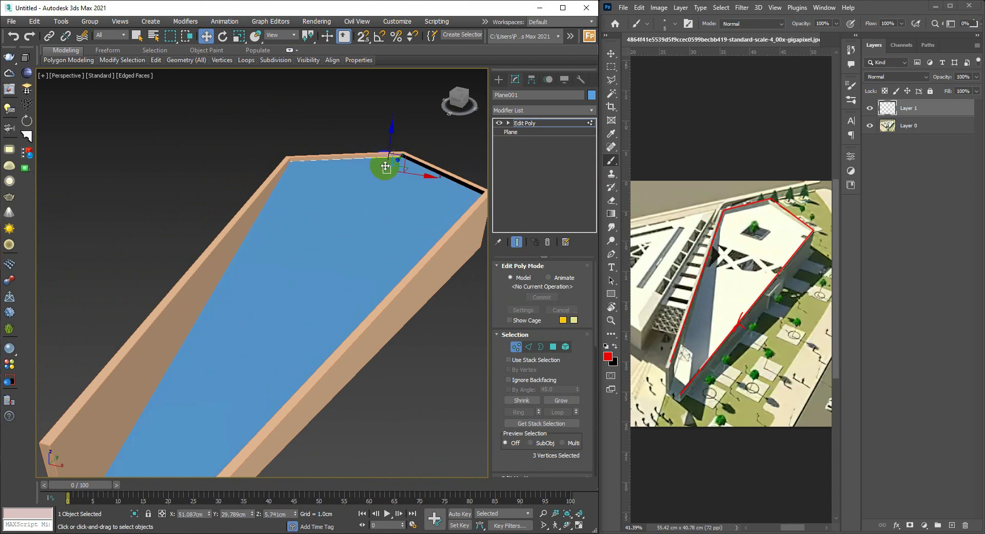
{"action": "middle_click_drag", "start_coordinate": [385, 164], "coordinate": [300, 158], "text": "alt"}
{"action": "left_click_drag", "start_coordinate": [236, 106], "coordinate": [487, 329]}
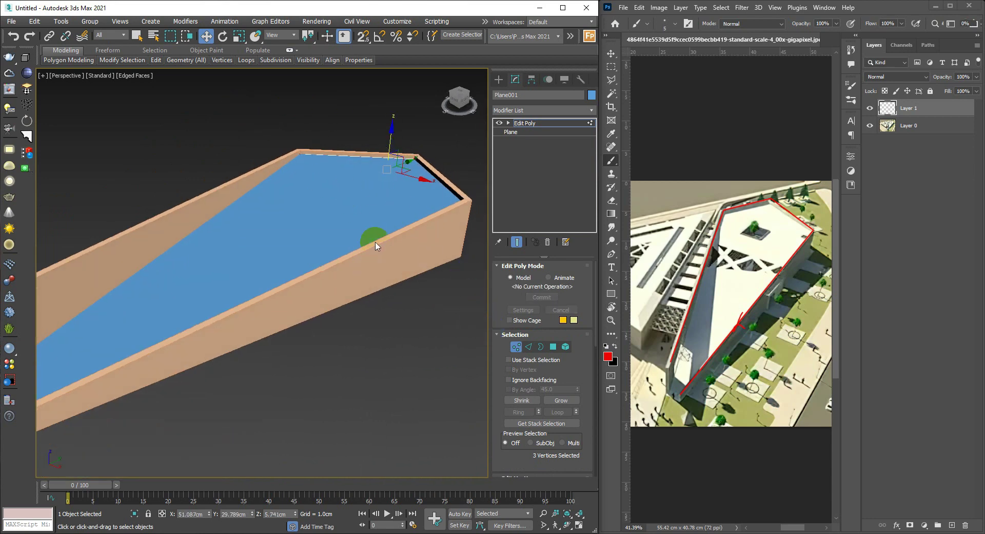
{"action": "mouse_move", "coordinate": [277, 279]}
{"action": "middle_mouse_down"}
{"action": "mouse_move", "coordinate": [326, 273]}
{"action": "mouse_move", "coordinate": [429, 198]}
{"action": "middle_mouse_up"}
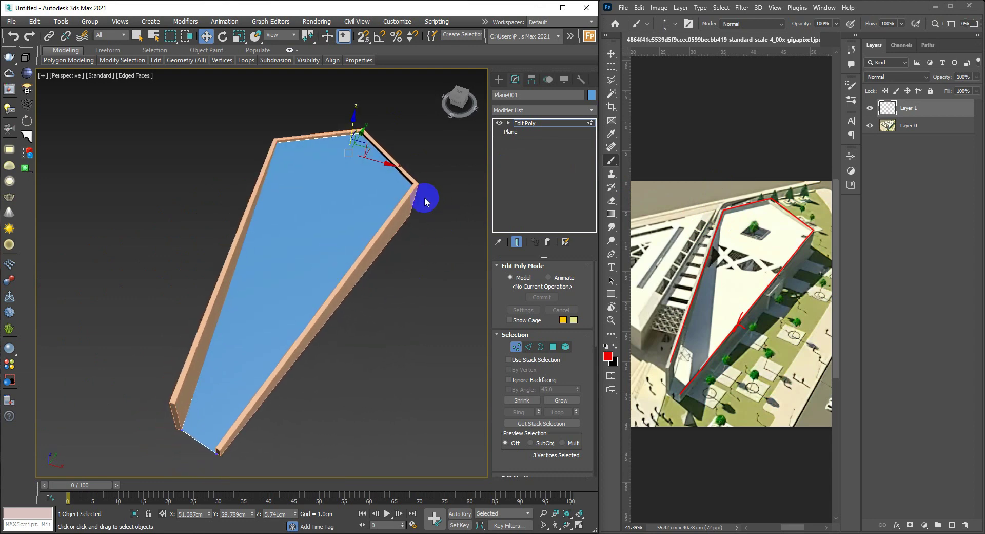
{"action": "left_click", "coordinate": [414, 294]}
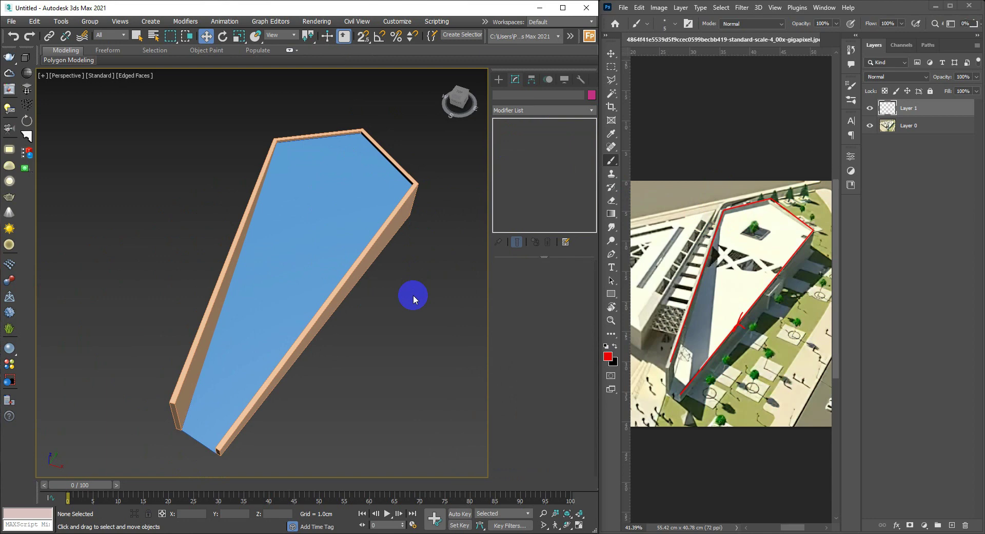
Step: Select the wall Line001 and brush a red mark over the opening on the reference photo
{"action": "left_click", "coordinate": [392, 237]}
{"action": "middle_click_drag", "start_coordinate": [392, 237], "coordinate": [361, 223], "text": "alt"}
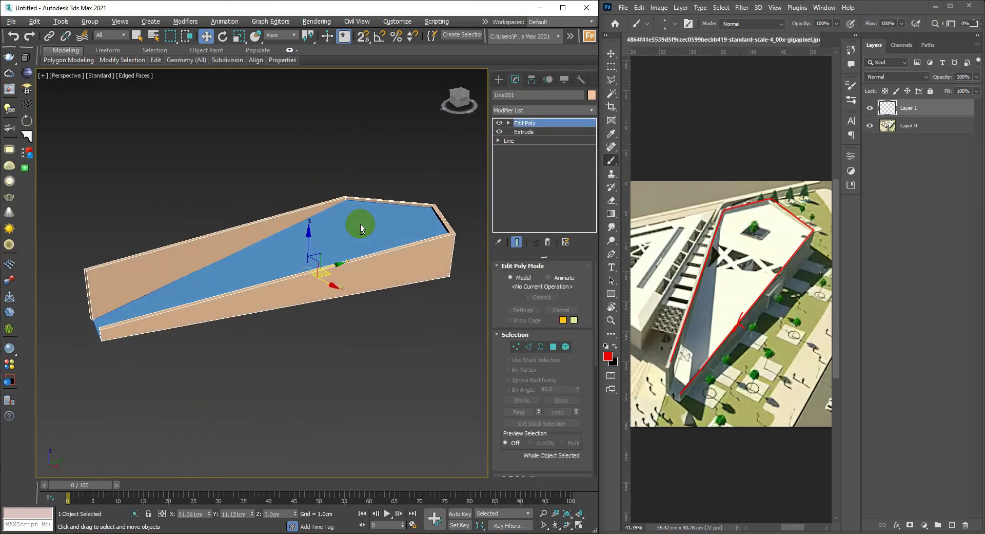
{"action": "left_click_drag", "start_coordinate": [768, 305], "coordinate": [807, 305], "text": "ctrl"}
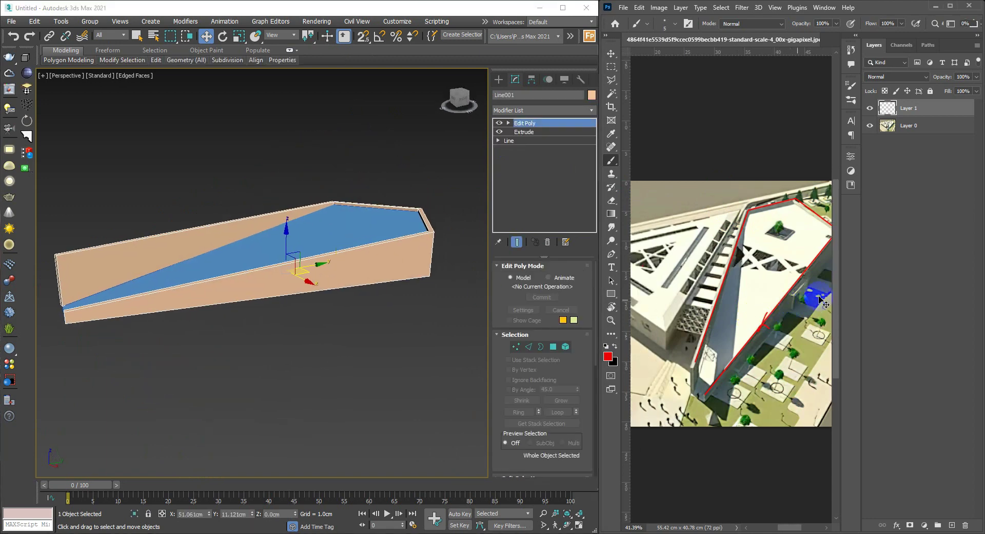
{"action": "mouse_move", "coordinate": [797, 249]}
{"action": "left_mouse_down"}
{"action": "mouse_move", "coordinate": [764, 322]}
{"action": "mouse_move", "coordinate": [795, 297]}
{"action": "left_mouse_up"}
Step: Orbit to look down on the walls and start the Box tool from the quad menu
{"action": "scroll", "coordinate": [693, 314], "scroll_direction": "down", "scroll_amount": 4, "text": "alt"}
{"action": "scroll", "coordinate": [693, 314], "scroll_direction": "down", "scroll_amount": 1, "text": "alt"}
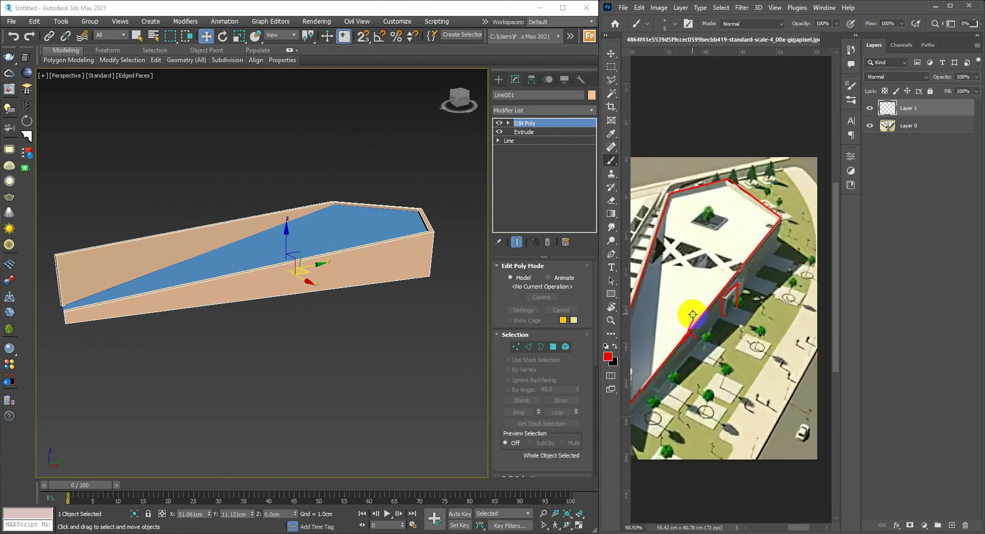
{"action": "mouse_move", "coordinate": [413, 334]}
{"action": "middle_mouse_down", "text": "alt"}
{"action": "mouse_move", "coordinate": [325, 289]}
{"action": "mouse_move", "coordinate": [313, 332]}
{"action": "mouse_move", "coordinate": [299, 325]}
{"action": "middle_mouse_up", "text": "alt"}
{"action": "mouse_move", "coordinate": [369, 334]}
{"action": "middle_mouse_down", "text": "alt"}
{"action": "mouse_move", "coordinate": [293, 310]}
{"action": "mouse_move", "coordinate": [345, 232]}
{"action": "middle_mouse_up", "text": "alt"}
{"action": "right_click", "coordinate": [294, 309]}
{"action": "left_click", "coordinate": [302, 285]}
Step: Draw a box on the wall surface with AutoGrid and slide it left along the wall
{"action": "left_click", "coordinate": [532, 132]}
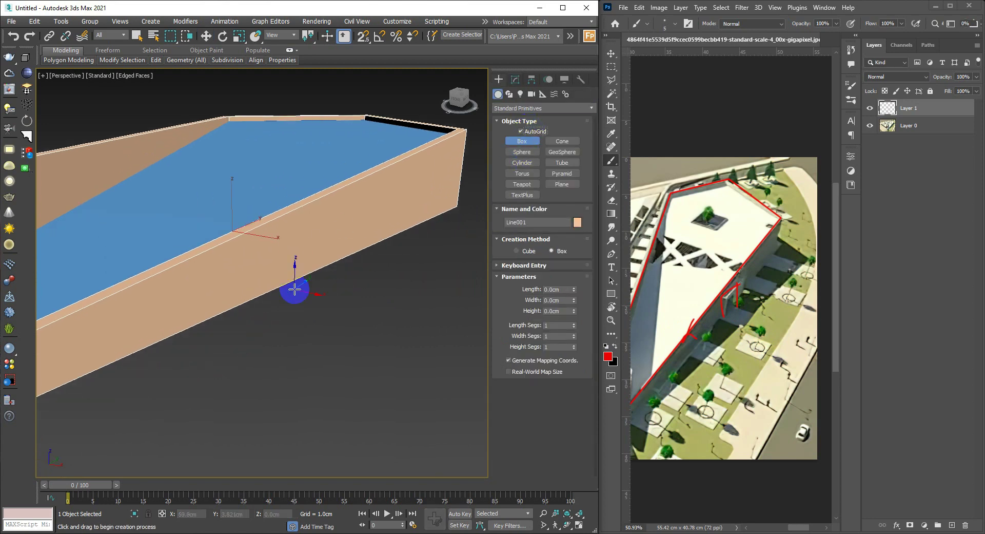
{"action": "scroll", "coordinate": [295, 287], "scroll_direction": "up", "scroll_amount": 3}
{"action": "left_click_drag", "start_coordinate": [325, 232], "coordinate": [299, 268]}
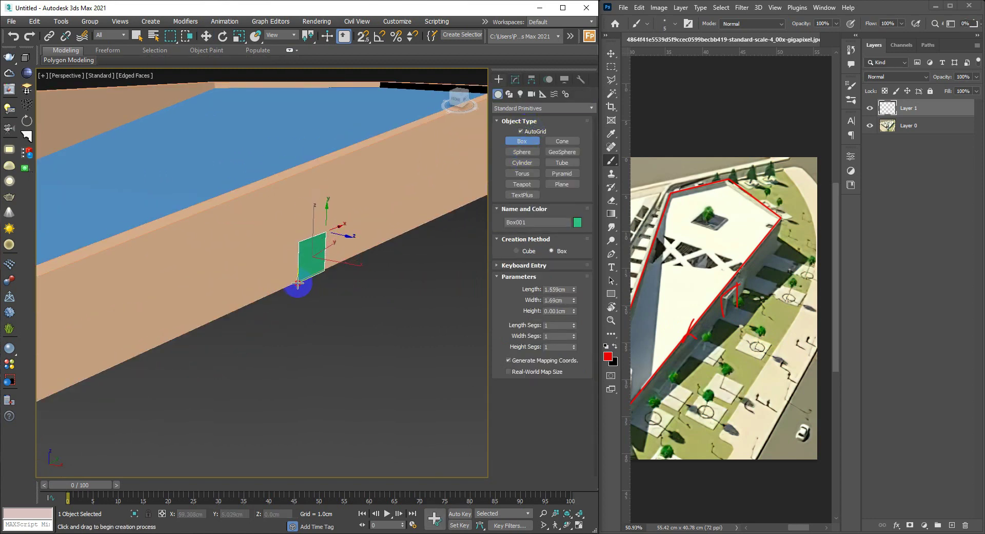
{"action": "left_click", "coordinate": [313, 316]}
{"action": "key", "text": "w"}
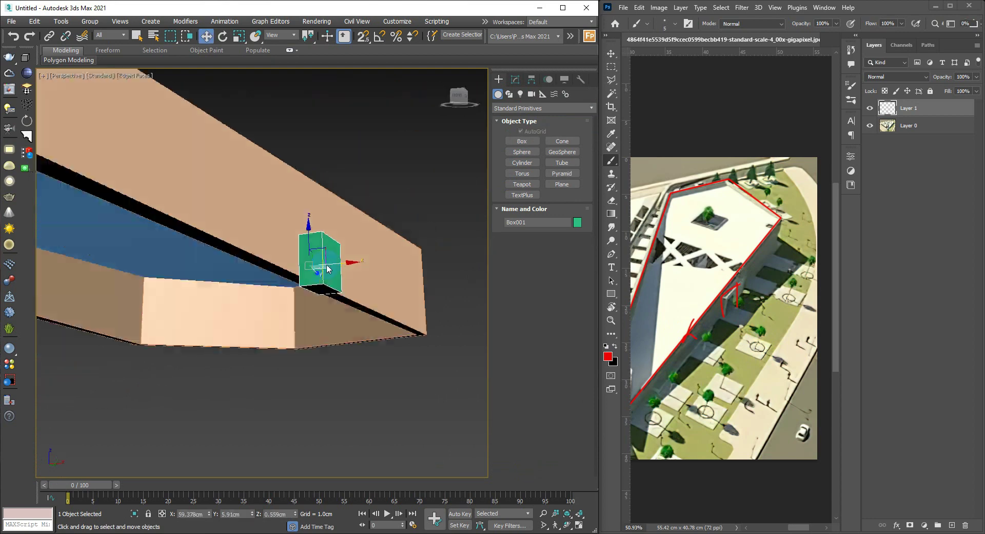
{"action": "middle_click_drag", "start_coordinate": [312, 316], "coordinate": [345, 266], "text": "alt"}
{"action": "mouse_move", "coordinate": [346, 266]}
{"action": "left_mouse_down"}
{"action": "mouse_move", "coordinate": [325, 264]}
{"action": "mouse_move", "coordinate": [342, 268]}
{"action": "left_mouse_up"}
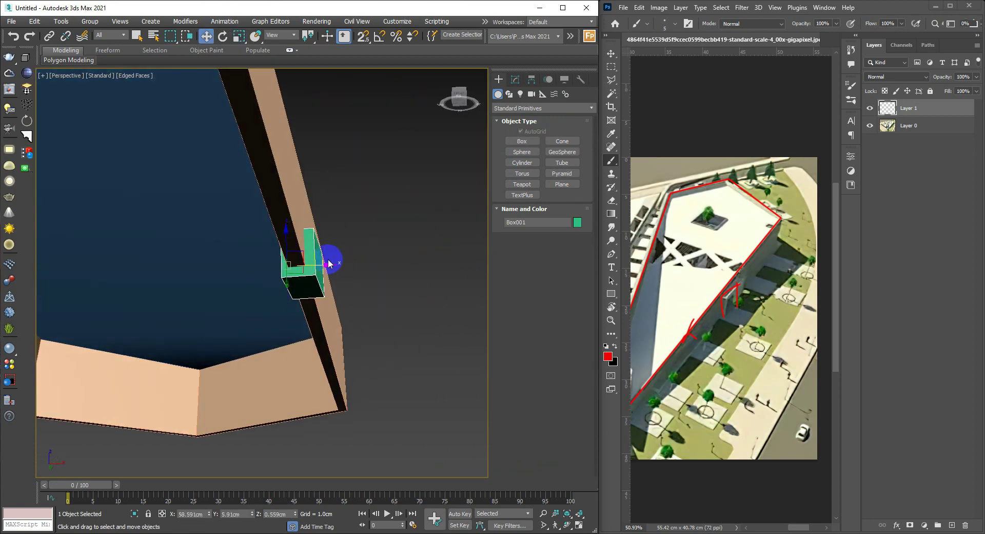
{"action": "middle_click_drag", "start_coordinate": [329, 264], "coordinate": [314, 261], "text": "alt"}
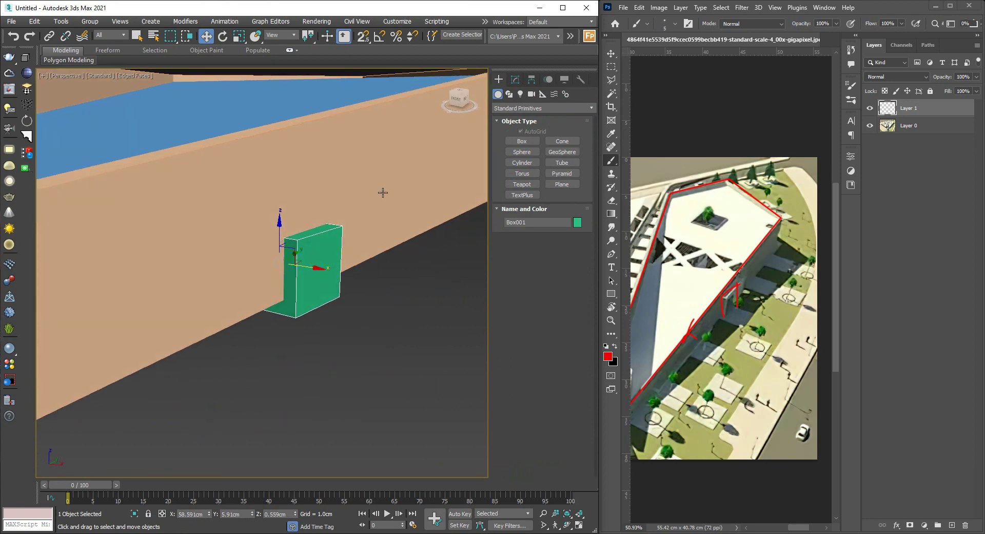
Step: Subtract the box from wall Line001 with ProBoolean and zoom in on the new opening
{"action": "left_click", "coordinate": [383, 192]}
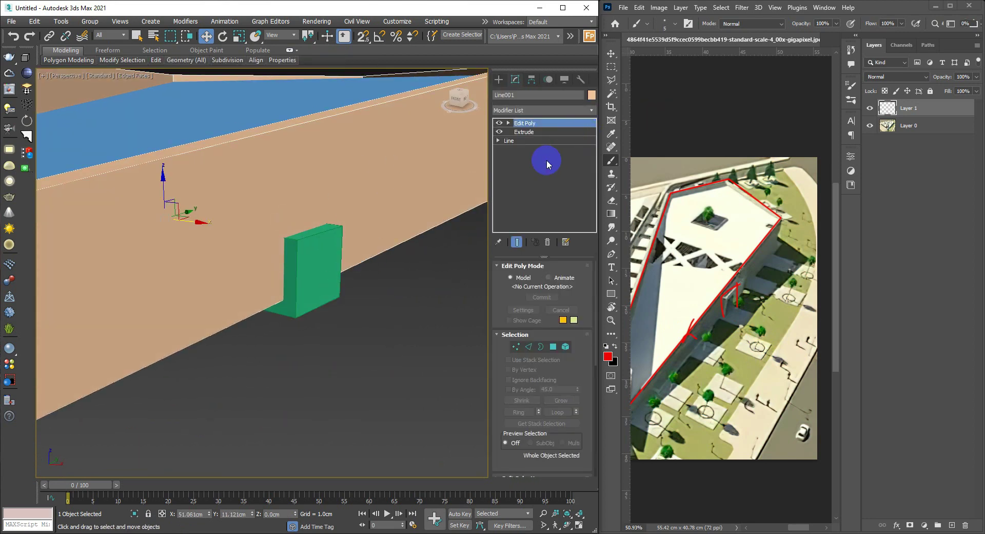
{"action": "key", "text": "ctrl+b"}
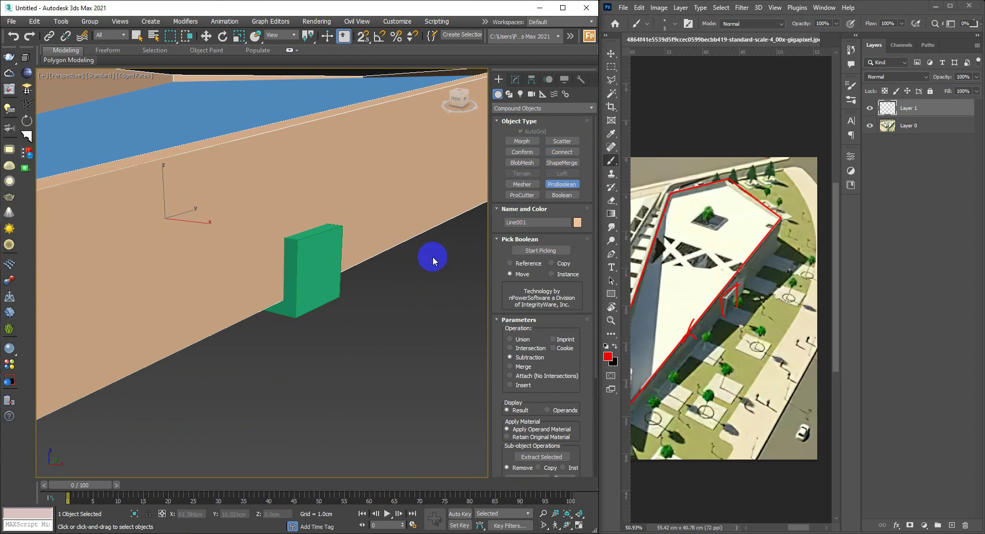
{"action": "left_click", "coordinate": [551, 255]}
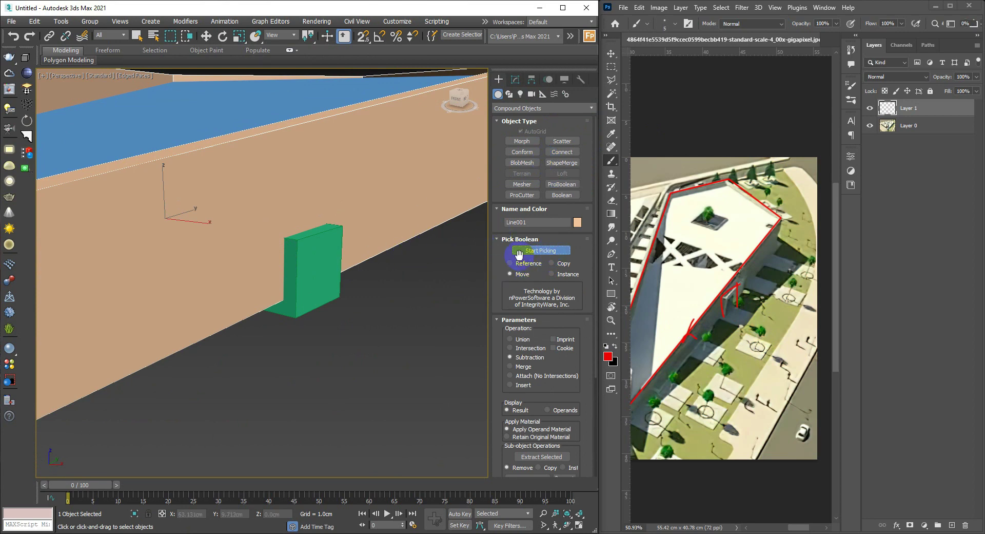
{"action": "left_click", "coordinate": [324, 300]}
{"action": "scroll", "coordinate": [320, 301], "scroll_direction": "down", "scroll_amount": 3}
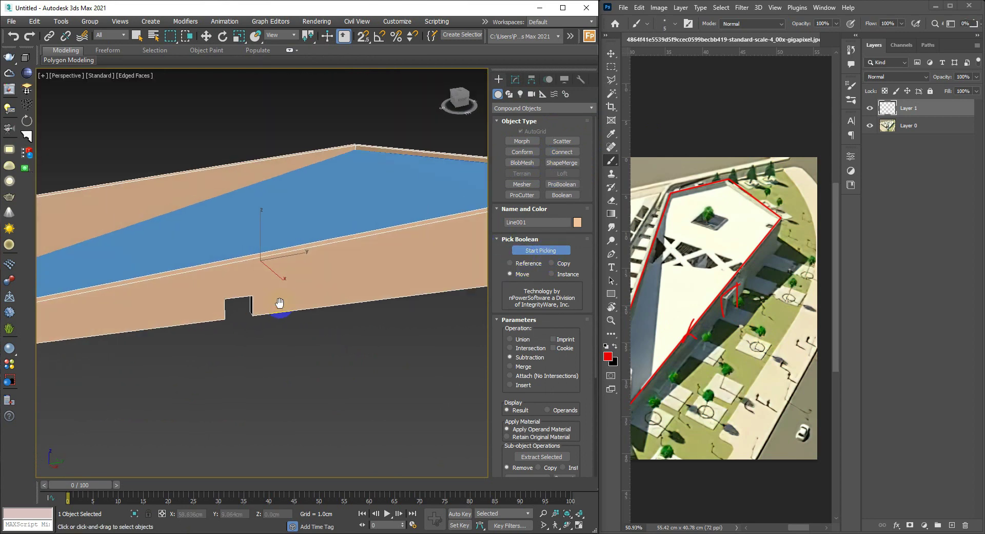
{"action": "middle_click_drag", "start_coordinate": [280, 301], "coordinate": [308, 312], "text": "alt"}
{"action": "key", "text": "w"}
{"action": "scroll", "coordinate": [319, 323], "scroll_direction": "up", "scroll_amount": 3}
{"action": "scroll", "coordinate": [322, 325], "scroll_direction": "up", "scroll_amount": 2}
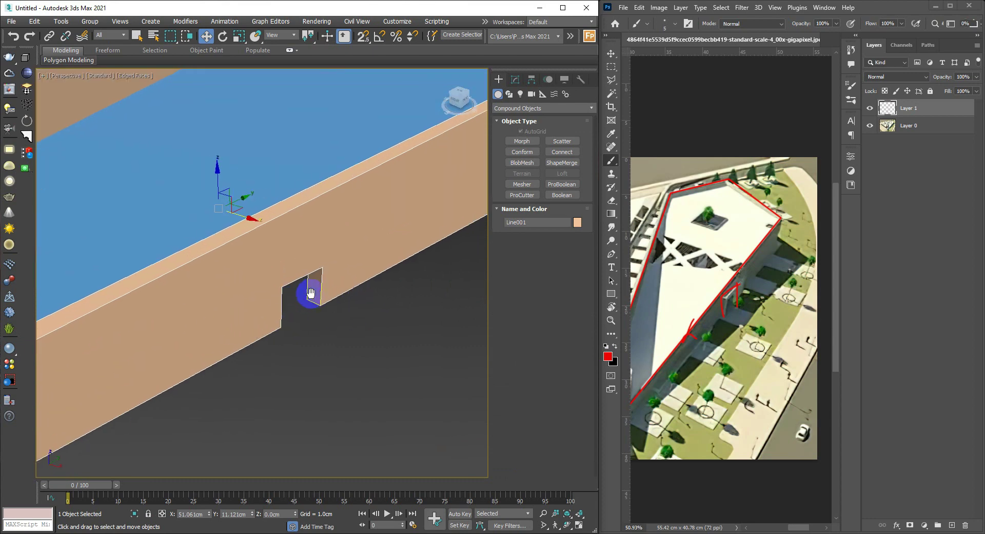
{"action": "scroll", "coordinate": [303, 302], "scroll_direction": "up", "scroll_amount": 2}
Step: Start a Line spline and set the snapping mode to full 3D
{"action": "right_click", "coordinate": [286, 327]}
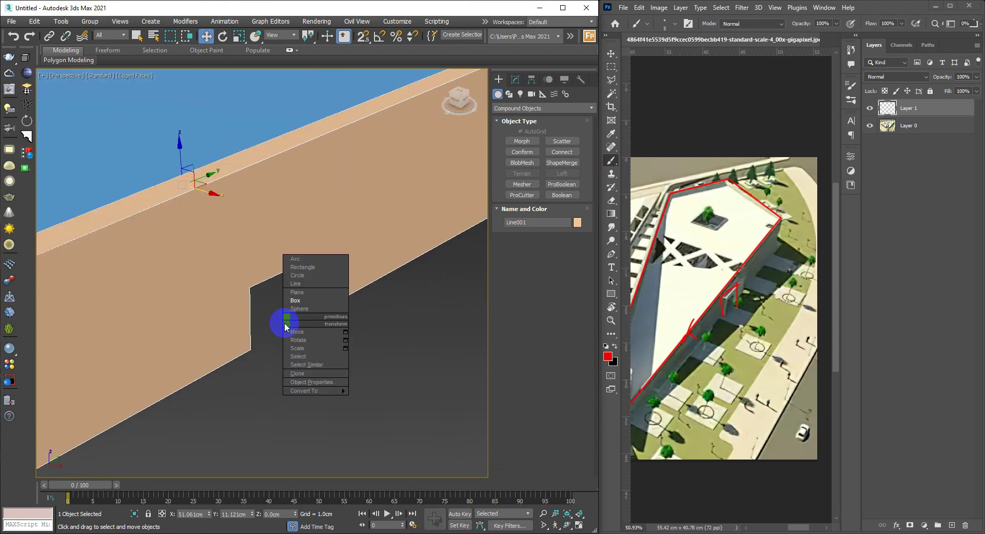
{"action": "left_click", "coordinate": [303, 281]}
{"action": "scroll", "coordinate": [272, 282], "scroll_direction": "up", "scroll_amount": 3}
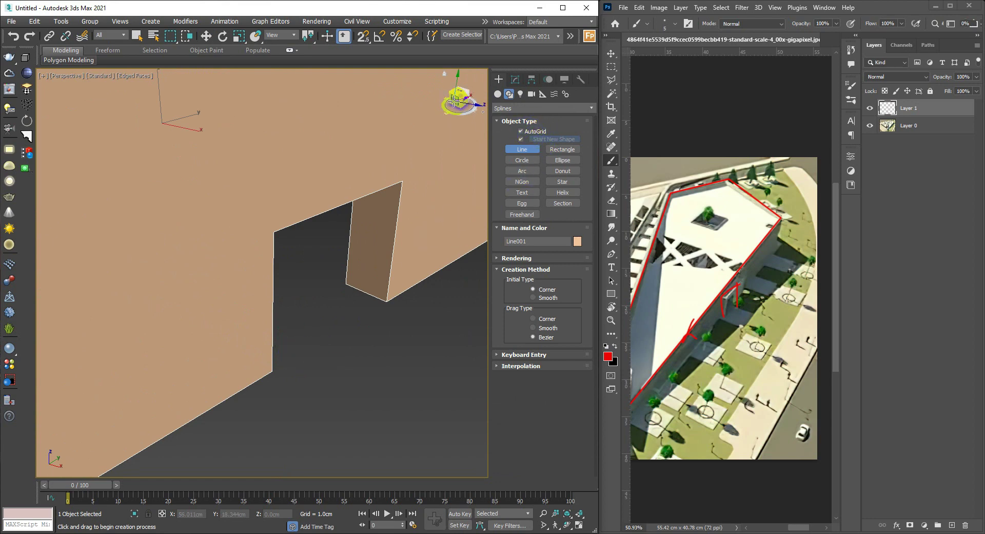
{"action": "left_click", "coordinate": [364, 36]}
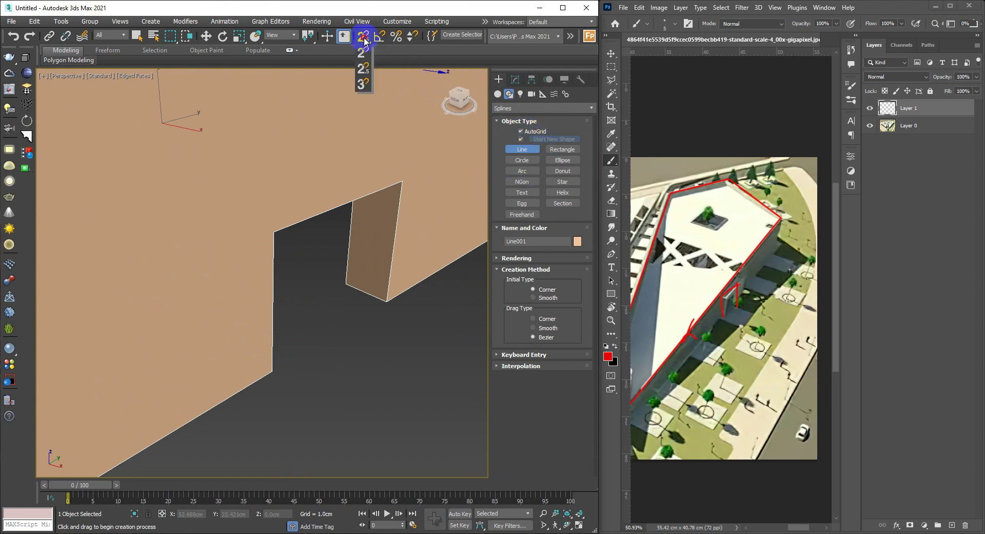
{"action": "left_click", "coordinate": [366, 82]}
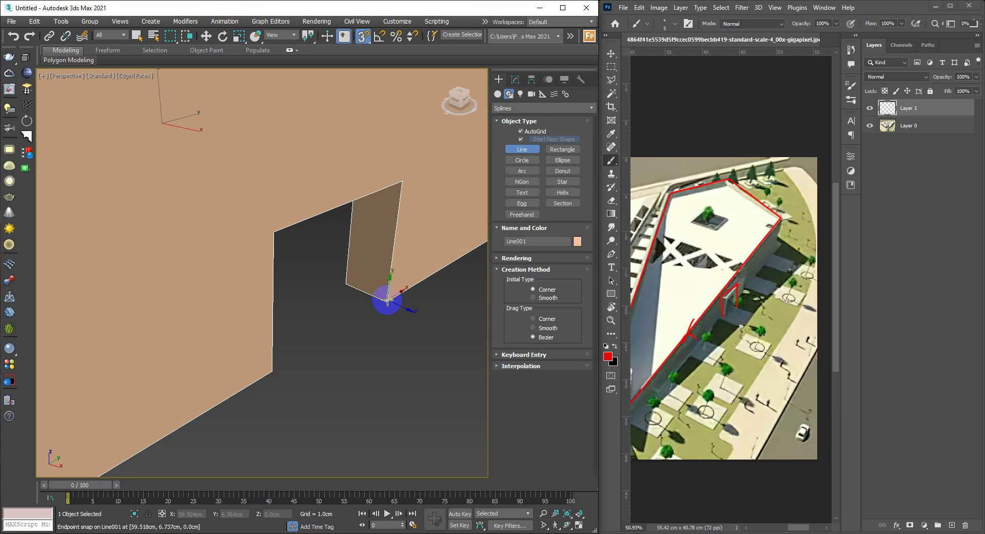
Step: Trace Line002 through the opening's snapped corners, then begin a second line, Line003
{"action": "left_click", "coordinate": [386, 301]}
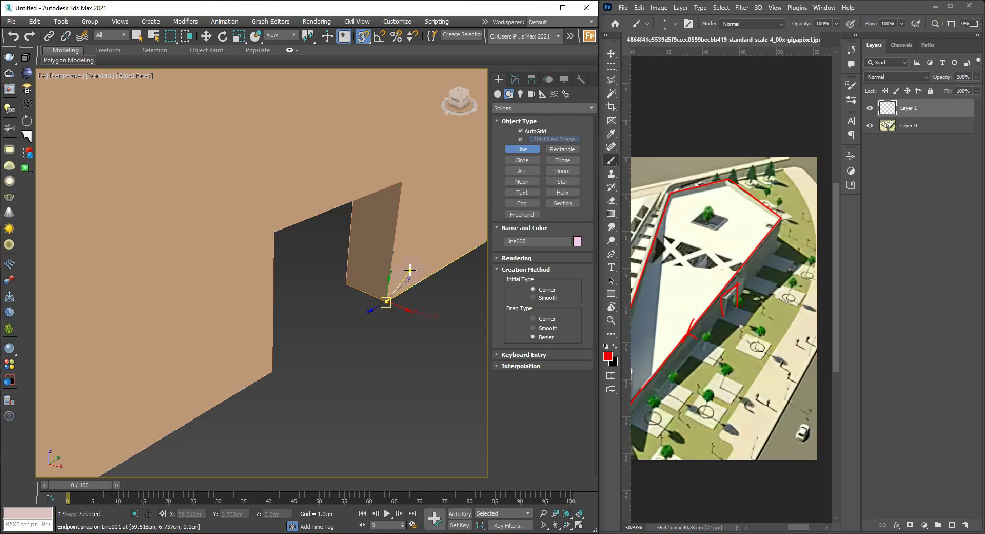
{"action": "left_click", "coordinate": [402, 181]}
{"action": "left_click", "coordinate": [274, 232]}
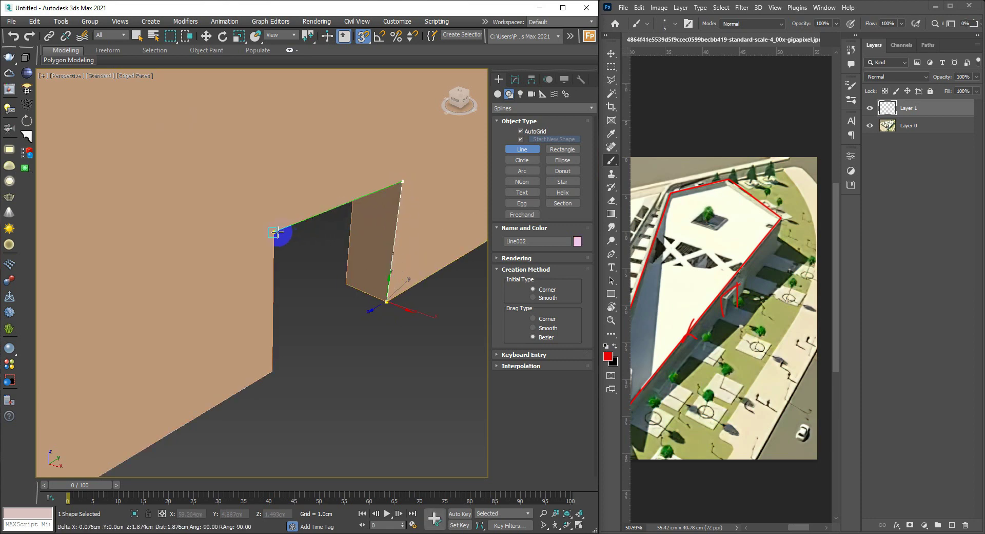
{"action": "left_click", "coordinate": [272, 371]}
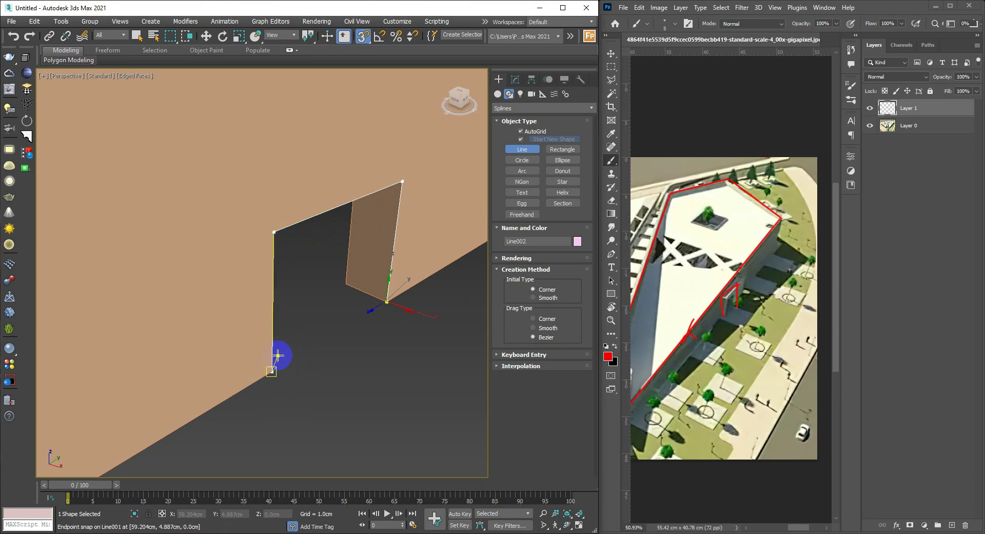
{"action": "scroll", "coordinate": [386, 272], "scroll_direction": "down", "scroll_amount": 3}
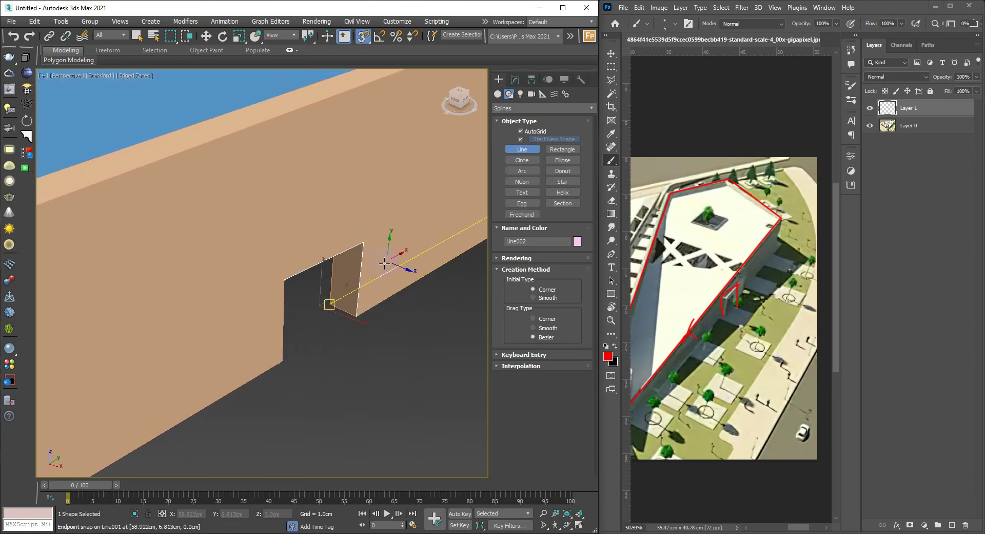
{"action": "left_click", "coordinate": [380, 258]}
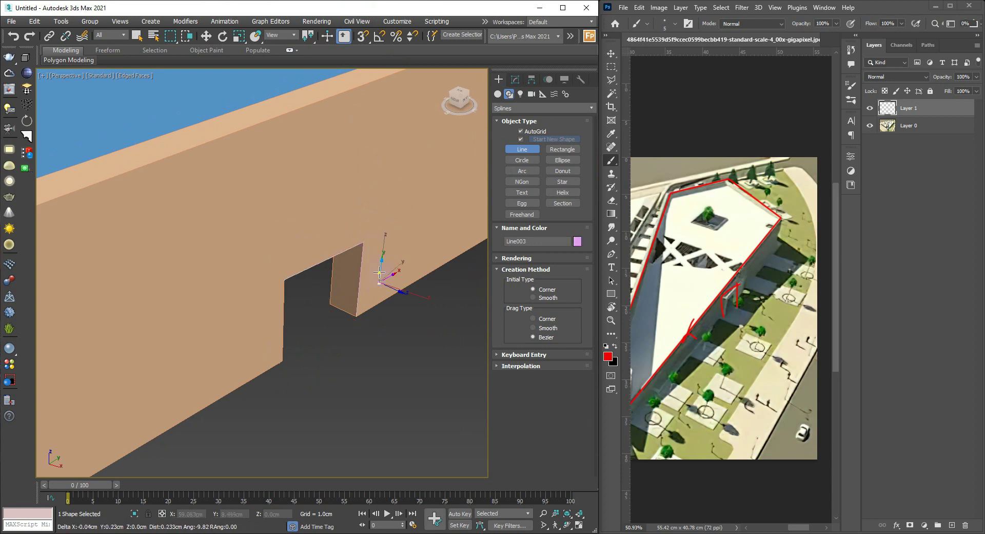
{"action": "left_click", "coordinate": [248, 260]}
{"action": "left_click", "coordinate": [248, 343]}
{"action": "right_click", "coordinate": [378, 323]}
Step: Delete the extra traced line, Line003
{"action": "middle_click_drag", "start_coordinate": [360, 307], "coordinate": [347, 285], "text": "alt"}
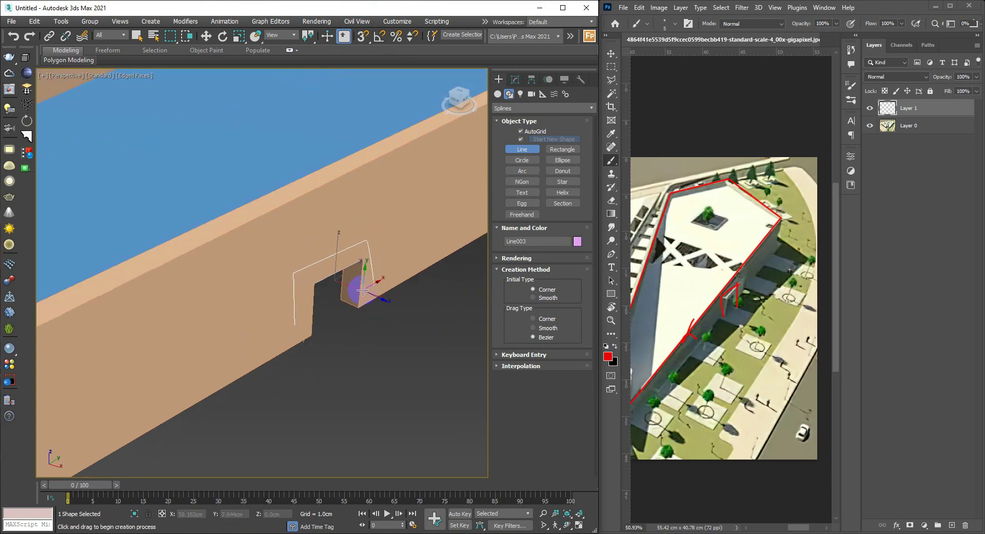
{"action": "key", "text": "f"}
{"action": "scroll", "coordinate": [347, 286], "scroll_direction": "down", "scroll_amount": 5}
{"action": "scroll", "coordinate": [341, 229], "scroll_direction": "up", "scroll_amount": 3}
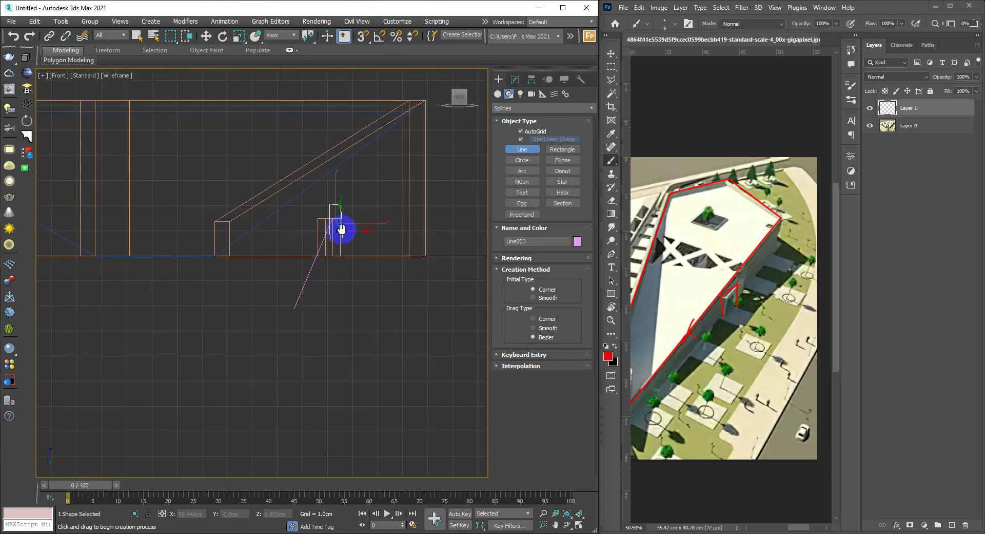
{"action": "key", "text": "l"}
{"action": "scroll", "coordinate": [336, 233], "scroll_direction": "down", "scroll_amount": 2}
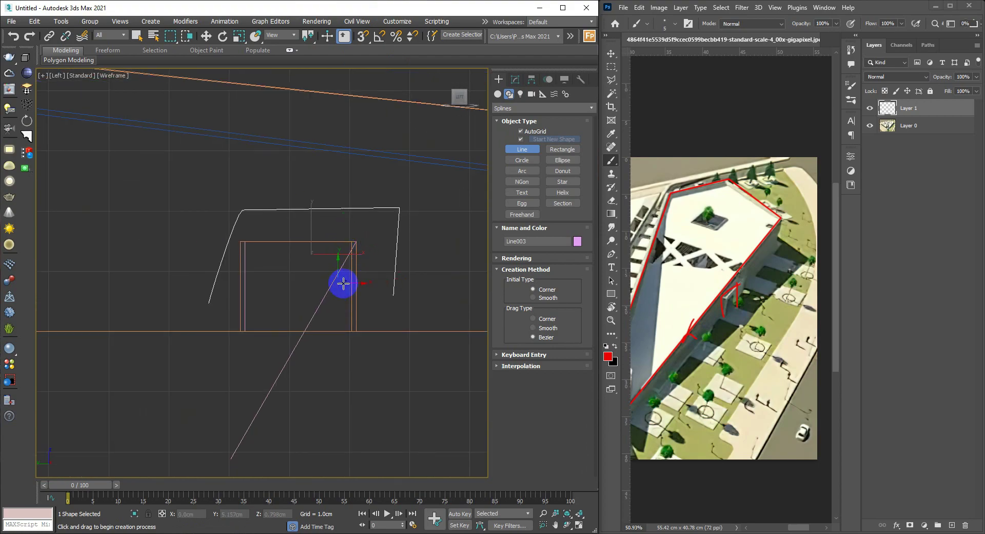
{"action": "key", "text": "w"}
{"action": "middle_click_drag", "start_coordinate": [328, 260], "coordinate": [358, 295], "text": "alt"}
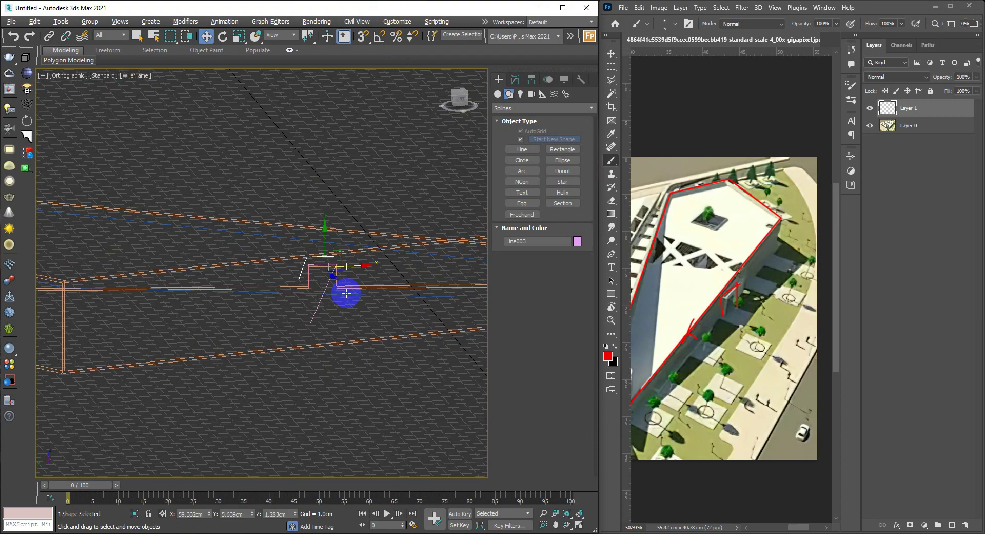
{"action": "key", "text": "p"}
{"action": "key", "text": "F3"}
{"action": "key", "text": "F4"}
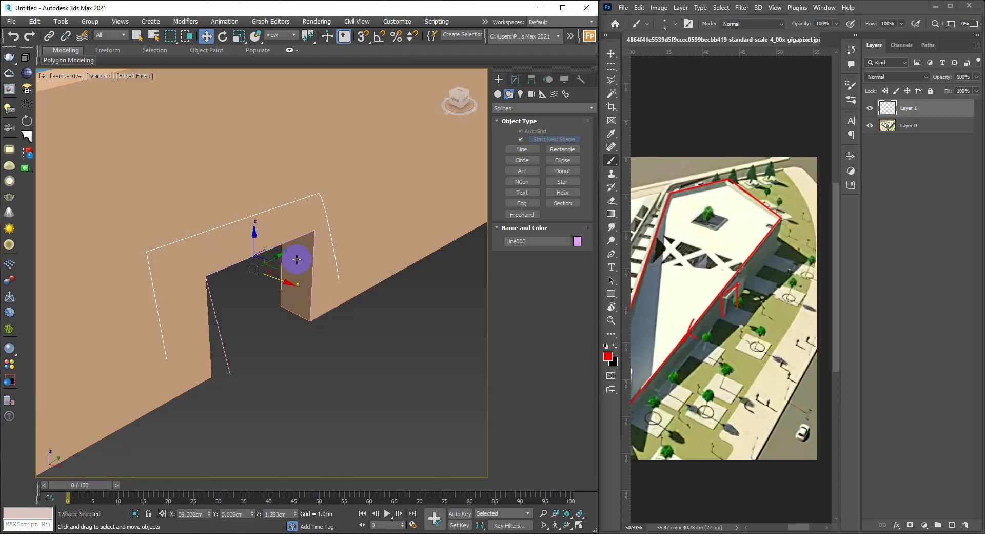
{"action": "middle_click_drag", "start_coordinate": [277, 209], "coordinate": [279, 219], "text": "alt"}
{"action": "key", "text": "Delete"}
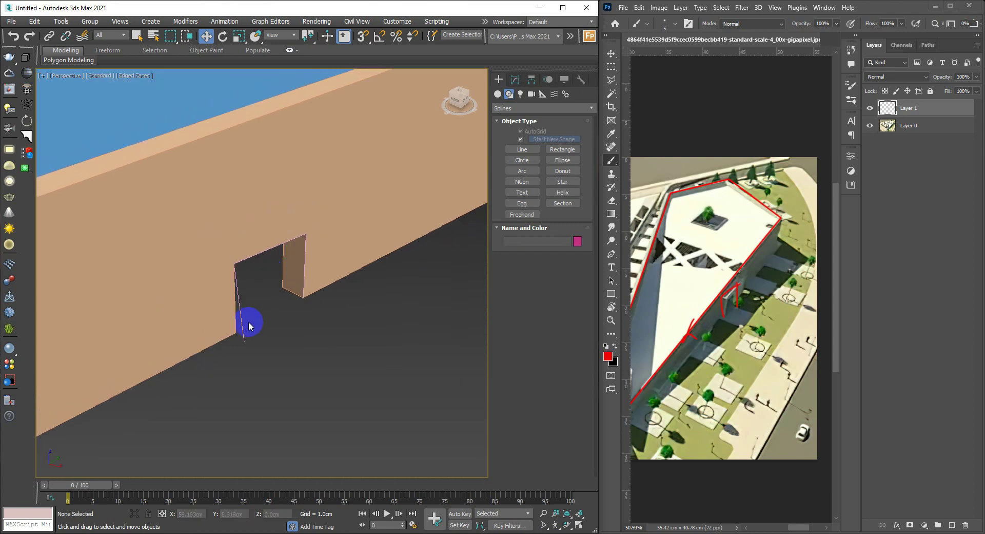
Step: Select Line002 and pick its loose end vertex at vertex level
{"action": "left_click", "coordinate": [246, 328]}
{"action": "middle_click_drag", "start_coordinate": [244, 332], "coordinate": [199, 337], "text": "alt"}
{"action": "key", "text": "1"}
{"action": "key", "text": "z"}
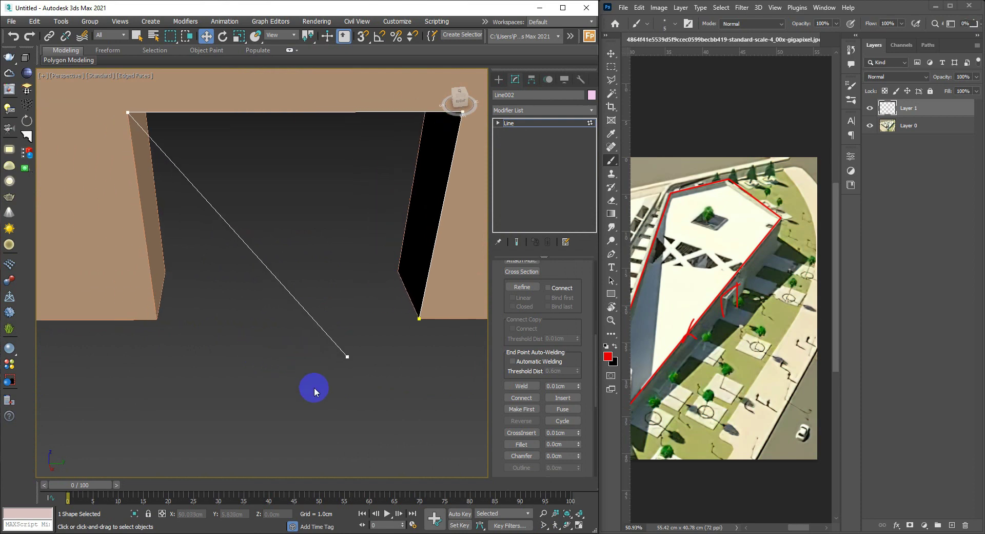
{"action": "left_click_drag", "start_coordinate": [319, 394], "coordinate": [363, 342]}
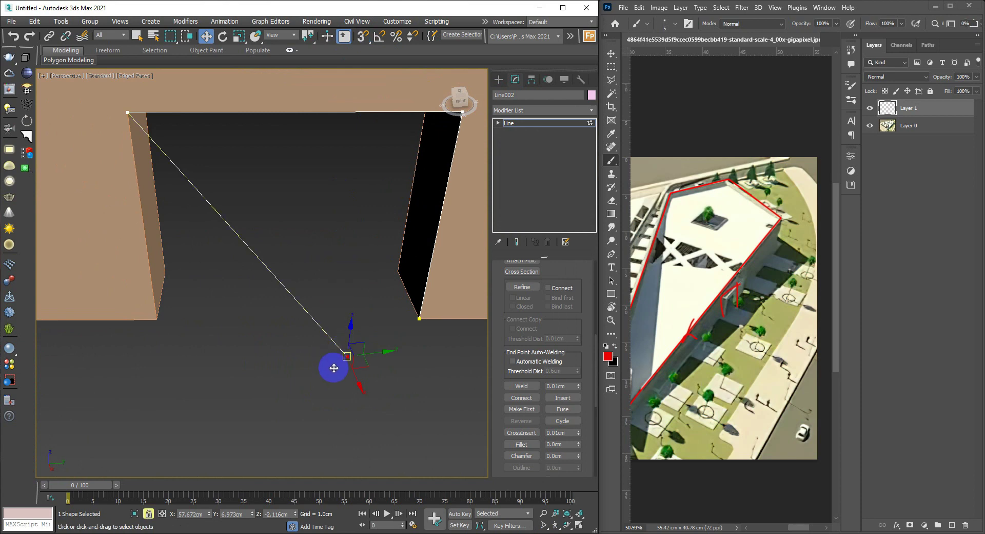
Step: Turn snapping on and drag the end vertex near the lower vertex in wireframe Top view
{"action": "key", "text": "s"}
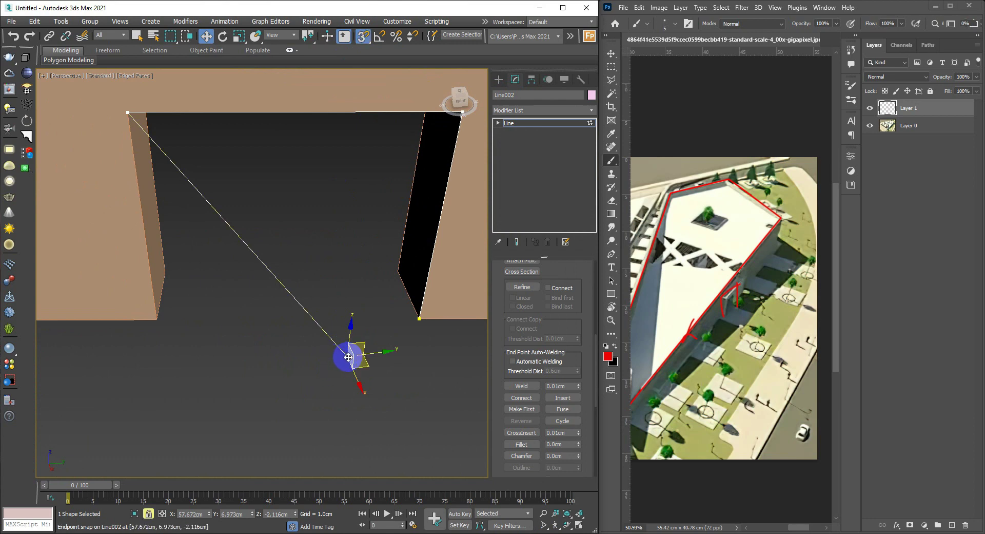
{"action": "mouse_move", "coordinate": [348, 357]}
{"action": "middle_mouse_down", "text": "alt"}
{"action": "mouse_move", "coordinate": [341, 323]}
{"action": "mouse_move", "coordinate": [347, 390]}
{"action": "mouse_move", "coordinate": [348, 352]}
{"action": "middle_mouse_up", "text": "alt"}
{"action": "key", "text": "t"}
{"action": "scroll", "coordinate": [352, 336], "scroll_direction": "down", "scroll_amount": 5}
{"action": "scroll", "coordinate": [336, 307], "scroll_direction": "up", "scroll_amount": 6}
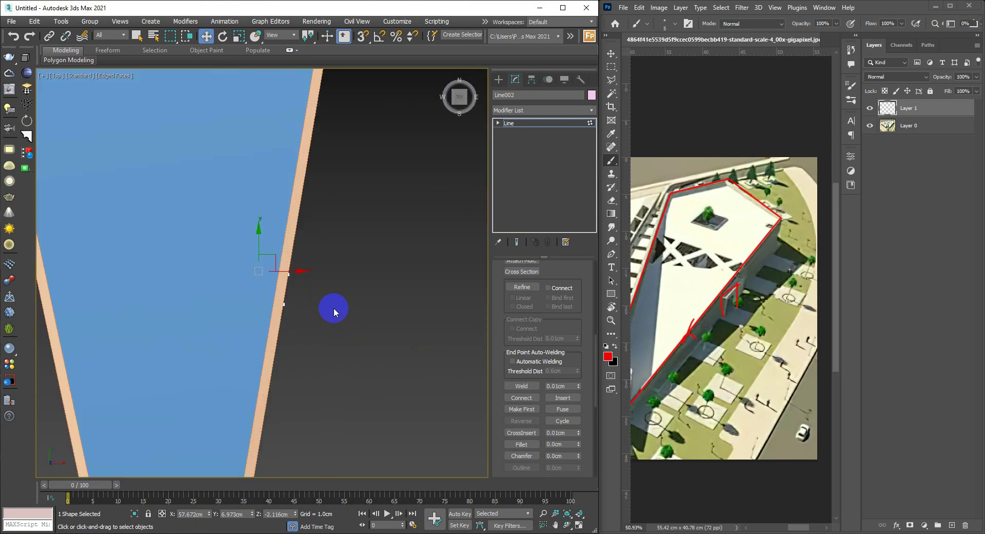
{"action": "key", "text": "F3"}
{"action": "scroll", "coordinate": [226, 285], "scroll_direction": "up", "scroll_amount": 3}
{"action": "scroll", "coordinate": [266, 260], "scroll_direction": "up", "scroll_amount": 2}
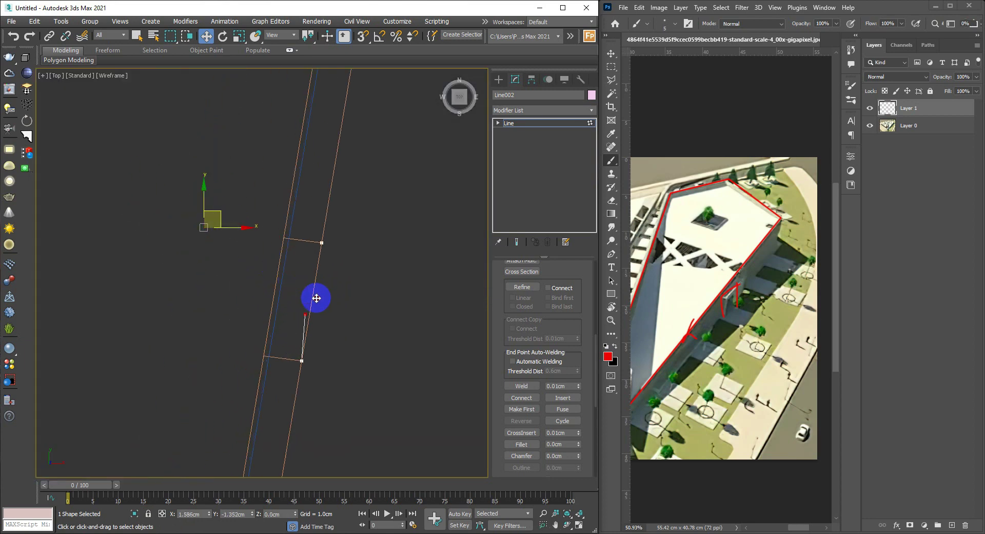
{"action": "left_click_drag", "start_coordinate": [223, 216], "coordinate": [331, 337]}
{"action": "scroll", "coordinate": [311, 355], "scroll_direction": "up", "scroll_amount": 3}
{"action": "scroll", "coordinate": [312, 355], "scroll_direction": "up", "scroll_amount": 3}
{"action": "middle_click_drag", "start_coordinate": [288, 357], "coordinate": [339, 338]}
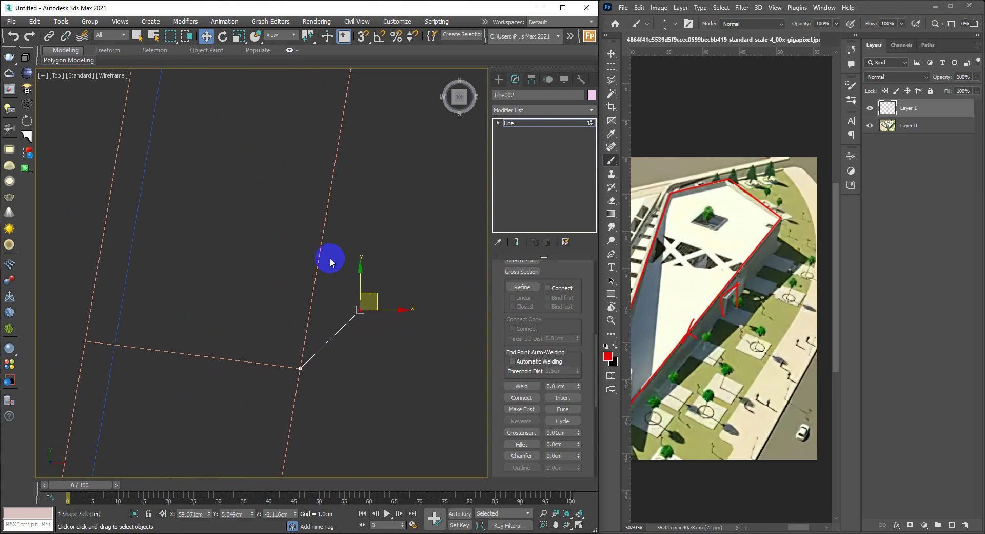
Step: With 2.5D snaps and the selection locked, snap the end vertex onto the opening's bottom corner
{"action": "left_click", "coordinate": [362, 63]}
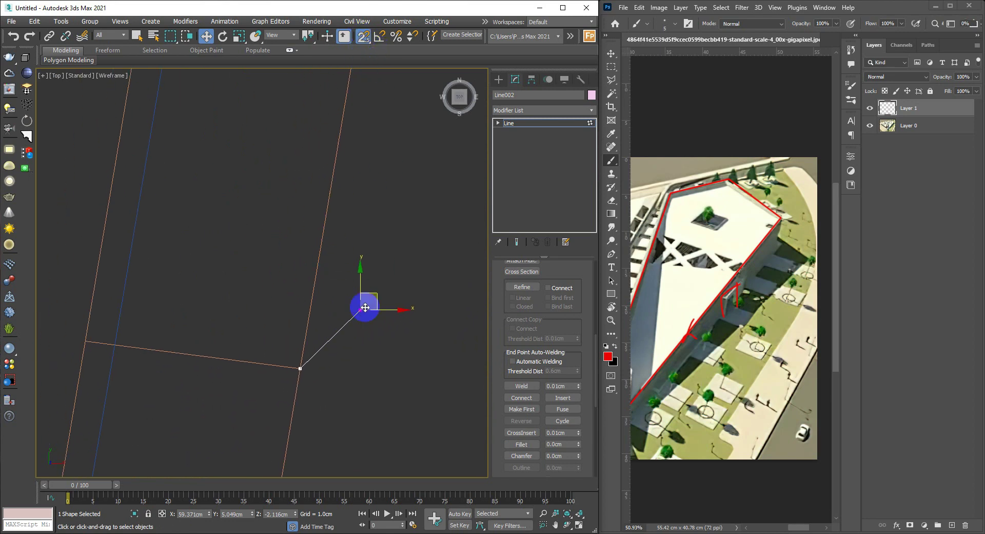
{"action": "key", "text": "space"}
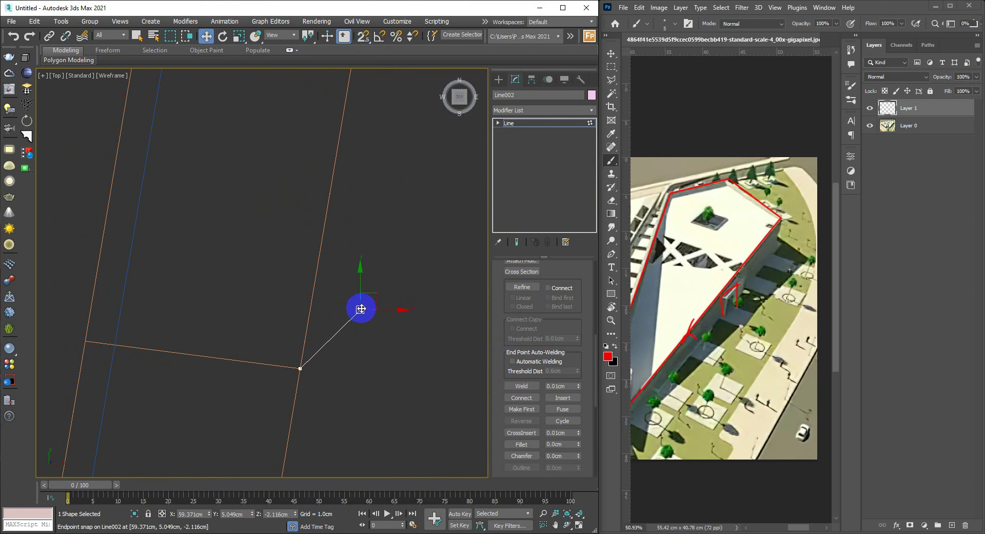
{"action": "left_click_drag", "start_coordinate": [361, 308], "coordinate": [300, 369]}
{"action": "mouse_move", "coordinate": [323, 348]}
{"action": "middle_mouse_down", "text": "alt"}
{"action": "mouse_move", "coordinate": [273, 297]}
{"action": "mouse_move", "coordinate": [275, 278]}
{"action": "mouse_move", "coordinate": [286, 321]}
{"action": "middle_mouse_up", "text": "alt"}
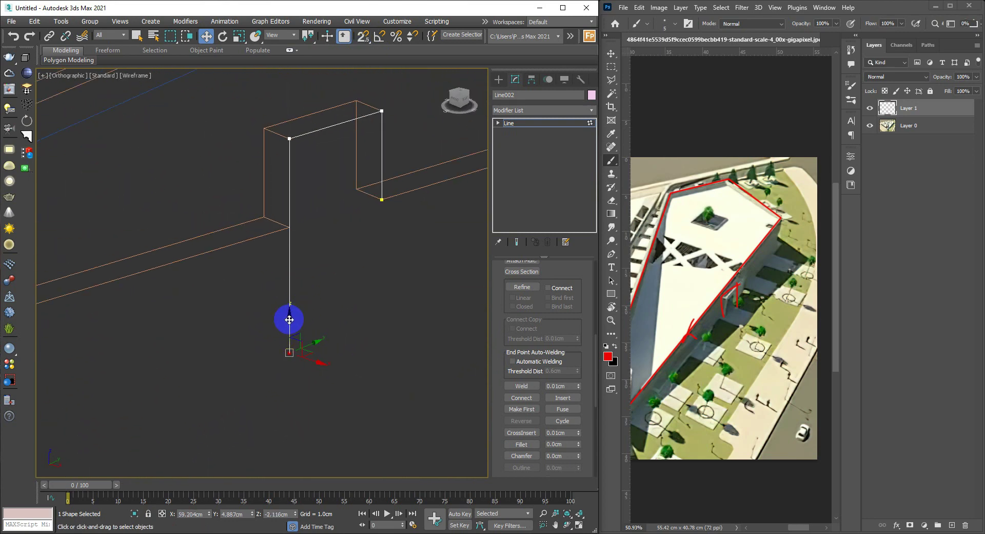
{"action": "mouse_move", "coordinate": [297, 199]}
{"action": "middle_mouse_down", "text": "alt"}
{"action": "mouse_move", "coordinate": [292, 241]}
{"action": "mouse_move", "coordinate": [318, 248]}
{"action": "mouse_move", "coordinate": [303, 236]}
{"action": "mouse_move", "coordinate": [379, 198]}
{"action": "middle_mouse_up", "text": "alt"}
{"action": "key", "text": "F3"}
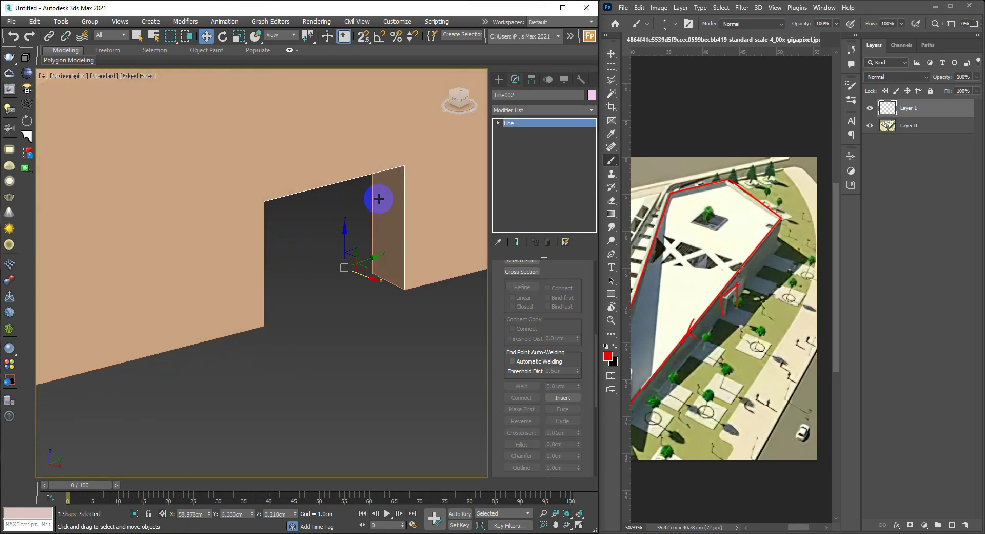
Step: Render Line002 in the viewport as a rectangular 0.234 × 0.2 cm profile, then deselect it
{"action": "scroll", "coordinate": [544, 267], "scroll_direction": "up", "scroll_amount": 5}
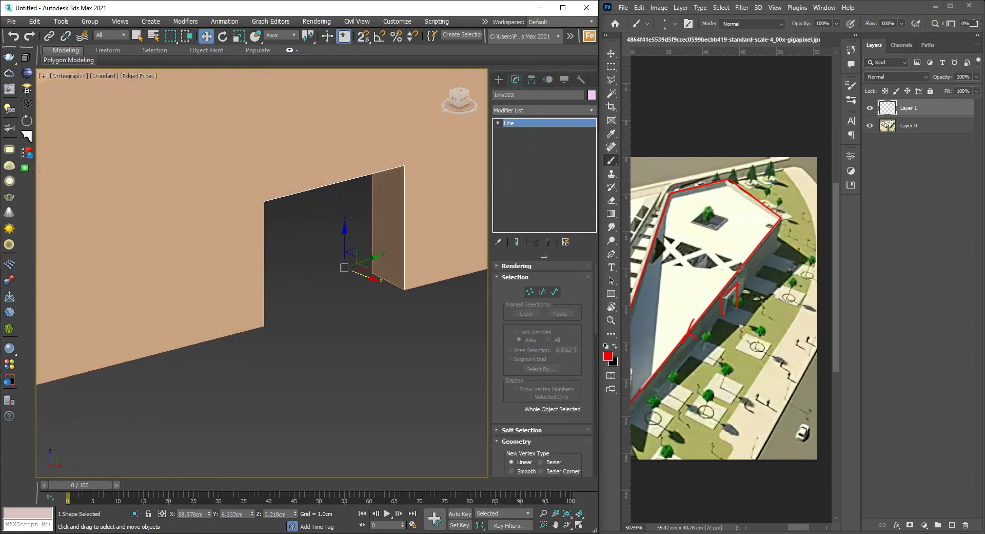
{"action": "left_click", "coordinate": [524, 281]}
{"action": "left_click", "coordinate": [512, 303]}
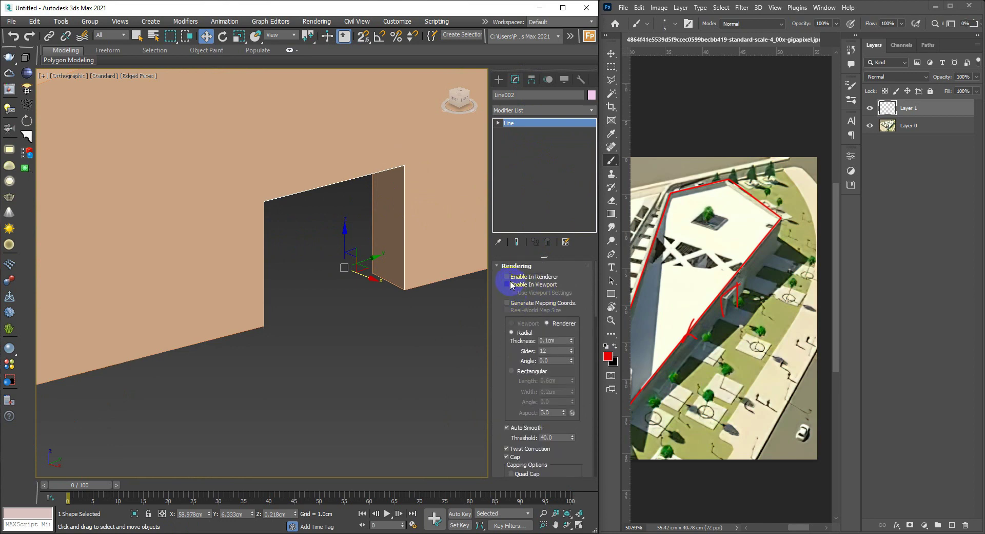
{"action": "left_click", "coordinate": [507, 284]}
{"action": "middle_click_drag", "start_coordinate": [345, 281], "coordinate": [481, 344], "text": "alt"}
{"action": "left_click", "coordinate": [530, 375]}
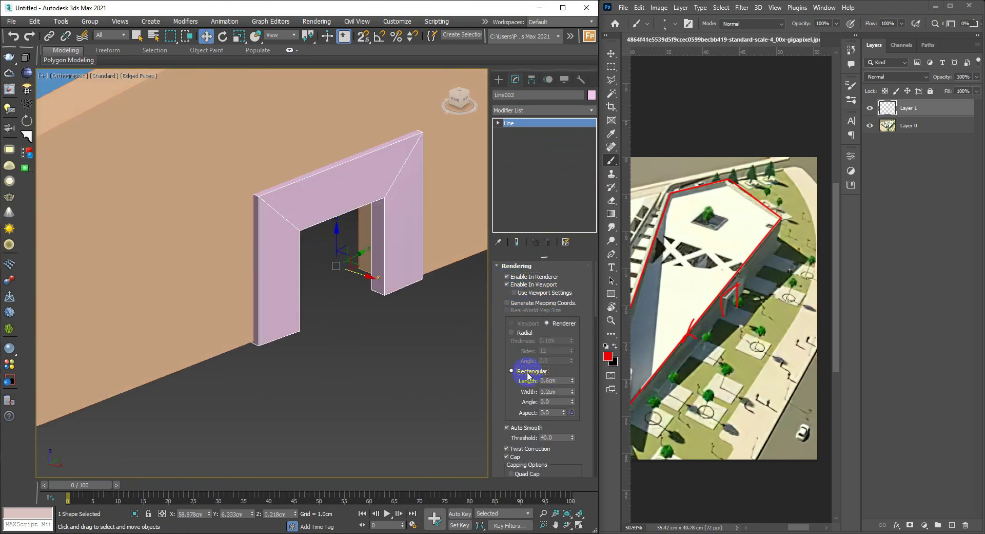
{"action": "left_click_drag", "start_coordinate": [572, 379], "coordinate": [570, 411]}
{"action": "scroll", "coordinate": [335, 308], "scroll_direction": "down", "scroll_amount": 5}
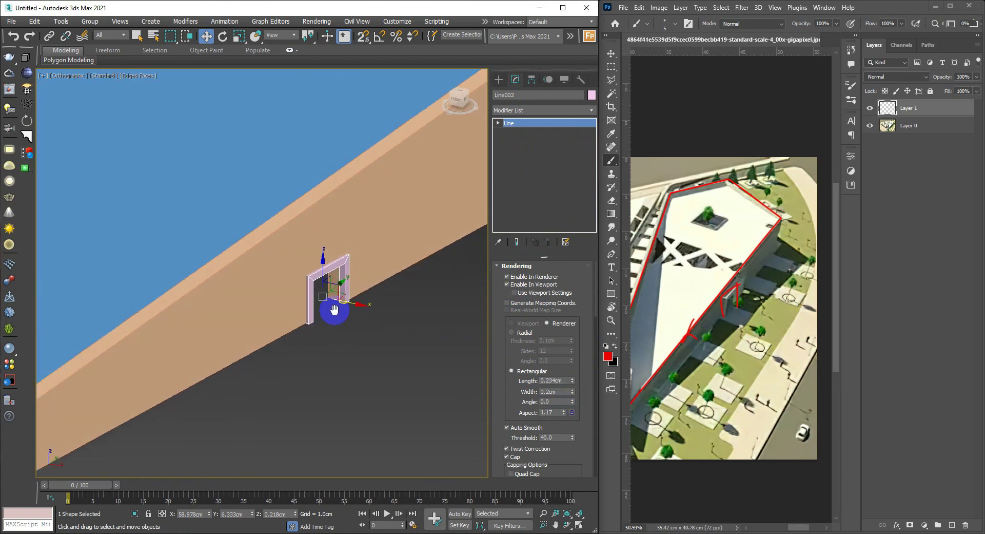
{"action": "middle_click_drag", "start_coordinate": [335, 308], "coordinate": [404, 346], "text": "alt"}
{"action": "left_click", "coordinate": [382, 310]}
Step: Frame the whole walled wing in the perspective view
{"action": "scroll", "coordinate": [382, 310], "scroll_direction": "down", "scroll_amount": 3}
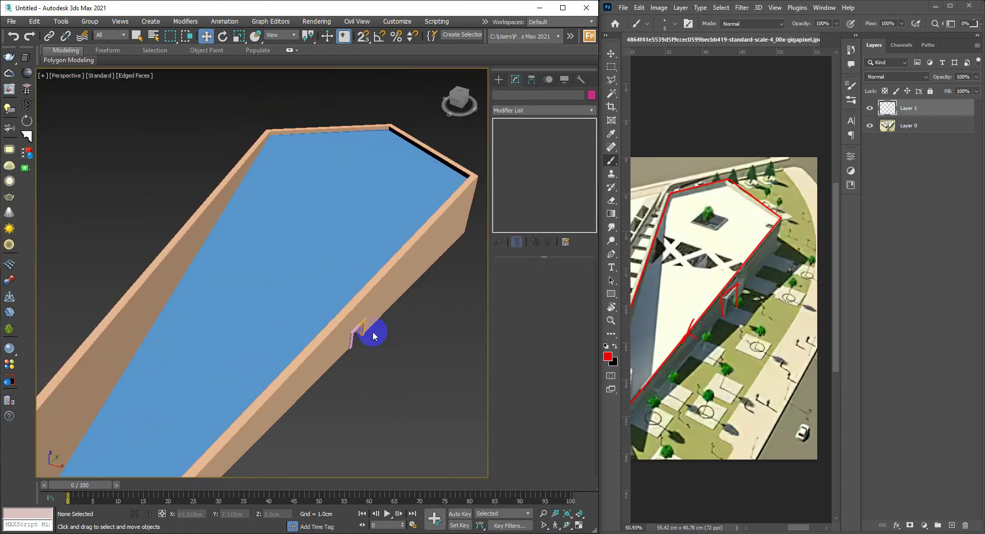
{"action": "left_click", "coordinate": [371, 308]}
{"action": "key", "text": "p"}
{"action": "scroll", "coordinate": [379, 284], "scroll_direction": "up", "scroll_amount": 1}
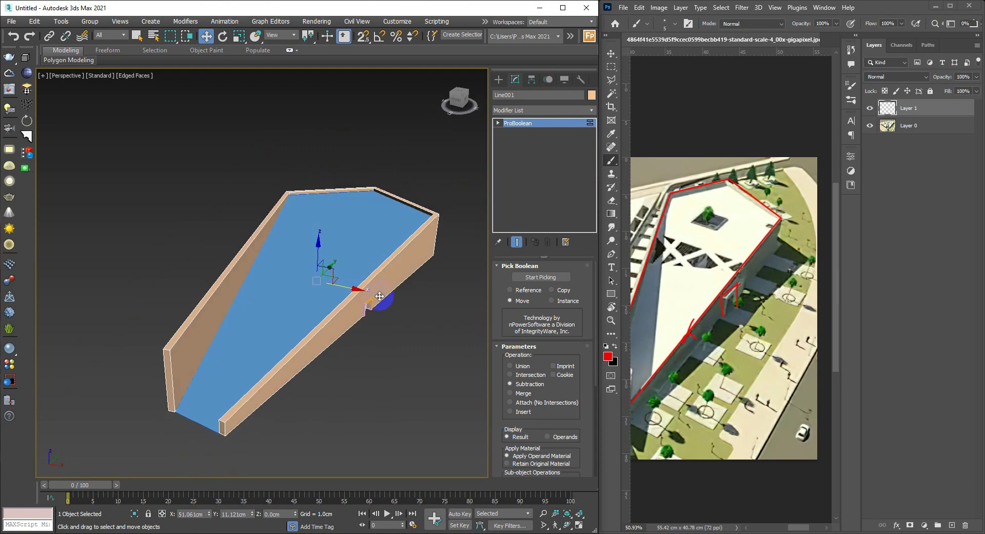
{"action": "scroll", "coordinate": [377, 296], "scroll_direction": "up", "scroll_amount": 1}
{"action": "scroll", "coordinate": [397, 304], "scroll_direction": "up", "scroll_amount": 5}
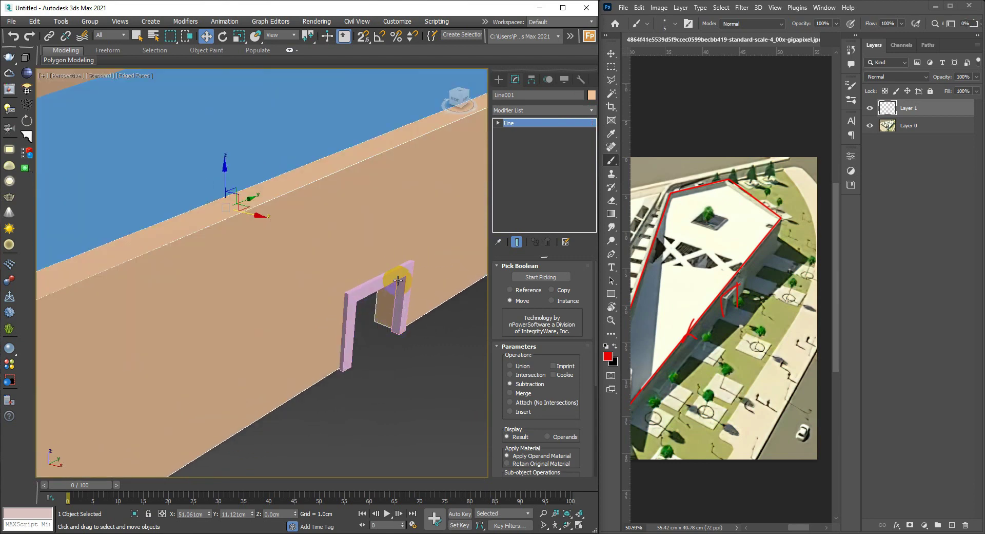
{"action": "scroll", "coordinate": [398, 280], "scroll_direction": "up", "scroll_amount": 1}
Step: Select the door frame Line002 and nudge it slightly up on Z within the opening
{"action": "left_click", "coordinate": [391, 286]}
{"action": "scroll", "coordinate": [429, 309], "scroll_direction": "up", "scroll_amount": 2}
{"action": "scroll", "coordinate": [429, 309], "scroll_direction": "up", "scroll_amount": 1}
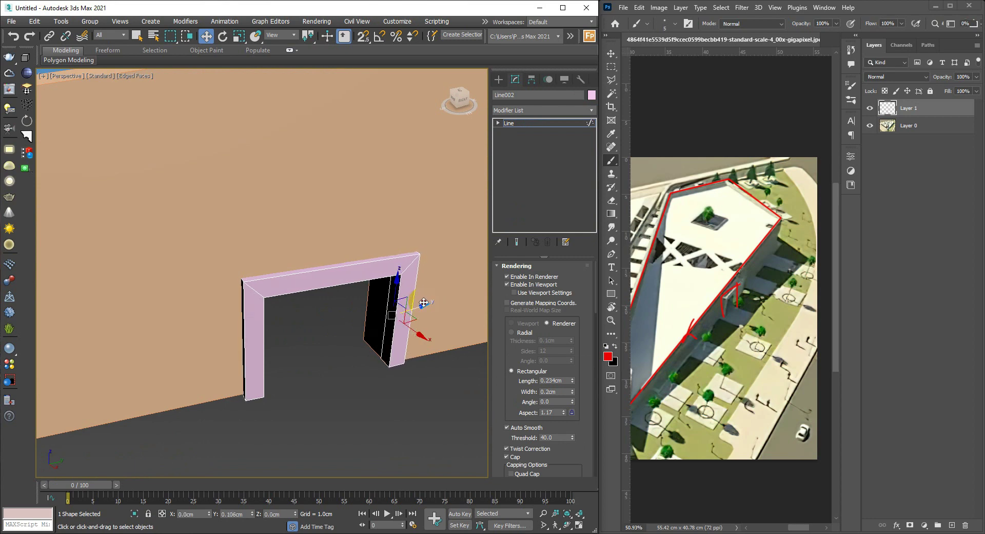
{"action": "left_click_drag", "start_coordinate": [424, 305], "coordinate": [226, 362]}
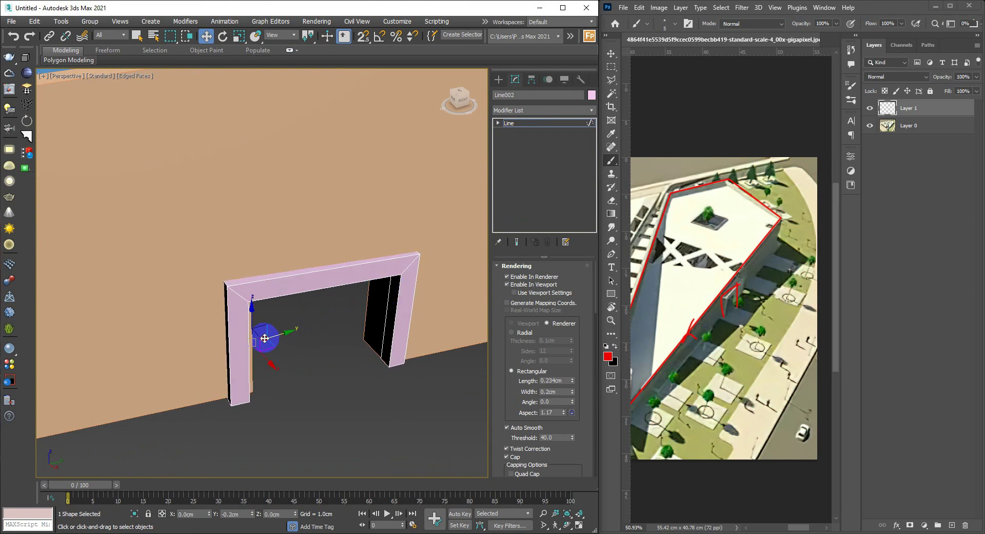
{"action": "mouse_move", "coordinate": [356, 322]}
{"action": "middle_mouse_down", "text": "alt"}
{"action": "mouse_move", "coordinate": [330, 301]}
{"action": "mouse_move", "coordinate": [326, 253]}
{"action": "middle_mouse_up", "text": "alt"}
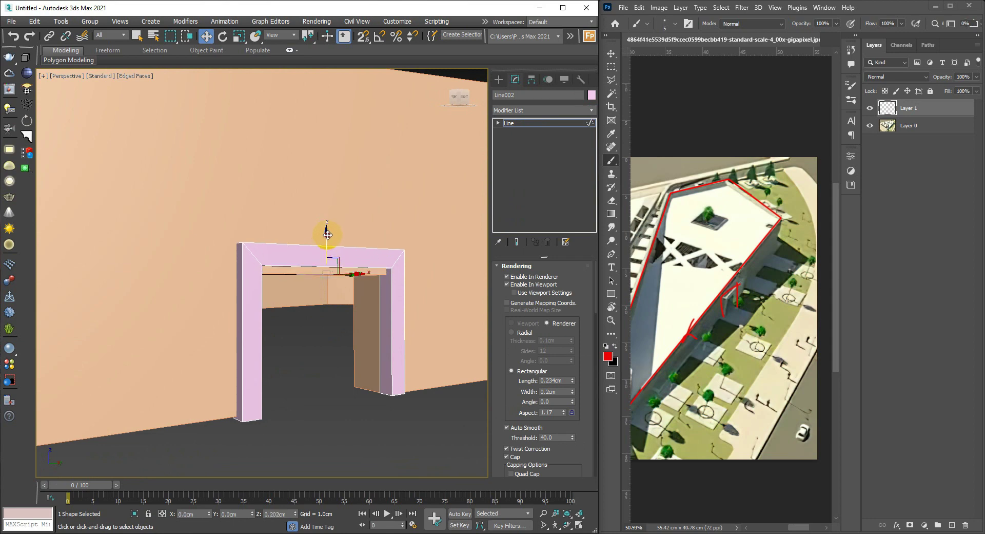
{"action": "left_click_drag", "start_coordinate": [326, 252], "coordinate": [337, 246]}
{"action": "mouse_move", "coordinate": [337, 246]}
{"action": "middle_mouse_down", "text": "alt"}
{"action": "mouse_move", "coordinate": [363, 280]}
{"action": "mouse_move", "coordinate": [318, 270]}
{"action": "middle_mouse_up", "text": "alt"}
{"action": "scroll", "coordinate": [363, 281], "scroll_direction": "down", "scroll_amount": 3}
{"action": "scroll", "coordinate": [352, 283], "scroll_direction": "down", "scroll_amount": 2}
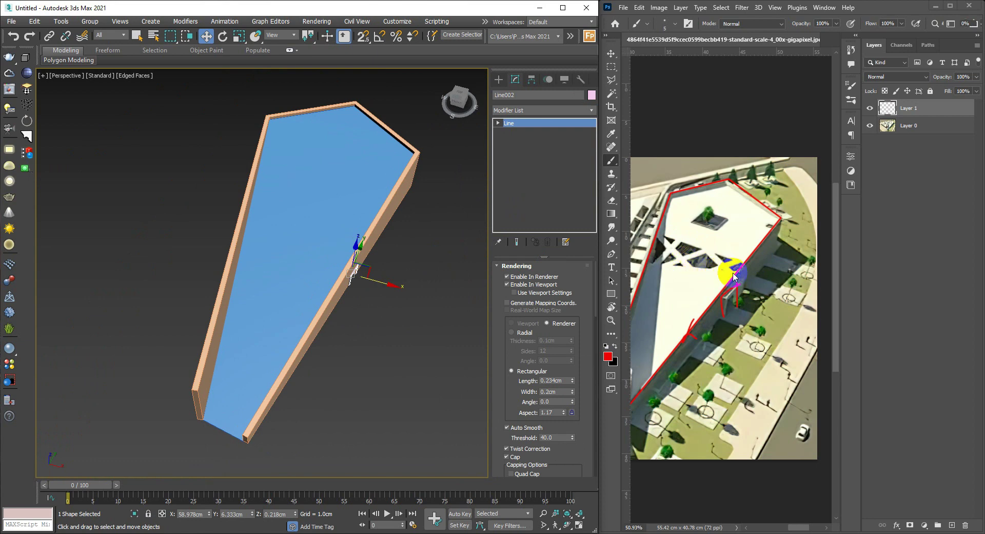
Step: Select Plane001 and view it from the Top in wireframe
{"action": "left_click", "coordinate": [287, 178]}
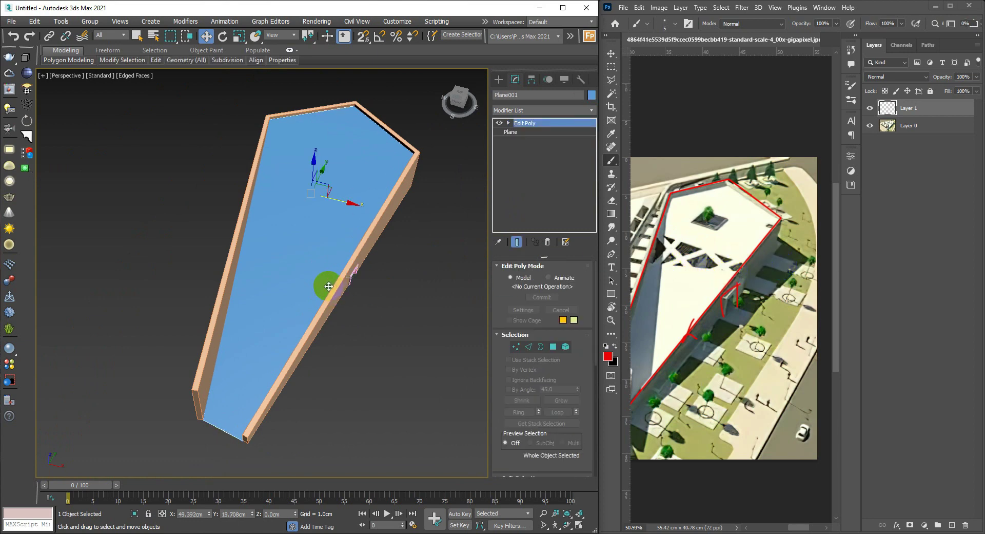
{"action": "middle_click_drag", "start_coordinate": [301, 226], "coordinate": [325, 251], "text": "alt"}
{"action": "key", "text": "t"}
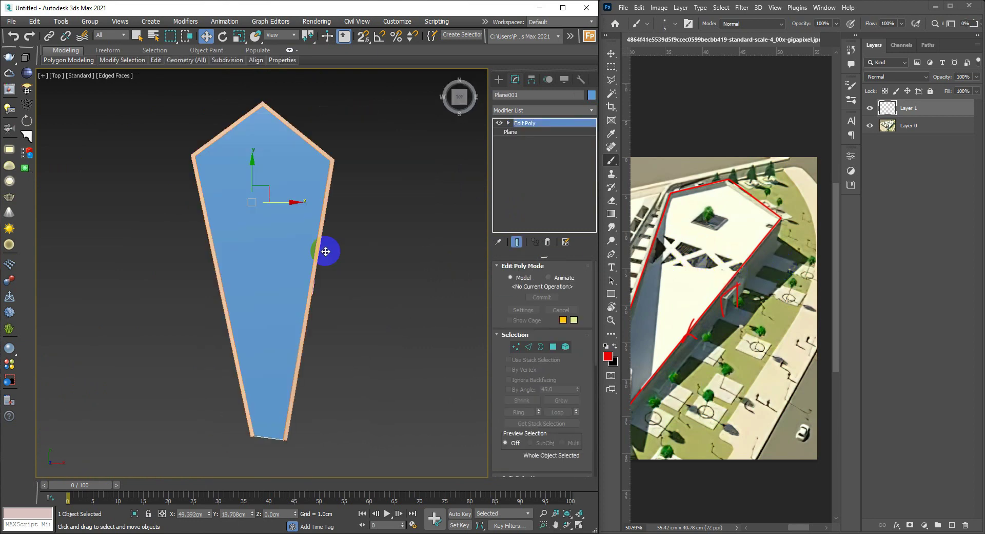
{"action": "key", "text": "ctrl+d"}
{"action": "scroll", "coordinate": [361, 251], "scroll_direction": "up", "scroll_amount": 2}
{"action": "scroll", "coordinate": [380, 257], "scroll_direction": "up", "scroll_amount": 2}
{"action": "key", "text": "F3"}
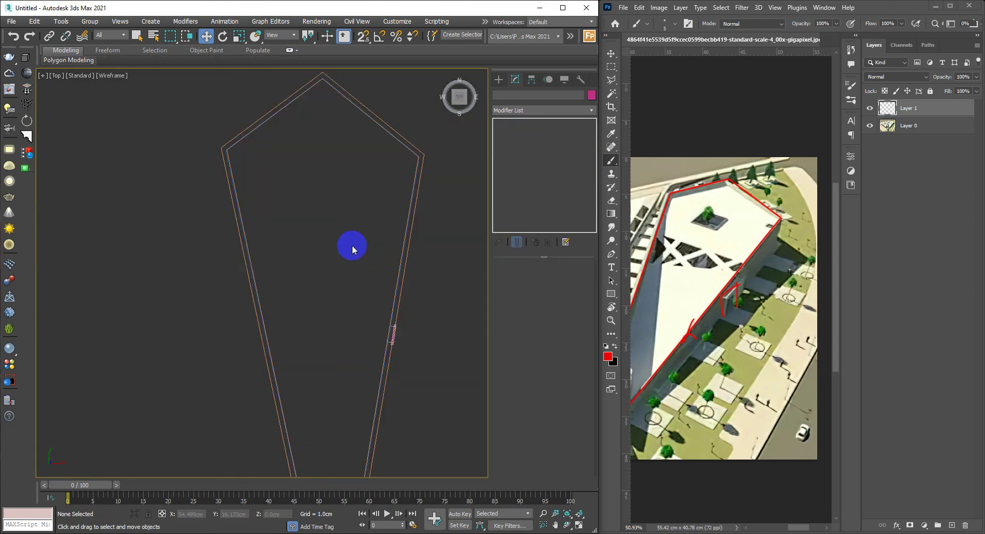
Step: Start the Line tool from the quad menu with AutoGrid turned off
{"action": "right_click", "coordinate": [341, 240]}
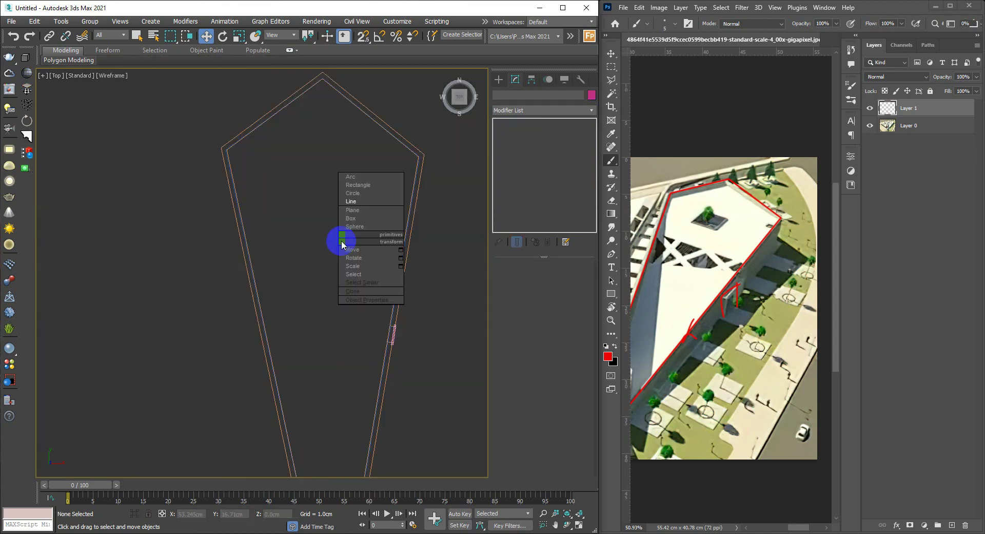
{"action": "left_click", "coordinate": [361, 201]}
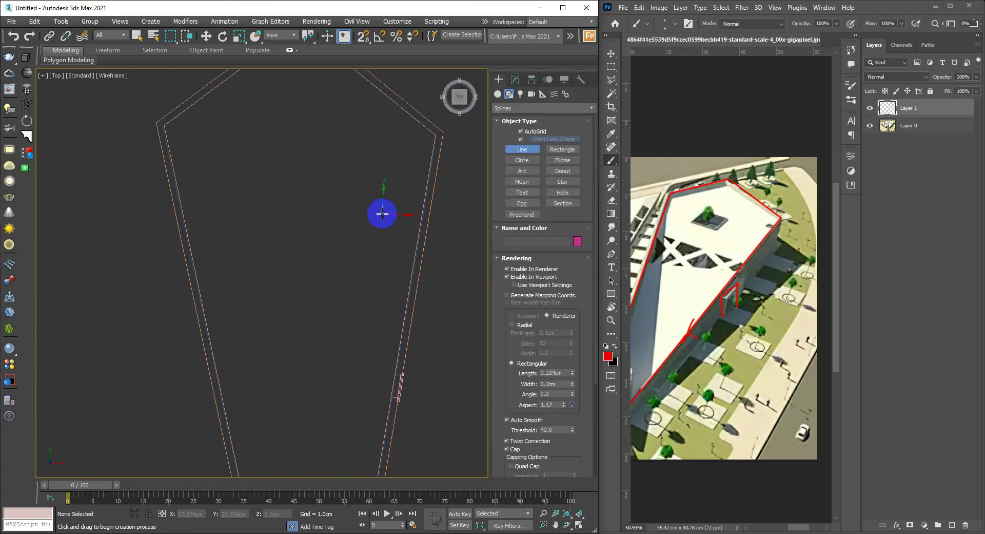
{"action": "scroll", "coordinate": [397, 234], "scroll_direction": "up", "scroll_amount": 2}
{"action": "scroll", "coordinate": [418, 257], "scroll_direction": "up", "scroll_amount": 1}
{"action": "middle_click_drag", "start_coordinate": [426, 255], "coordinate": [415, 255]}
{"action": "left_click", "coordinate": [523, 168]}
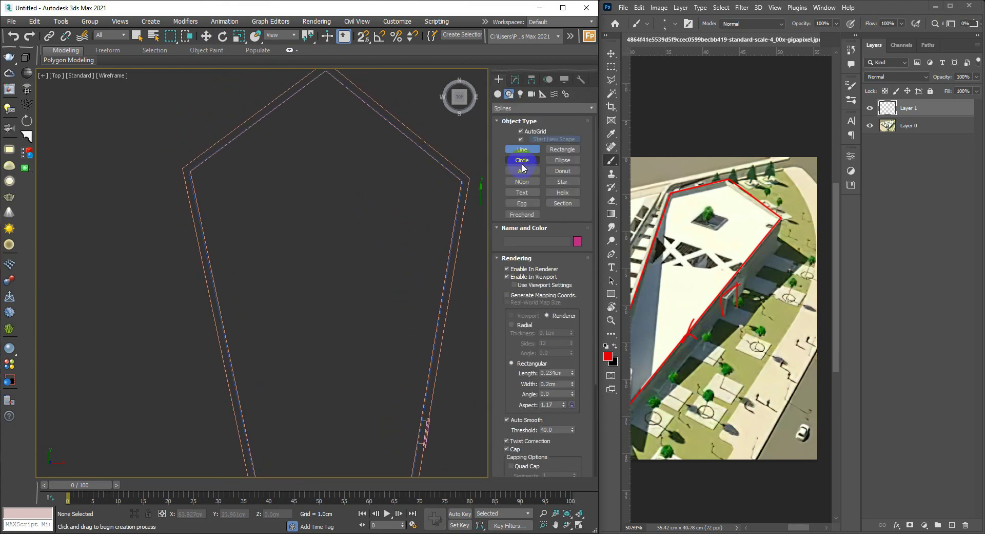
{"action": "left_click", "coordinate": [524, 135]}
{"action": "scroll", "coordinate": [405, 235], "scroll_direction": "down", "scroll_amount": 2}
{"action": "scroll", "coordinate": [398, 233], "scroll_direction": "down", "scroll_amount": 1}
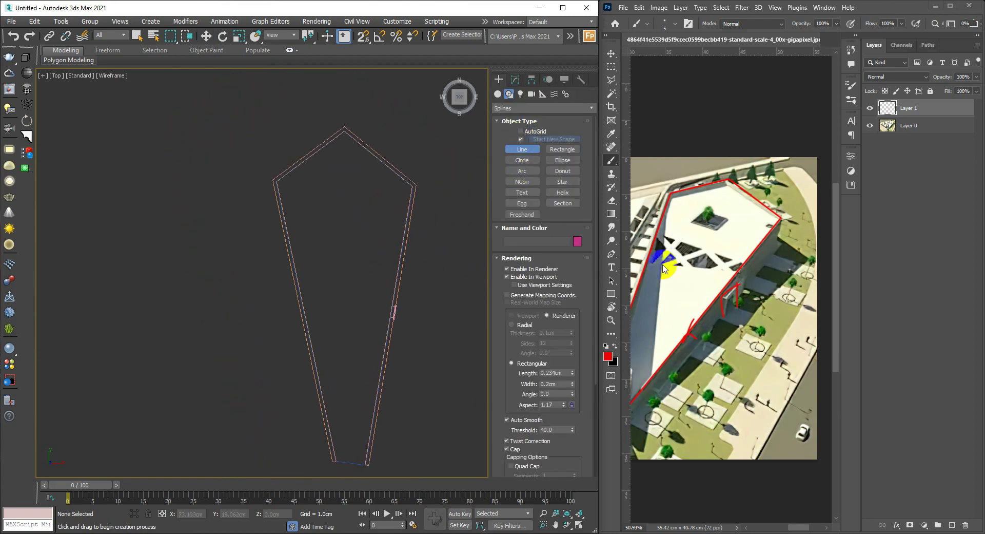
Step: Sketch the roof opening pattern in red on the Photoshop reference
{"action": "left_click", "coordinate": [748, 265]}
{"action": "mouse_move", "coordinate": [748, 264]}
{"action": "left_mouse_down"}
{"action": "mouse_move", "coordinate": [655, 230]}
{"action": "mouse_move", "coordinate": [757, 278]}
{"action": "mouse_move", "coordinate": [639, 257]}
{"action": "left_mouse_up"}
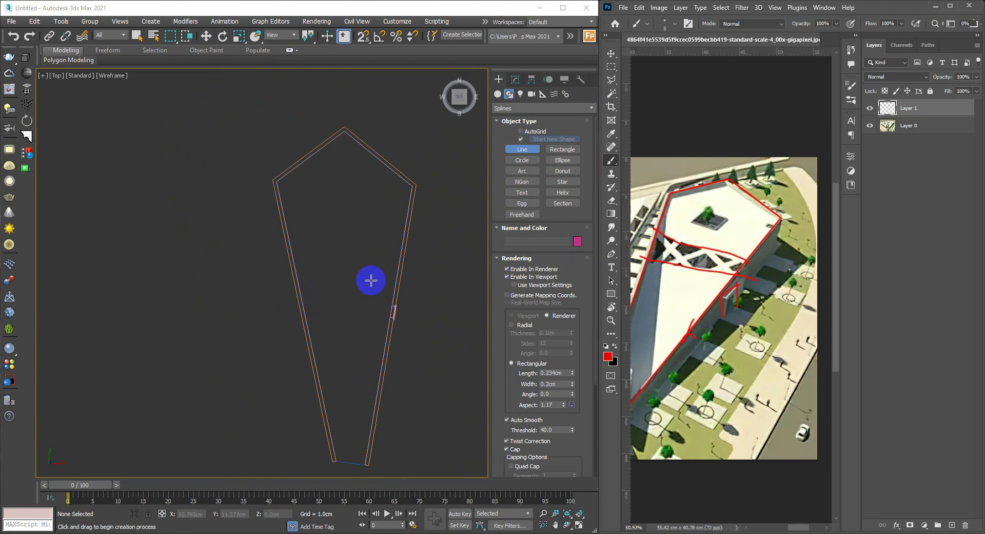
{"action": "middle_click_drag", "start_coordinate": [370, 280], "coordinate": [385, 273]}
{"action": "scroll", "coordinate": [392, 268], "scroll_direction": "up", "scroll_amount": 1}
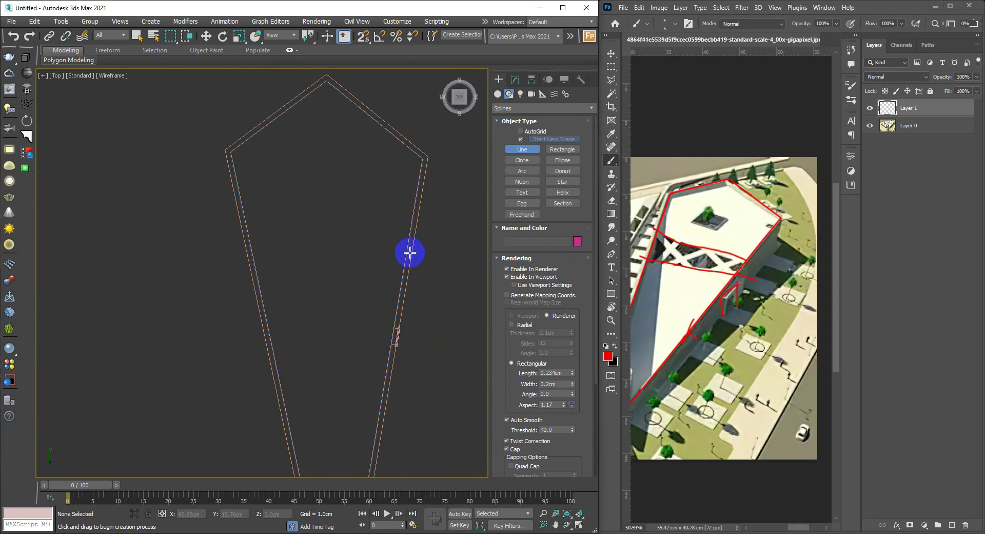
Step: Draw two straight guide lines across the roof plane and show lines thin
{"action": "left_click", "coordinate": [428, 240]}
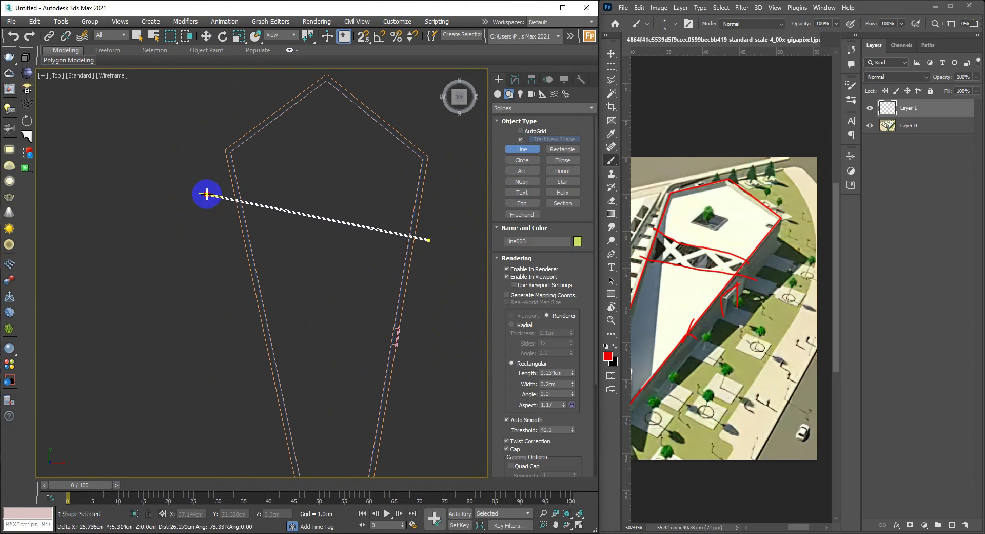
{"action": "left_click", "coordinate": [206, 194]}
{"action": "right_click", "coordinate": [206, 194]}
{"action": "left_click", "coordinate": [507, 277]}
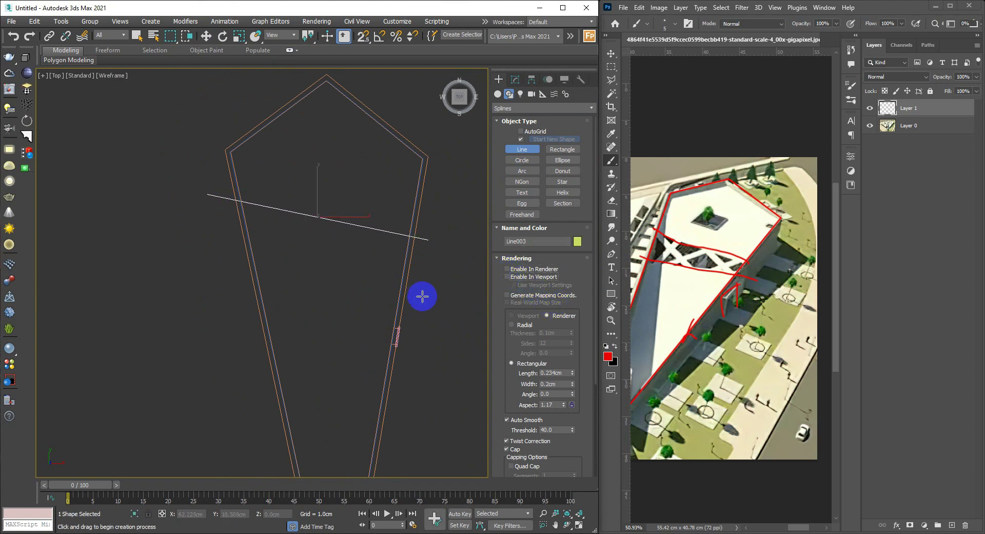
{"action": "left_click", "coordinate": [423, 295]}
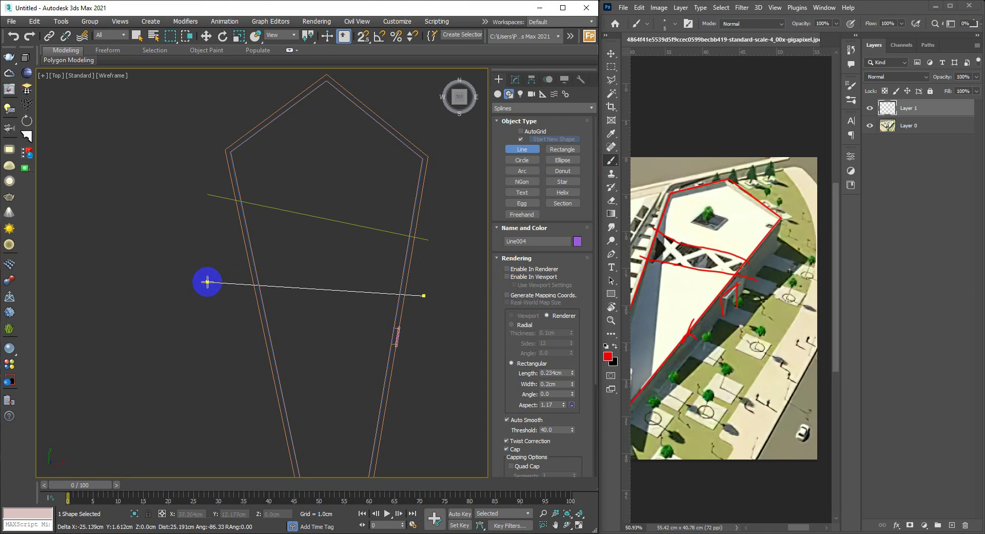
{"action": "left_click", "coordinate": [201, 292]}
{"action": "right_click", "coordinate": [201, 291]}
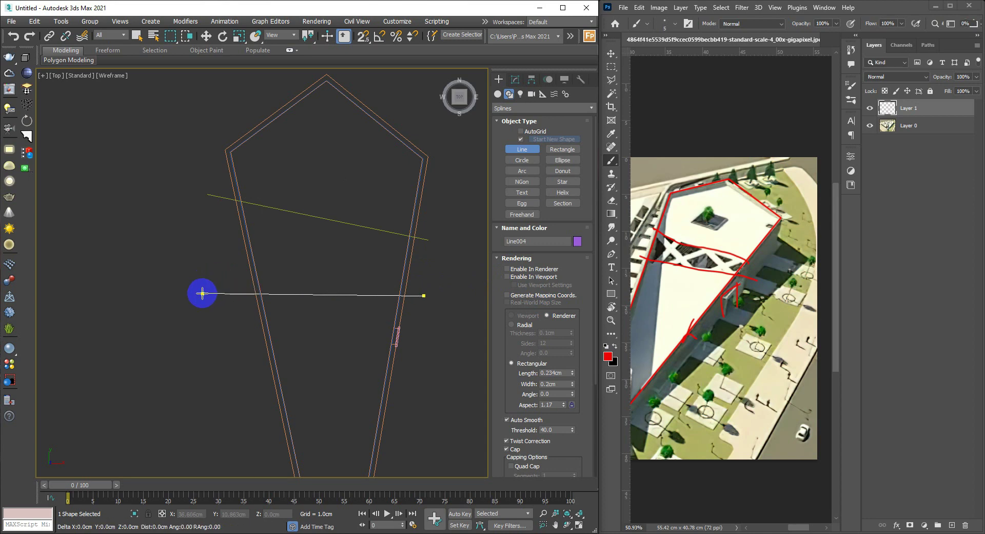
{"action": "right_click", "coordinate": [330, 303]}
Step: Trace a first small triangle over the roof plan and close it
{"action": "scroll", "coordinate": [338, 282], "scroll_direction": "down", "scroll_amount": 3}
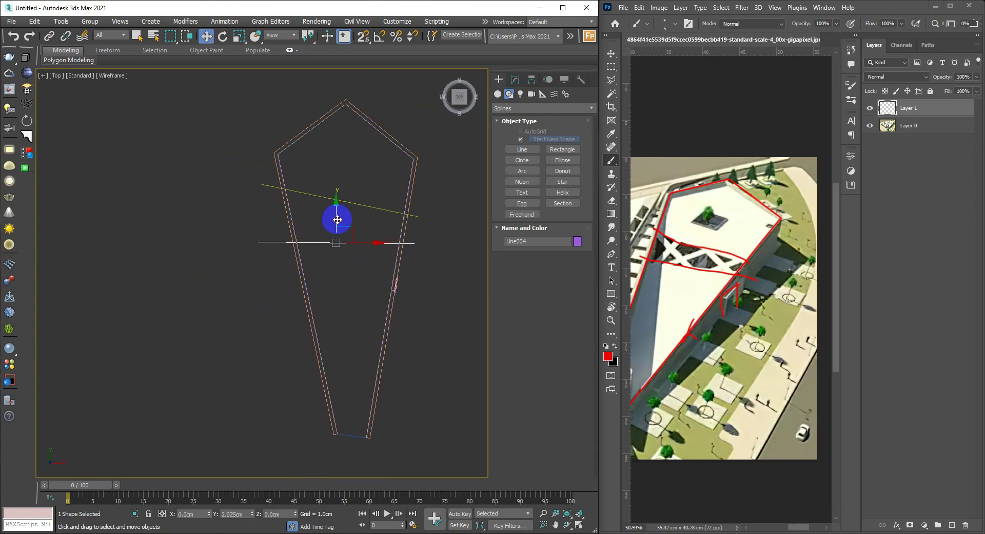
{"action": "left_click", "coordinate": [359, 274]}
{"action": "scroll", "coordinate": [365, 227], "scroll_direction": "up", "scroll_amount": 2}
{"action": "scroll", "coordinate": [365, 227], "scroll_direction": "up", "scroll_amount": 2}
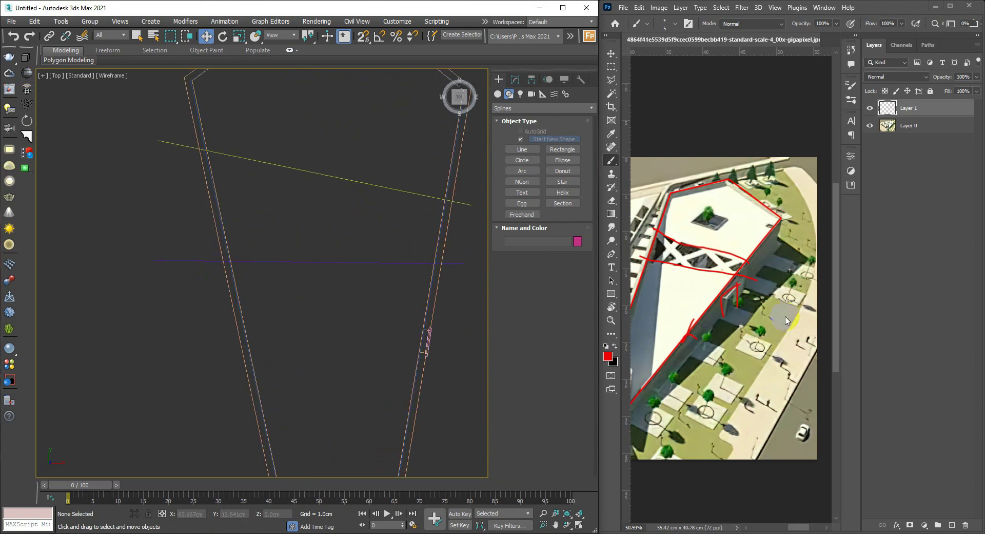
{"action": "scroll", "coordinate": [334, 275], "scroll_direction": "up", "scroll_amount": 2}
{"action": "right_click", "coordinate": [335, 275]}
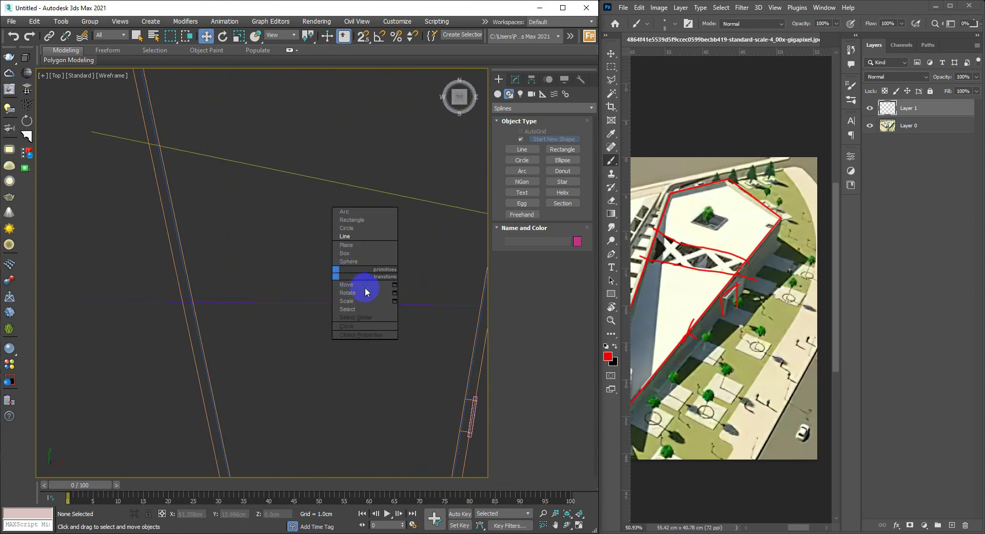
{"action": "left_click", "coordinate": [359, 237]}
{"action": "middle_click_drag", "start_coordinate": [361, 233], "coordinate": [345, 264]}
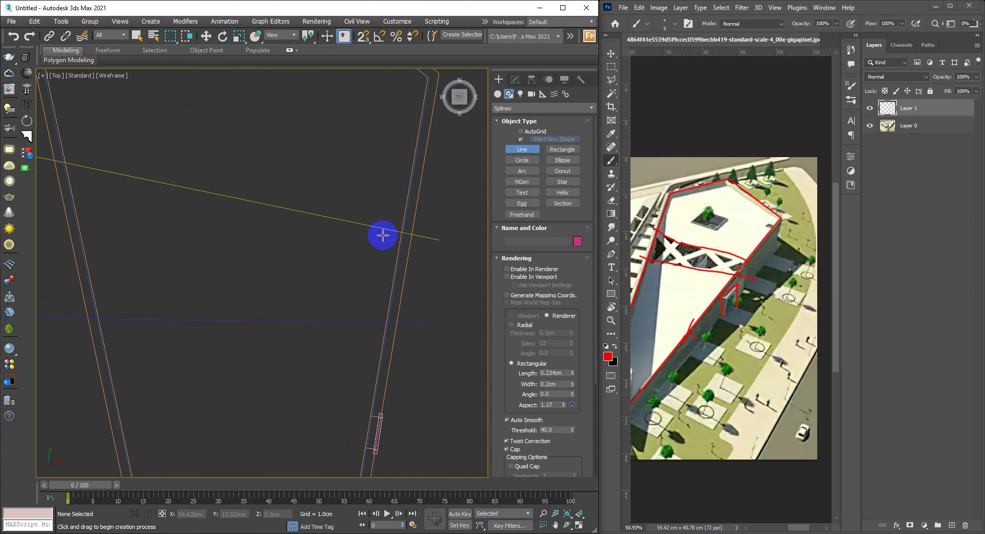
{"action": "left_click", "coordinate": [389, 229]}
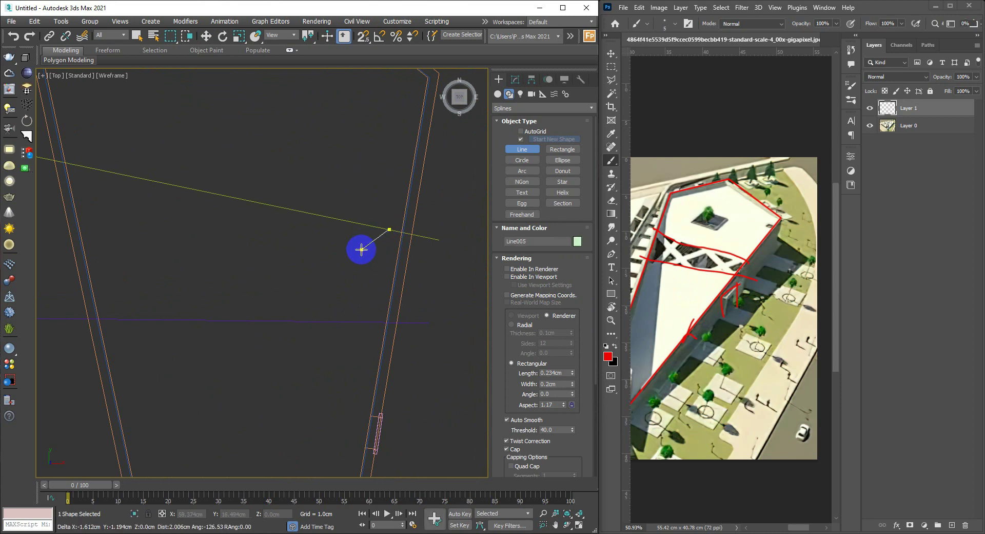
{"action": "left_click", "coordinate": [347, 269]}
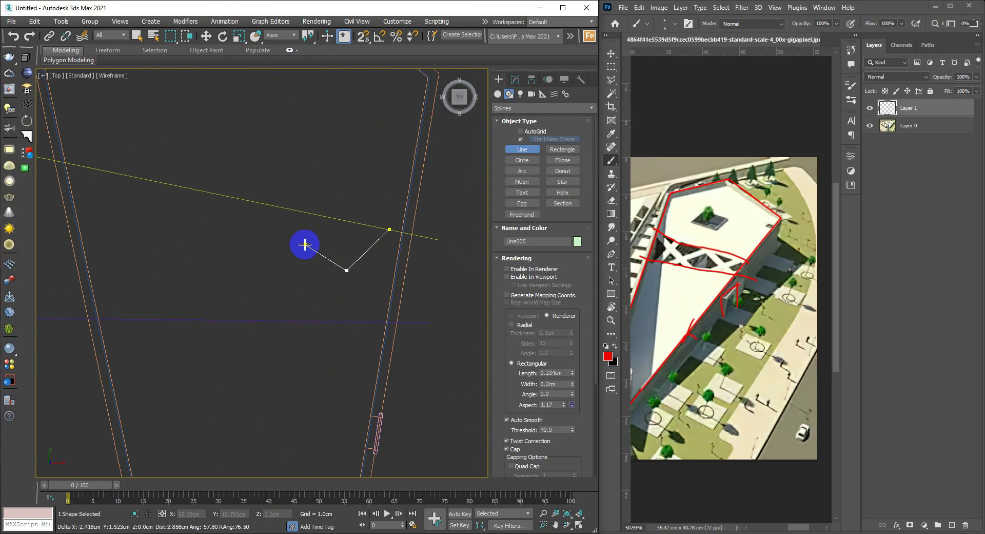
{"action": "left_click", "coordinate": [390, 229]}
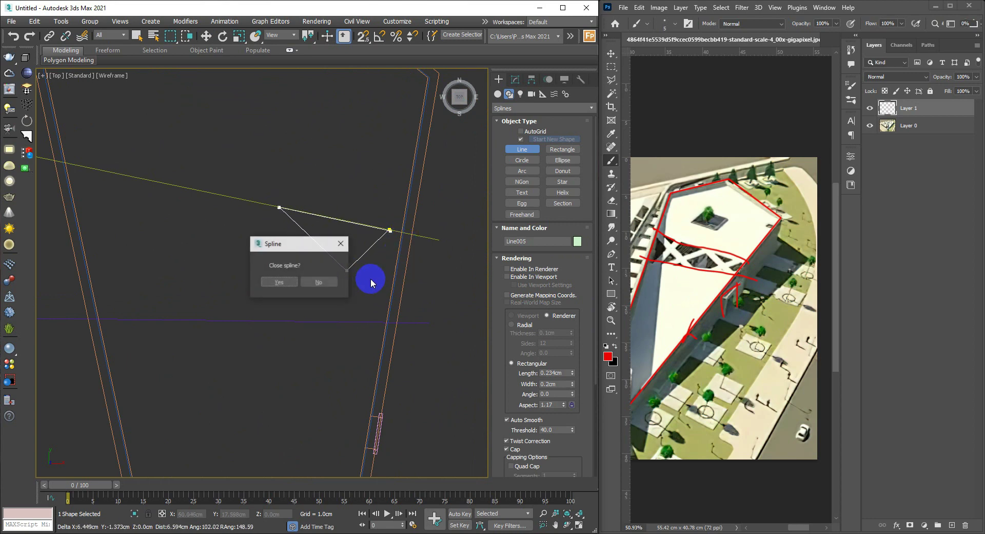
{"action": "left_click", "coordinate": [278, 286]}
Step: Trace and close a triangular opening outline on the roof plan
{"action": "middle_click_drag", "start_coordinate": [343, 285], "coordinate": [376, 293]}
{"action": "scroll", "coordinate": [376, 293], "scroll_direction": "up", "scroll_amount": 2}
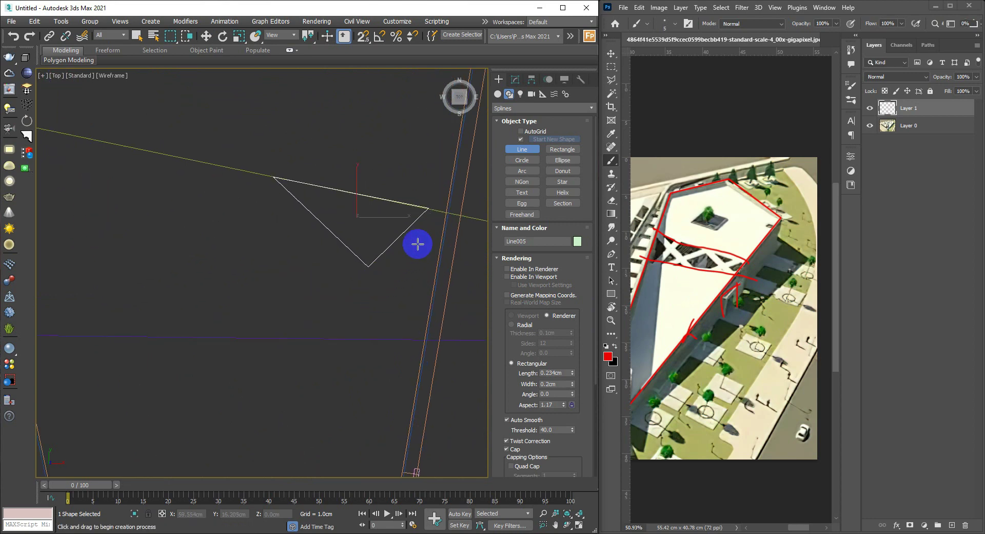
{"action": "left_click", "coordinate": [426, 226]}
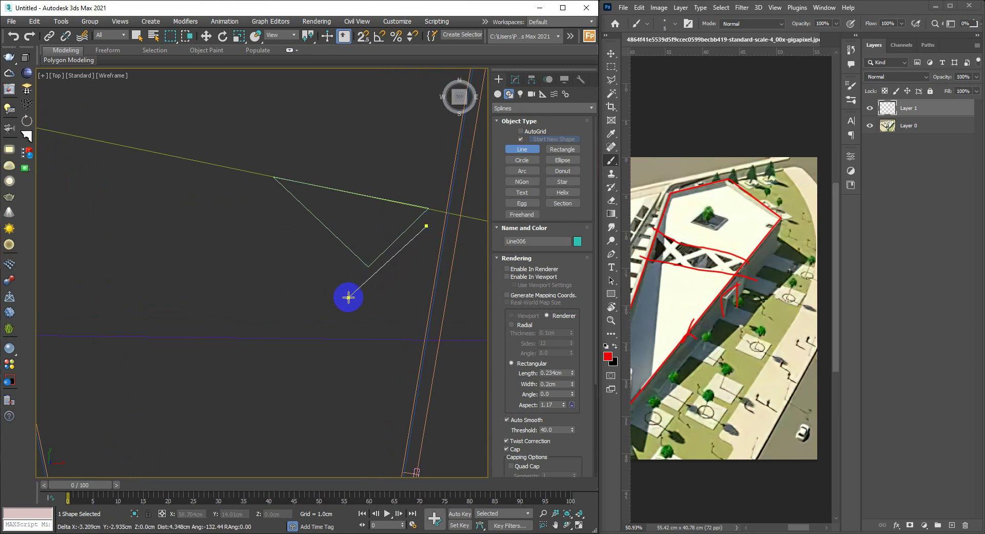
{"action": "left_click", "coordinate": [348, 298]}
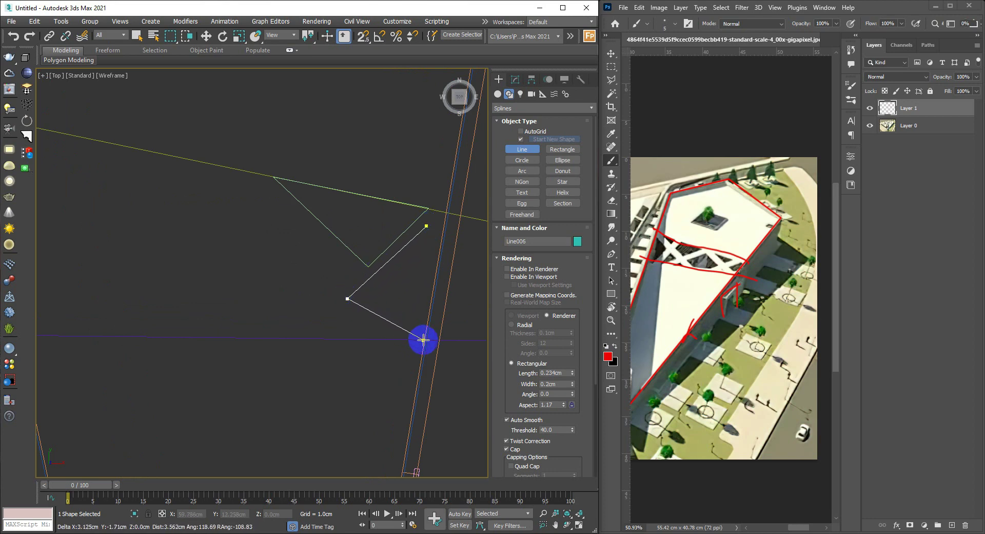
{"action": "left_click", "coordinate": [425, 340]}
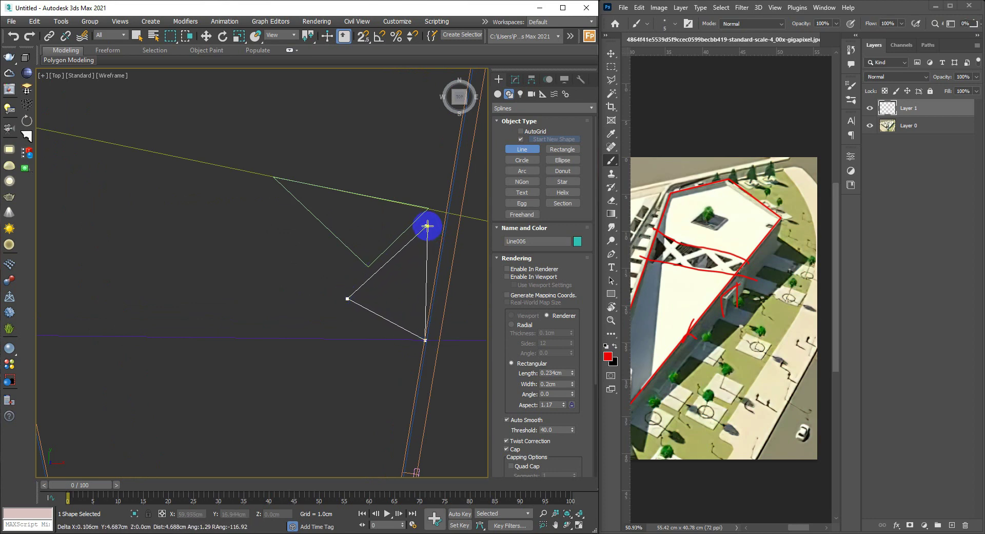
{"action": "left_click", "coordinate": [427, 226]}
{"action": "left_click", "coordinate": [282, 281]}
Step: Trace and close a five-sided opening outline
{"action": "middle_click_drag", "start_coordinate": [282, 281], "coordinate": [417, 326]}
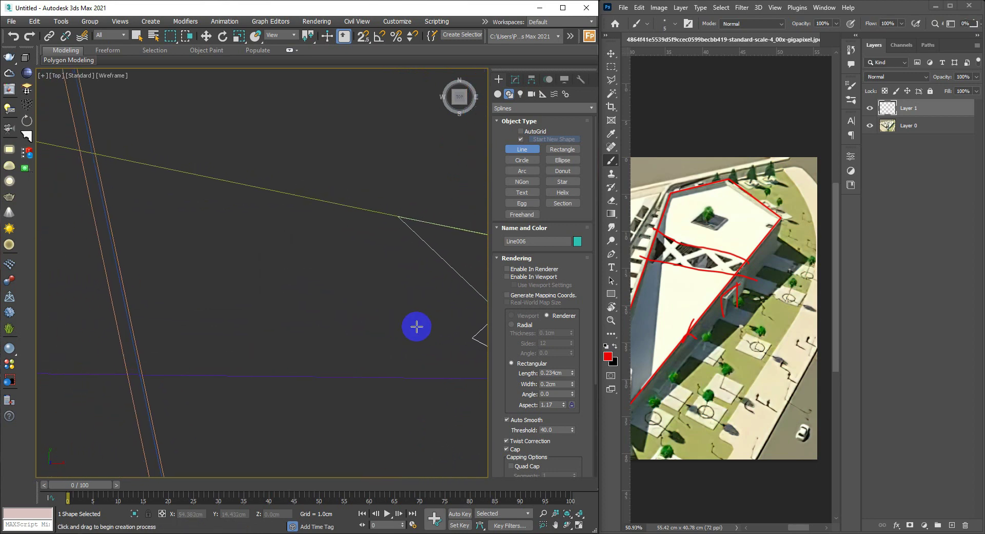
{"action": "middle_click_drag", "start_coordinate": [405, 257], "coordinate": [293, 234]}
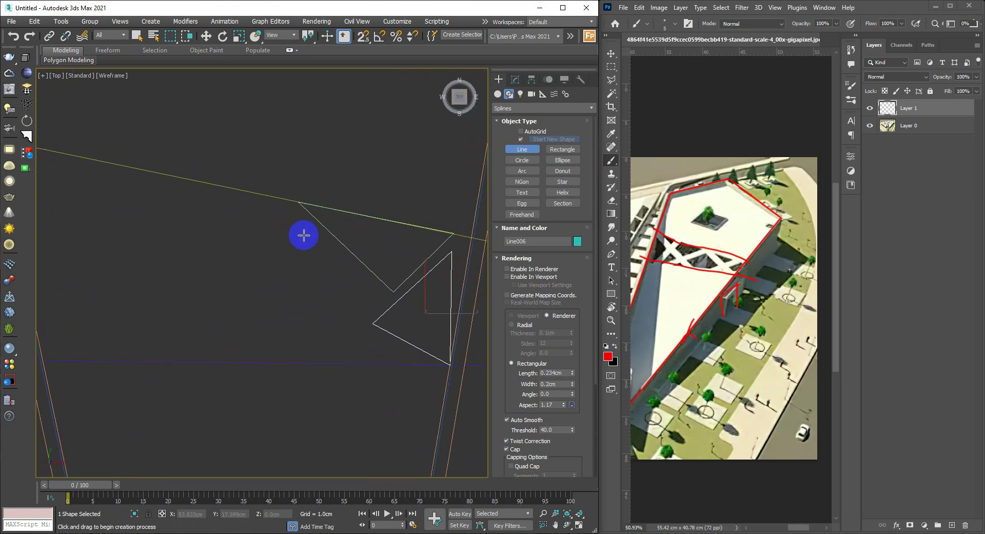
{"action": "left_click", "coordinate": [272, 210]}
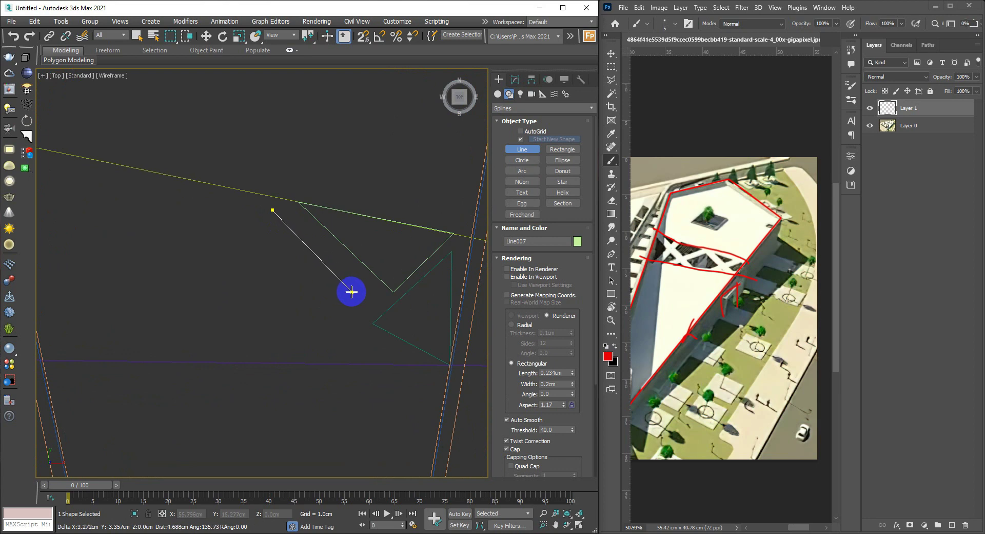
{"action": "left_click", "coordinate": [368, 292]}
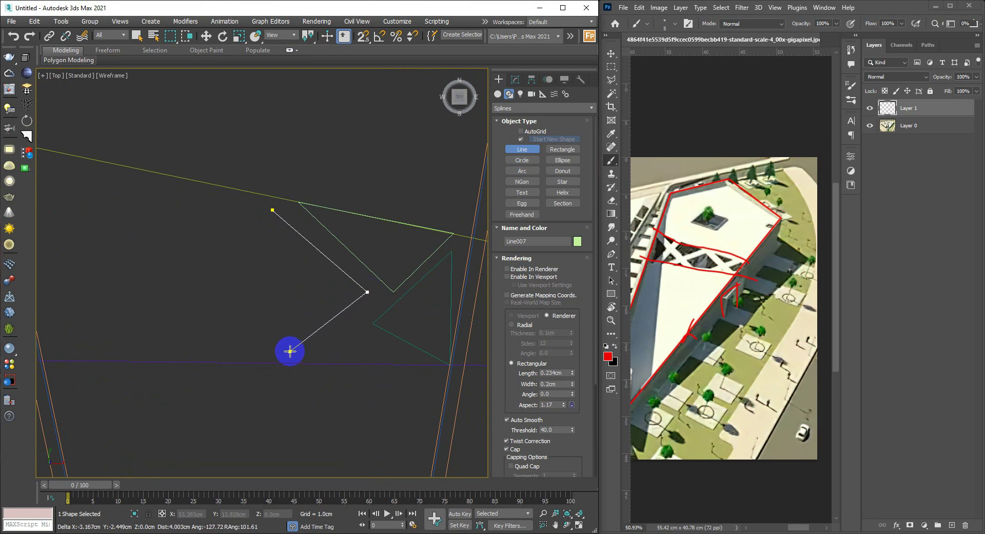
{"action": "left_click", "coordinate": [285, 358]}
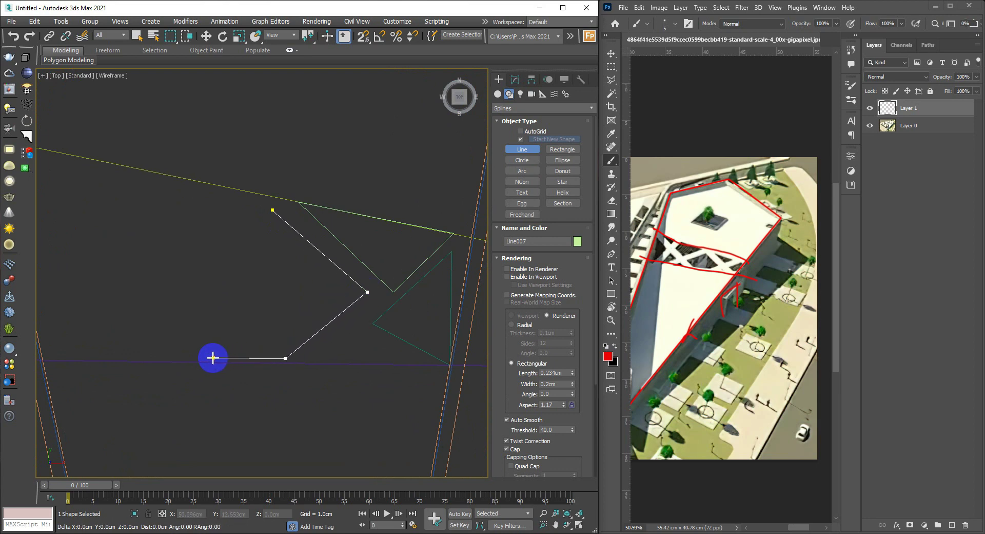
{"action": "left_click", "coordinate": [214, 358]}
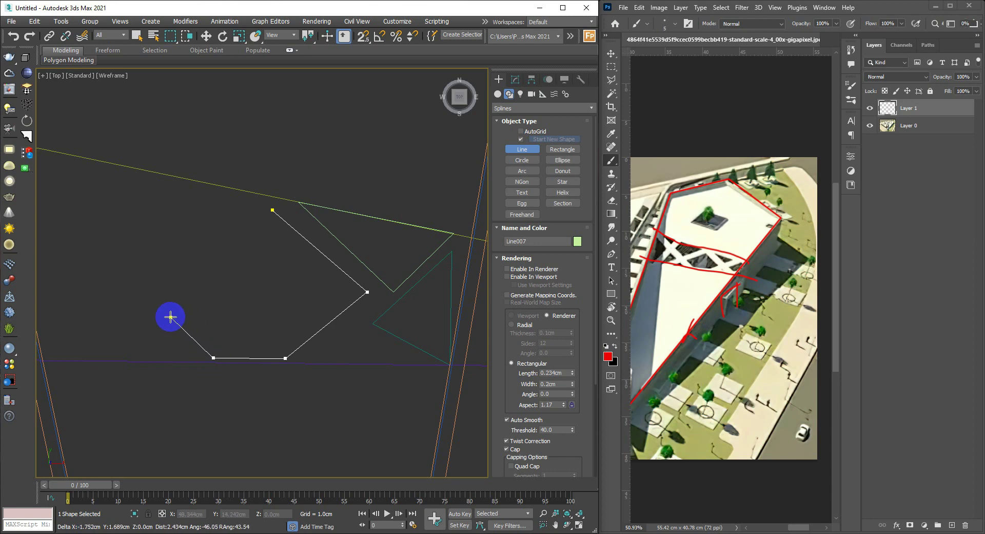
{"action": "left_click", "coordinate": [171, 317]}
{"action": "left_click", "coordinate": [272, 209]}
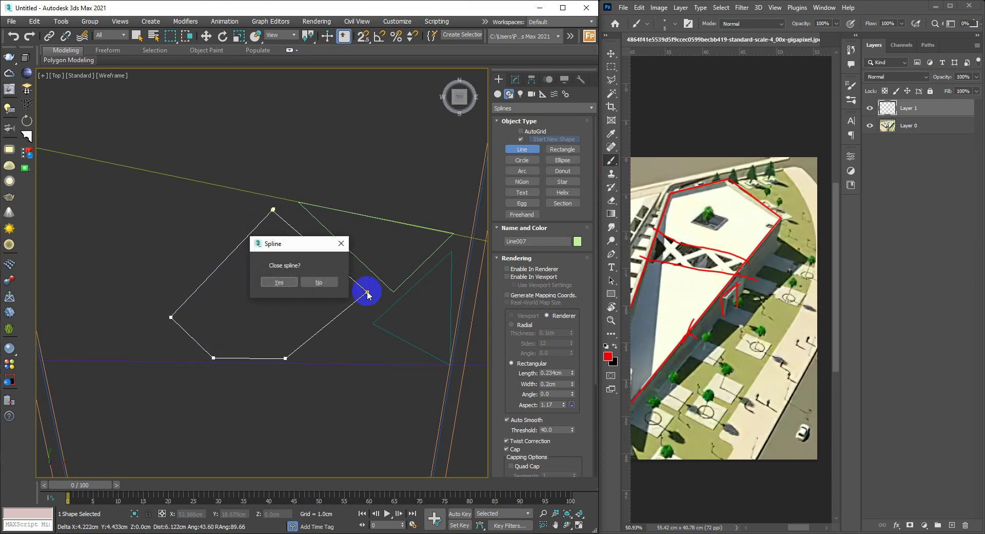
{"action": "left_click", "coordinate": [282, 281]}
Step: Trace and close an opening outline along the roof's top edge
{"action": "mouse_move", "coordinate": [282, 281]}
{"action": "middle_mouse_down"}
{"action": "mouse_move", "coordinate": [477, 308]}
{"action": "mouse_move", "coordinate": [338, 300]}
{"action": "middle_mouse_up"}
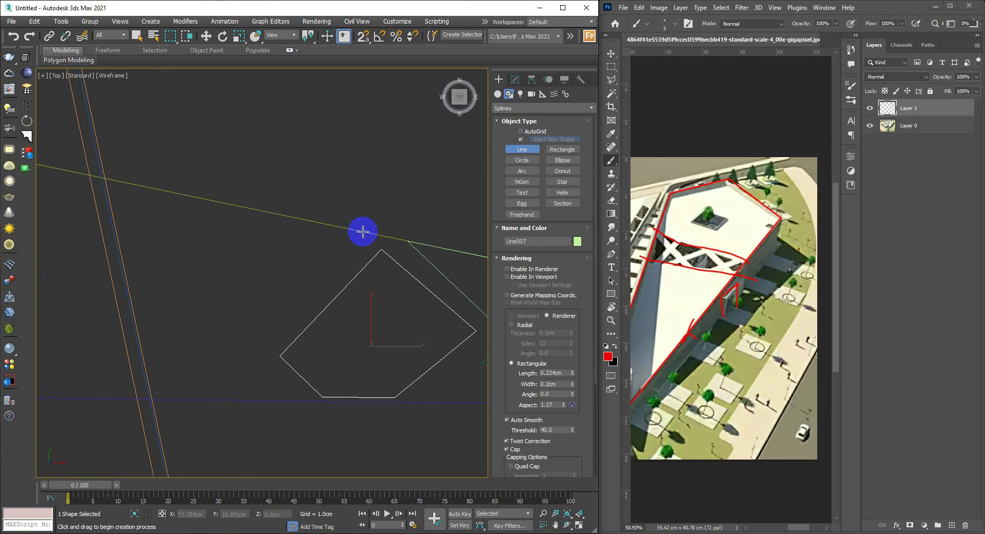
{"action": "left_click", "coordinate": [363, 231]}
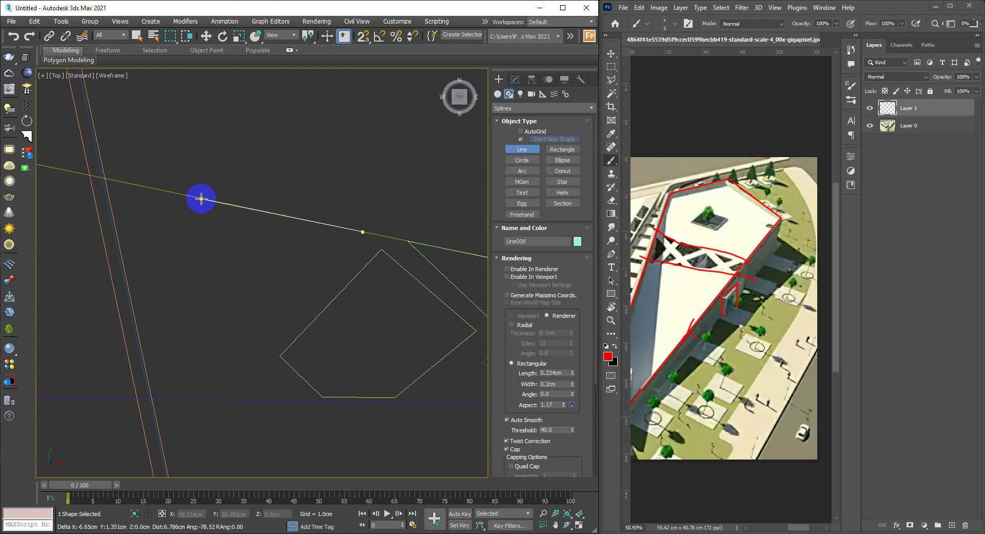
{"action": "left_click", "coordinate": [217, 202]}
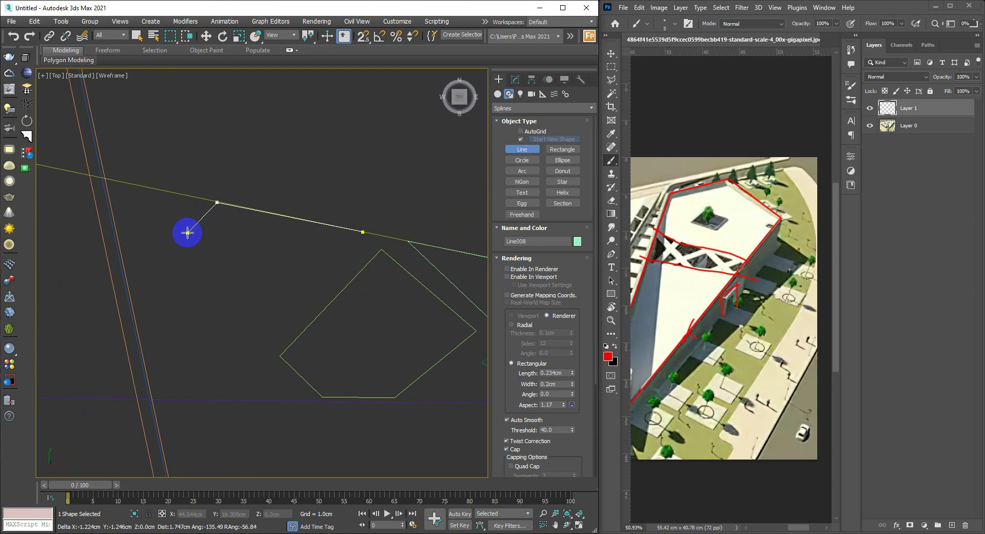
{"action": "left_click", "coordinate": [188, 232]}
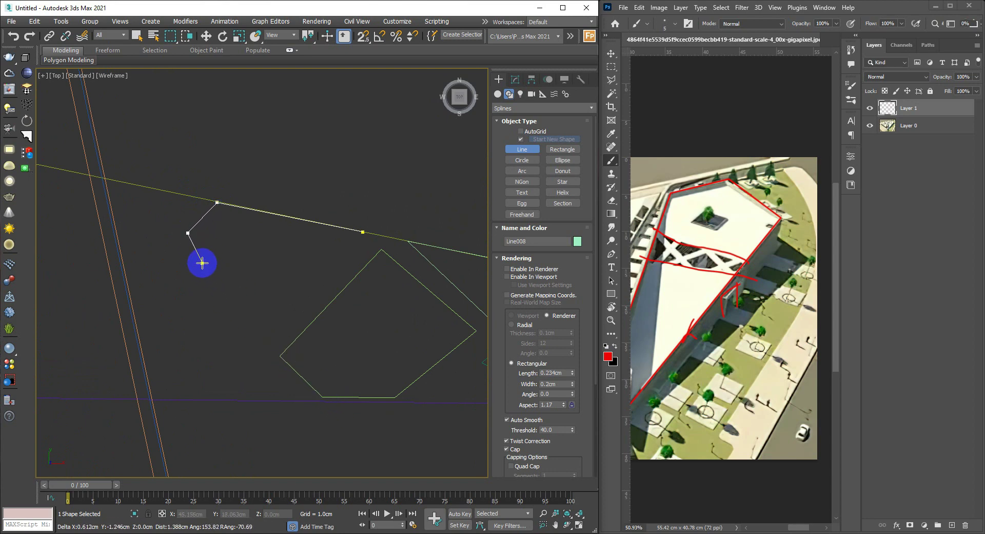
{"action": "left_click", "coordinate": [177, 245]}
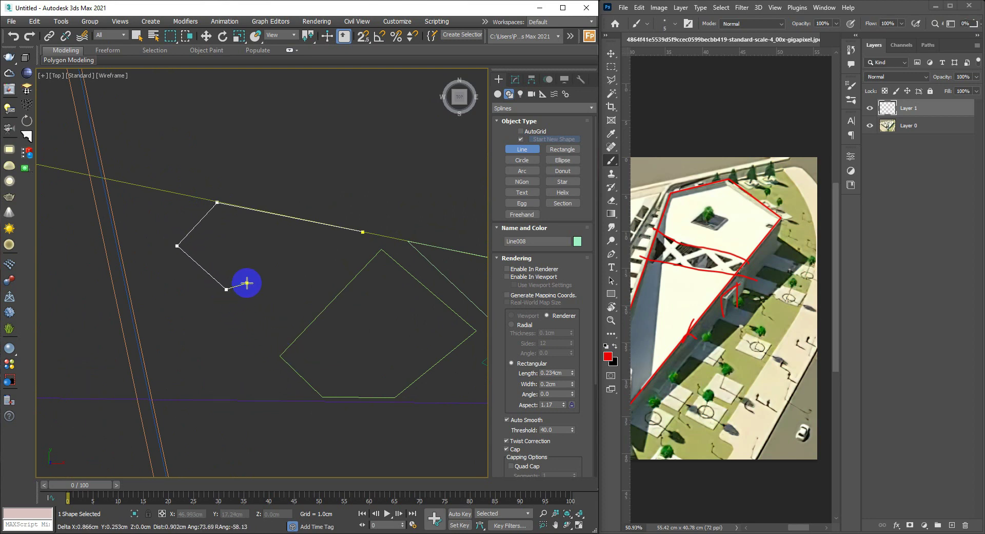
{"action": "left_click", "coordinate": [254, 319]}
{"action": "left_click", "coordinate": [362, 232]}
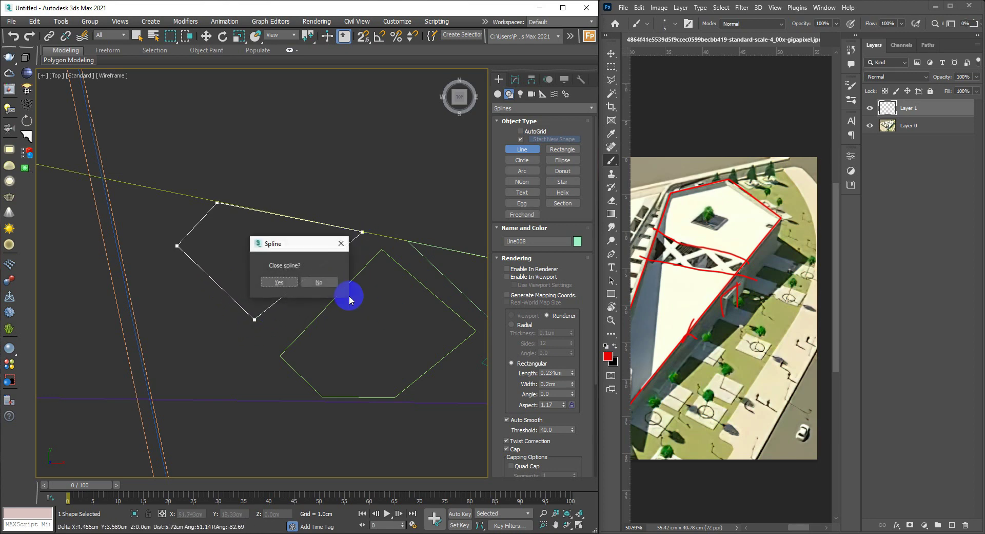
{"action": "left_click", "coordinate": [273, 283]}
Step: Trace and close a small triangular opening in the lower part of the roof
{"action": "middle_click_drag", "start_coordinate": [285, 299], "coordinate": [310, 255]}
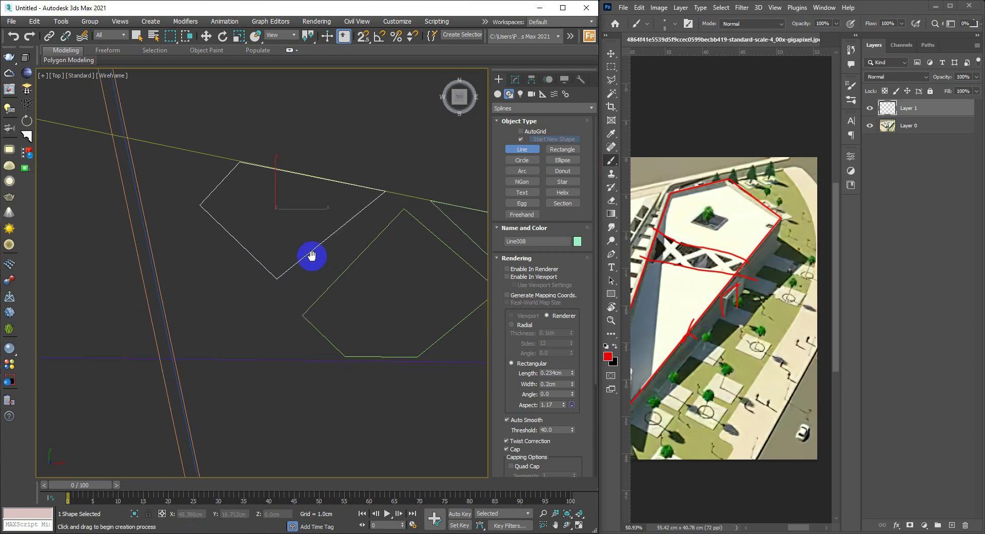
{"action": "left_click", "coordinate": [316, 356]}
{"action": "left_click", "coordinate": [276, 307]}
{"action": "left_click", "coordinate": [250, 357]}
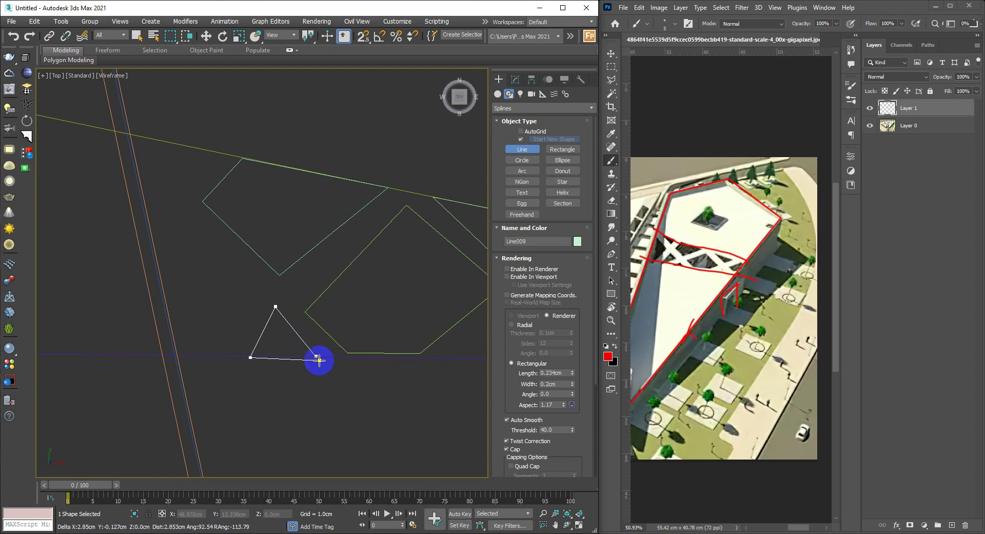
{"action": "left_click", "coordinate": [318, 358]}
{"action": "left_click", "coordinate": [282, 279]}
Step: Trace and close the large triangular opening on the roof's left side
{"action": "middle_click_drag", "start_coordinate": [277, 287], "coordinate": [286, 320]}
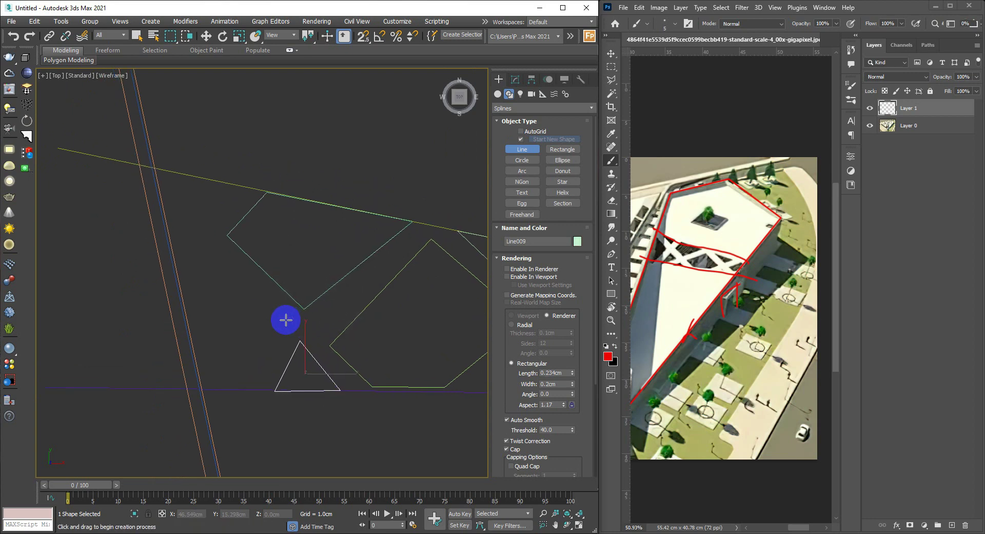
{"action": "left_click", "coordinate": [282, 328]}
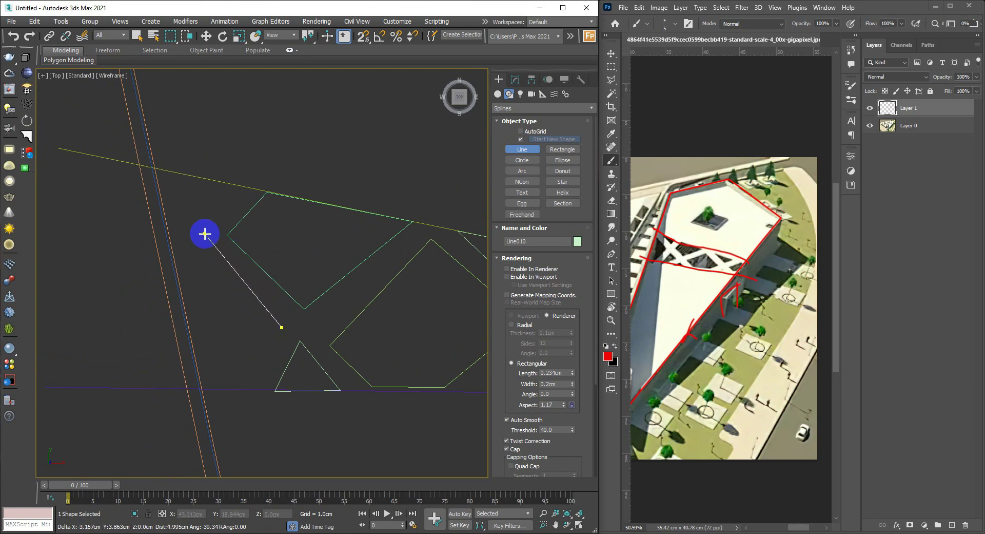
{"action": "left_click", "coordinate": [159, 192]}
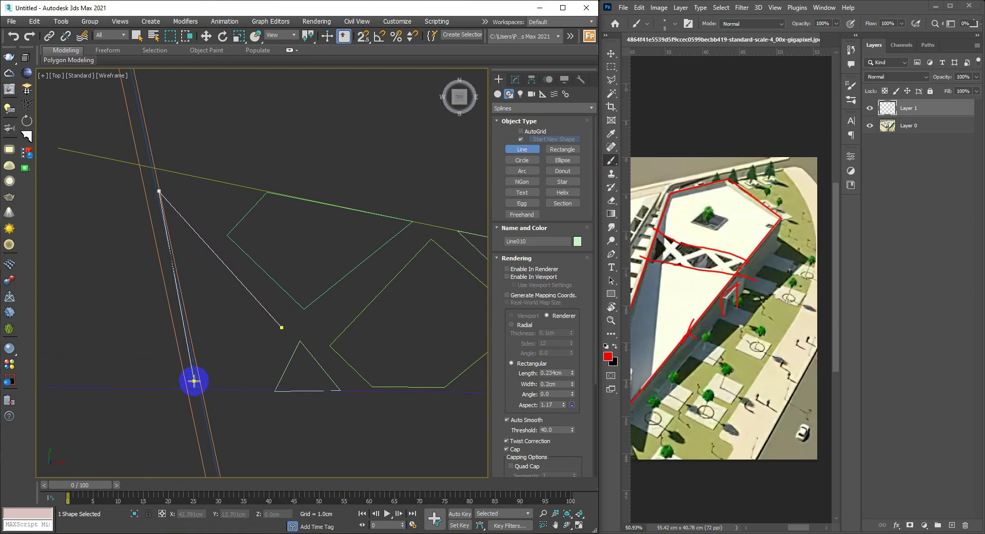
{"action": "left_click", "coordinate": [202, 389]}
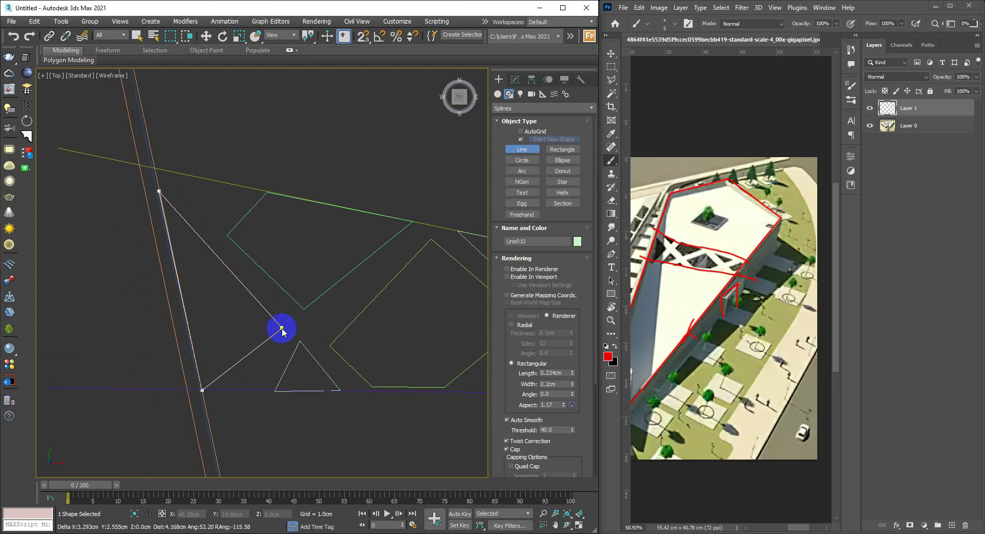
{"action": "left_click", "coordinate": [281, 327]}
{"action": "left_click", "coordinate": [275, 282]}
Step: Trace and close the small triangle at the roof's top-left corner
{"action": "middle_click_drag", "start_coordinate": [256, 257], "coordinate": [260, 281]}
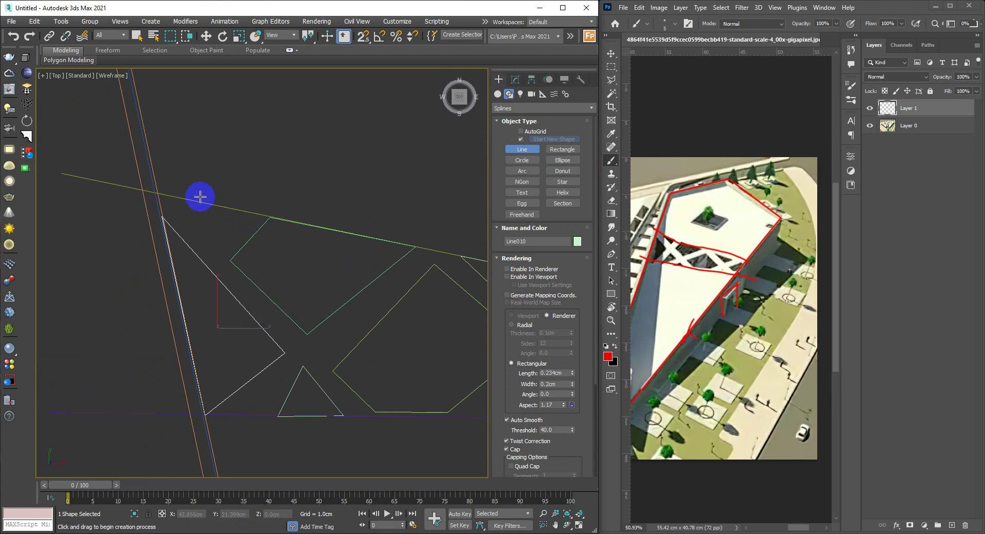
{"action": "left_click", "coordinate": [180, 198]}
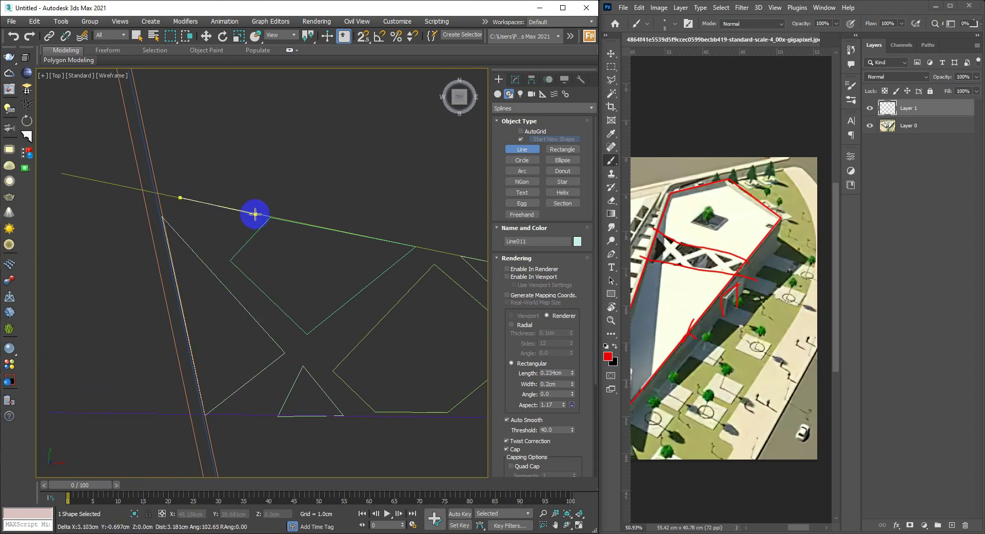
{"action": "left_click", "coordinate": [255, 213]}
{"action": "left_click", "coordinate": [220, 247]}
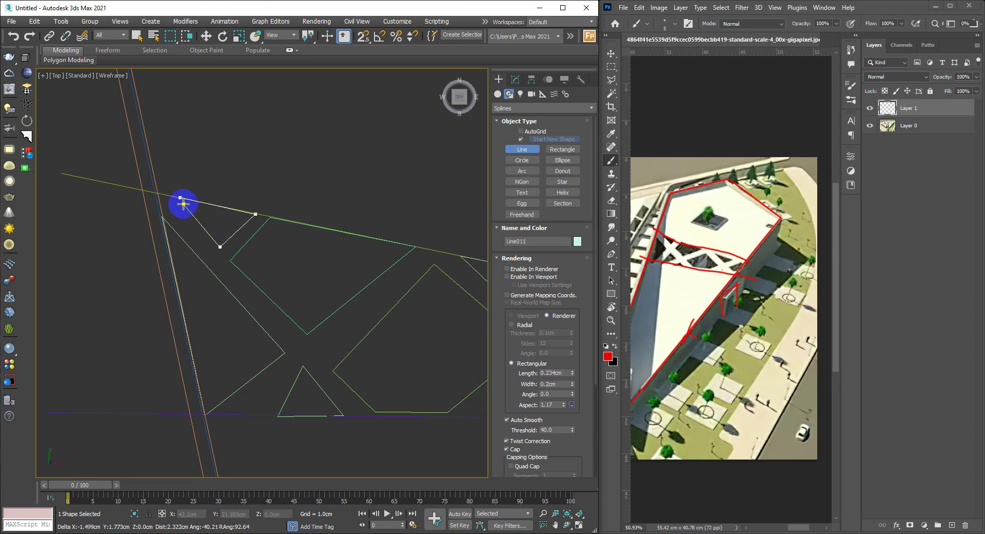
{"action": "left_click", "coordinate": [180, 198]}
{"action": "left_click", "coordinate": [285, 282]}
Step: Stop drawing and reframe the view to show the whole roof plane
{"action": "right_click", "coordinate": [345, 271]}
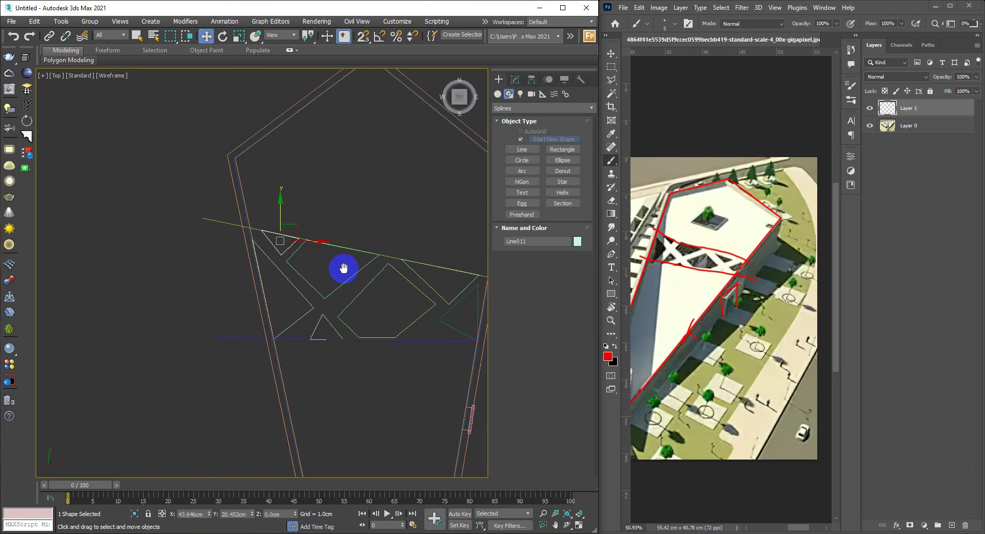
{"action": "scroll", "coordinate": [220, 232], "scroll_direction": "up", "scroll_amount": 2}
{"action": "middle_click_drag", "start_coordinate": [219, 232], "coordinate": [267, 244]}
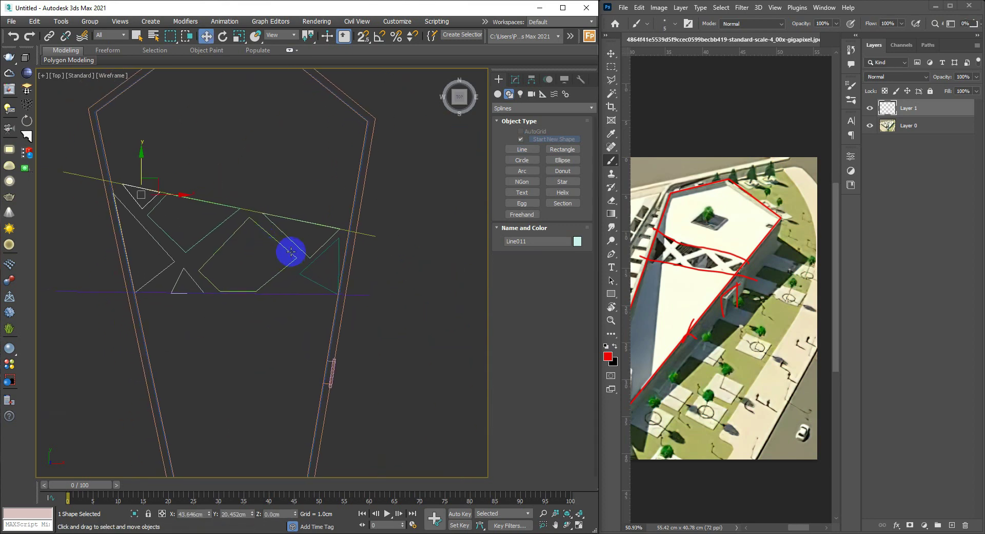
{"action": "scroll", "coordinate": [291, 251], "scroll_direction": "up", "scroll_amount": 2}
Step: Trace and close the last triangular outline on the right side of the roof
{"action": "right_click", "coordinate": [298, 292]}
{"action": "left_click", "coordinate": [329, 264]}
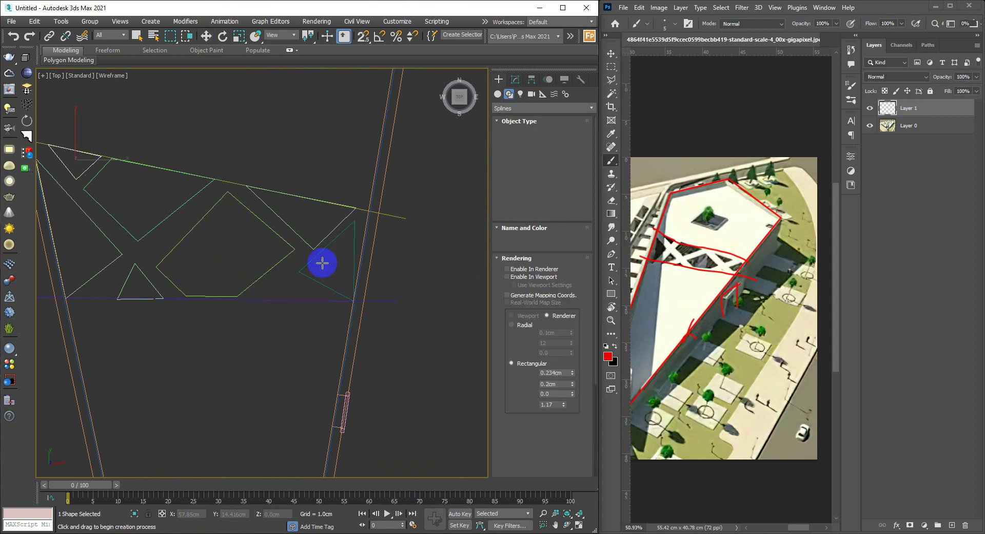
{"action": "scroll", "coordinate": [322, 263], "scroll_direction": "up", "scroll_amount": 2}
{"action": "left_click", "coordinate": [398, 333]}
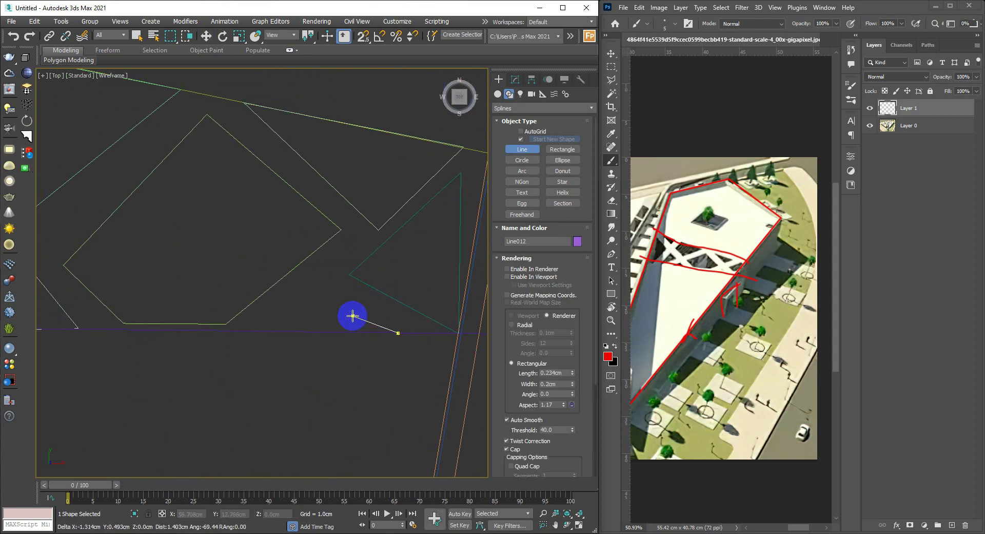
{"action": "left_click", "coordinate": [323, 305]}
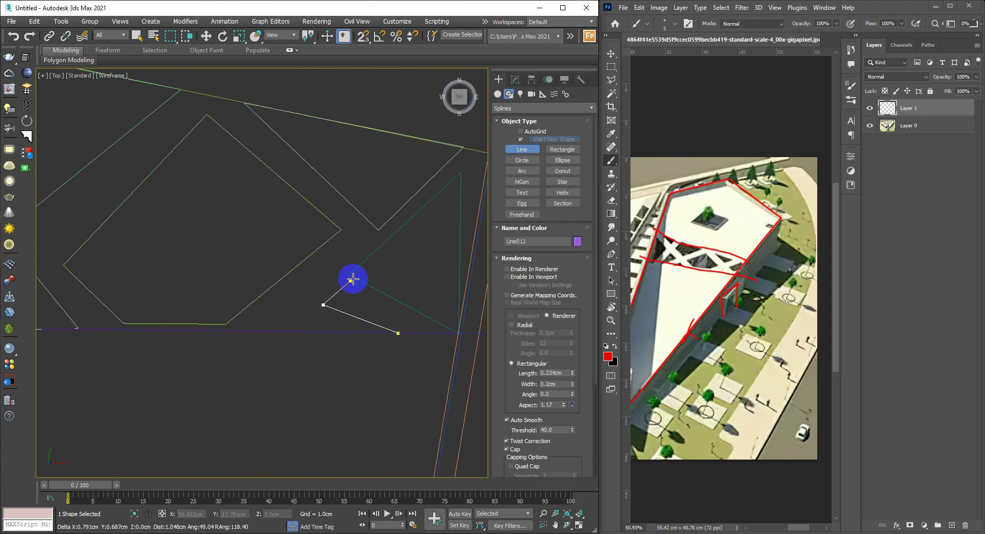
{"action": "left_click", "coordinate": [287, 330]}
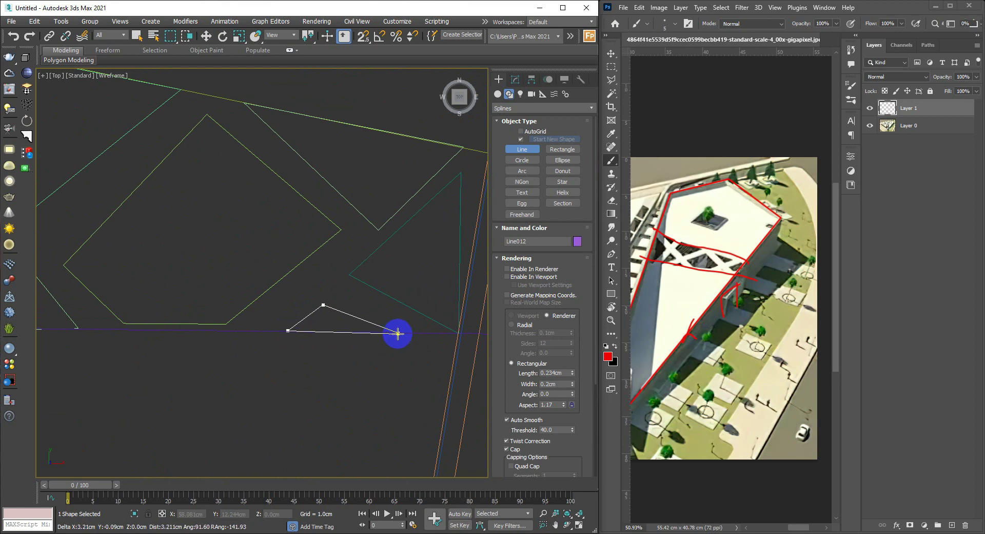
{"action": "left_click", "coordinate": [398, 333]}
{"action": "left_click", "coordinate": [285, 281]}
{"action": "scroll", "coordinate": [319, 293], "scroll_direction": "down", "scroll_amount": 3}
Step: Attach the triangular, green and remaining opening outlines to Line012
{"action": "key", "text": "w"}
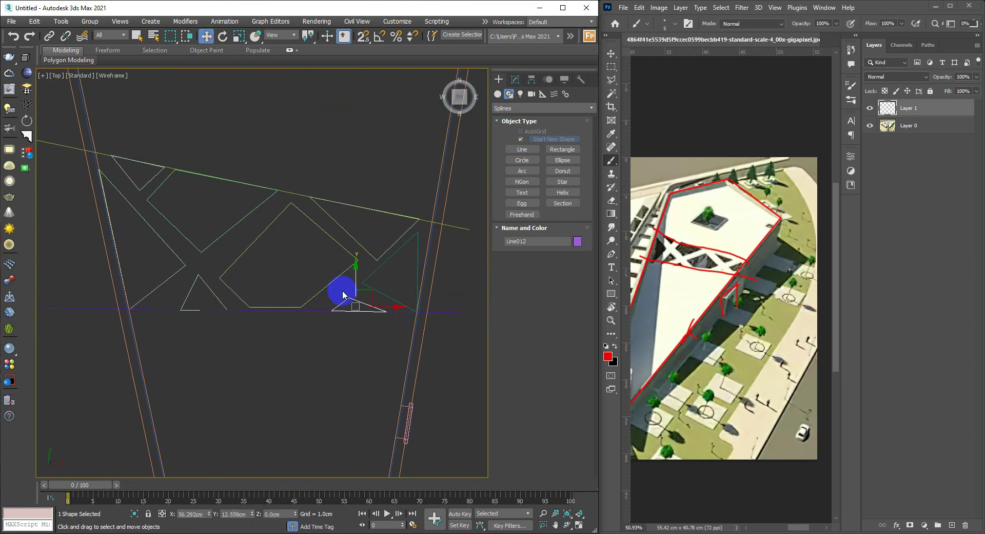
{"action": "right_click", "coordinate": [353, 308]}
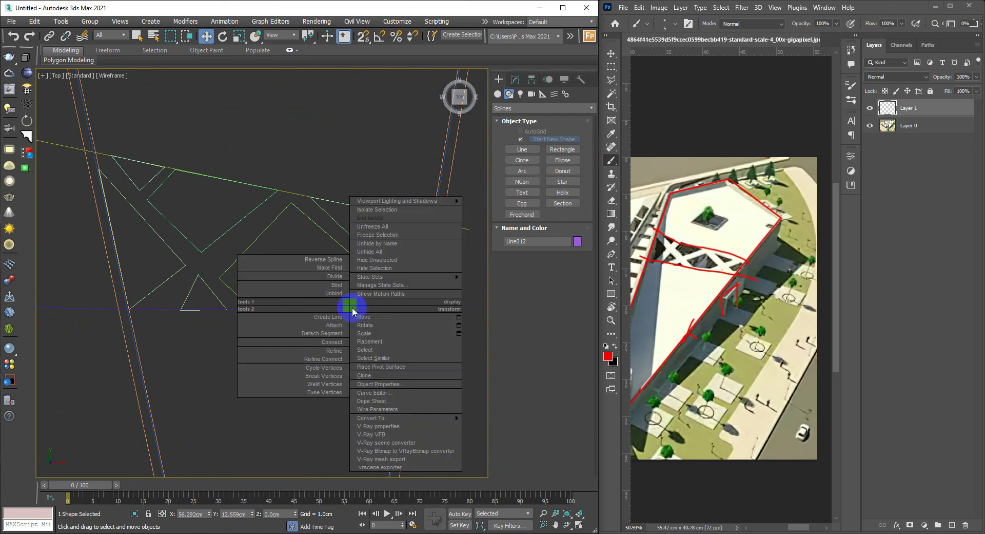
{"action": "left_click", "coordinate": [323, 325]}
{"action": "left_click", "coordinate": [380, 297]}
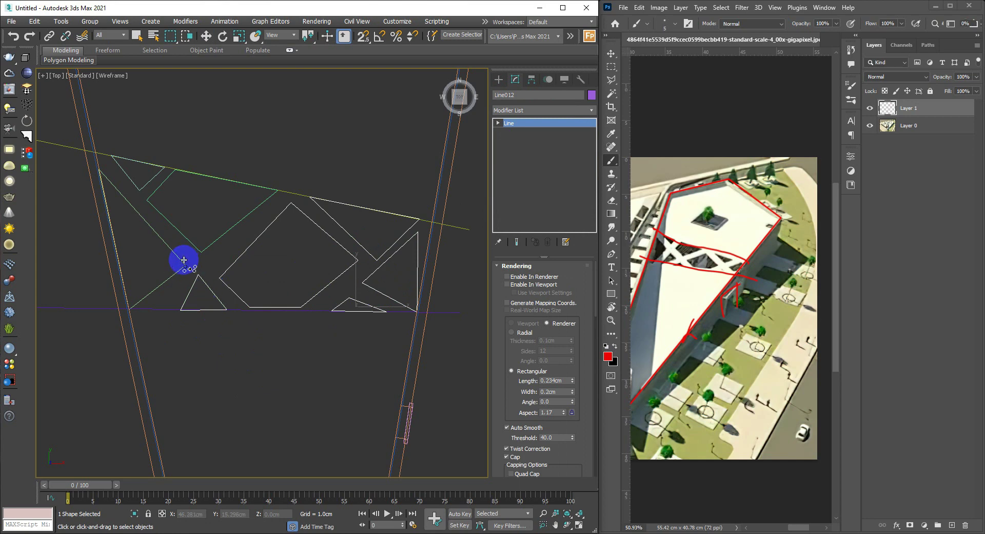
{"action": "left_click", "coordinate": [197, 252]}
{"action": "left_click", "coordinate": [152, 179]}
Step: Raise the combined outlines above the base slab and view them shaded
{"action": "key", "text": "w"}
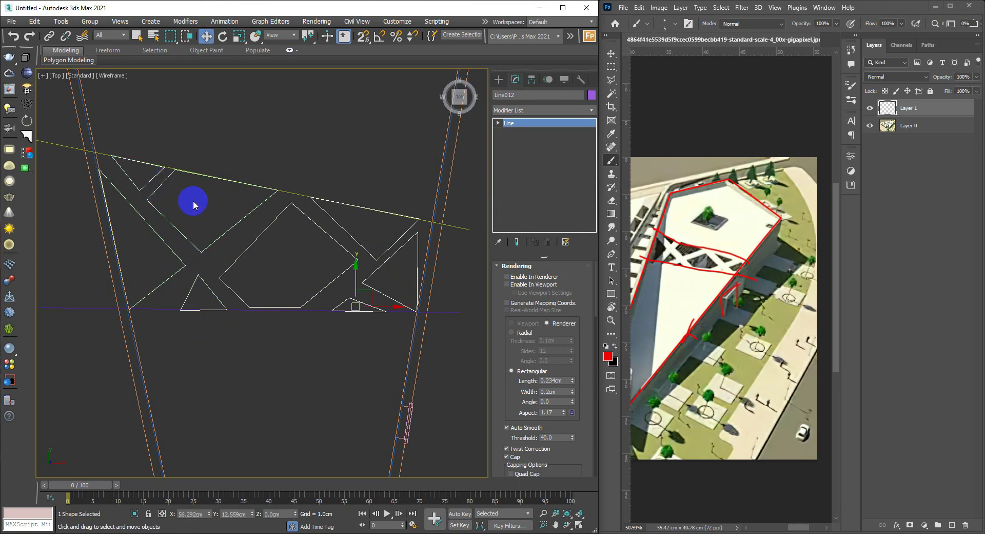
{"action": "middle_click_drag", "start_coordinate": [193, 203], "coordinate": [343, 260], "text": "alt"}
{"action": "left_click_drag", "start_coordinate": [343, 260], "coordinate": [349, 183]}
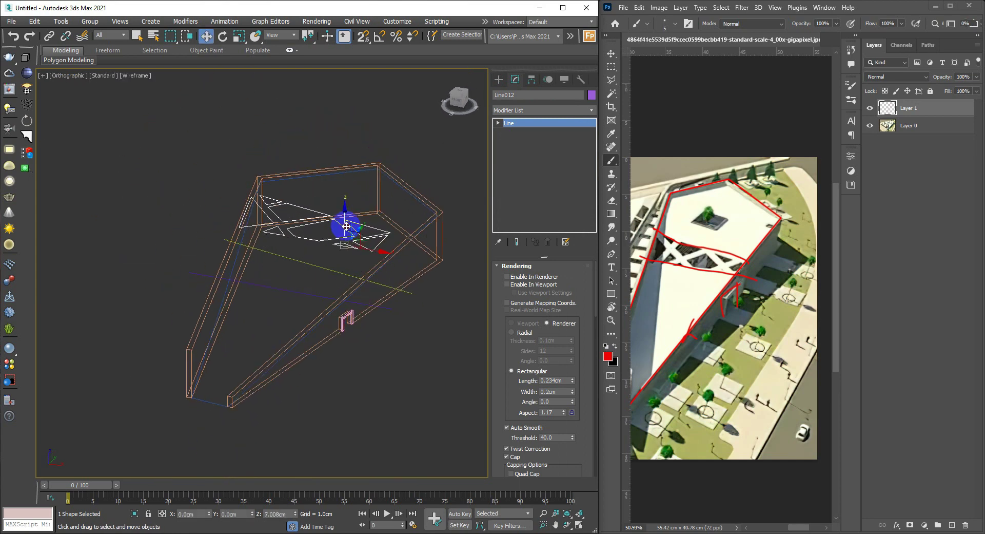
{"action": "key", "text": "F3"}
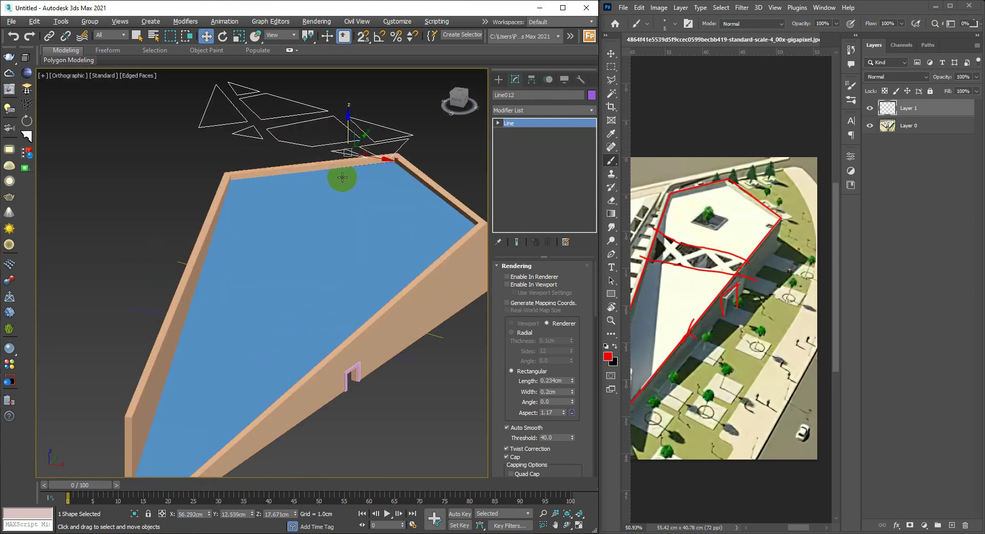
{"action": "middle_click_drag", "start_coordinate": [349, 183], "coordinate": [353, 136], "text": "alt"}
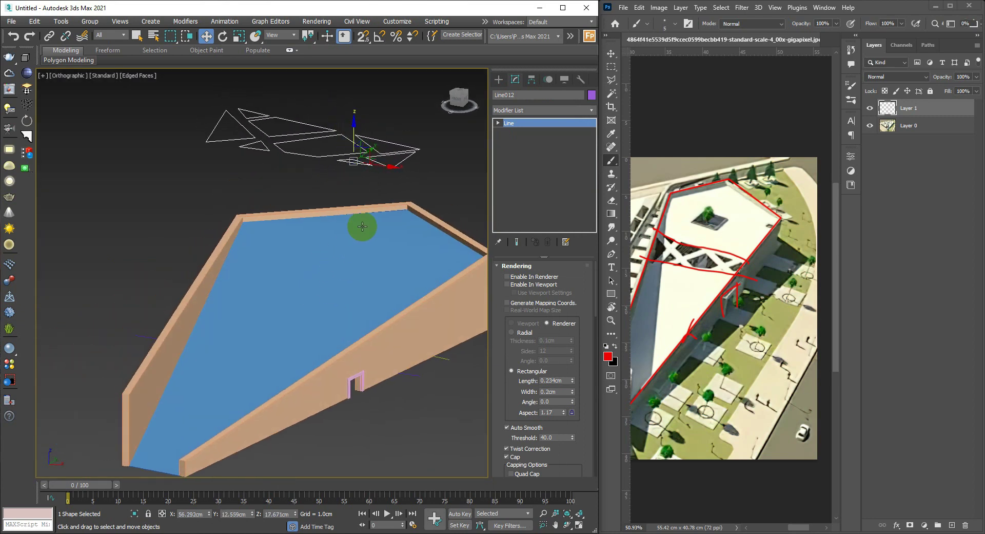
{"action": "mouse_move", "coordinate": [362, 226]}
{"action": "middle_mouse_down", "text": "alt"}
{"action": "mouse_move", "coordinate": [343, 226]}
{"action": "mouse_move", "coordinate": [353, 227]}
{"action": "middle_mouse_up", "text": "alt"}
Step: Extrude the outlines into solid volumes 10.2cm tall
{"action": "key", "text": "ctrl+e"}
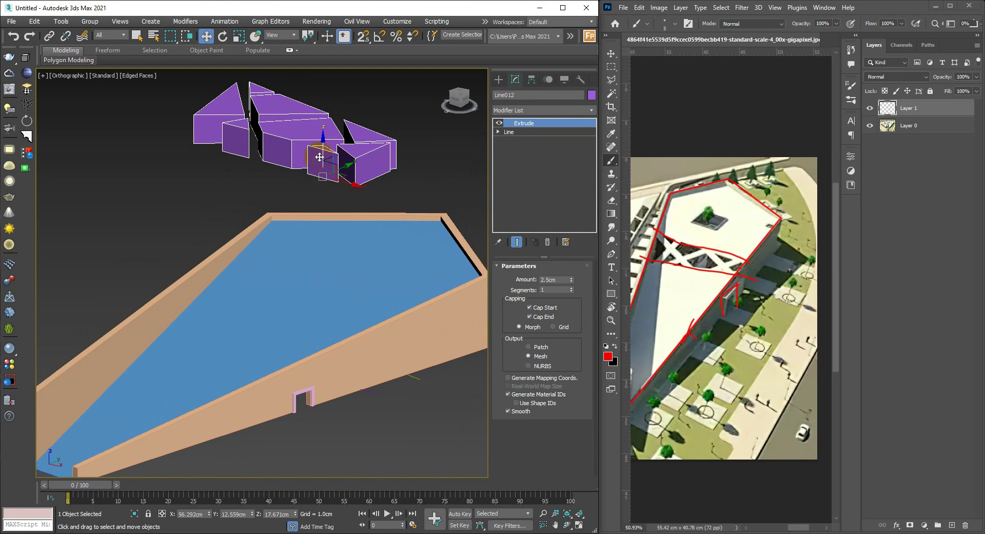
{"action": "middle_click_drag", "start_coordinate": [320, 157], "coordinate": [321, 172]}
{"action": "left_click", "coordinate": [547, 292]}
{"action": "left_click_drag", "start_coordinate": [570, 282], "coordinate": [568, 202]}
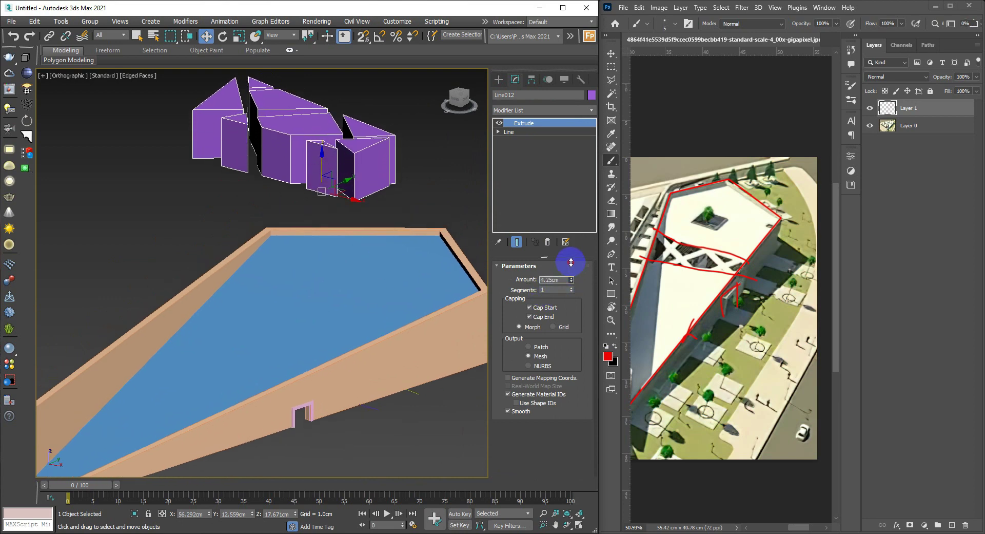
Step: Lower the purple solids onto the slab and select the roof plane Plane001
{"action": "middle_click_drag", "start_coordinate": [297, 261], "coordinate": [309, 184], "text": "alt"}
{"action": "left_click_drag", "start_coordinate": [308, 184], "coordinate": [322, 316]}
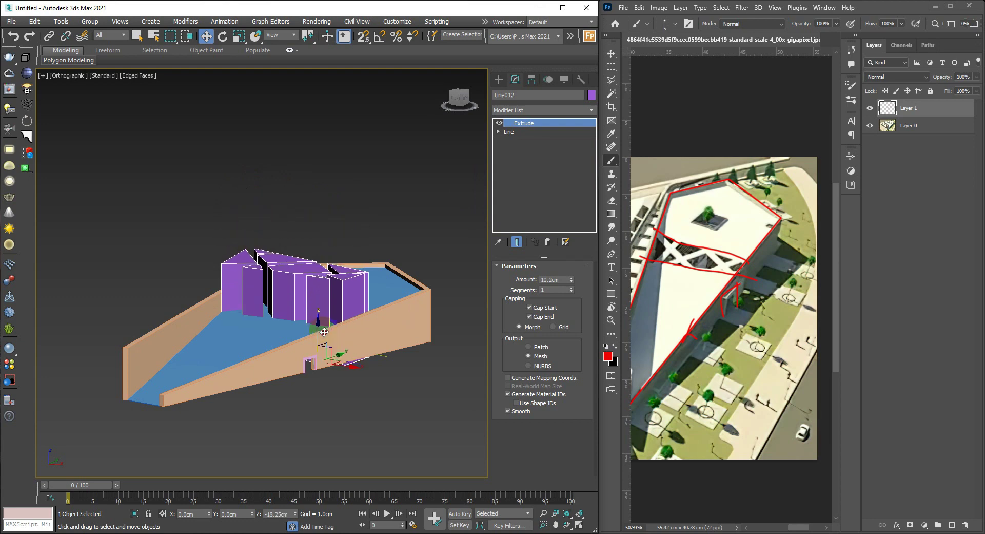
{"action": "left_click", "coordinate": [399, 281], "text": "ctrl"}
{"action": "mouse_move", "coordinate": [340, 292]}
{"action": "middle_mouse_down", "text": "alt"}
{"action": "mouse_move", "coordinate": [406, 335]}
{"action": "mouse_move", "coordinate": [264, 296]}
{"action": "middle_mouse_up", "text": "alt"}
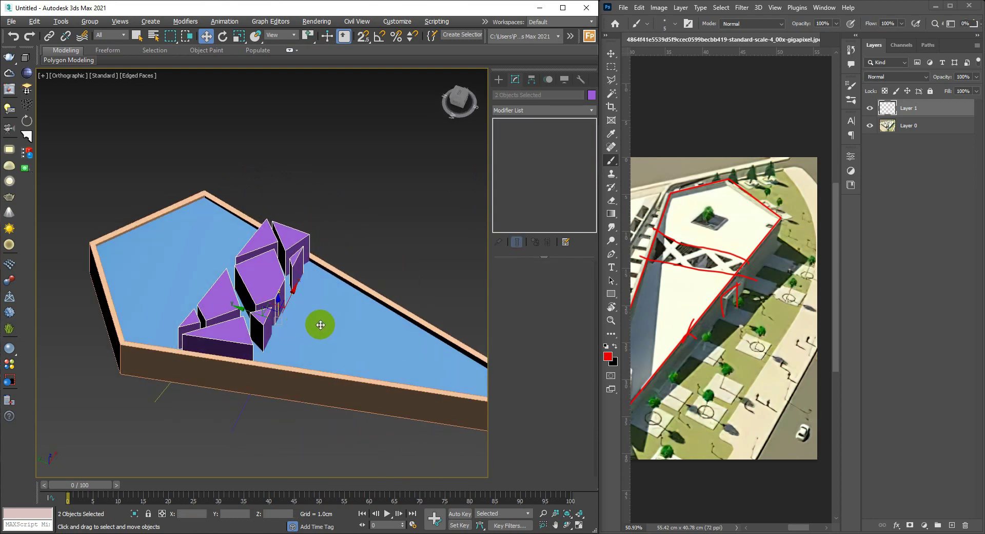
{"action": "mouse_move", "coordinate": [320, 324]}
{"action": "middle_mouse_down", "text": "alt"}
{"action": "mouse_move", "coordinate": [301, 310]}
{"action": "mouse_move", "coordinate": [315, 272]}
{"action": "mouse_move", "coordinate": [409, 270]}
{"action": "mouse_move", "coordinate": [139, 281]}
{"action": "mouse_move", "coordinate": [330, 305]}
{"action": "mouse_move", "coordinate": [272, 321]}
{"action": "mouse_move", "coordinate": [305, 329]}
{"action": "middle_mouse_up", "text": "alt"}
{"action": "left_click", "coordinate": [329, 305]}
{"action": "scroll", "coordinate": [275, 313], "scroll_direction": "down", "scroll_amount": 5}
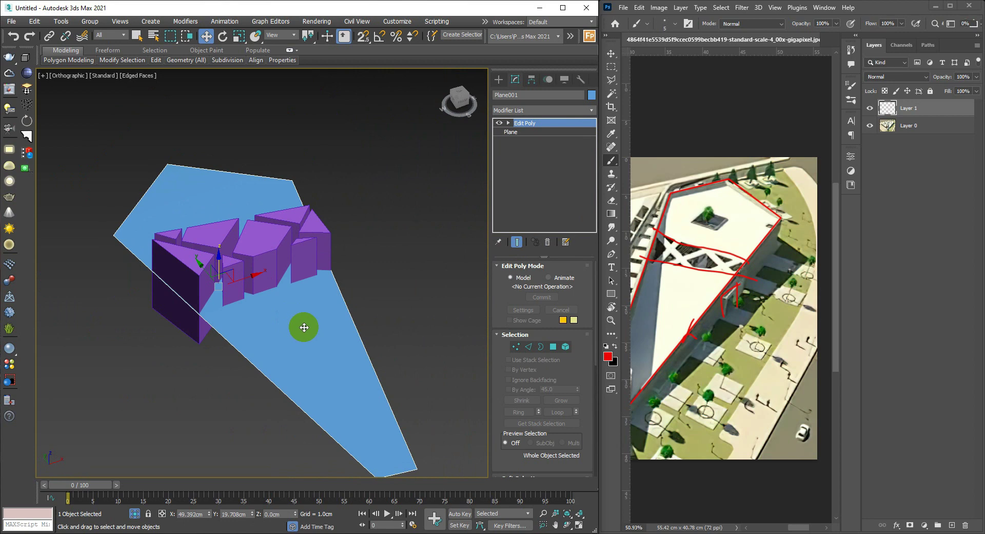
Step: Apply a ProBoolean subtraction to Plane001, picking the purple solids as operand
{"action": "key", "text": "alt+b"}
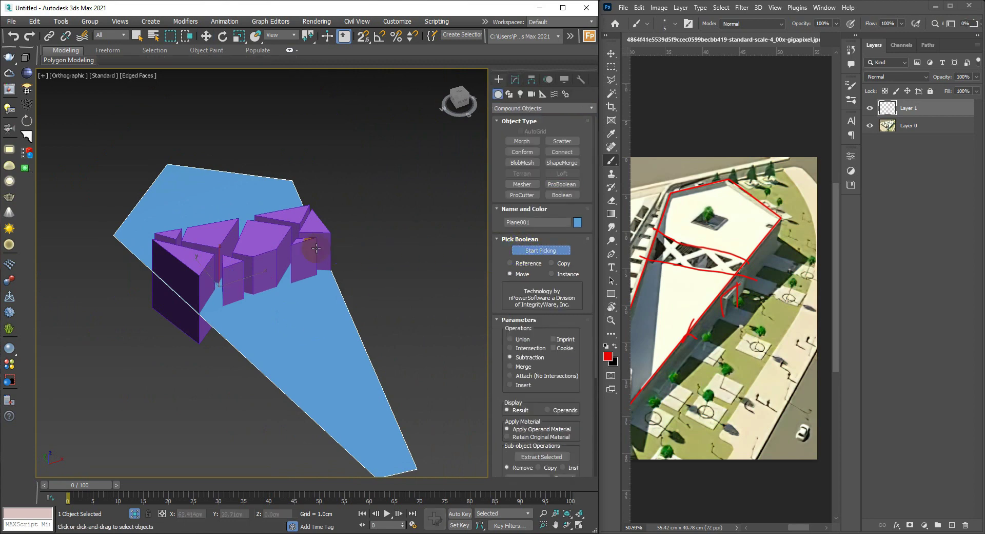
{"action": "left_click", "coordinate": [269, 237]}
{"action": "mouse_move", "coordinate": [268, 235]}
{"action": "middle_mouse_down", "text": "alt"}
{"action": "mouse_move", "coordinate": [248, 268]}
{"action": "mouse_move", "coordinate": [257, 292]}
{"action": "mouse_move", "coordinate": [268, 245]}
{"action": "mouse_move", "coordinate": [257, 336]}
{"action": "mouse_move", "coordinate": [268, 308]}
{"action": "mouse_move", "coordinate": [263, 171]}
{"action": "mouse_move", "coordinate": [283, 282]}
{"action": "mouse_move", "coordinate": [352, 377]}
{"action": "middle_mouse_up", "text": "alt"}
{"action": "middle_click_drag", "start_coordinate": [288, 397], "coordinate": [236, 380], "text": "alt"}
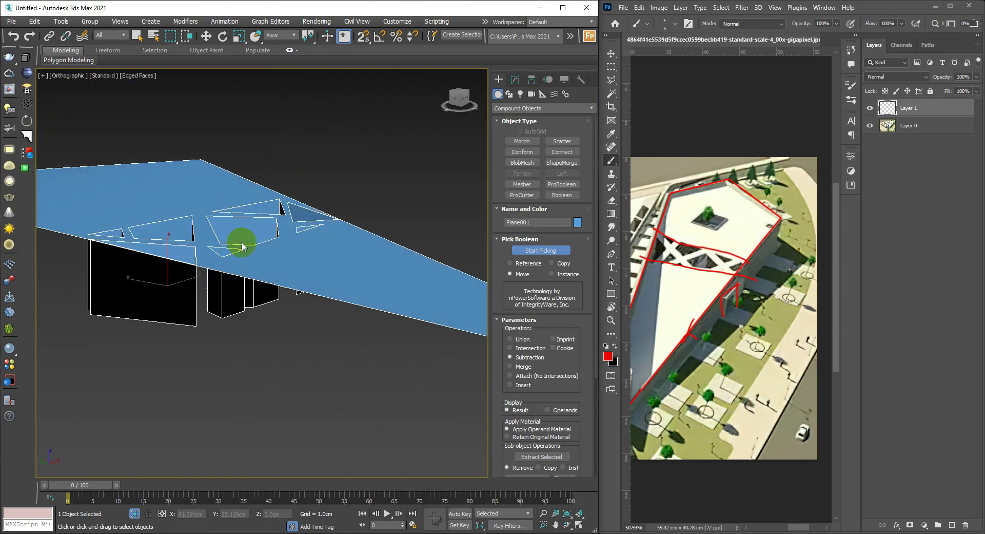
{"action": "mouse_move", "coordinate": [242, 246]}
{"action": "middle_mouse_down", "text": "alt"}
{"action": "mouse_move", "coordinate": [248, 284]}
{"action": "mouse_move", "coordinate": [203, 242]}
{"action": "middle_mouse_up", "text": "alt"}
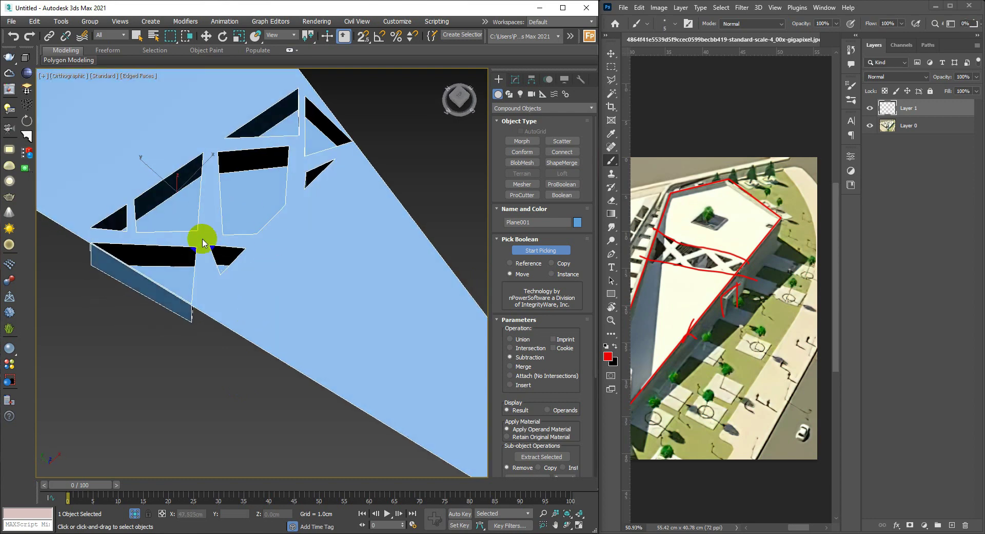
{"action": "left_click", "coordinate": [246, 265]}
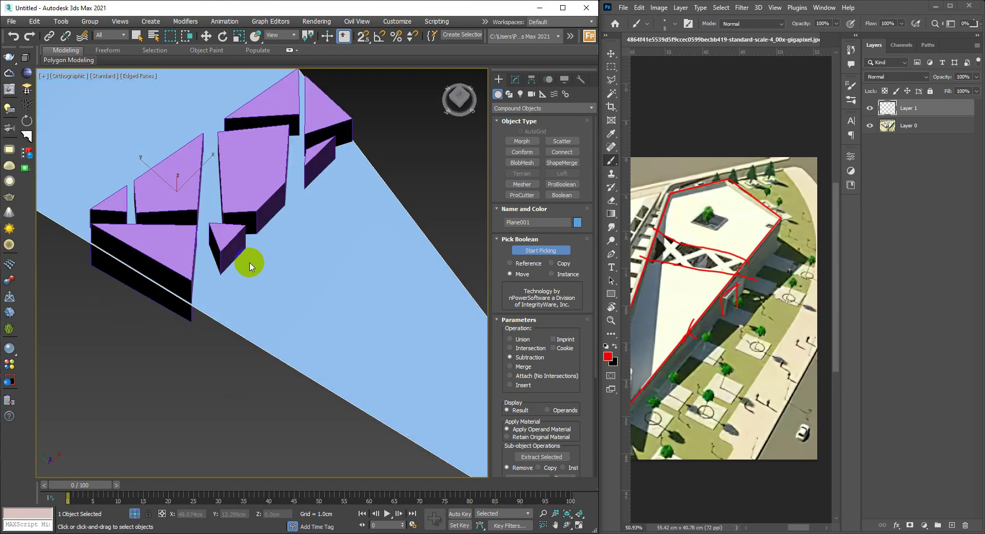
Step: Shift the roof plane and add a Shell modifier with 0.1cm outer amount
{"action": "key", "text": "w"}
{"action": "left_click_drag", "start_coordinate": [234, 254], "coordinate": [280, 281]}
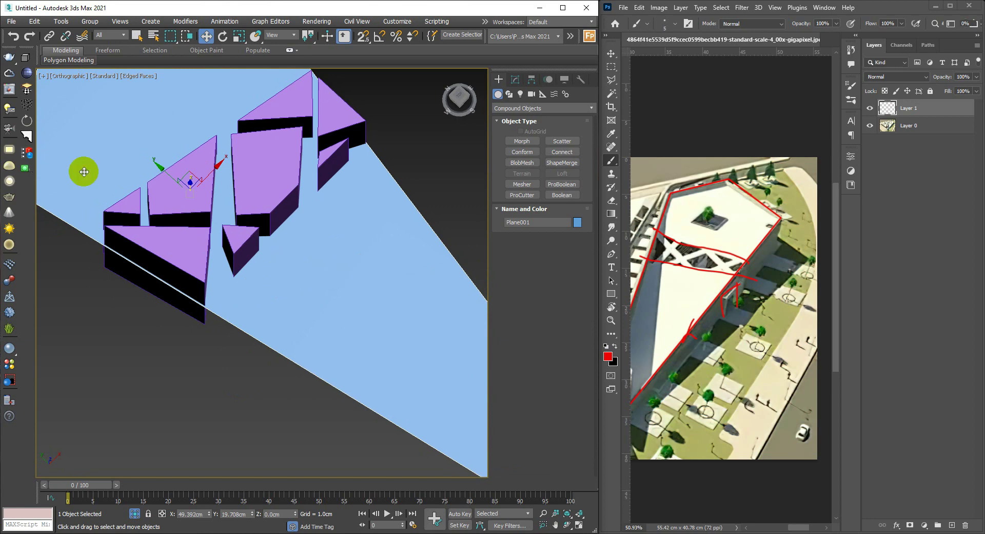
{"action": "left_click", "coordinate": [25, 60]}
{"action": "mouse_move", "coordinate": [352, 220]}
{"action": "middle_mouse_down", "text": "alt"}
{"action": "mouse_move", "coordinate": [345, 252]}
{"action": "mouse_move", "coordinate": [363, 195]}
{"action": "middle_mouse_up", "text": "alt"}
{"action": "scroll", "coordinate": [324, 241], "scroll_direction": "up", "scroll_amount": 3}
{"action": "scroll", "coordinate": [320, 256], "scroll_direction": "up", "scroll_amount": 4}
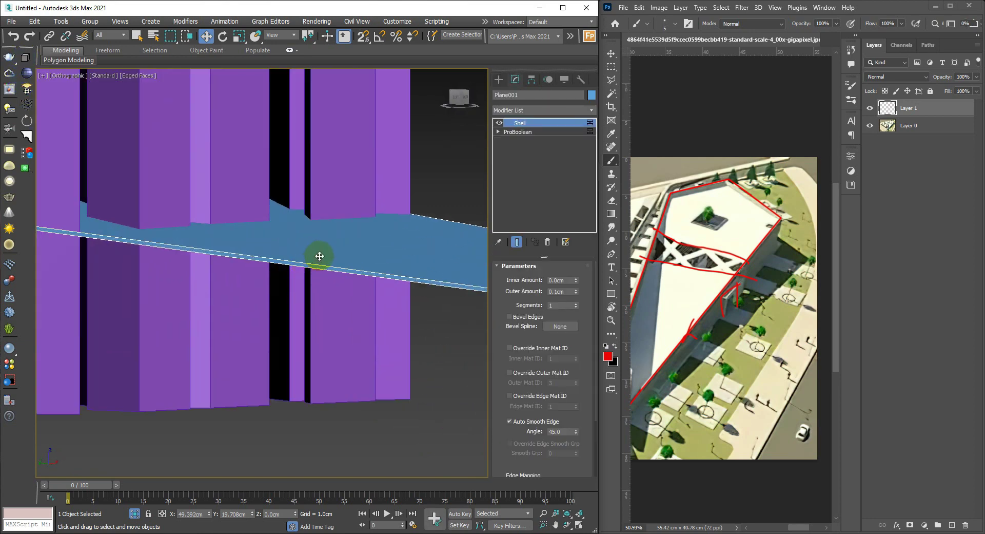
Step: Reapply the ProBoolean subtraction so the purple solids cut openings through Plane001
{"action": "scroll", "coordinate": [304, 274], "scroll_direction": "down", "scroll_amount": 5}
{"action": "left_click", "coordinate": [296, 278]}
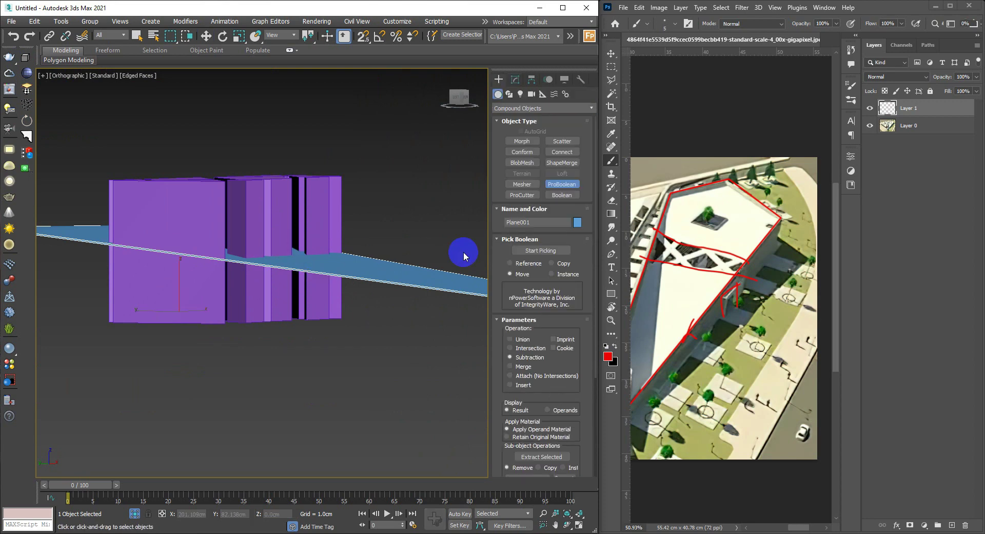
{"action": "left_click", "coordinate": [538, 251]}
{"action": "left_click", "coordinate": [323, 183]}
{"action": "right_click", "coordinate": [319, 242]}
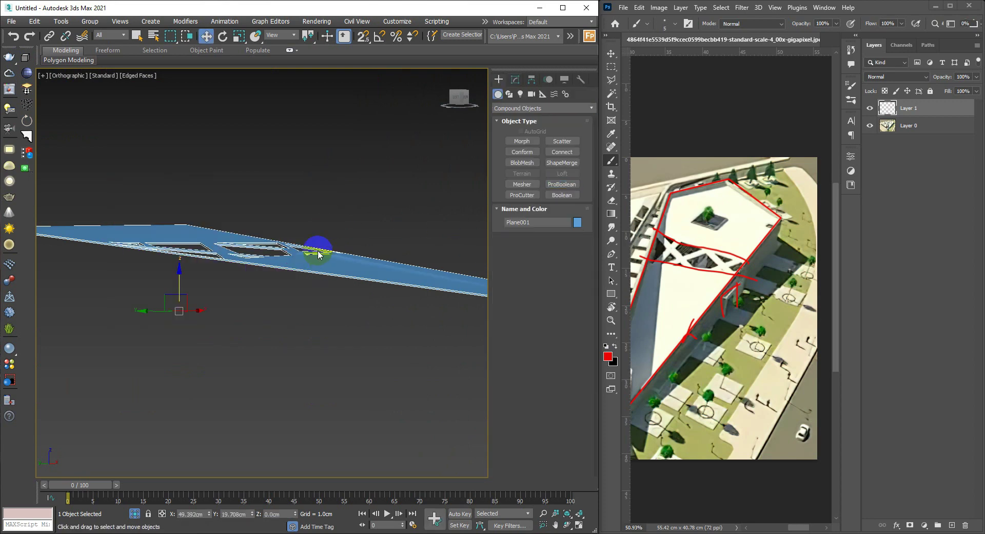
{"action": "mouse_move", "coordinate": [319, 242]}
{"action": "middle_mouse_down", "text": "alt"}
{"action": "mouse_move", "coordinate": [214, 305]}
{"action": "mouse_move", "coordinate": [378, 300]}
{"action": "mouse_move", "coordinate": [374, 242]}
{"action": "mouse_move", "coordinate": [435, 243]}
{"action": "mouse_move", "coordinate": [359, 226]}
{"action": "mouse_move", "coordinate": [417, 241]}
{"action": "mouse_move", "coordinate": [328, 198]}
{"action": "middle_mouse_up", "text": "alt"}
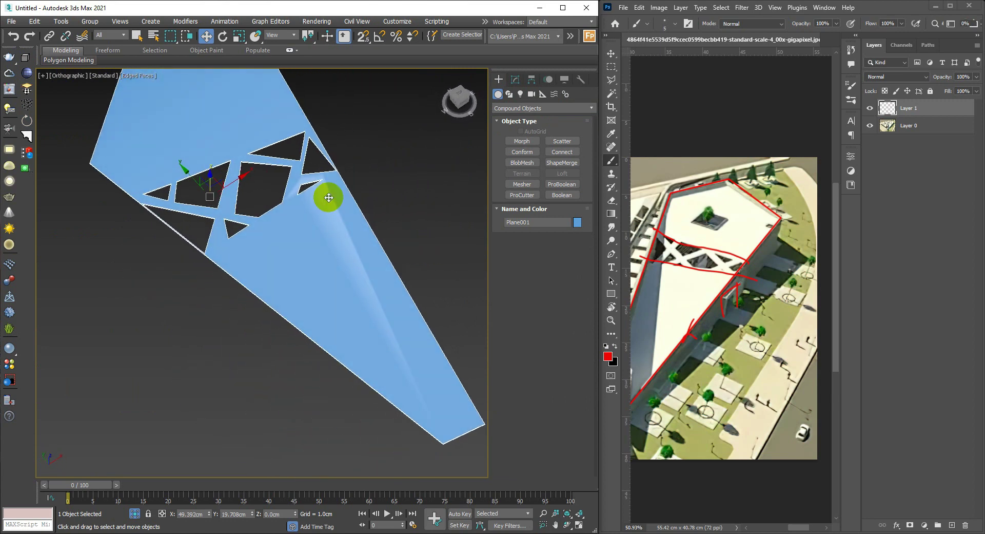
Step: Add a Smooth modifier, unhide the walls, and box-select four plane vertices
{"action": "left_click", "coordinate": [28, 73]}
{"action": "mouse_move", "coordinate": [359, 241]}
{"action": "middle_mouse_down", "text": "alt"}
{"action": "mouse_move", "coordinate": [378, 261]}
{"action": "mouse_move", "coordinate": [352, 305]}
{"action": "mouse_move", "coordinate": [244, 251]}
{"action": "mouse_move", "coordinate": [209, 253]}
{"action": "mouse_move", "coordinate": [359, 282]}
{"action": "middle_mouse_up", "text": "alt"}
{"action": "right_click_drag", "start_coordinate": [359, 283], "coordinate": [395, 309]}
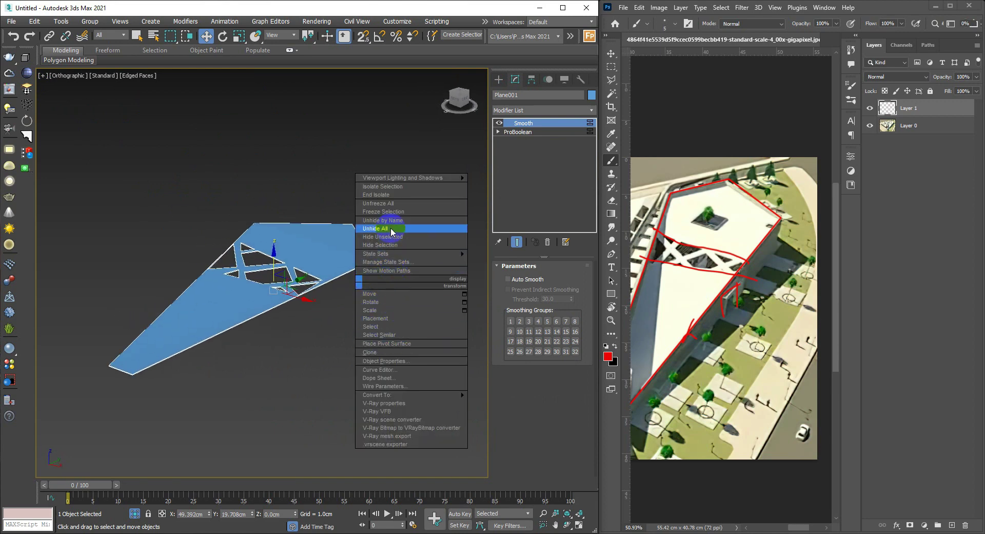
{"action": "mouse_move", "coordinate": [390, 227]}
{"action": "middle_mouse_down", "text": "alt"}
{"action": "mouse_move", "coordinate": [345, 241]}
{"action": "mouse_move", "coordinate": [338, 224]}
{"action": "mouse_move", "coordinate": [275, 246]}
{"action": "mouse_move", "coordinate": [277, 257]}
{"action": "mouse_move", "coordinate": [326, 281]}
{"action": "mouse_move", "coordinate": [363, 285]}
{"action": "mouse_move", "coordinate": [359, 297]}
{"action": "mouse_move", "coordinate": [368, 302]}
{"action": "mouse_move", "coordinate": [298, 258]}
{"action": "middle_mouse_up", "text": "alt"}
{"action": "left_click_drag", "start_coordinate": [352, 420], "coordinate": [352, 421]}
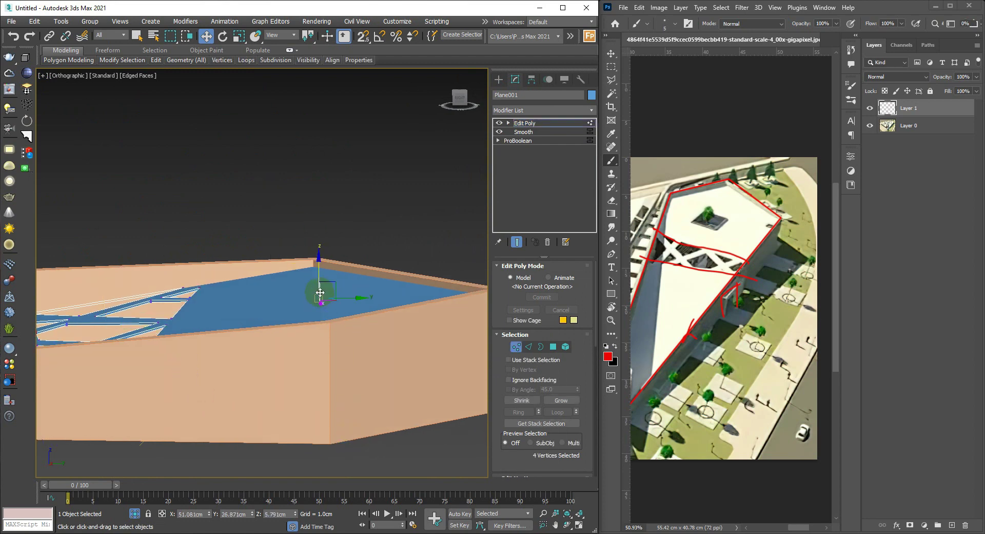
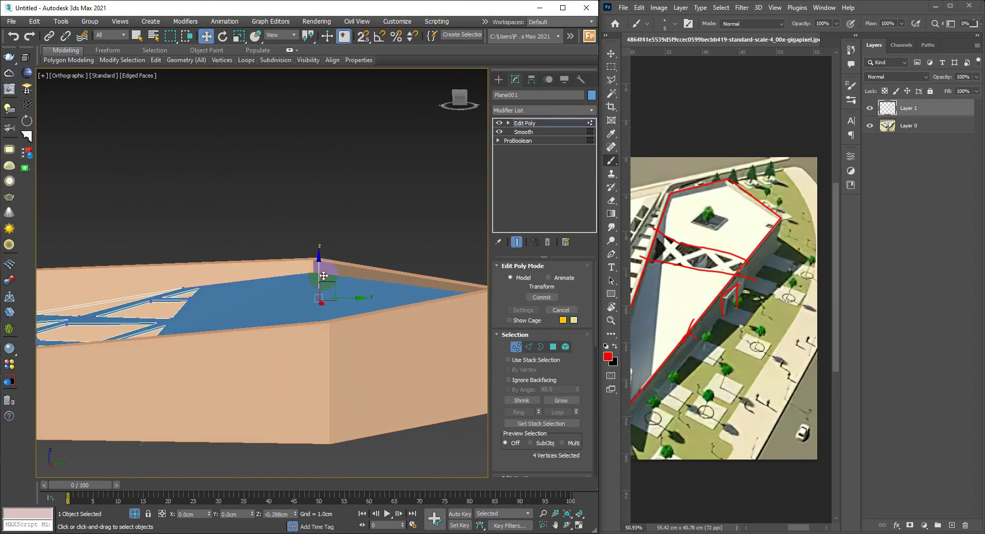
Step: Orbit and zoom around the slab from low and high angles, deselecting it
{"action": "middle_click_drag", "start_coordinate": [324, 275], "coordinate": [342, 293], "text": "alt"}
{"action": "mouse_move", "coordinate": [477, 353]}
{"action": "middle_mouse_down", "text": "alt"}
{"action": "mouse_move", "coordinate": [447, 270]}
{"action": "mouse_move", "coordinate": [469, 297]}
{"action": "mouse_move", "coordinate": [435, 318]}
{"action": "mouse_move", "coordinate": [358, 334]}
{"action": "mouse_move", "coordinate": [379, 377]}
{"action": "mouse_move", "coordinate": [347, 395]}
{"action": "mouse_move", "coordinate": [449, 336]}
{"action": "mouse_move", "coordinate": [222, 277]}
{"action": "mouse_move", "coordinate": [215, 305]}
{"action": "middle_mouse_up", "text": "alt"}
{"action": "scroll", "coordinate": [268, 288], "scroll_direction": "up", "scroll_amount": 3}
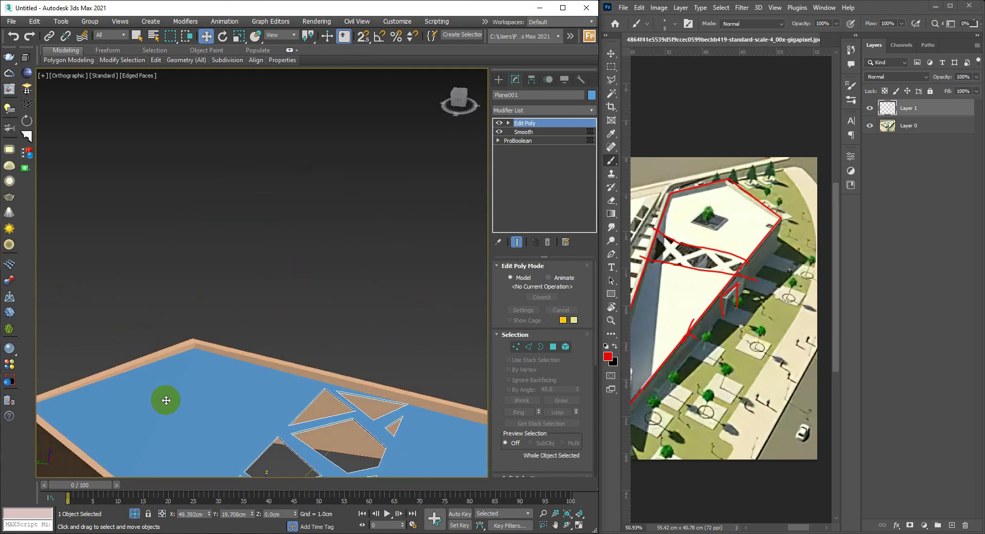
{"action": "scroll", "coordinate": [166, 400], "scroll_direction": "down", "scroll_amount": 3}
{"action": "mouse_move", "coordinate": [171, 384]}
{"action": "middle_mouse_down", "text": "alt"}
{"action": "mouse_move", "coordinate": [369, 393]}
{"action": "mouse_move", "coordinate": [259, 391]}
{"action": "mouse_move", "coordinate": [277, 411]}
{"action": "mouse_move", "coordinate": [352, 356]}
{"action": "mouse_move", "coordinate": [240, 286]}
{"action": "mouse_move", "coordinate": [267, 324]}
{"action": "middle_mouse_up", "text": "alt"}
{"action": "scroll", "coordinate": [200, 341], "scroll_direction": "down", "scroll_amount": 3}
{"action": "scroll", "coordinate": [267, 323], "scroll_direction": "up", "scroll_amount": 4}
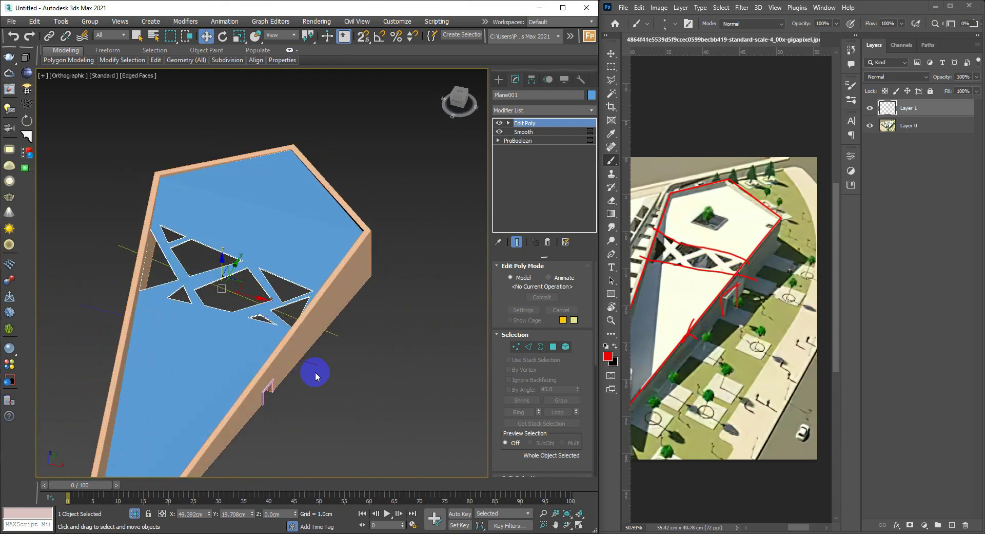
{"action": "left_click", "coordinate": [331, 335]}
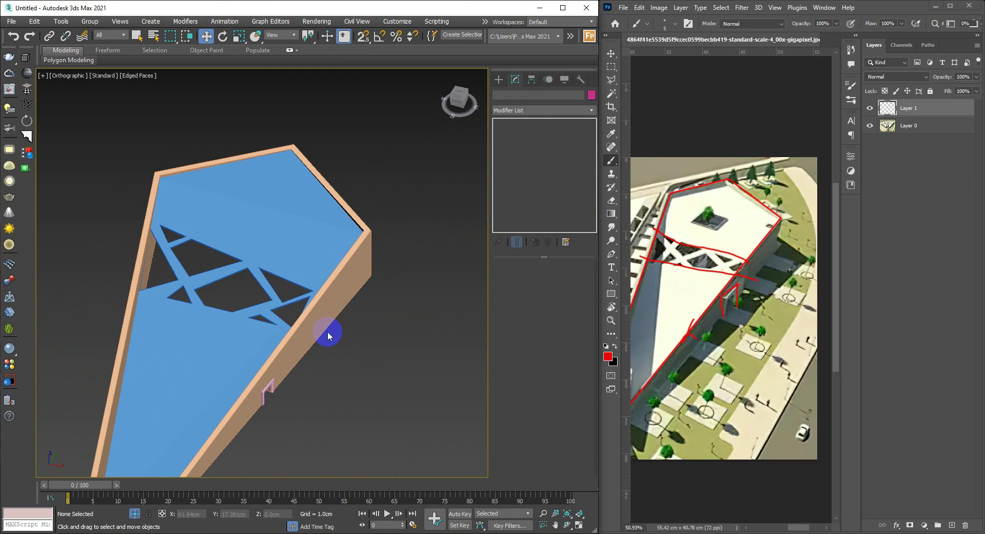
{"action": "scroll", "coordinate": [215, 347], "scroll_direction": "down", "scroll_amount": 2}
{"action": "mouse_move", "coordinate": [215, 347]}
{"action": "middle_mouse_down", "text": "alt"}
{"action": "mouse_move", "coordinate": [227, 320]}
{"action": "mouse_move", "coordinate": [238, 329]}
{"action": "mouse_move", "coordinate": [217, 334]}
{"action": "mouse_move", "coordinate": [281, 352]}
{"action": "mouse_move", "coordinate": [305, 308]}
{"action": "mouse_move", "coordinate": [341, 314]}
{"action": "mouse_move", "coordinate": [315, 231]}
{"action": "mouse_move", "coordinate": [366, 287]}
{"action": "mouse_move", "coordinate": [205, 222]}
{"action": "mouse_move", "coordinate": [268, 248]}
{"action": "middle_mouse_up", "text": "alt"}
{"action": "scroll", "coordinate": [226, 314], "scroll_direction": "up", "scroll_amount": 3}
{"action": "scroll", "coordinate": [311, 311], "scroll_direction": "up", "scroll_amount": 2}
{"action": "scroll", "coordinate": [306, 308], "scroll_direction": "up", "scroll_amount": 2}
{"action": "scroll", "coordinate": [306, 308], "scroll_direction": "up", "scroll_amount": 2}
{"action": "scroll", "coordinate": [305, 309], "scroll_direction": "down", "scroll_amount": 4}
{"action": "scroll", "coordinate": [341, 315], "scroll_direction": "up", "scroll_amount": 3}
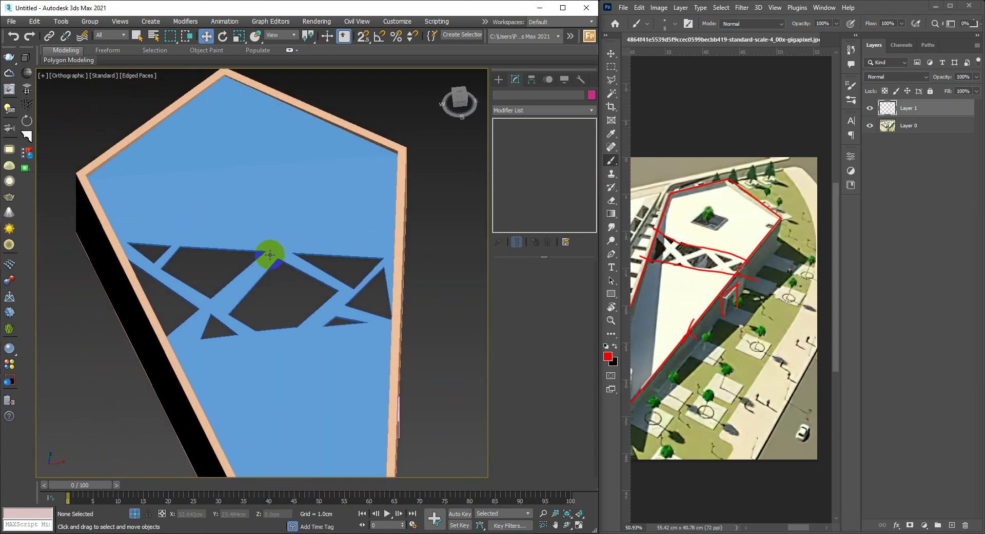
Step: Draw a plane covering the slab's skylight cutouts and frame it in Top view
{"action": "right_click", "coordinate": [286, 227]}
{"action": "left_click", "coordinate": [297, 193]}
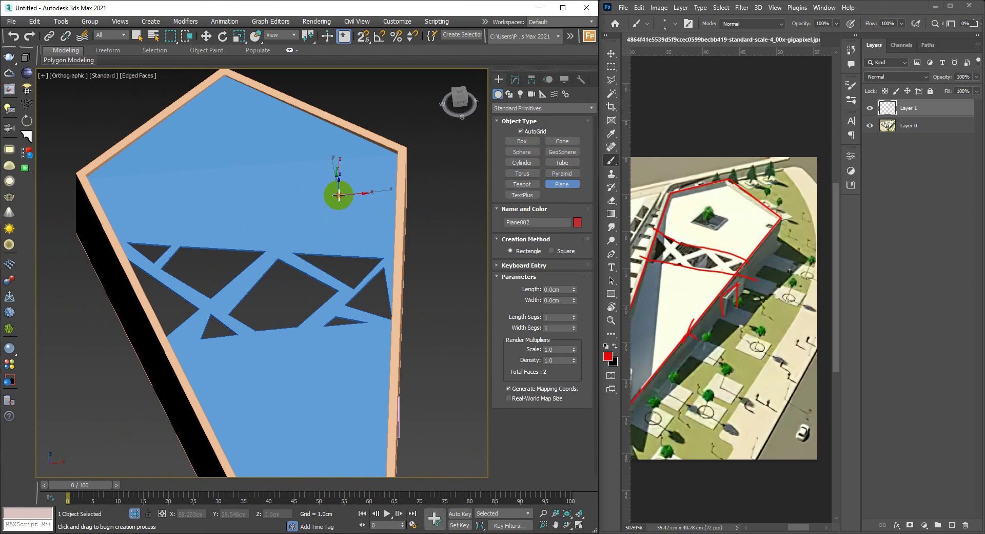
{"action": "left_click_drag", "start_coordinate": [339, 195], "coordinate": [267, 255]}
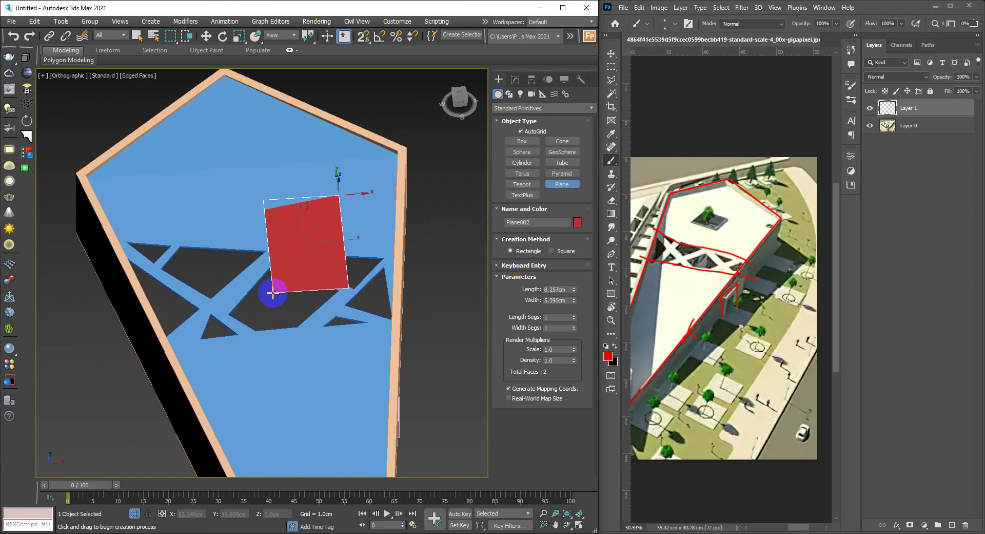
{"action": "left_click_drag", "start_coordinate": [268, 255], "coordinate": [183, 354]}
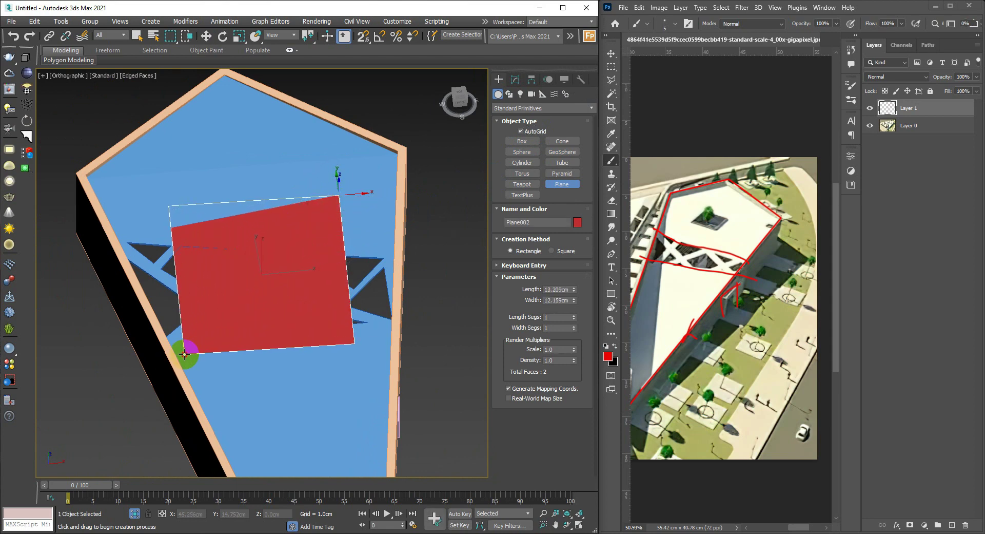
{"action": "key", "text": "w"}
{"action": "scroll", "coordinate": [308, 280], "scroll_direction": "down", "scroll_amount": 2}
{"action": "key", "text": "t"}
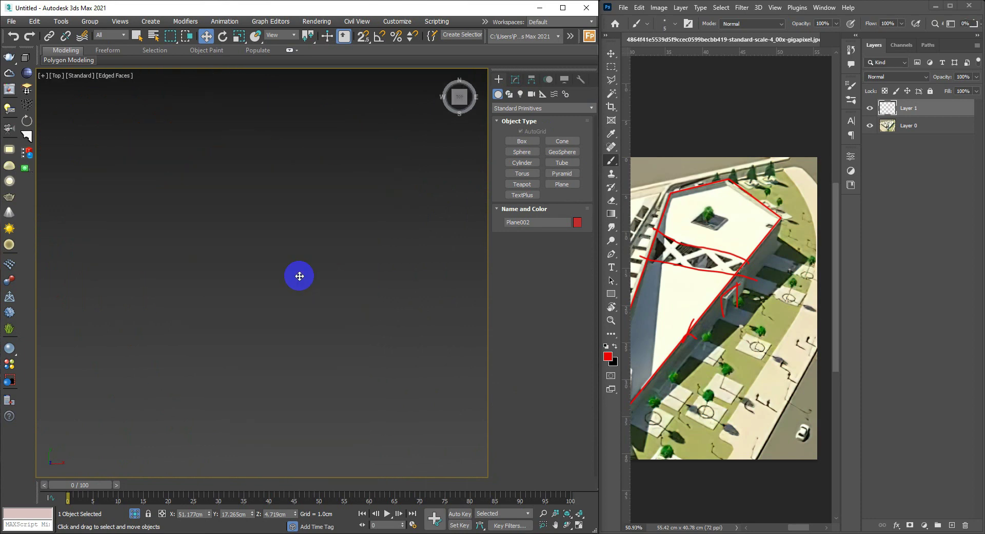
{"action": "key", "text": "z"}
{"action": "scroll", "coordinate": [313, 275], "scroll_direction": "down", "scroll_amount": 5}
{"action": "scroll", "coordinate": [316, 272], "scroll_direction": "up", "scroll_amount": 2}
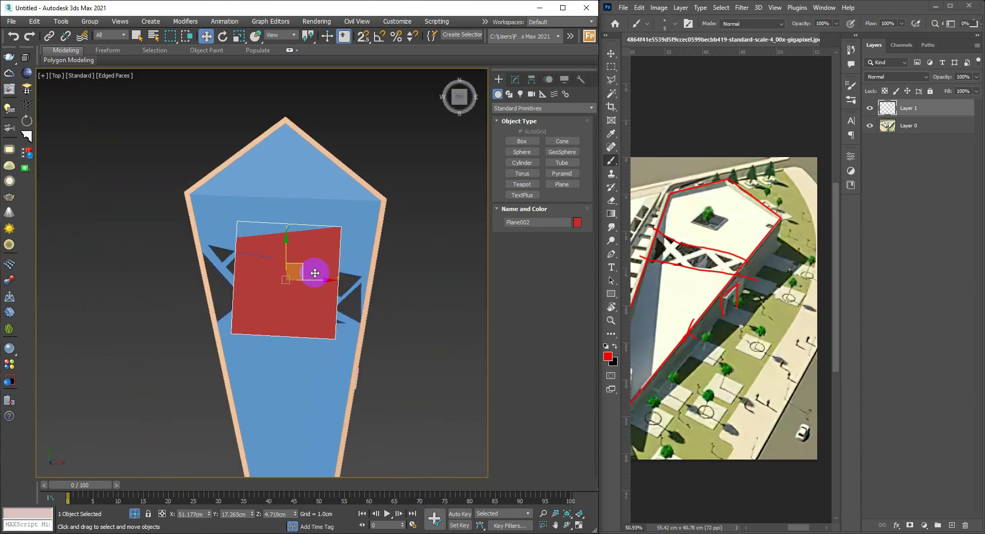
Step: Convert the plane to Edit Poly and move its corner vertices to the slab edges in Local coordinates
{"action": "key", "text": "ctrl+e"}
{"action": "scroll", "coordinate": [314, 273], "scroll_direction": "up", "scroll_amount": 4}
{"action": "key", "text": "1"}
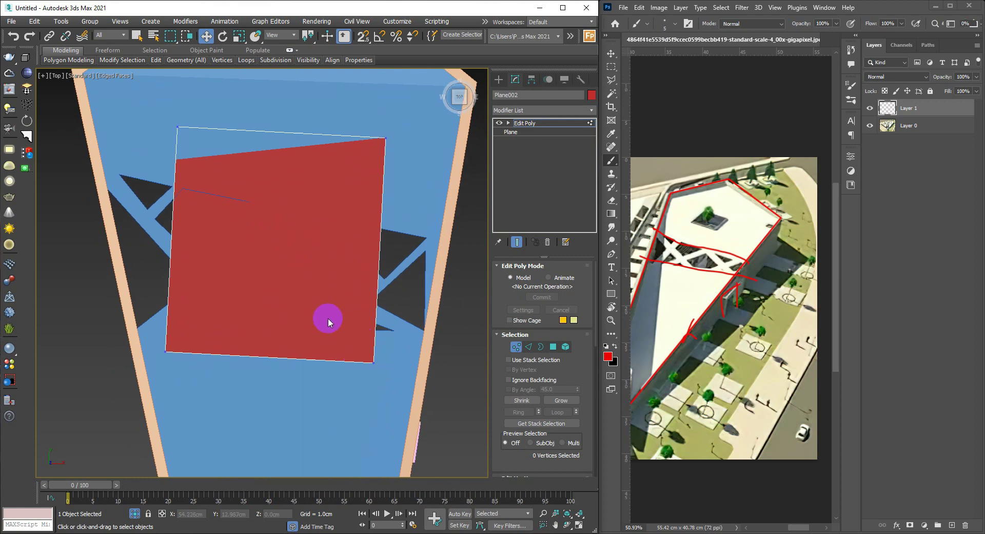
{"action": "left_click_drag", "start_coordinate": [328, 318], "coordinate": [429, 434]}
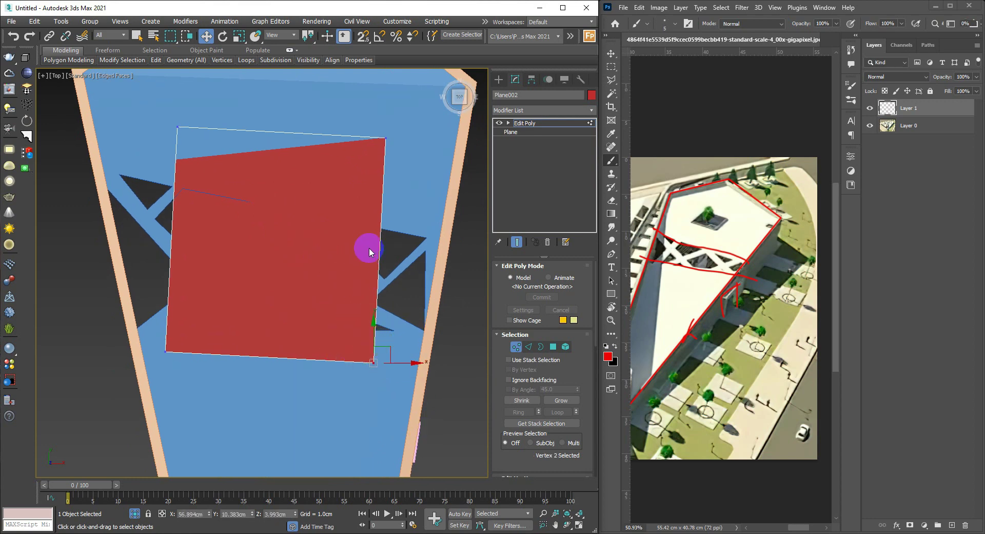
{"action": "left_click", "coordinate": [281, 40]}
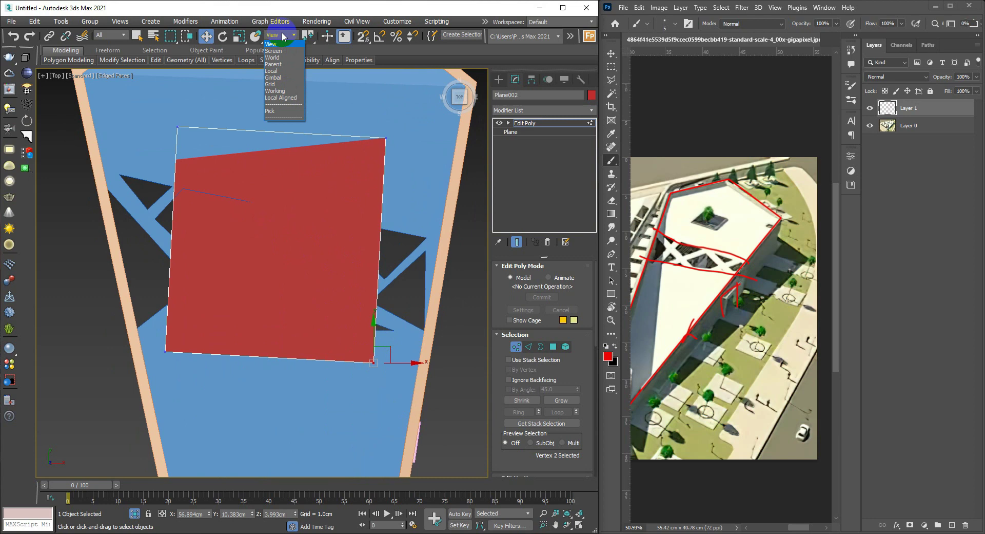
{"action": "left_click", "coordinate": [281, 70]}
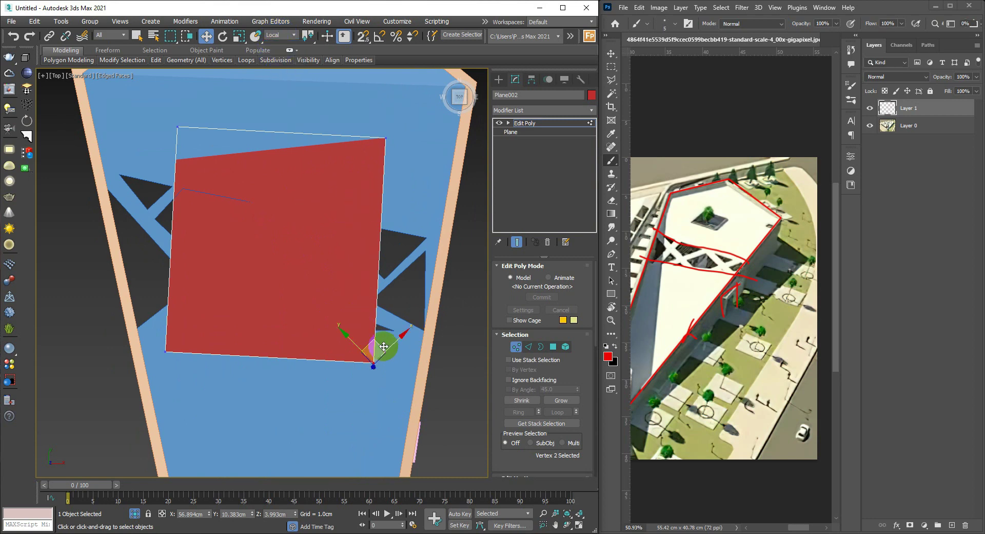
{"action": "left_click_drag", "start_coordinate": [381, 345], "coordinate": [431, 327]}
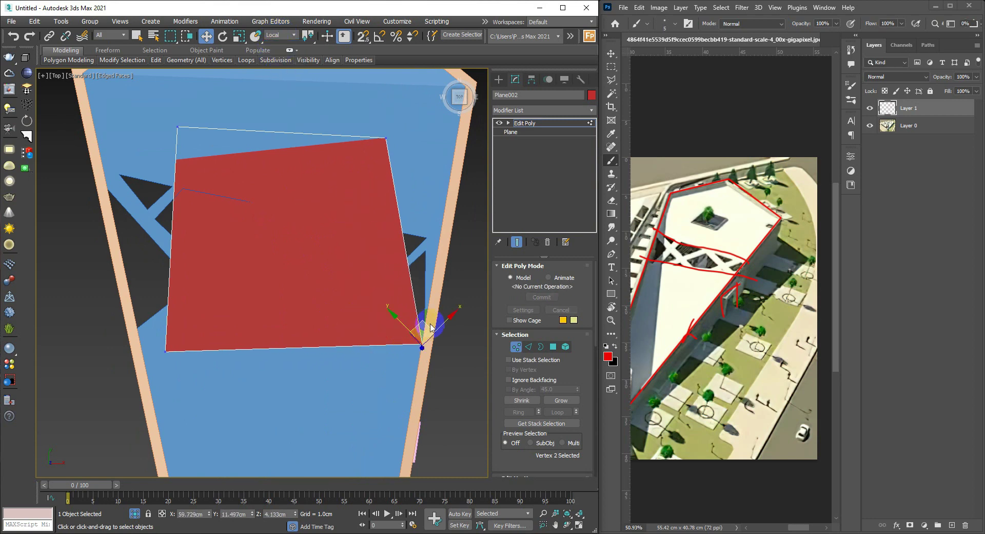
{"action": "left_click_drag", "start_coordinate": [368, 142], "coordinate": [424, 233]}
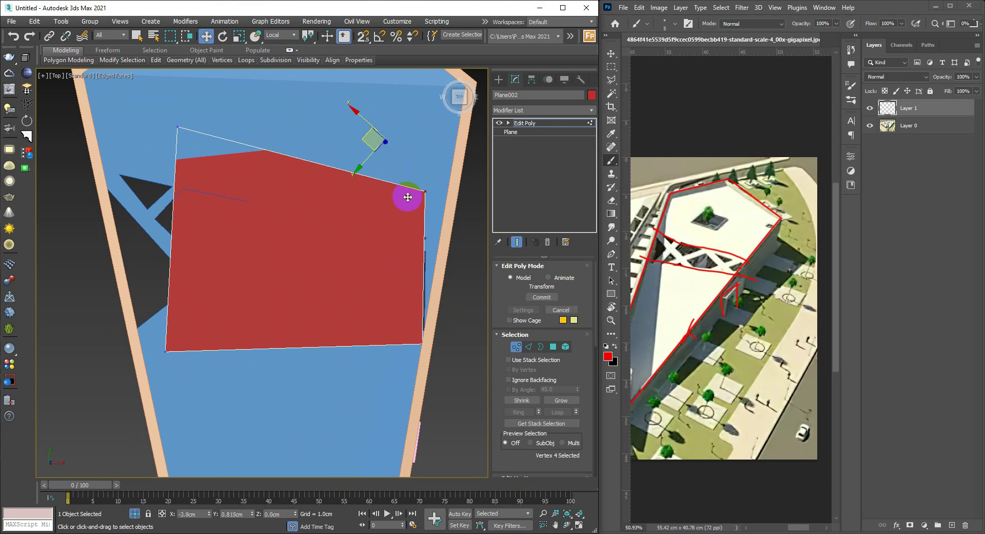
{"action": "left_click", "coordinate": [178, 129]}
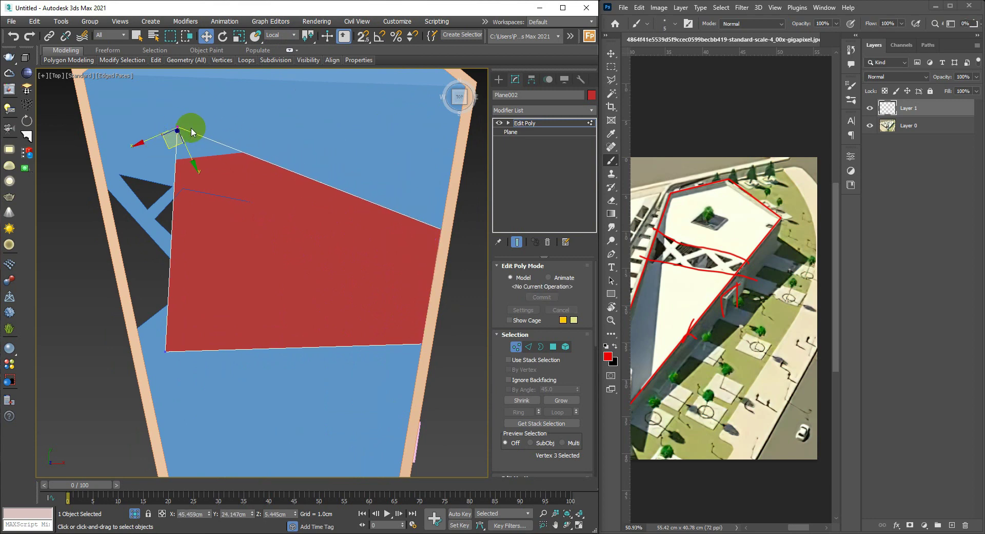
{"action": "left_click_drag", "start_coordinate": [176, 144], "coordinate": [99, 182]}
{"action": "left_click_drag", "start_coordinate": [190, 333], "coordinate": [148, 392]}
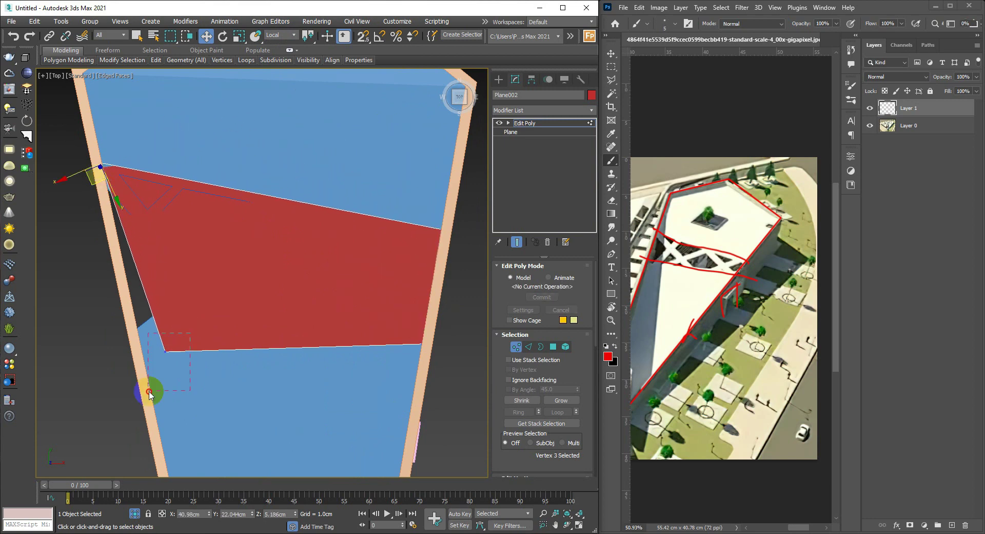
Step: From a low side view, move the last corner vertex onto the slab edge using View axes
{"action": "left_click_drag", "start_coordinate": [185, 347], "coordinate": [154, 334]}
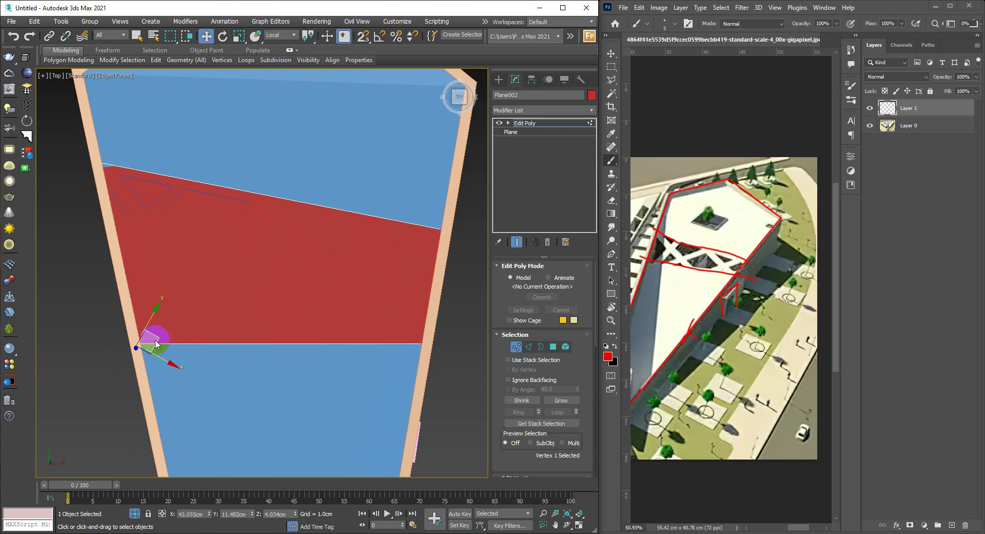
{"action": "middle_click_drag", "start_coordinate": [154, 333], "coordinate": [306, 301], "text": "alt"}
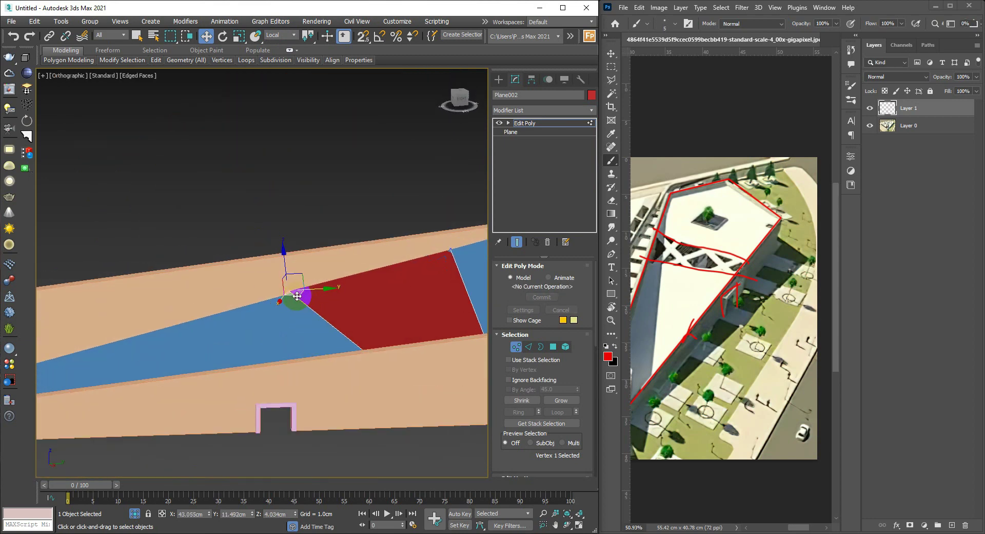
{"action": "left_click_drag", "start_coordinate": [297, 296], "coordinate": [282, 302]}
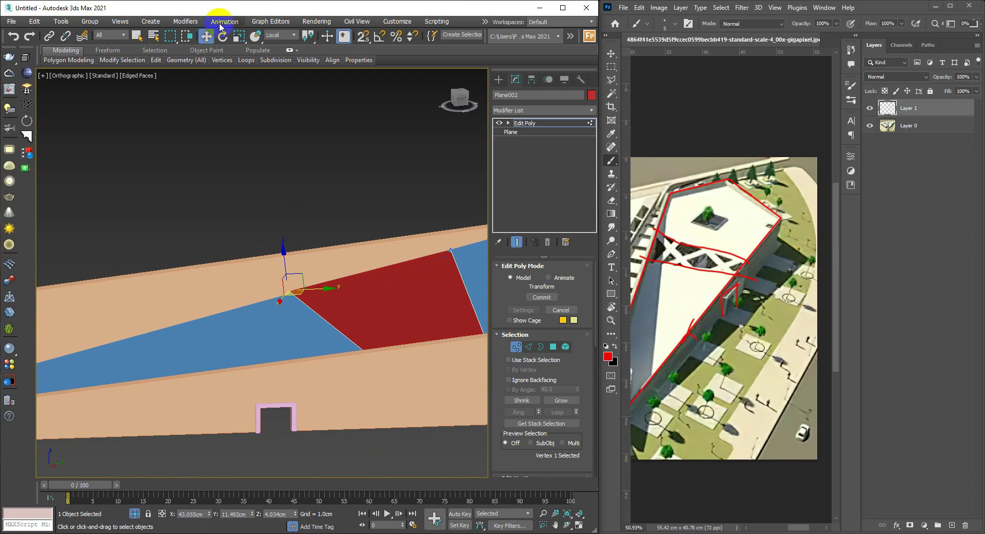
{"action": "left_click", "coordinate": [280, 35]}
{"action": "left_click", "coordinate": [276, 45]}
{"action": "mouse_move", "coordinate": [308, 305]}
{"action": "left_mouse_down"}
{"action": "mouse_move", "coordinate": [276, 289]}
{"action": "mouse_move", "coordinate": [238, 313]}
{"action": "left_mouse_up"}
{"action": "key", "text": "1"}
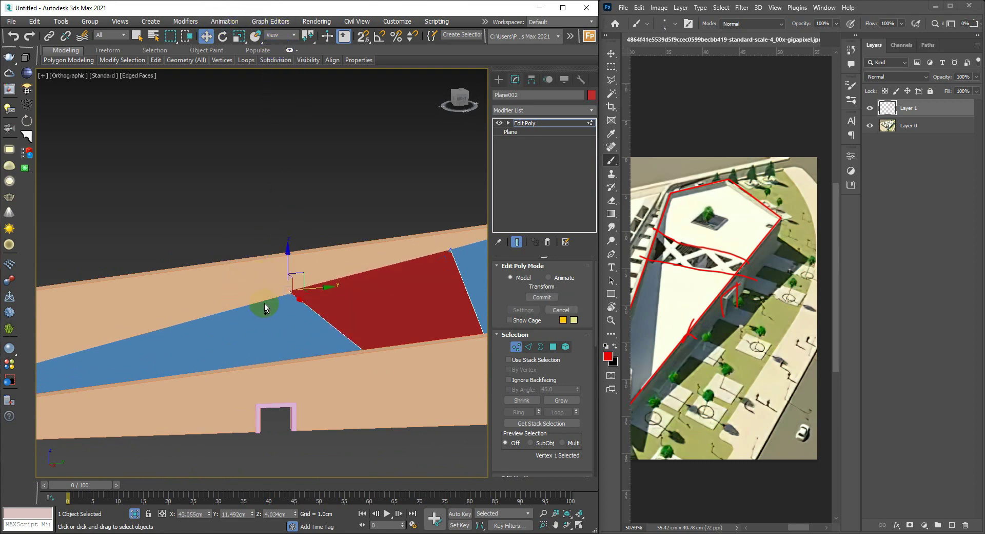
Step: Lower the red plane slightly below the slab's top surface
{"action": "mouse_move", "coordinate": [264, 302]}
{"action": "middle_mouse_down", "text": "alt"}
{"action": "mouse_move", "coordinate": [433, 304]}
{"action": "mouse_move", "coordinate": [314, 319]}
{"action": "middle_mouse_up", "text": "alt"}
{"action": "scroll", "coordinate": [331, 302], "scroll_direction": "up", "scroll_amount": 3}
{"action": "scroll", "coordinate": [331, 302], "scroll_direction": "up", "scroll_amount": 3}
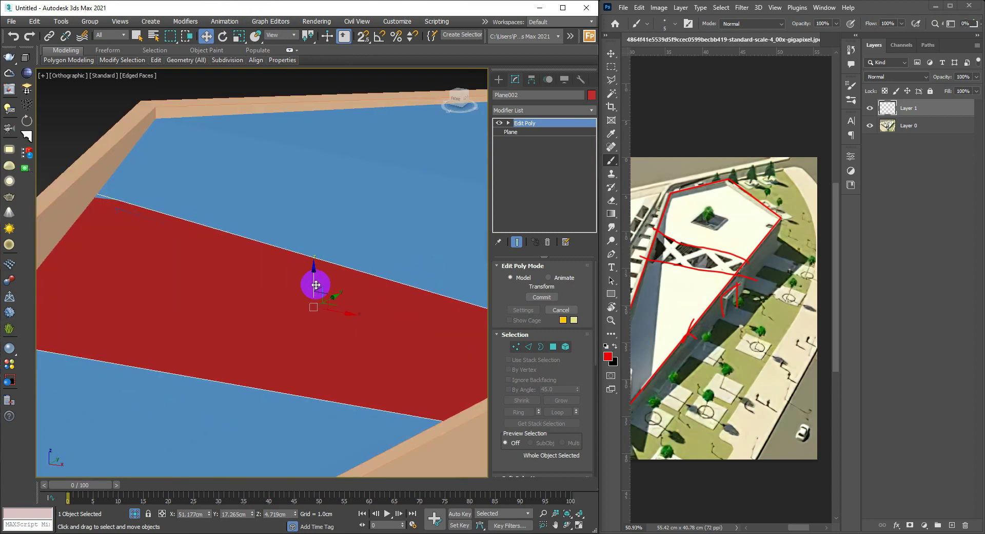
{"action": "left_click_drag", "start_coordinate": [315, 281], "coordinate": [315, 282]}
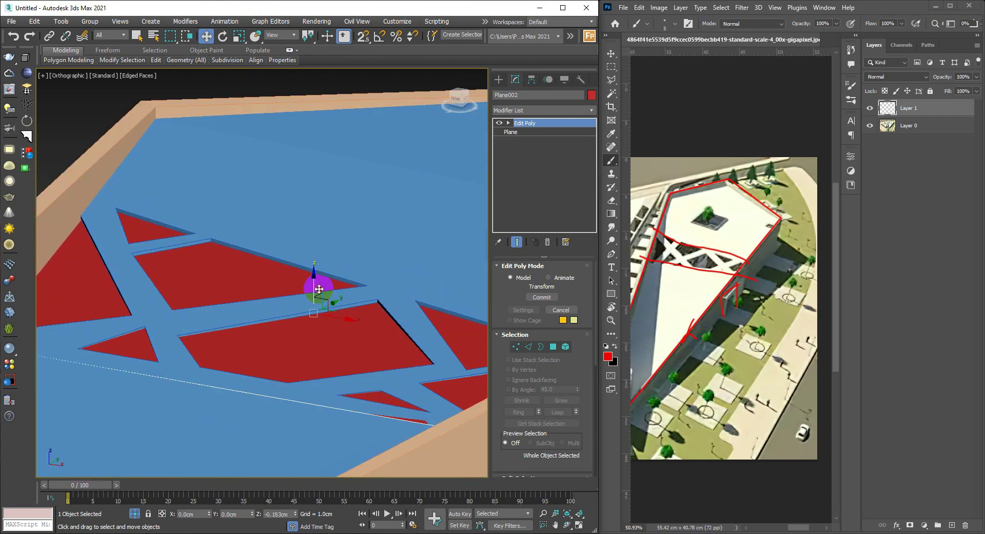
{"action": "mouse_move", "coordinate": [363, 323]}
{"action": "middle_mouse_down", "text": "alt"}
{"action": "mouse_move", "coordinate": [454, 345]}
{"action": "mouse_move", "coordinate": [303, 319]}
{"action": "mouse_move", "coordinate": [339, 243]}
{"action": "mouse_move", "coordinate": [352, 263]}
{"action": "mouse_move", "coordinate": [352, 323]}
{"action": "mouse_move", "coordinate": [390, 344]}
{"action": "mouse_move", "coordinate": [399, 293]}
{"action": "middle_mouse_up", "text": "alt"}
{"action": "scroll", "coordinate": [425, 359], "scroll_direction": "down", "scroll_amount": 2}
Step: Select the slab object and bring up the Material Editor with M
{"action": "left_click", "coordinate": [425, 356]}
{"action": "left_click", "coordinate": [397, 314]}
{"action": "middle_click_drag", "start_coordinate": [385, 293], "coordinate": [382, 289]}
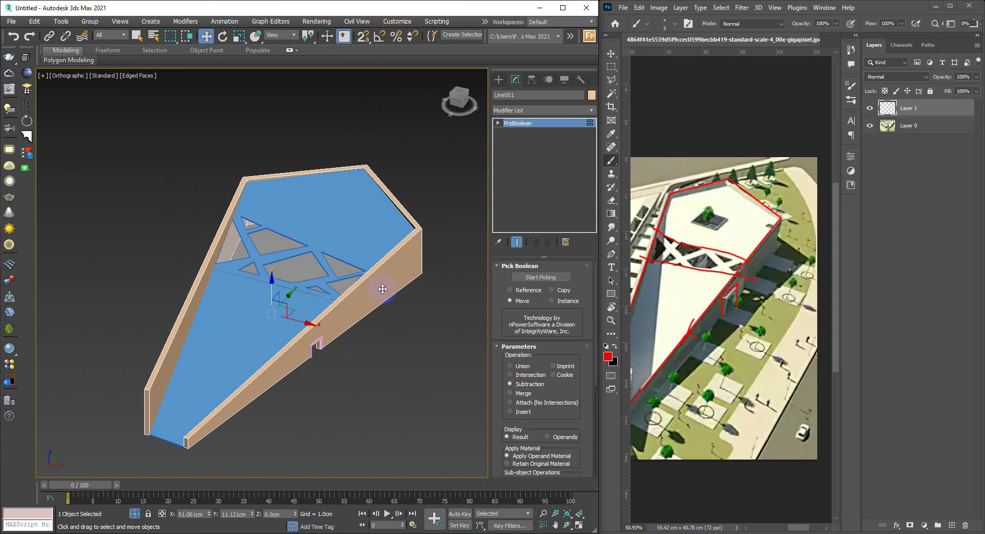
{"action": "key", "text": "m"}
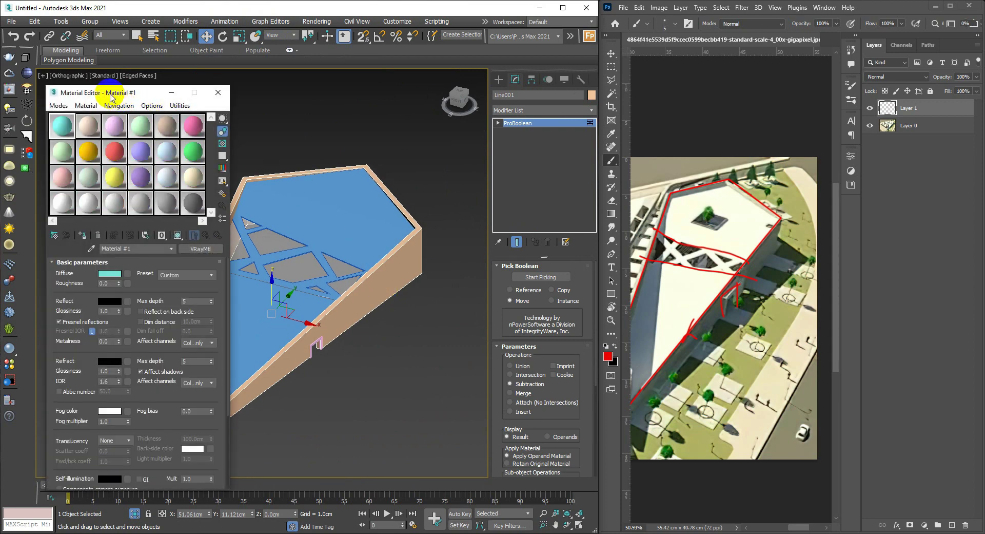
Step: Apply a light grey material to the slab and a darker grey one to the walls
{"action": "mouse_move", "coordinate": [111, 96]}
{"action": "left_mouse_down"}
{"action": "mouse_move", "coordinate": [528, 92]}
{"action": "mouse_move", "coordinate": [521, 99]}
{"action": "left_mouse_up"}
{"action": "left_click", "coordinate": [524, 204]}
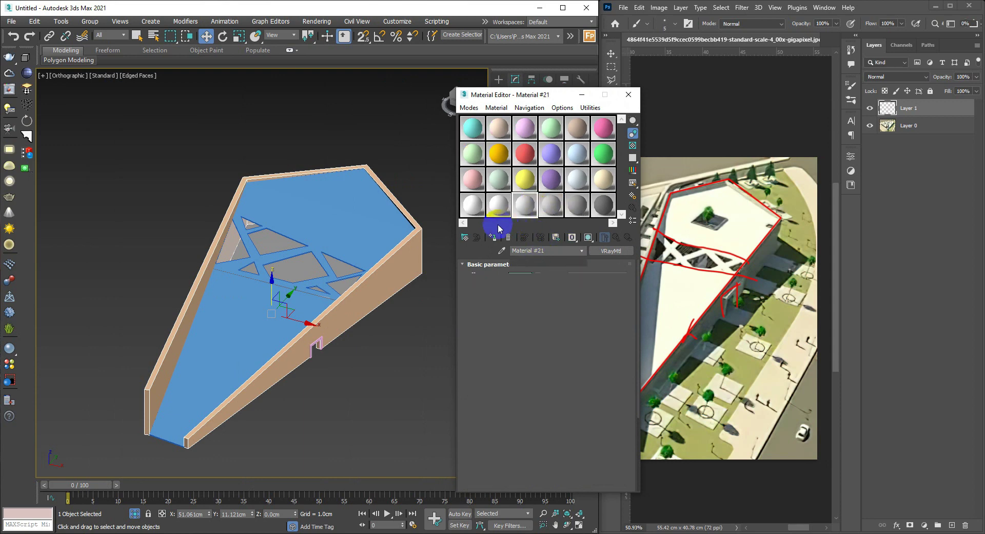
{"action": "left_click", "coordinate": [494, 237]}
{"action": "left_click", "coordinate": [341, 232]}
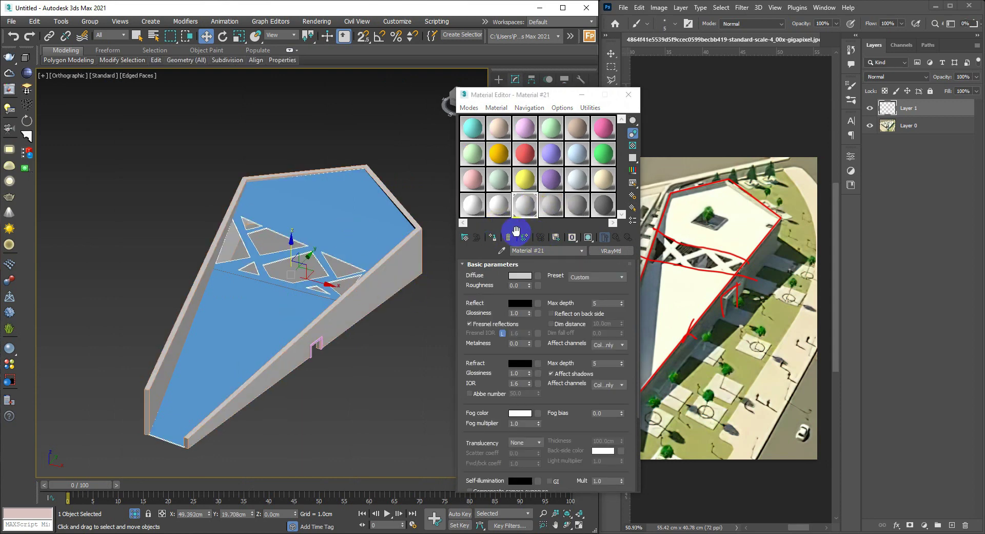
{"action": "left_click", "coordinate": [408, 259]}
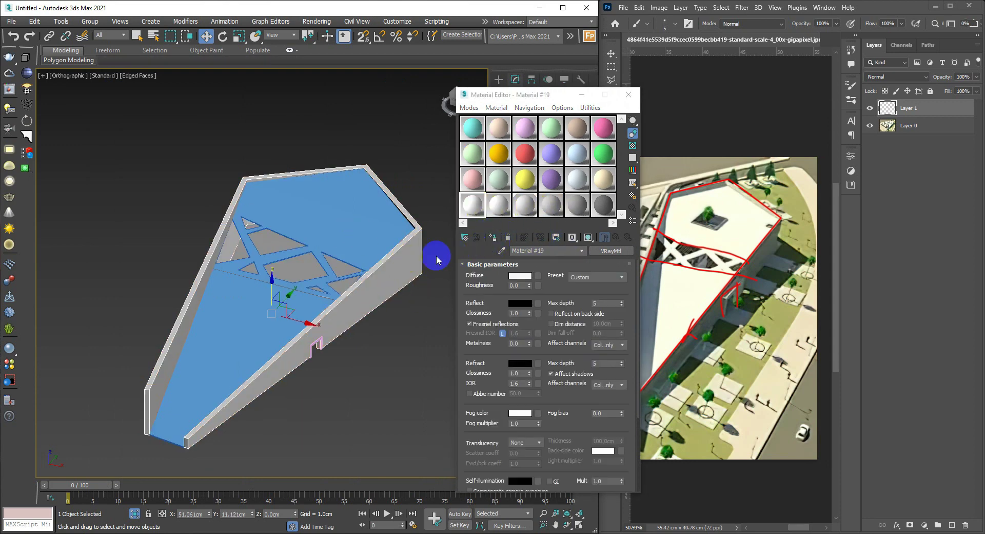
{"action": "left_click", "coordinate": [552, 216]}
{"action": "left_click", "coordinate": [578, 206]}
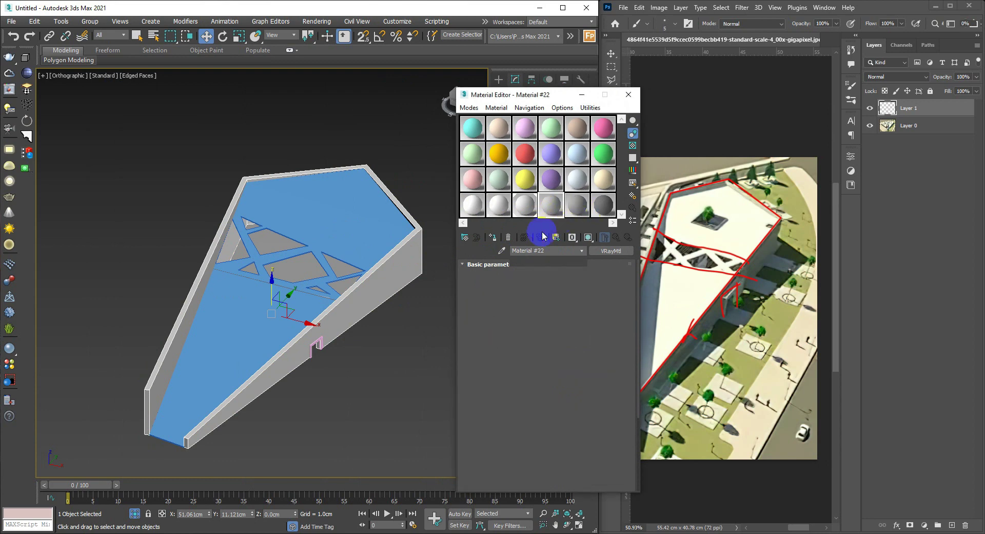
{"action": "left_click", "coordinate": [493, 237]}
Step: Set the object colour of all four model parts to black
{"action": "left_click", "coordinate": [433, 329]}
{"action": "middle_click_drag", "start_coordinate": [433, 328], "coordinate": [389, 328]}
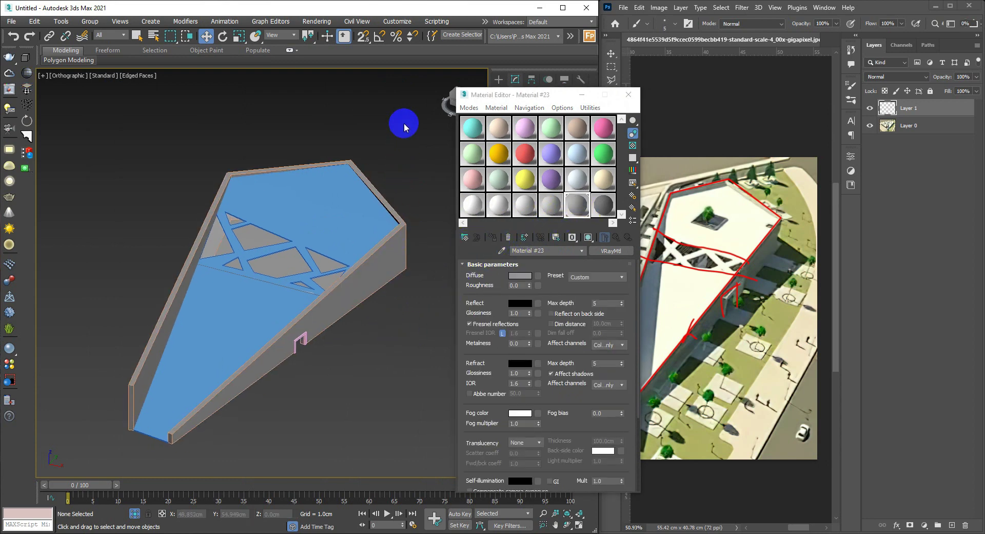
{"action": "left_click_drag", "start_coordinate": [404, 127], "coordinate": [125, 432]}
{"action": "left_click_drag", "start_coordinate": [563, 93], "coordinate": [329, 94]}
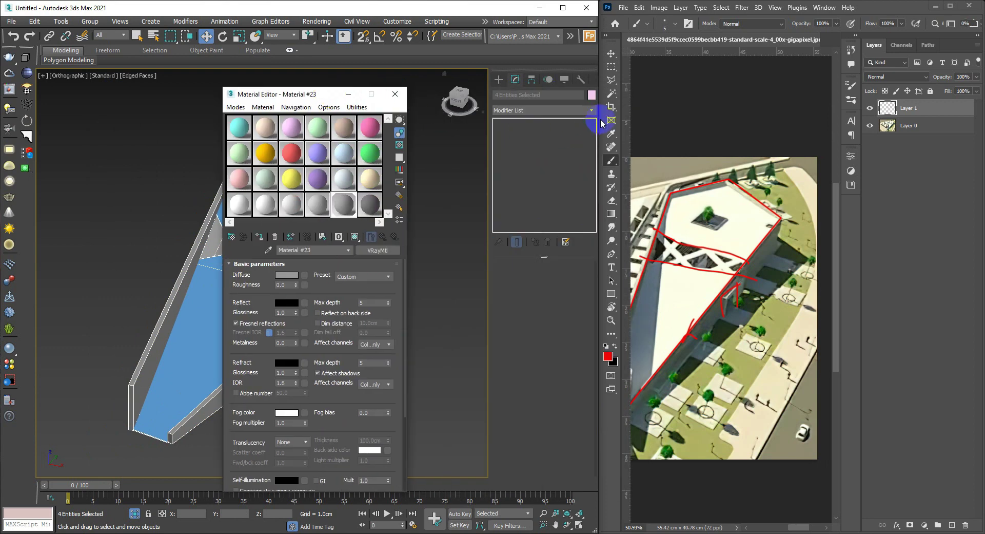
{"action": "left_click", "coordinate": [593, 95]}
{"action": "left_click", "coordinate": [724, 212]}
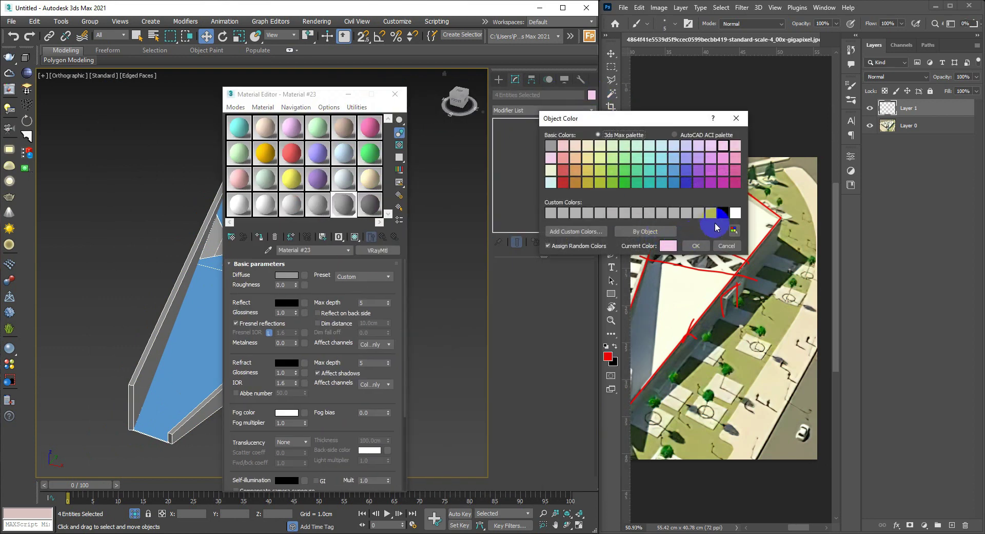
{"action": "left_click", "coordinate": [688, 245]}
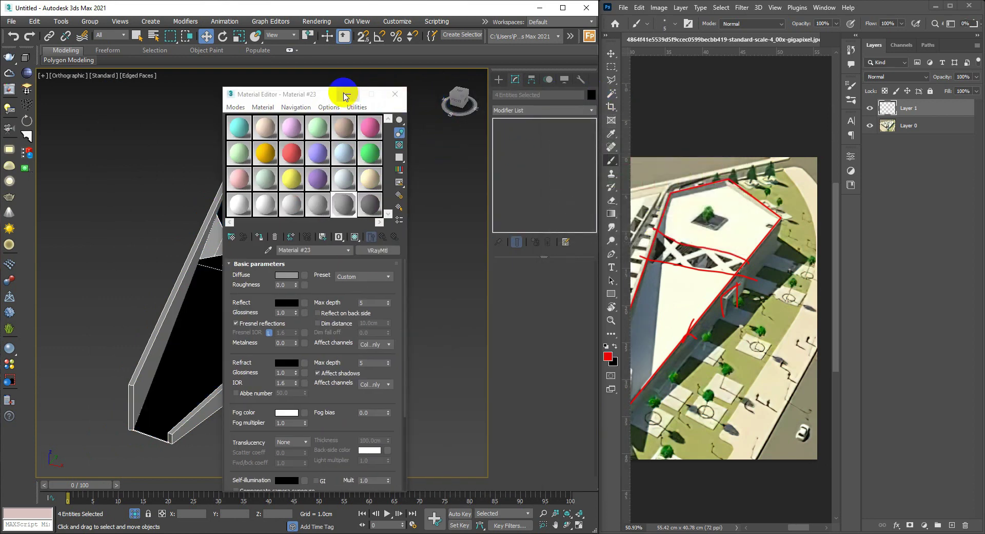
Step: Assign the light grey Material #20 to the slab alone
{"action": "left_click_drag", "start_coordinate": [321, 94], "coordinate": [589, 96]}
{"action": "left_click", "coordinate": [333, 208]}
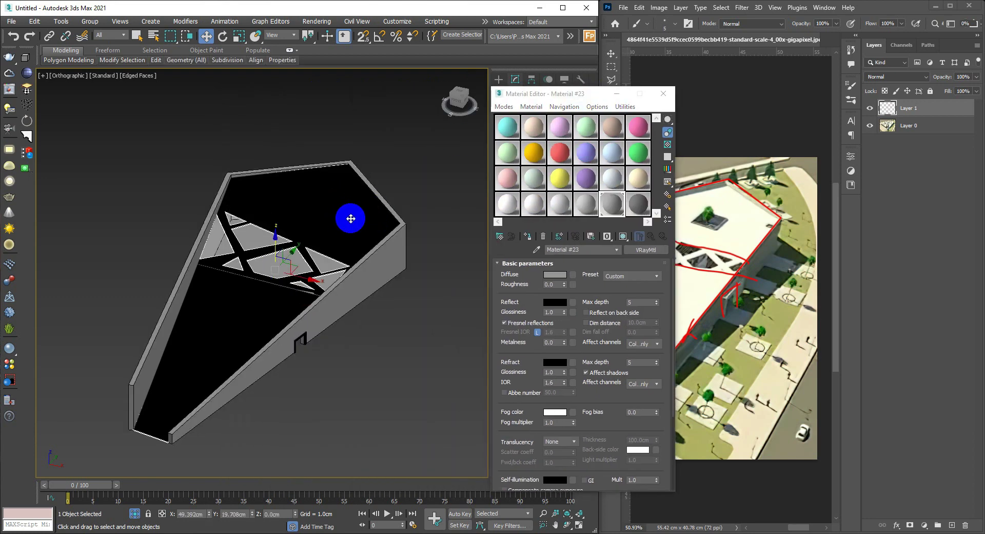
{"action": "left_click", "coordinate": [534, 203]}
{"action": "left_click", "coordinate": [530, 238]}
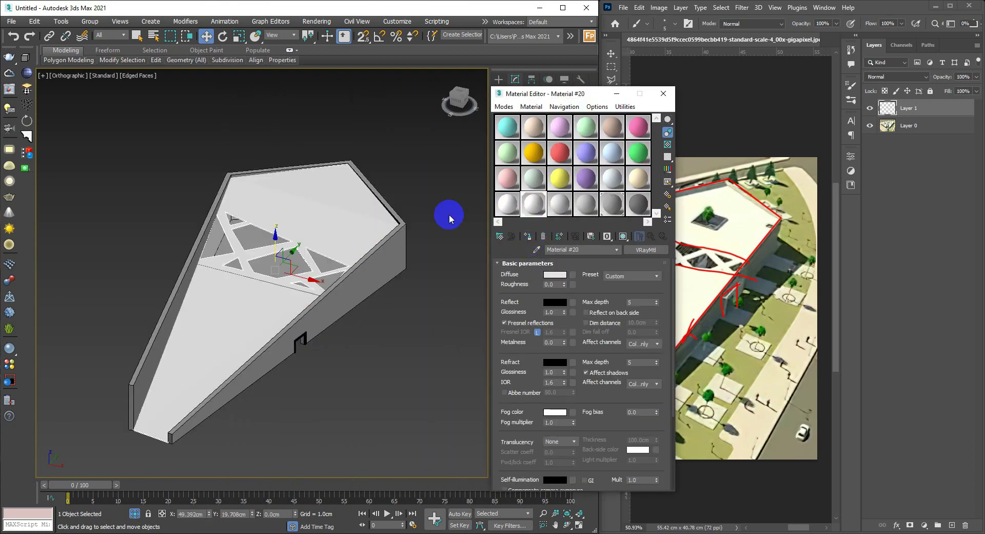
{"action": "left_click", "coordinate": [663, 92]}
Step: Give the small rod on the side wall Material #20 as well
{"action": "left_click", "coordinate": [461, 235]}
{"action": "scroll", "coordinate": [461, 235], "scroll_direction": "down", "scroll_amount": 2}
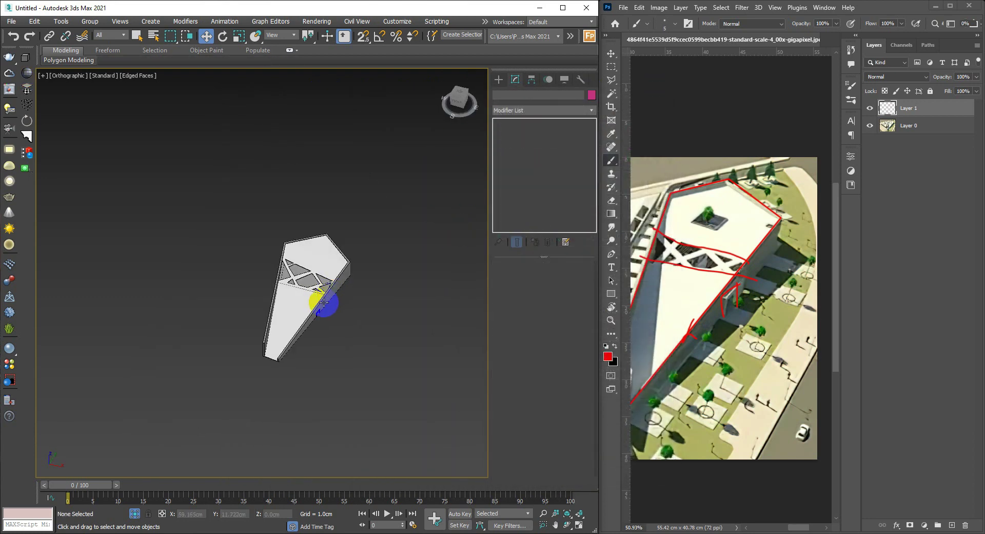
{"action": "scroll", "coordinate": [325, 292], "scroll_direction": "up", "scroll_amount": 3}
{"action": "scroll", "coordinate": [317, 308], "scroll_direction": "up", "scroll_amount": 2}
{"action": "left_click", "coordinate": [329, 284]}
{"action": "scroll", "coordinate": [329, 284], "scroll_direction": "down", "scroll_amount": 2}
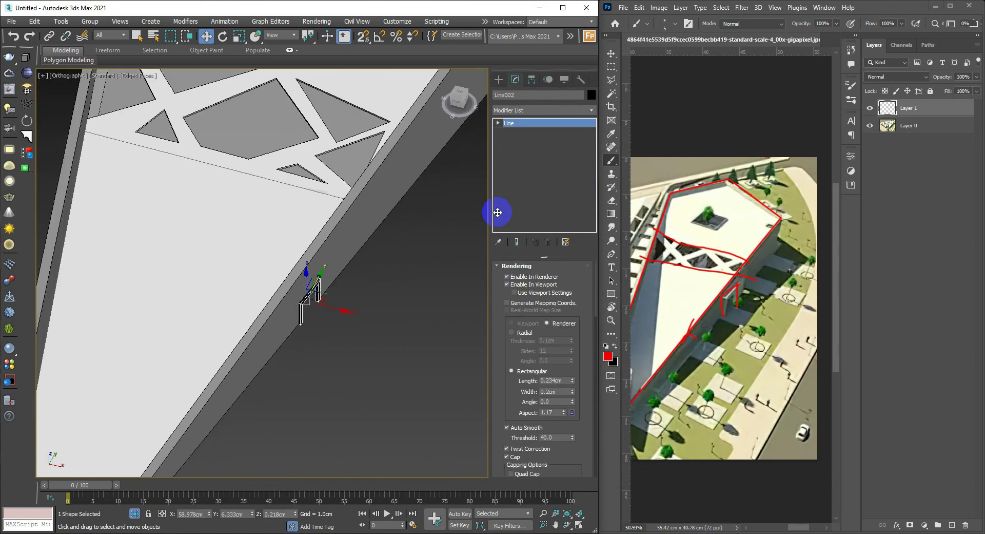
{"action": "key", "text": "m"}
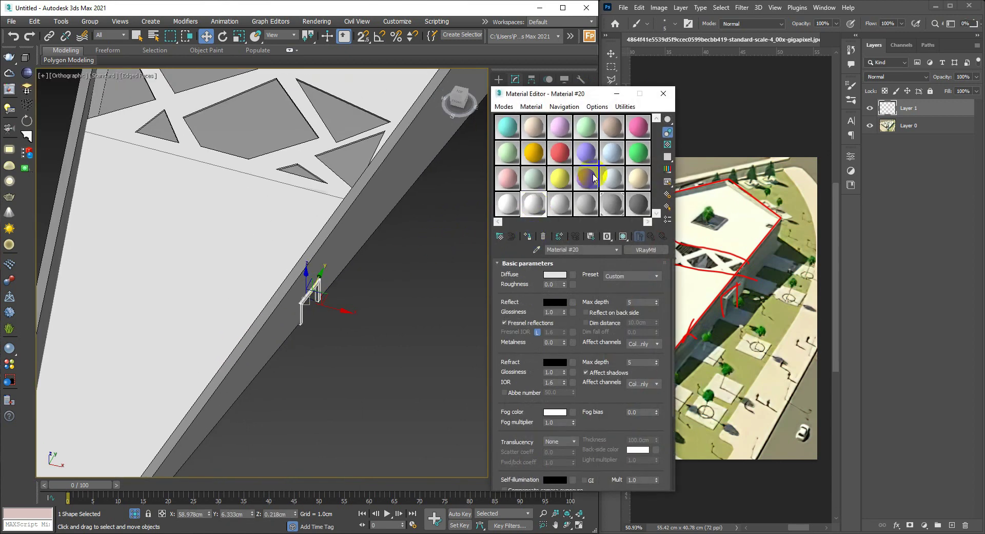
{"action": "left_click", "coordinate": [663, 94]}
{"action": "scroll", "coordinate": [399, 267], "scroll_direction": "down", "scroll_amount": 5}
{"action": "left_click", "coordinate": [399, 267]}
Step: Clear the selection, pan the reference image left and undo the yellow and blue marks
{"action": "middle_click_drag", "start_coordinate": [374, 238], "coordinate": [370, 275]}
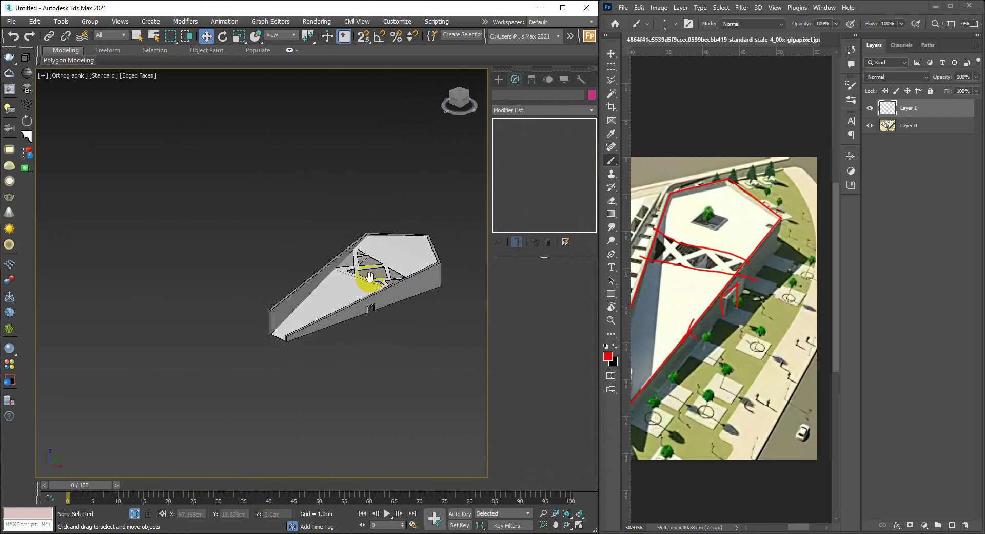
{"action": "scroll", "coordinate": [369, 276], "scroll_direction": "up", "scroll_amount": 2}
{"action": "scroll", "coordinate": [372, 283], "scroll_direction": "up", "scroll_amount": 2}
{"action": "scroll", "coordinate": [372, 283], "scroll_direction": "up", "scroll_amount": 1}
{"action": "scroll", "coordinate": [695, 259], "scroll_direction": "down", "scroll_amount": 1, "text": "alt"}
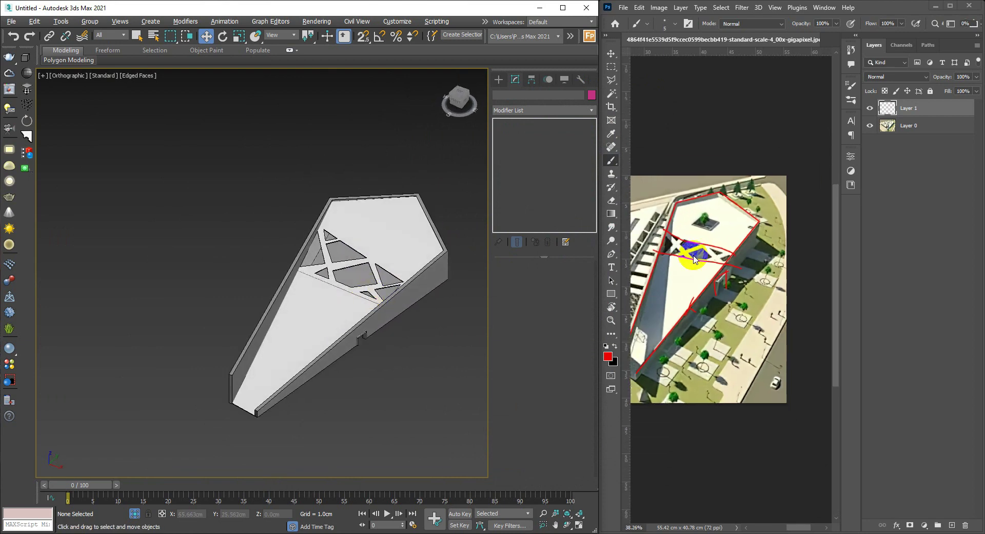
{"action": "left_click_drag", "start_coordinate": [695, 259], "coordinate": [762, 265]}
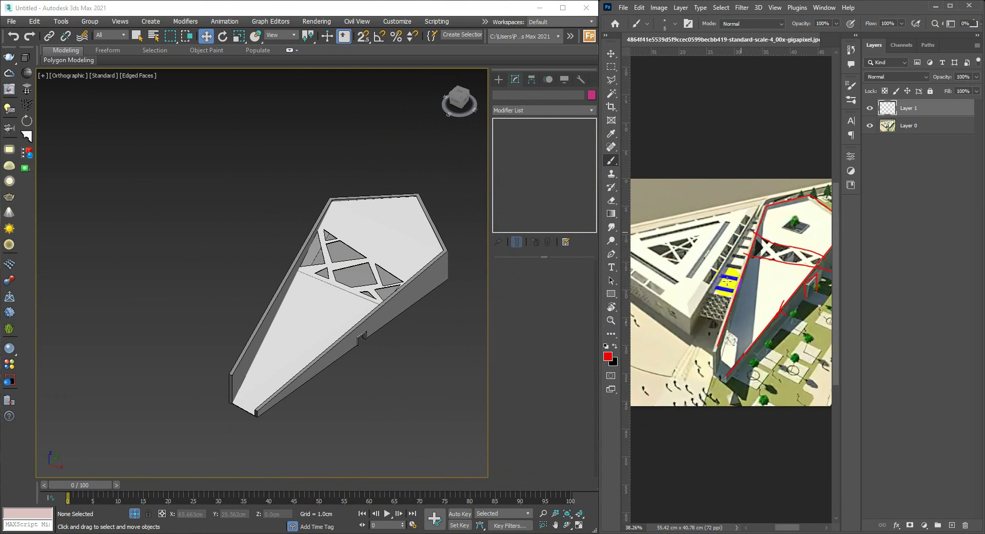
{"action": "key", "text": "ctrl+z"}
Step: In Top view, draw a pink plane beside the slab's slanted left edge
{"action": "key", "text": "t"}
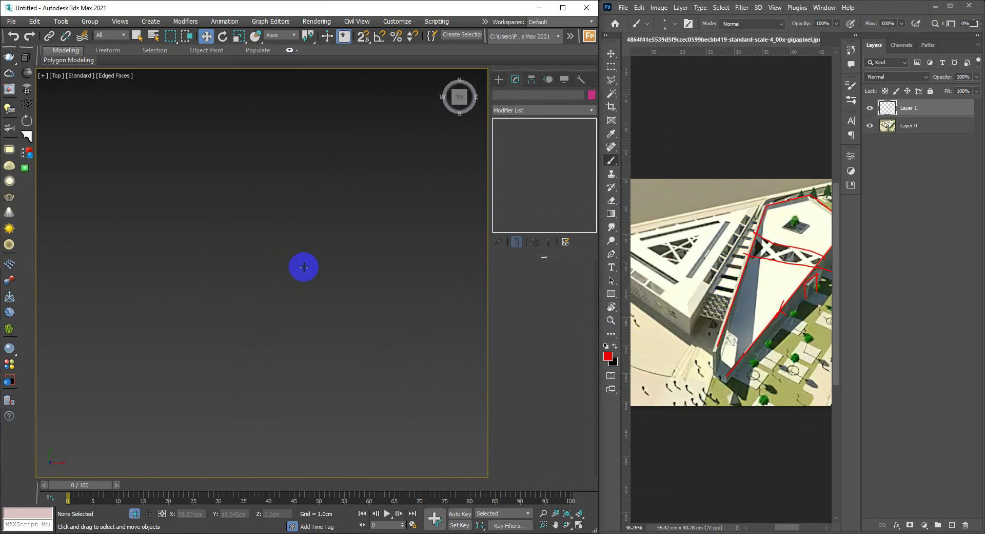
{"action": "right_click", "coordinate": [333, 285]}
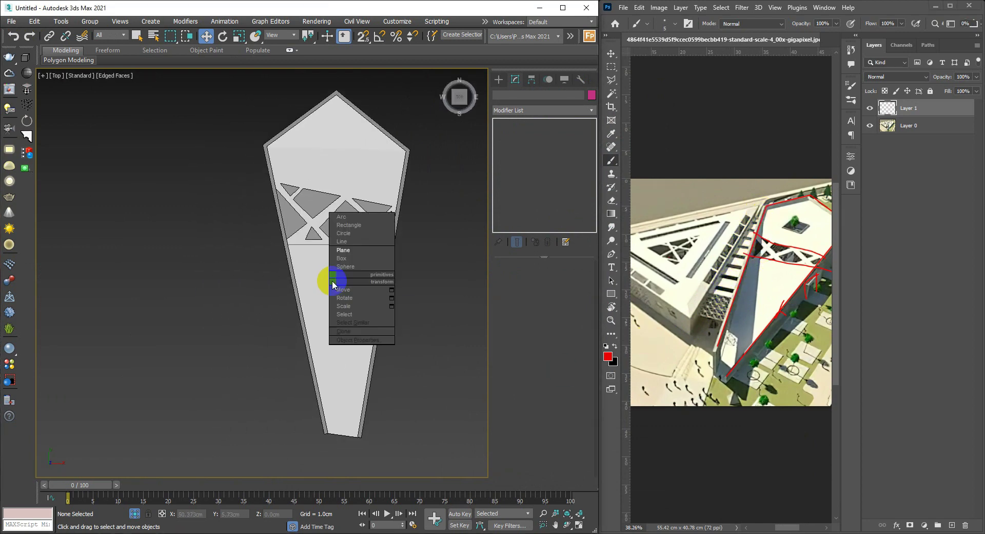
{"action": "left_click", "coordinate": [353, 242]}
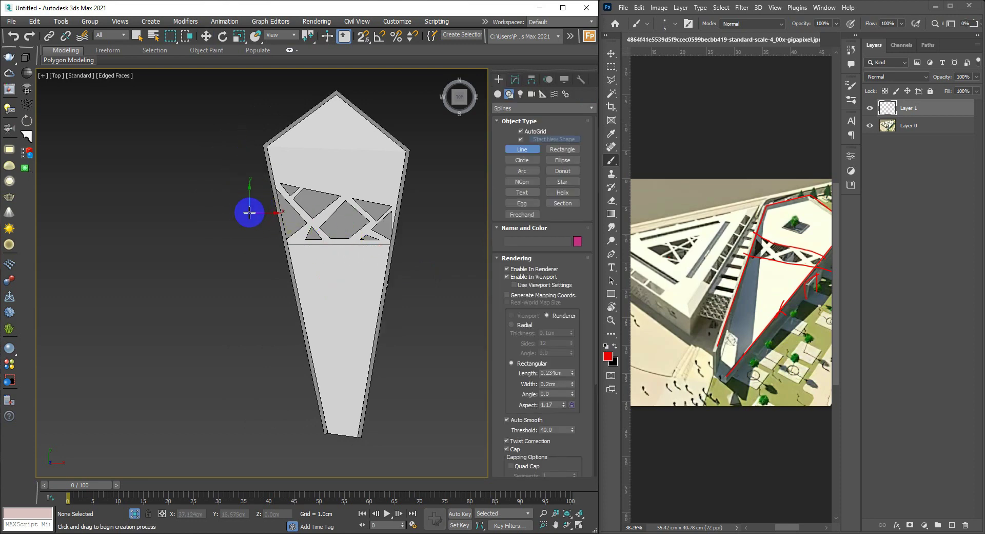
{"action": "right_click", "coordinate": [261, 217]}
{"action": "right_click", "coordinate": [261, 216]}
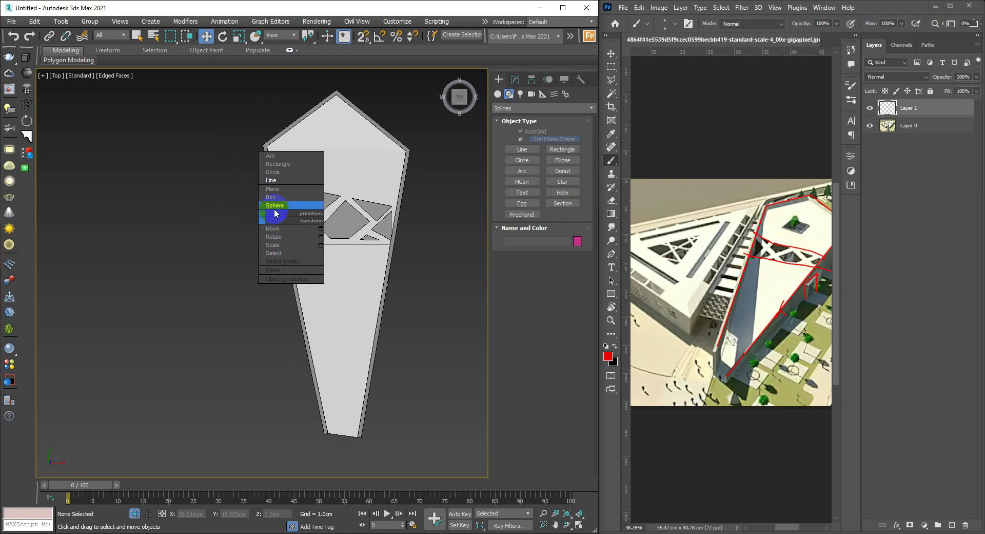
{"action": "left_click", "coordinate": [272, 189]}
{"action": "scroll", "coordinate": [413, 184], "scroll_direction": "up", "scroll_amount": 2}
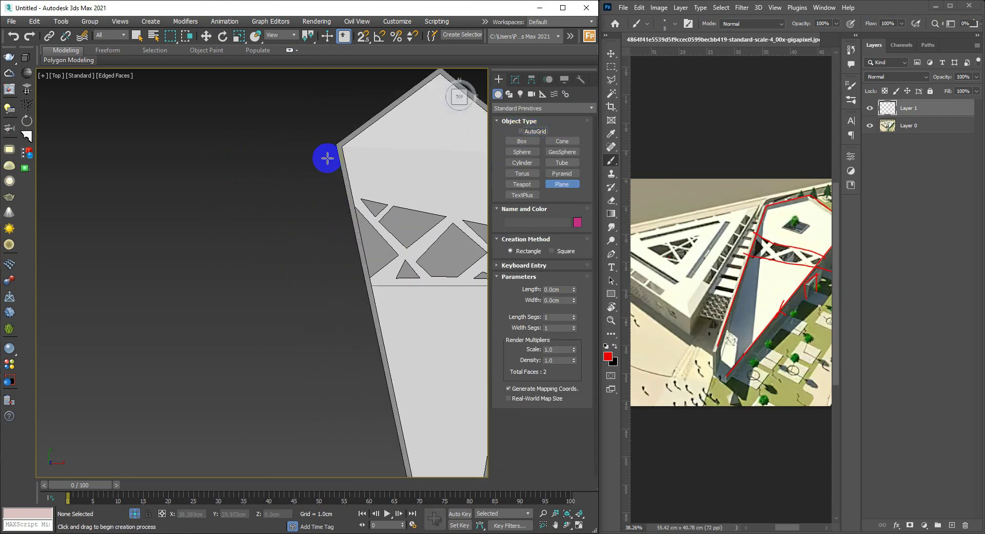
{"action": "left_click_drag", "start_coordinate": [349, 187], "coordinate": [287, 360]}
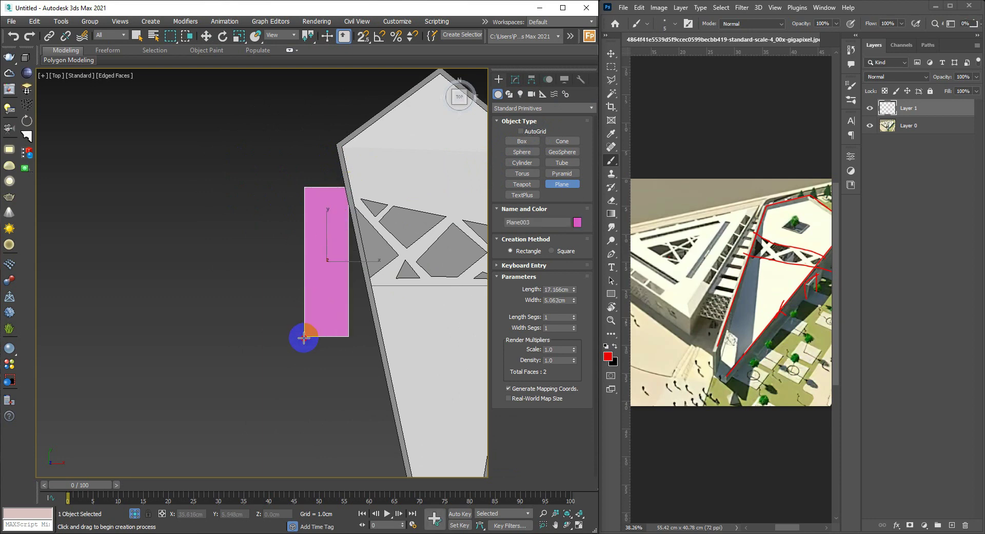
{"action": "key", "text": "w"}
Step: Move the plane's corner vertices so it tapers along the slab's left edge
{"action": "middle_click_drag", "start_coordinate": [321, 288], "coordinate": [314, 269]}
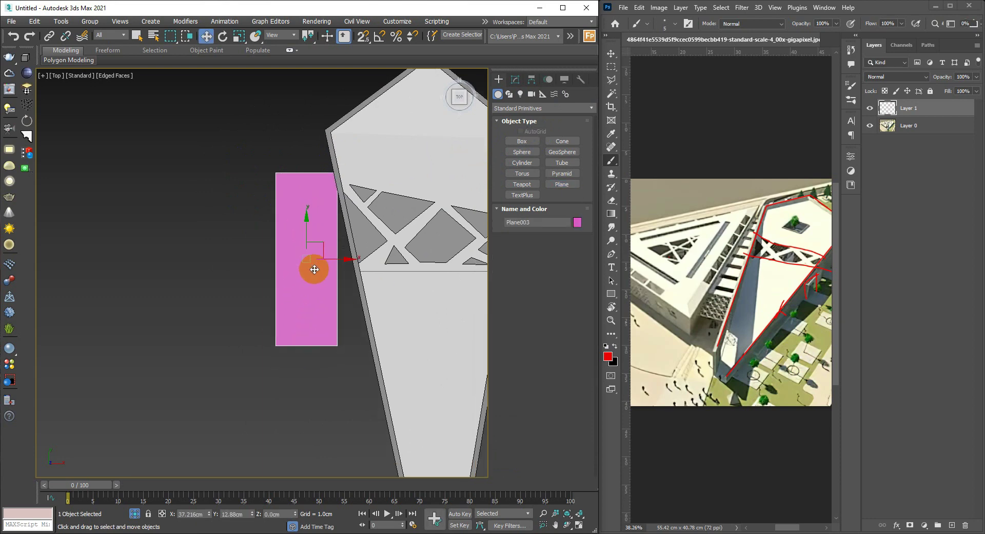
{"action": "scroll", "coordinate": [312, 265], "scroll_direction": "down", "scroll_amount": 3}
{"action": "scroll", "coordinate": [291, 266], "scroll_direction": "up", "scroll_amount": 4}
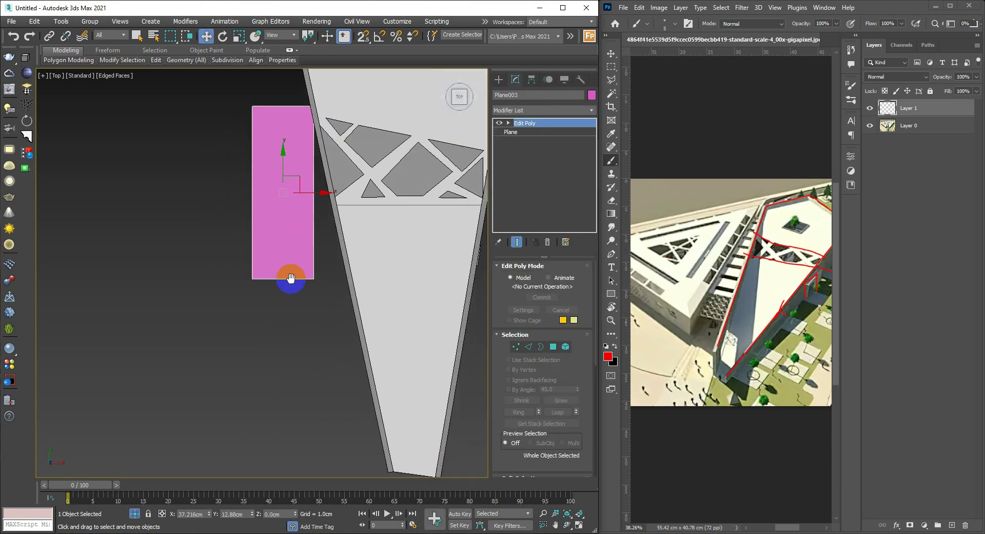
{"action": "mouse_move", "coordinate": [307, 256]}
{"action": "left_mouse_down"}
{"action": "mouse_move", "coordinate": [333, 264]}
{"action": "mouse_move", "coordinate": [394, 413]}
{"action": "left_mouse_up"}
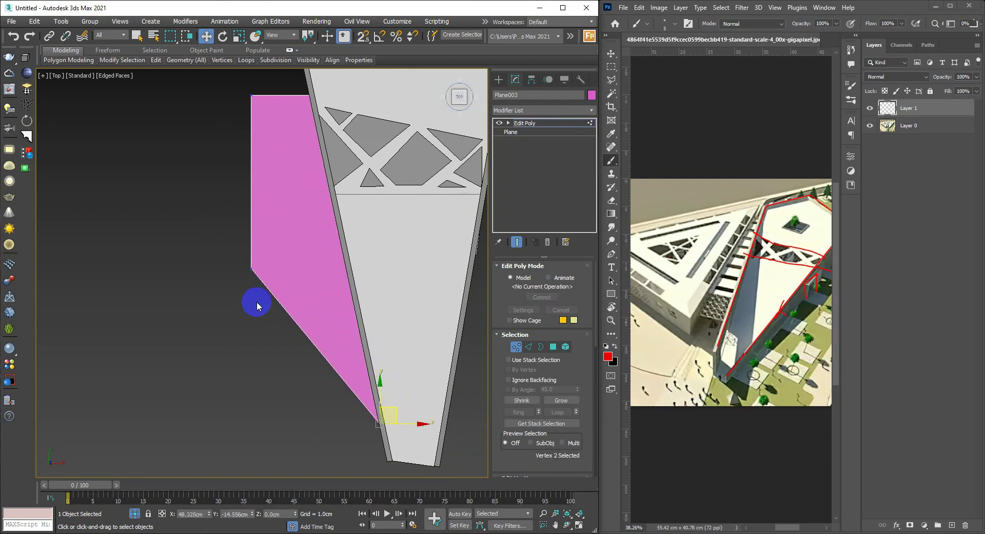
{"action": "mouse_move", "coordinate": [246, 262]}
{"action": "left_mouse_down"}
{"action": "mouse_move", "coordinate": [272, 272]}
{"action": "mouse_move", "coordinate": [323, 374]}
{"action": "mouse_move", "coordinate": [321, 411]}
{"action": "left_mouse_up"}
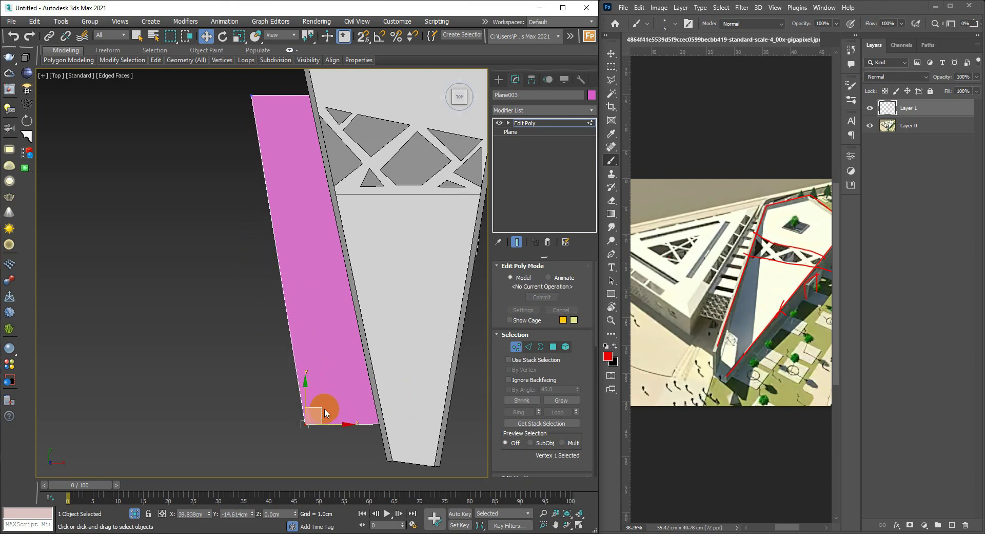
{"action": "middle_click_drag", "start_coordinate": [328, 183], "coordinate": [330, 213]}
{"action": "left_click", "coordinate": [278, 126], "text": "ctrl"}
{"action": "left_click_drag", "start_coordinate": [278, 127], "coordinate": [330, 125]}
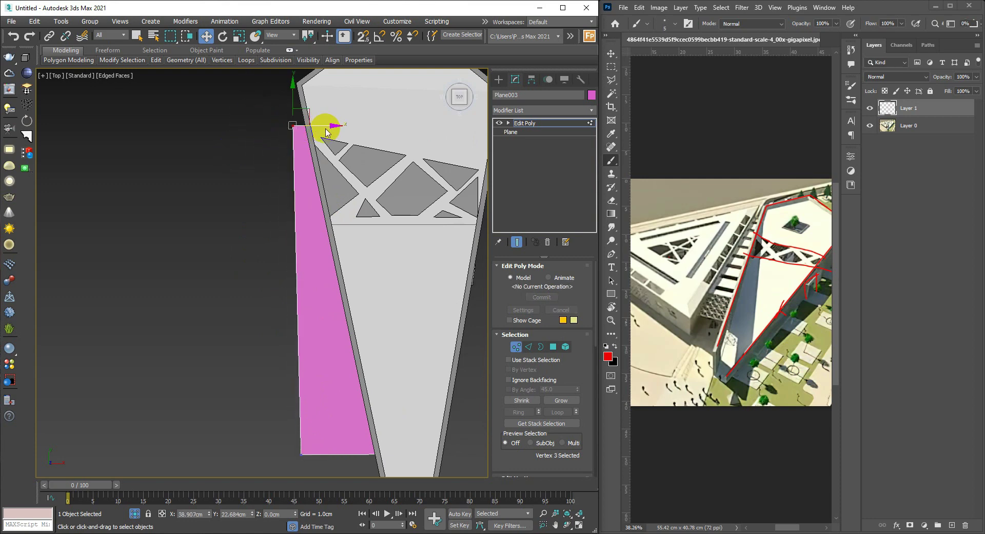
Step: Raise the pink plane slightly upward on Z
{"action": "key", "text": "1"}
{"action": "mouse_move", "coordinate": [329, 125]}
{"action": "middle_mouse_down", "text": "alt"}
{"action": "mouse_move", "coordinate": [310, 176]}
{"action": "mouse_move", "coordinate": [419, 255]}
{"action": "mouse_move", "coordinate": [319, 233]}
{"action": "mouse_move", "coordinate": [330, 215]}
{"action": "mouse_move", "coordinate": [359, 213]}
{"action": "mouse_move", "coordinate": [286, 265]}
{"action": "middle_mouse_up", "text": "alt"}
{"action": "mouse_move", "coordinate": [285, 265]}
{"action": "left_mouse_down"}
{"action": "mouse_move", "coordinate": [241, 260]}
{"action": "mouse_move", "coordinate": [247, 232]}
{"action": "left_mouse_up"}
{"action": "mouse_move", "coordinate": [247, 232]}
{"action": "middle_mouse_down", "text": "alt"}
{"action": "mouse_move", "coordinate": [312, 268]}
{"action": "mouse_move", "coordinate": [380, 242]}
{"action": "mouse_move", "coordinate": [362, 267]}
{"action": "mouse_move", "coordinate": [376, 307]}
{"action": "middle_mouse_up", "text": "alt"}
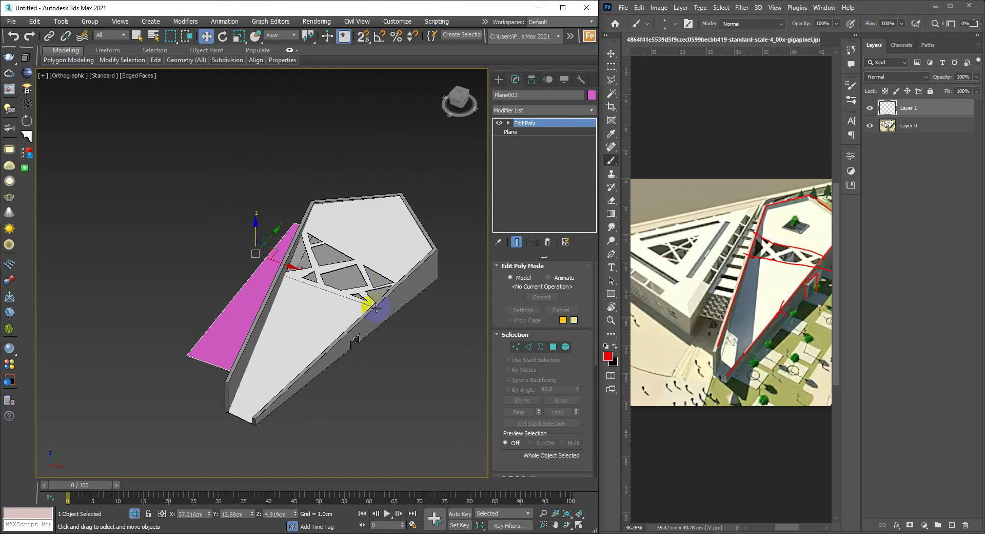
Step: Select the plane's two long side edges and connect them with a new edge
{"action": "left_click_drag", "start_coordinate": [758, 241], "coordinate": [763, 233]}
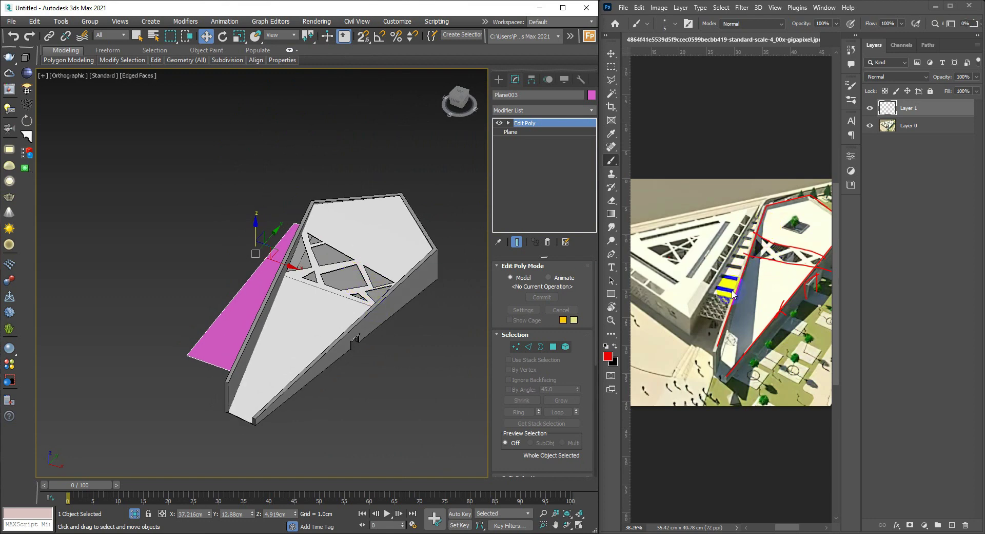
{"action": "mouse_move", "coordinate": [308, 298]}
{"action": "middle_mouse_down", "text": "alt"}
{"action": "mouse_move", "coordinate": [247, 297]}
{"action": "mouse_move", "coordinate": [321, 297]}
{"action": "mouse_move", "coordinate": [345, 307]}
{"action": "mouse_move", "coordinate": [345, 318]}
{"action": "middle_mouse_up", "text": "alt"}
{"action": "key", "text": "2"}
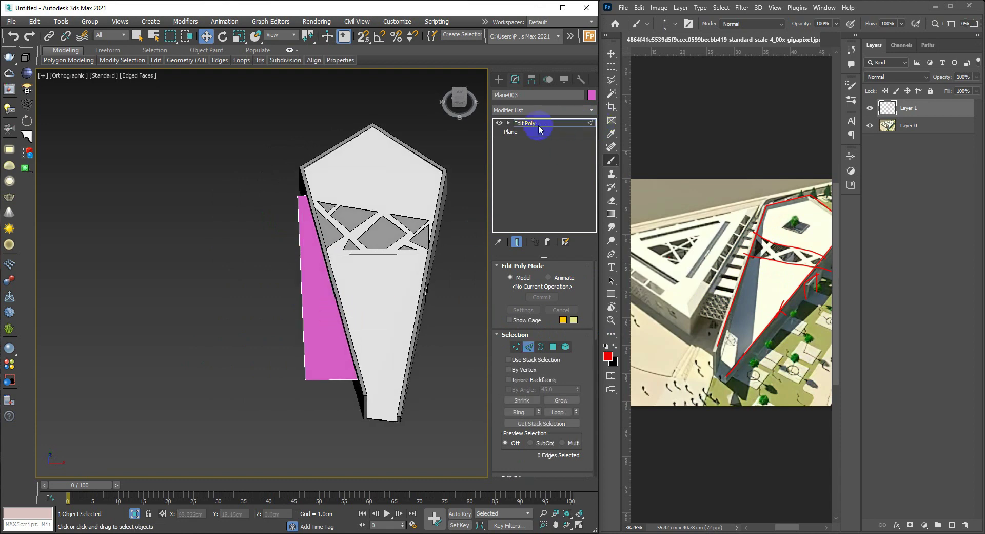
{"action": "left_click_drag", "start_coordinate": [382, 273], "coordinate": [187, 299]}
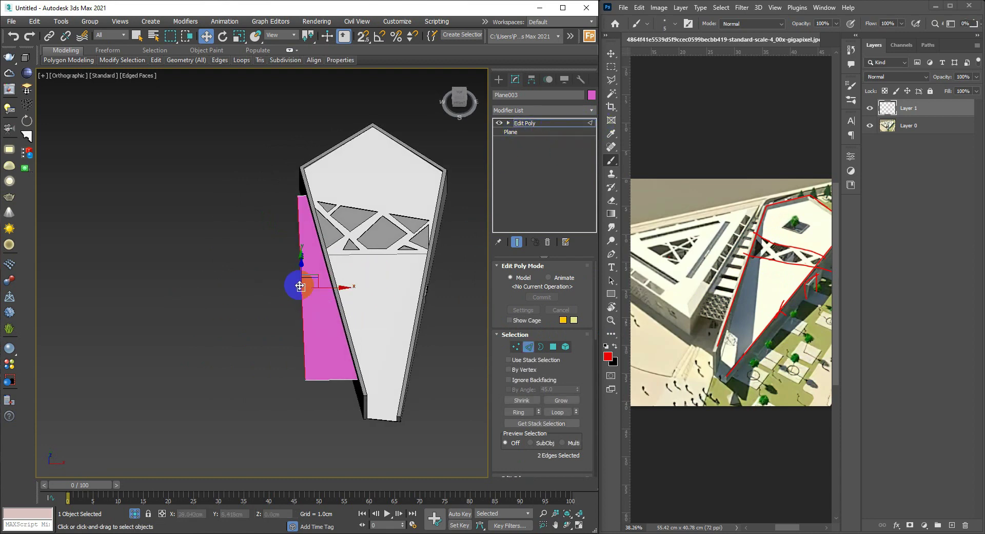
{"action": "mouse_move", "coordinate": [324, 311]}
{"action": "middle_mouse_down", "text": "alt"}
{"action": "mouse_move", "coordinate": [284, 281]}
{"action": "mouse_move", "coordinate": [327, 282]}
{"action": "middle_mouse_up", "text": "alt"}
{"action": "left_click_drag", "start_coordinate": [392, 262], "coordinate": [162, 276]}
{"action": "right_click", "coordinate": [380, 290]}
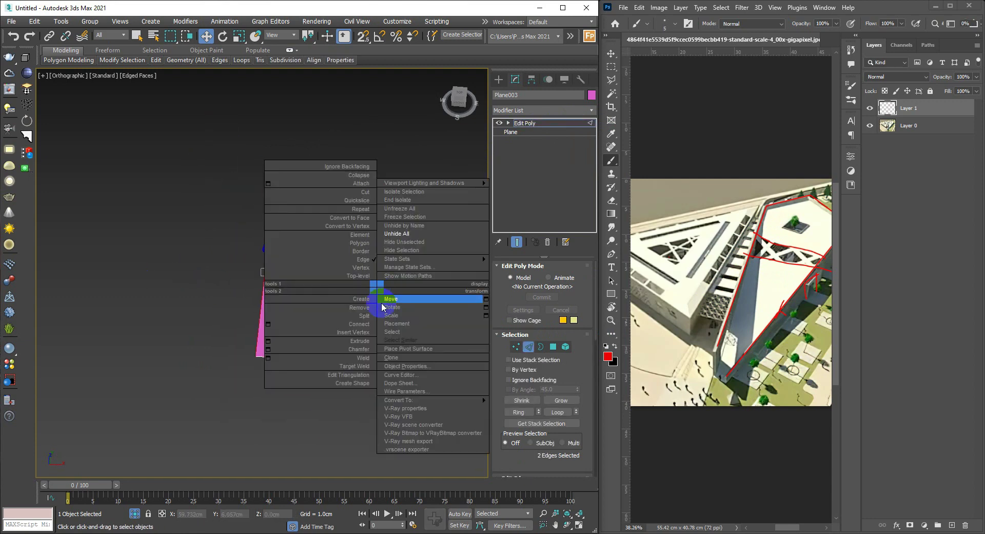
{"action": "left_click", "coordinate": [267, 324]}
Step: Slide the connecting edge toward the plane's wider end and commit it
{"action": "mouse_move", "coordinate": [286, 319]}
{"action": "middle_mouse_down", "text": "alt"}
{"action": "mouse_move", "coordinate": [318, 341]}
{"action": "mouse_move", "coordinate": [397, 349]}
{"action": "mouse_move", "coordinate": [358, 270]}
{"action": "middle_mouse_up", "text": "alt"}
{"action": "scroll", "coordinate": [359, 271], "scroll_direction": "up", "scroll_amount": 2}
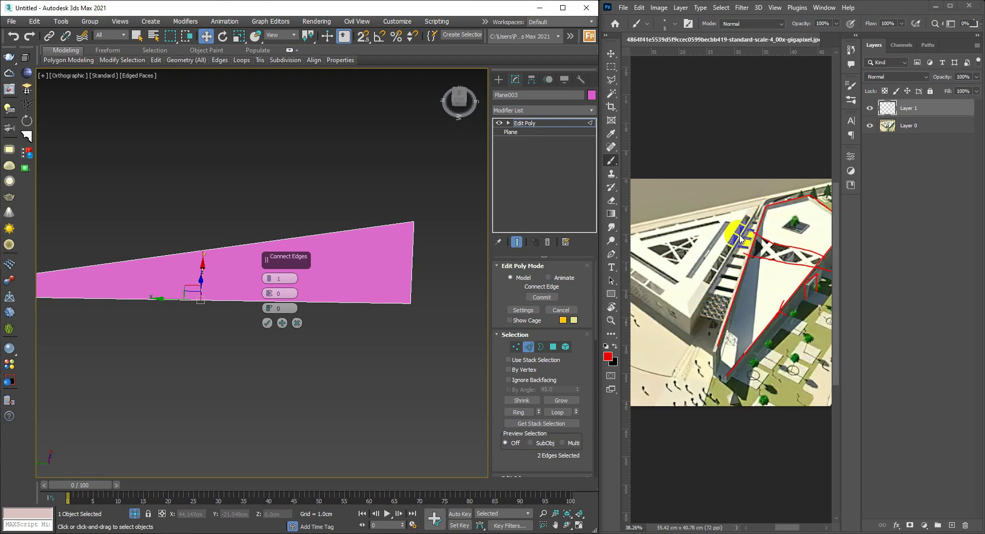
{"action": "middle_click_drag", "start_coordinate": [267, 351], "coordinate": [234, 360], "text": "alt"}
{"action": "left_click", "coordinate": [267, 323]}
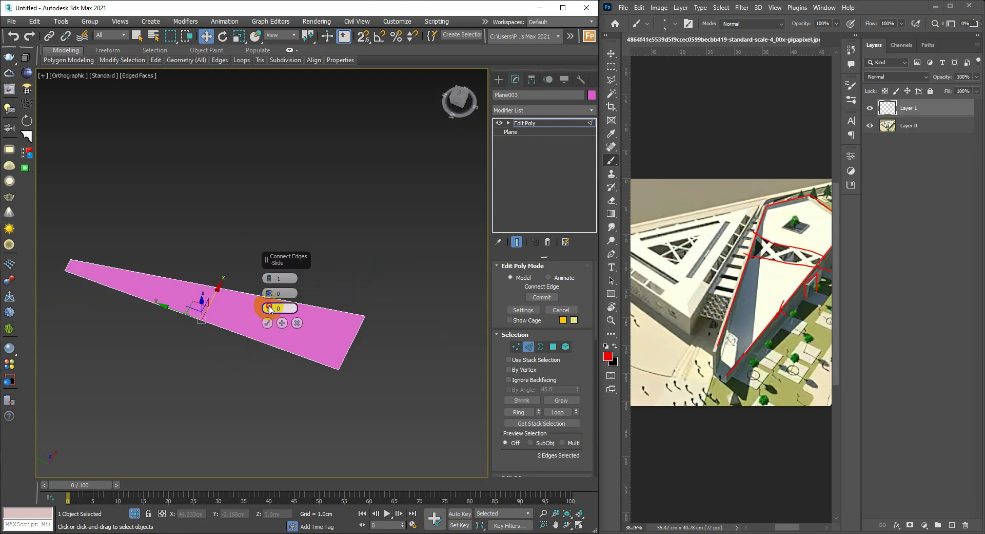
{"action": "left_click_drag", "start_coordinate": [270, 309], "coordinate": [252, 179]}
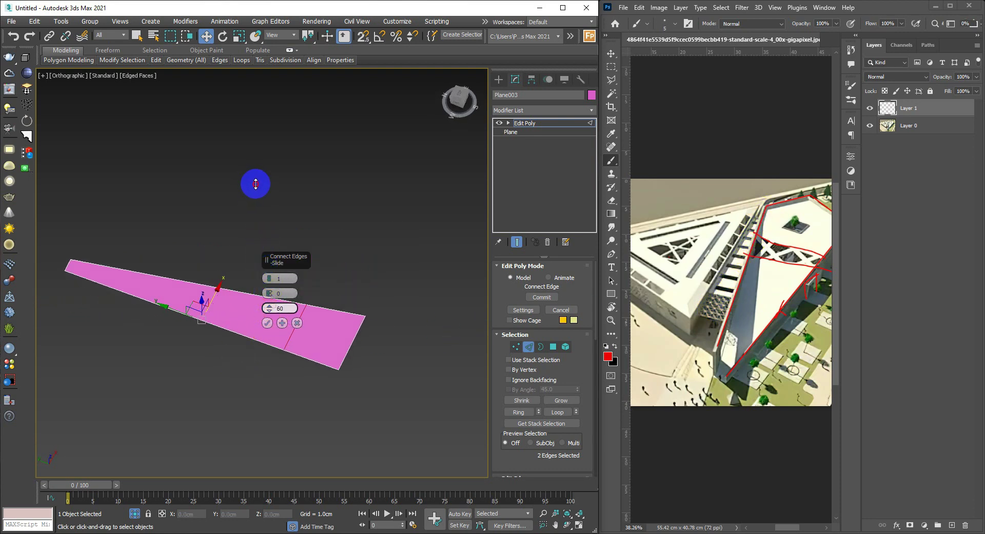
{"action": "left_click", "coordinate": [266, 323]}
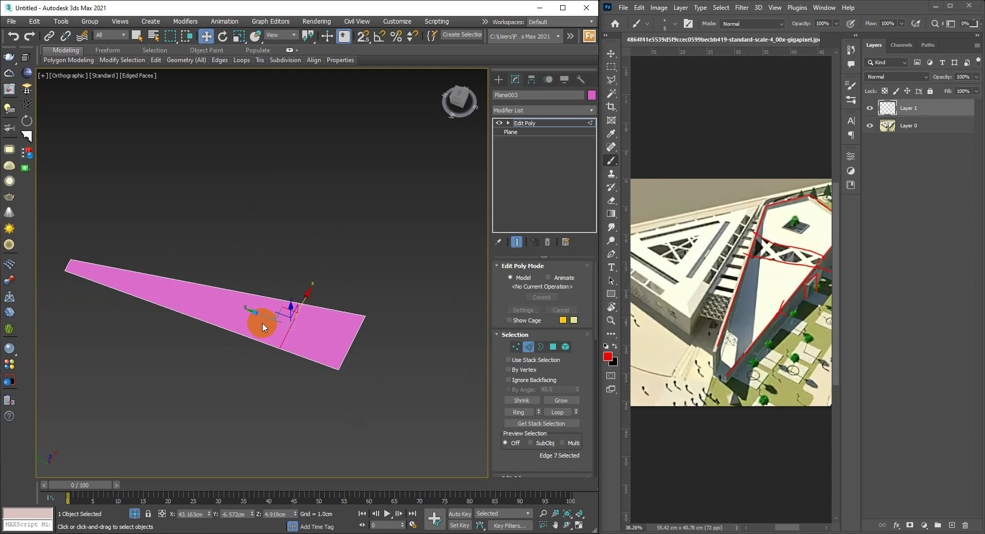
{"action": "middle_click_drag", "start_coordinate": [330, 337], "coordinate": [339, 328]}
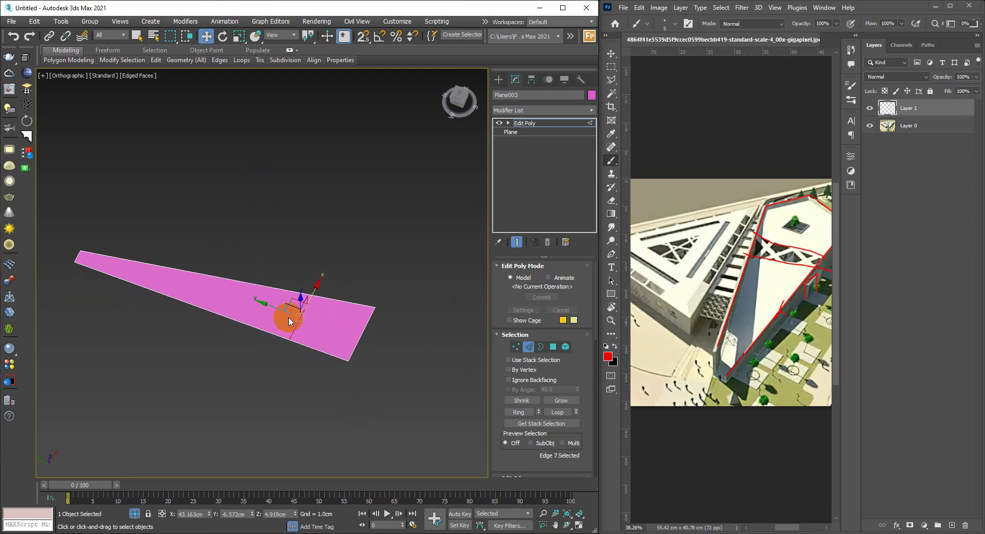
Step: Select the short wide end polygon, collapse the stack, then undo back to Edit Poly
{"action": "key", "text": "4"}
{"action": "left_click", "coordinate": [344, 335]}
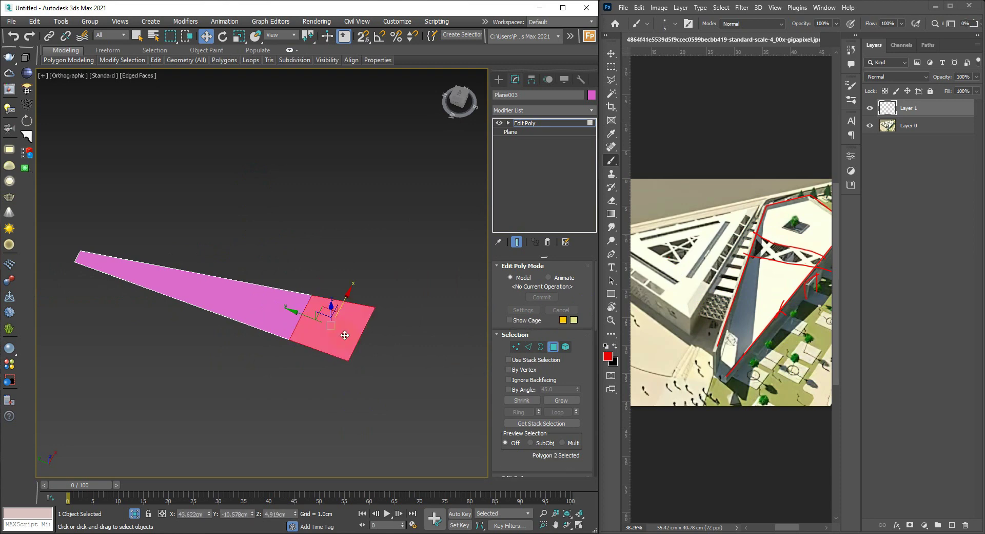
{"action": "scroll", "coordinate": [590, 333], "scroll_direction": "down", "scroll_amount": 5}
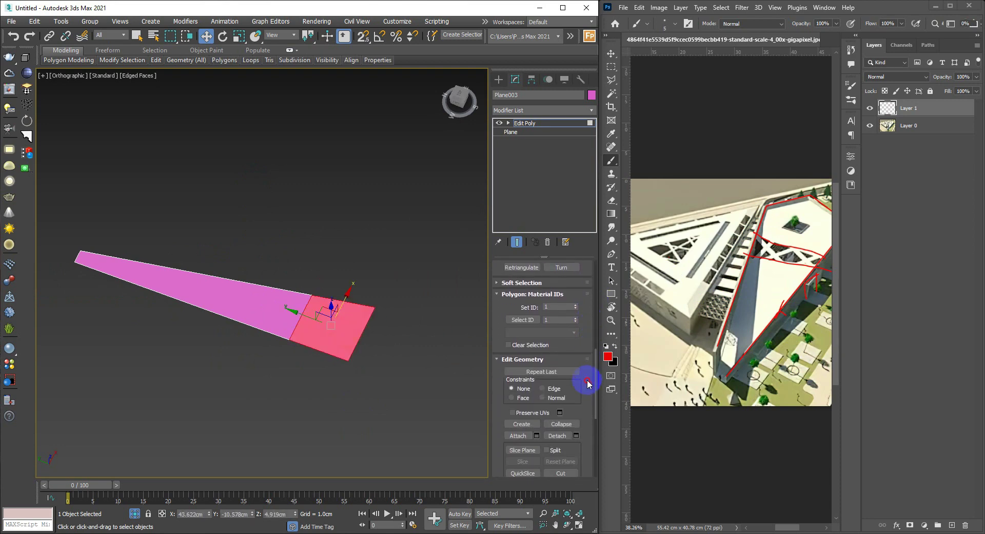
{"action": "left_click", "coordinate": [526, 397]}
{"action": "right_click", "coordinate": [313, 311]}
{"action": "left_click", "coordinate": [306, 269]}
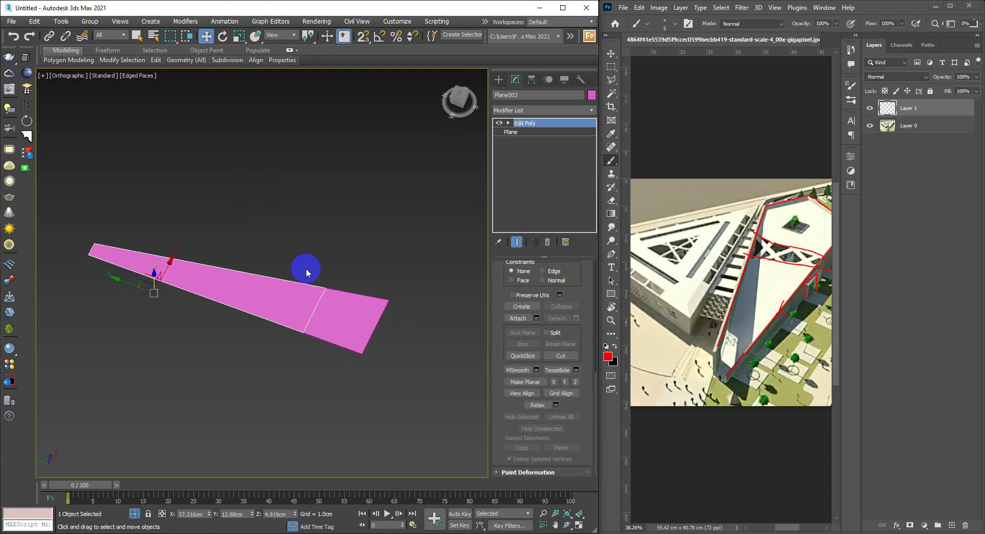
{"action": "left_click", "coordinate": [353, 314]}
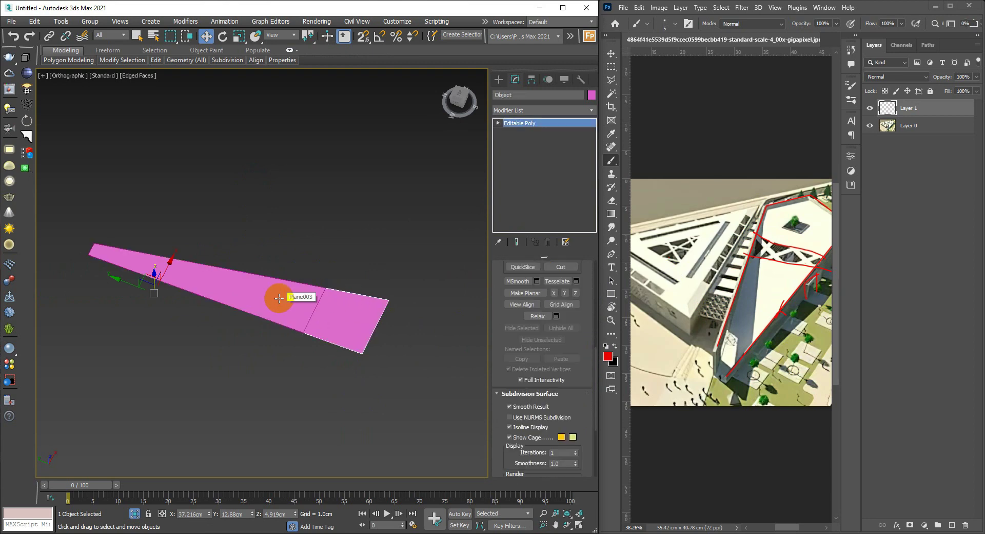
{"action": "key", "text": "ctrl+z"}
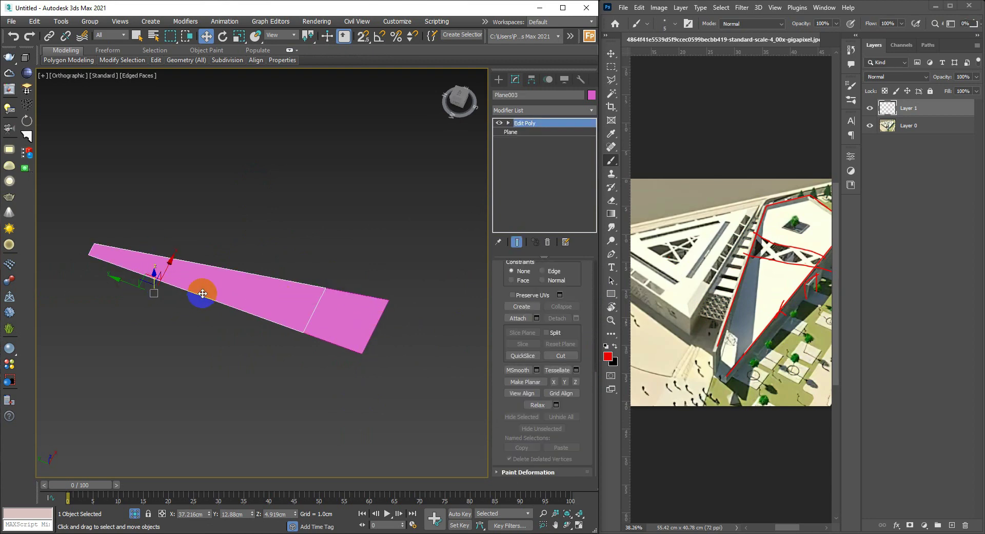
Step: Connect the strip's two long edges with ten crossing edges at slide 0
{"action": "key", "text": "2"}
{"action": "left_click_drag", "start_coordinate": [241, 194], "coordinate": [208, 369]}
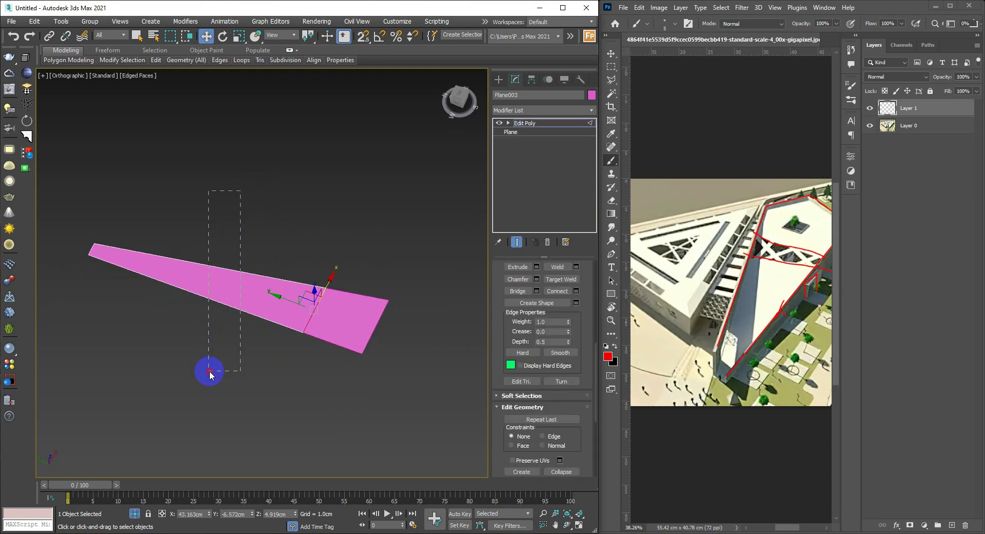
{"action": "middle_click_drag", "start_coordinate": [226, 326], "coordinate": [310, 327], "text": "alt"}
{"action": "right_click", "coordinate": [309, 332]}
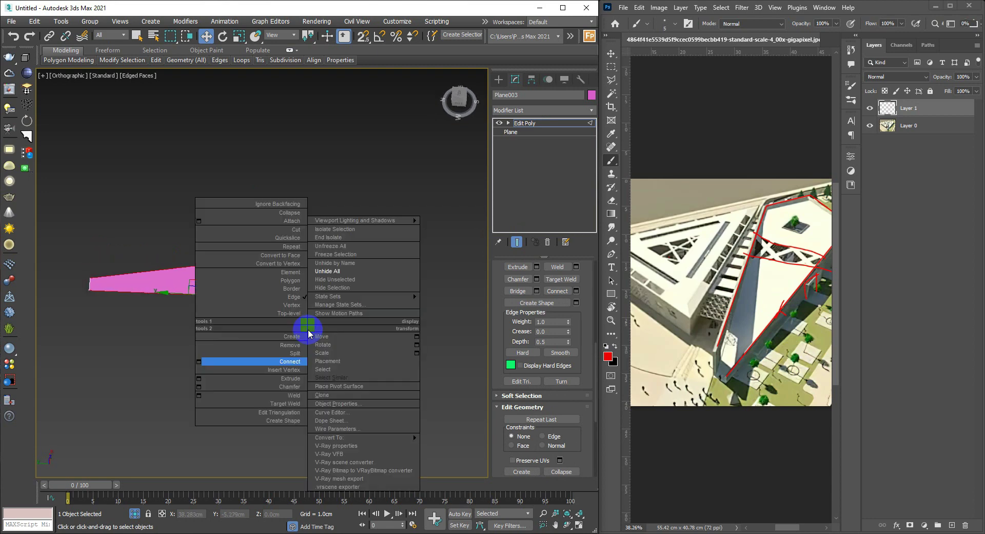
{"action": "left_click", "coordinate": [199, 362]}
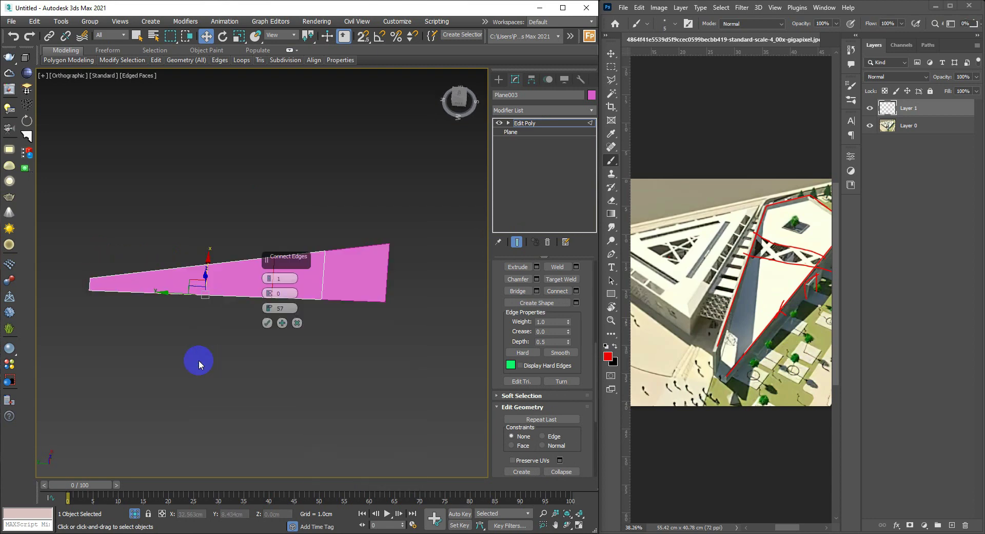
{"action": "right_click", "coordinate": [269, 309]}
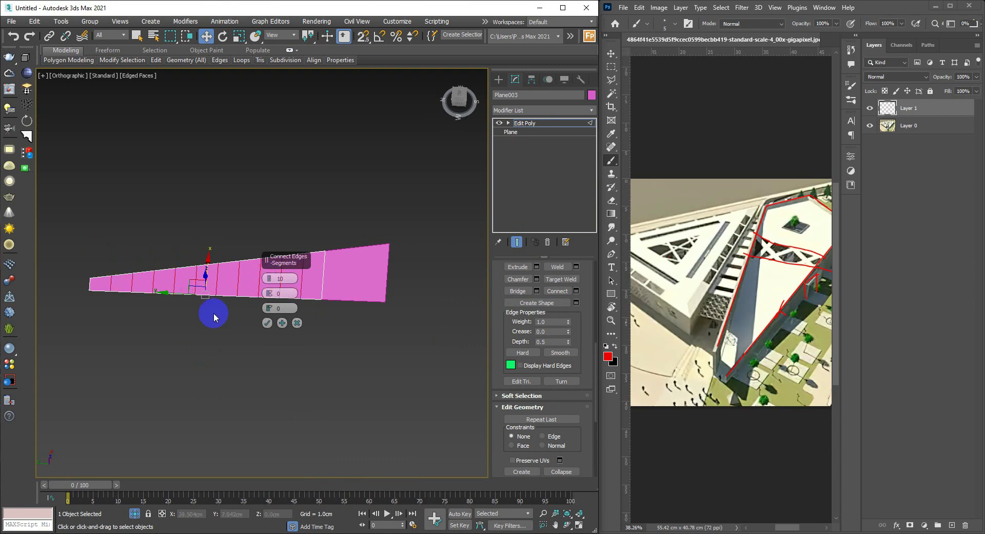
{"action": "left_click", "coordinate": [267, 324]}
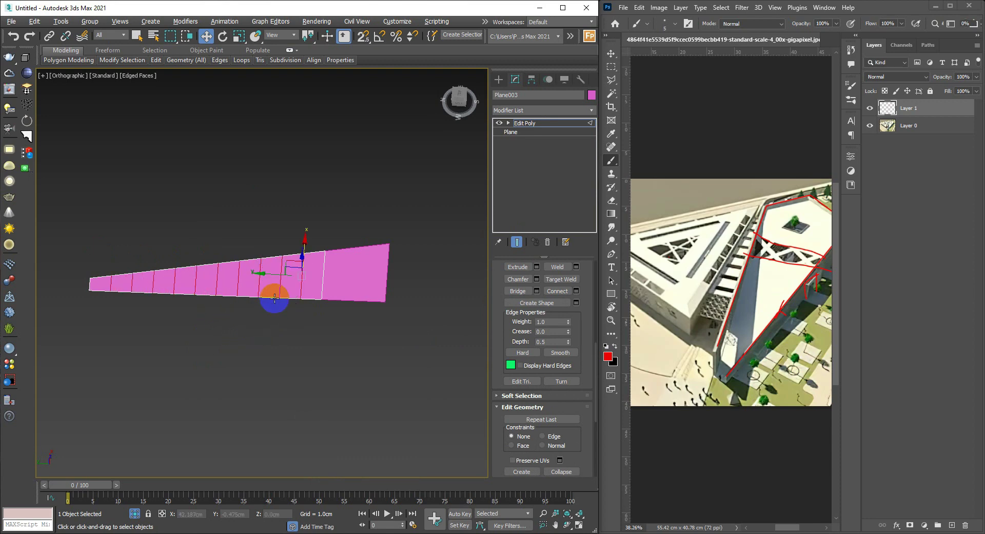
{"action": "middle_click_drag", "start_coordinate": [272, 292], "coordinate": [204, 319], "text": "alt"}
Step: Inset each strip polygon by 0.639cm and delete their centres to cut the openings
{"action": "key", "text": "4"}
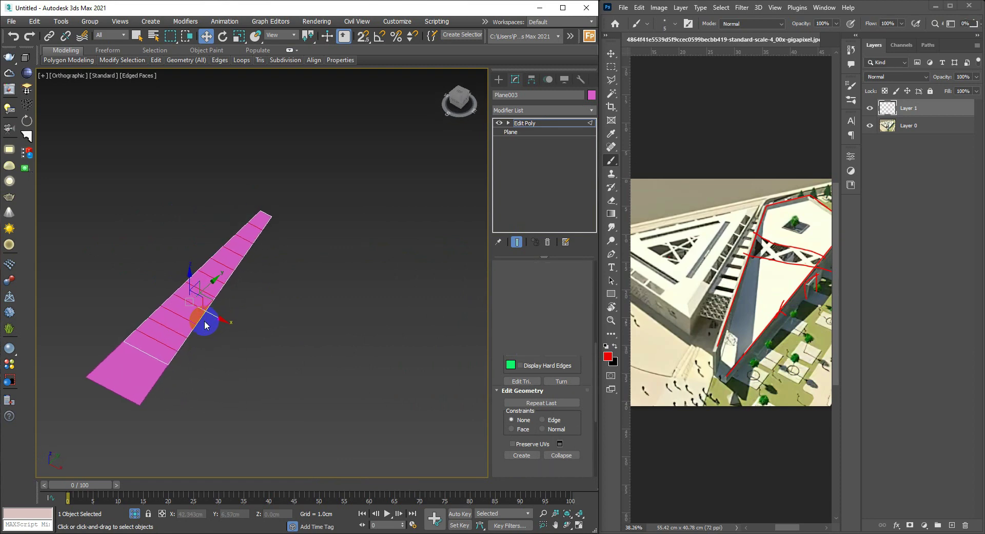
{"action": "double_click", "coordinate": [204, 325]}
{"action": "middle_click_drag", "start_coordinate": [205, 321], "coordinate": [565, 147], "text": "alt"}
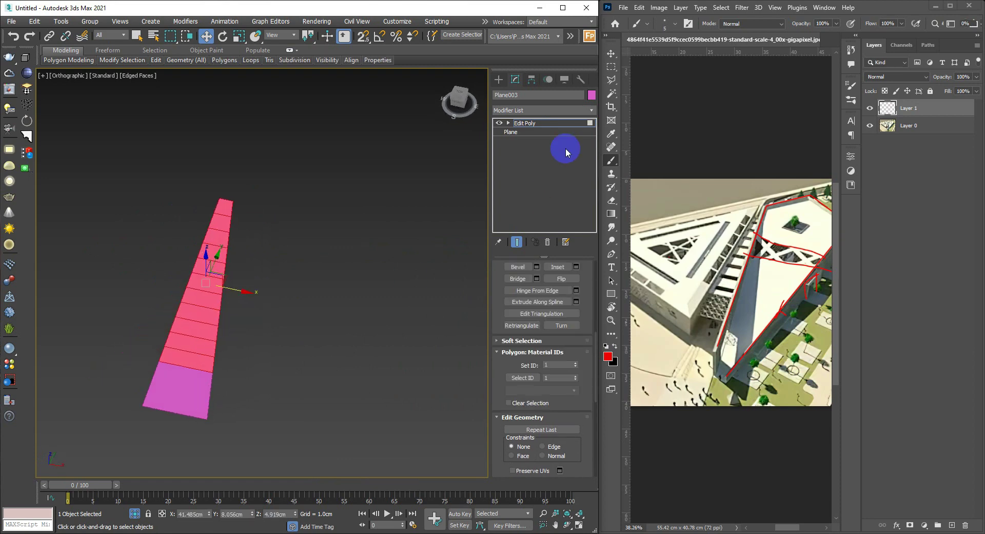
{"action": "middle_click_drag", "start_coordinate": [173, 324], "coordinate": [195, 326], "text": "alt"}
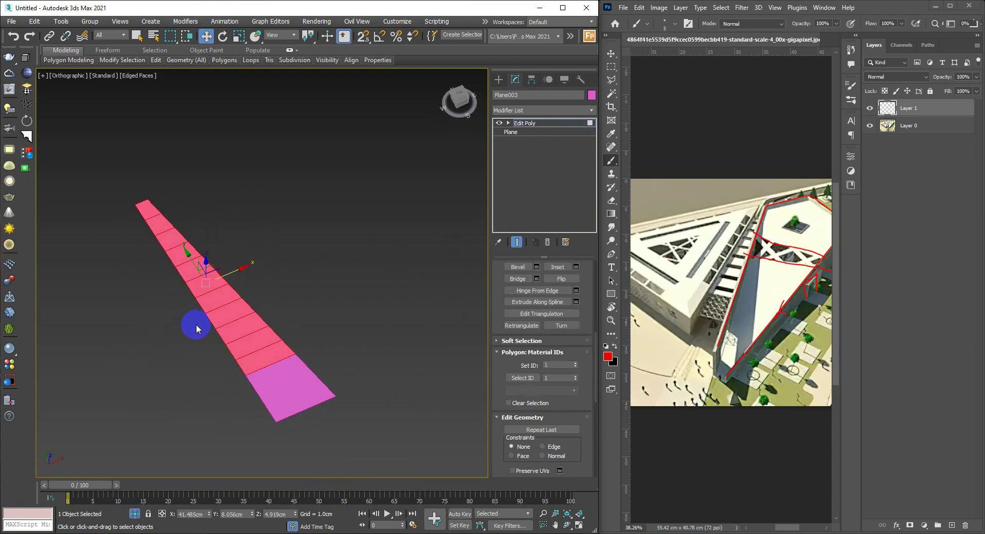
{"action": "right_click", "coordinate": [196, 324]}
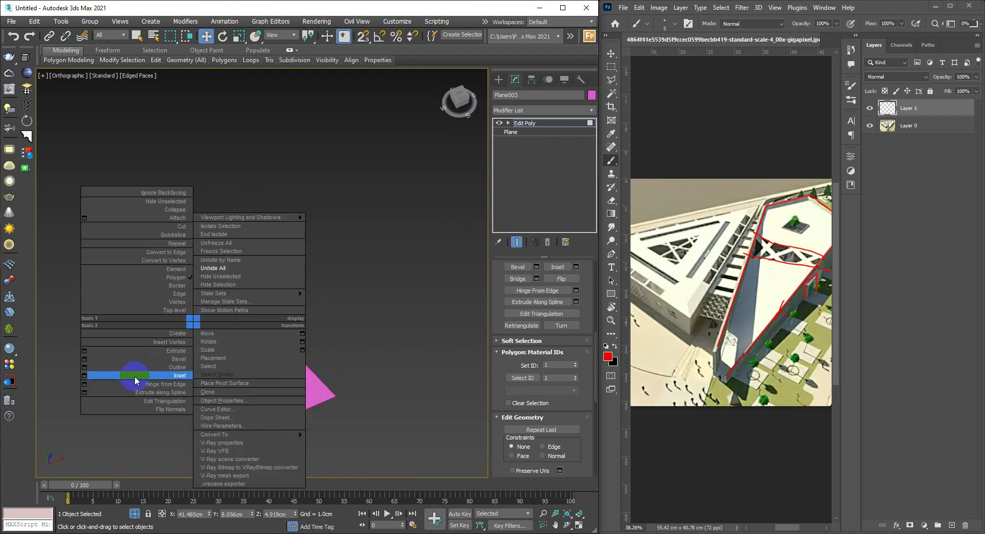
{"action": "left_click", "coordinate": [87, 374]}
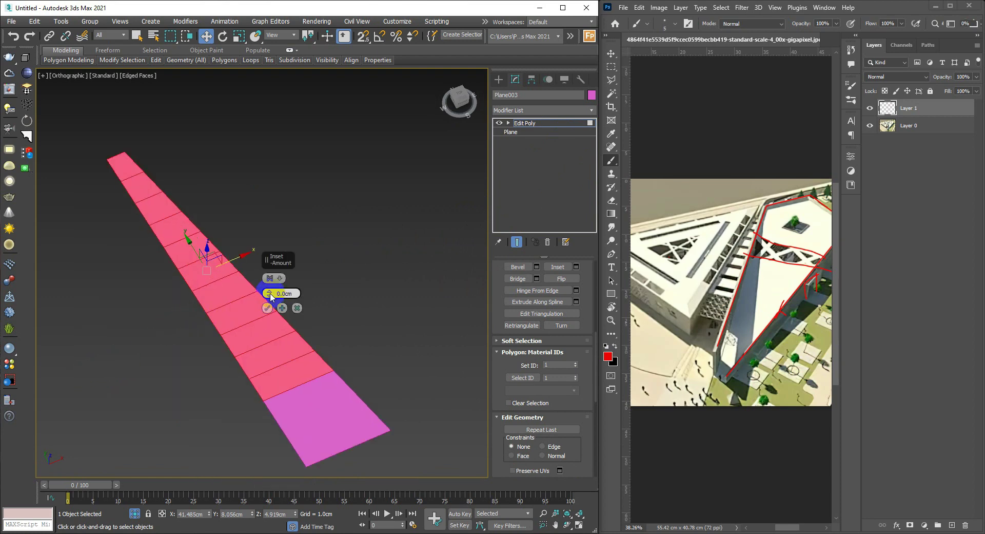
{"action": "left_click_drag", "start_coordinate": [270, 297], "coordinate": [189, 189]}
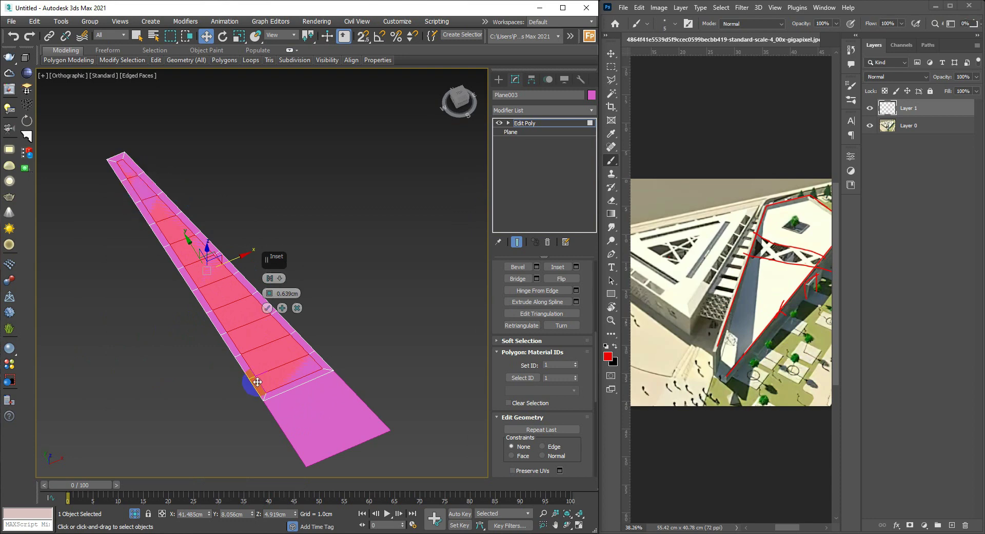
{"action": "left_click", "coordinate": [271, 279]}
{"action": "left_click", "coordinate": [271, 278]}
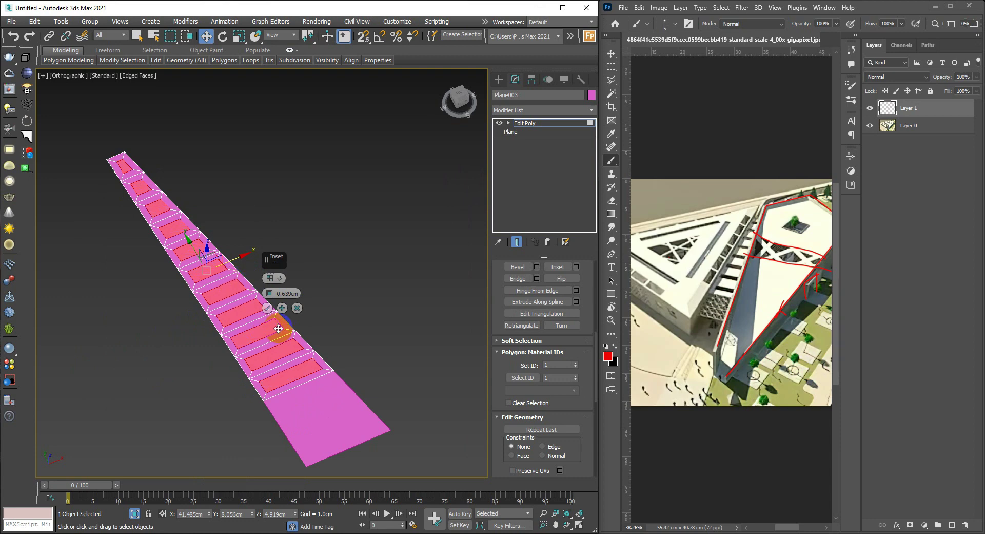
{"action": "left_click", "coordinate": [267, 308]}
{"action": "middle_click_drag", "start_coordinate": [267, 309], "coordinate": [244, 307], "text": "alt"}
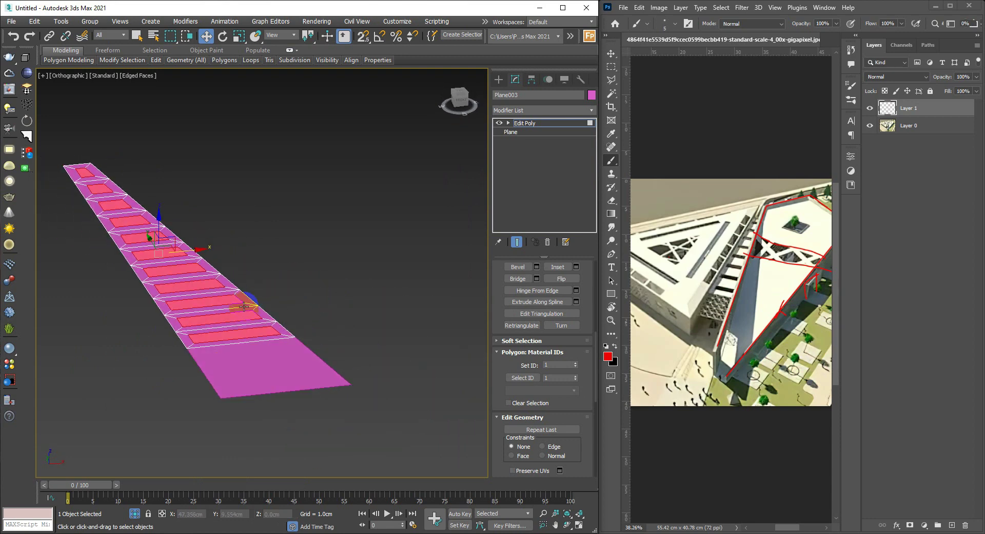
{"action": "key", "text": "Delete"}
Step: Connect the solid end section's long edges with five crossing edges
{"action": "key", "text": "4"}
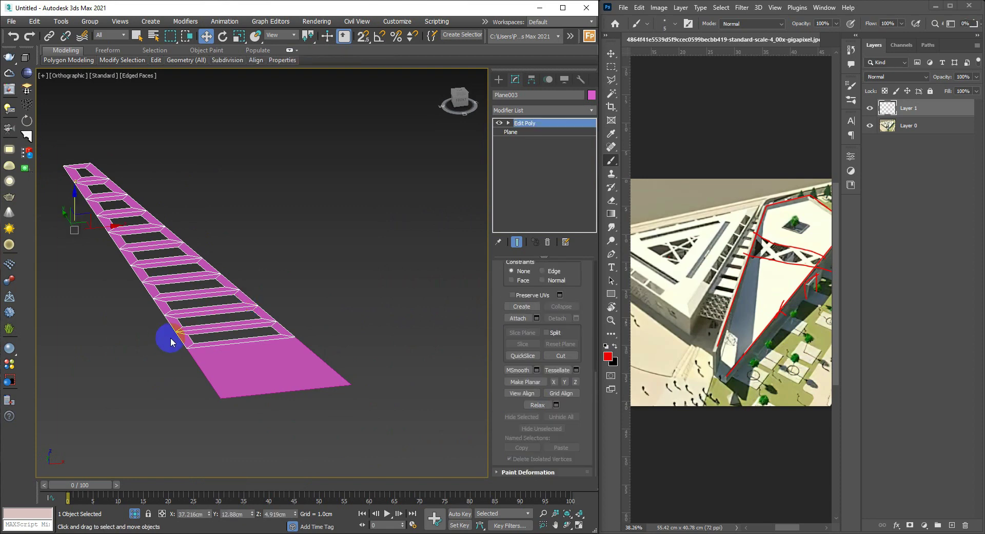
{"action": "mouse_move", "coordinate": [164, 337]}
{"action": "middle_mouse_down", "text": "alt"}
{"action": "mouse_move", "coordinate": [231, 324]}
{"action": "mouse_move", "coordinate": [318, 263]}
{"action": "mouse_move", "coordinate": [422, 281]}
{"action": "mouse_move", "coordinate": [319, 281]}
{"action": "mouse_move", "coordinate": [325, 252]}
{"action": "middle_mouse_up", "text": "alt"}
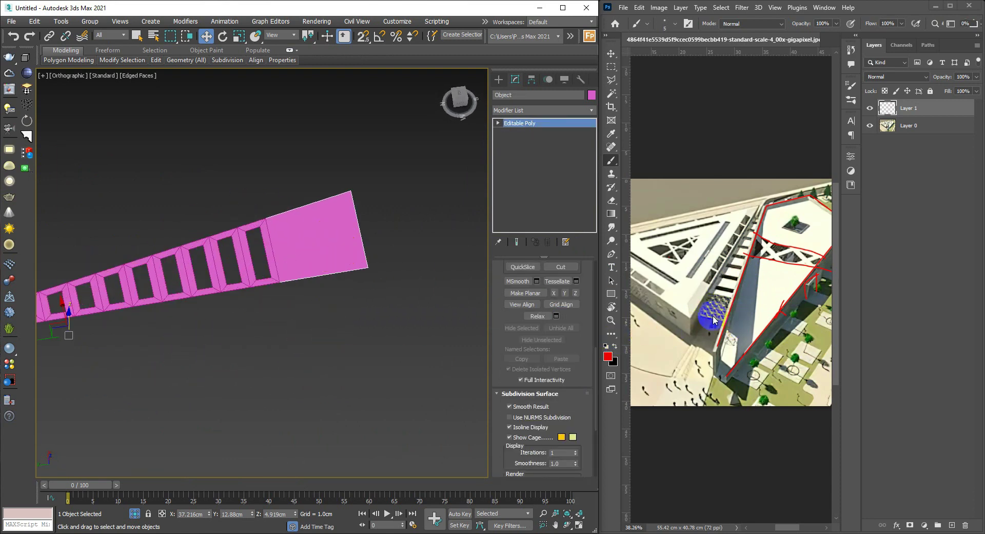
{"action": "scroll", "coordinate": [716, 315], "scroll_direction": "up", "scroll_amount": 3, "text": "alt"}
{"action": "scroll", "coordinate": [729, 313], "scroll_direction": "up", "scroll_amount": 3, "text": "alt"}
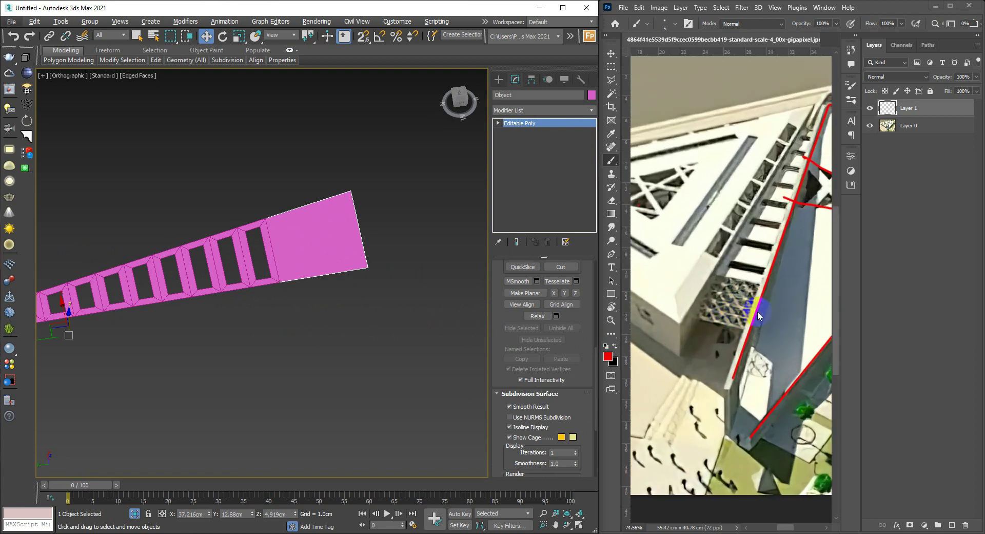
{"action": "mouse_move", "coordinate": [293, 260]}
{"action": "middle_mouse_down", "text": "alt"}
{"action": "mouse_move", "coordinate": [219, 238]}
{"action": "mouse_move", "coordinate": [286, 234]}
{"action": "mouse_move", "coordinate": [308, 259]}
{"action": "mouse_move", "coordinate": [308, 296]}
{"action": "mouse_move", "coordinate": [334, 297]}
{"action": "middle_mouse_up", "text": "alt"}
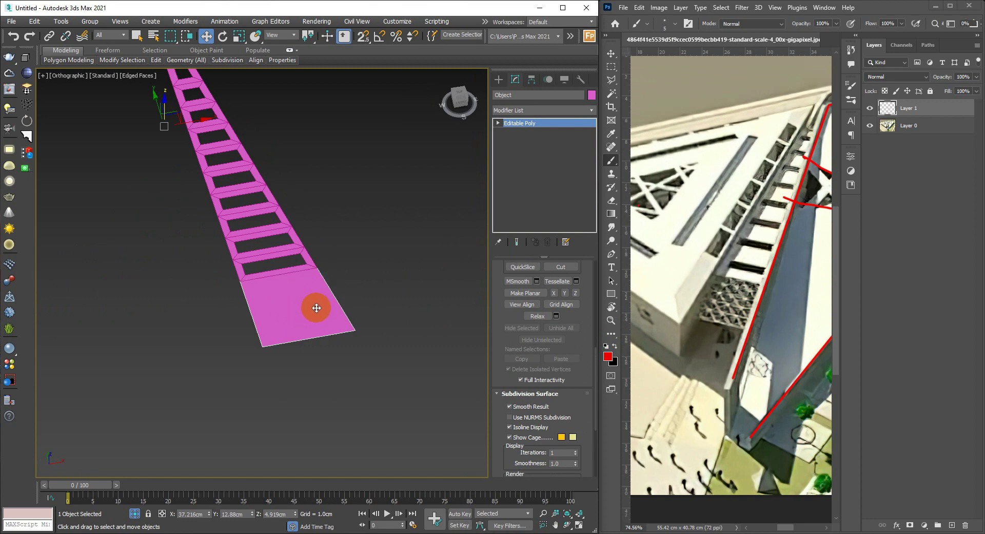
{"action": "key", "text": "2"}
{"action": "middle_click_drag", "start_coordinate": [324, 304], "coordinate": [310, 333], "text": "alt"}
{"action": "left_click_drag", "start_coordinate": [249, 314], "coordinate": [402, 301]}
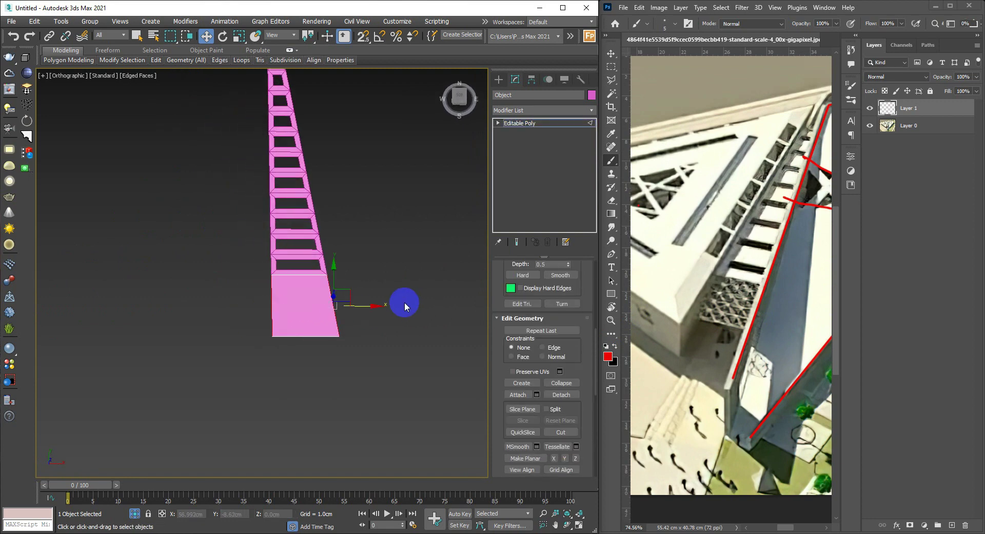
{"action": "right_click", "coordinate": [386, 301]}
{"action": "left_click", "coordinate": [278, 340]}
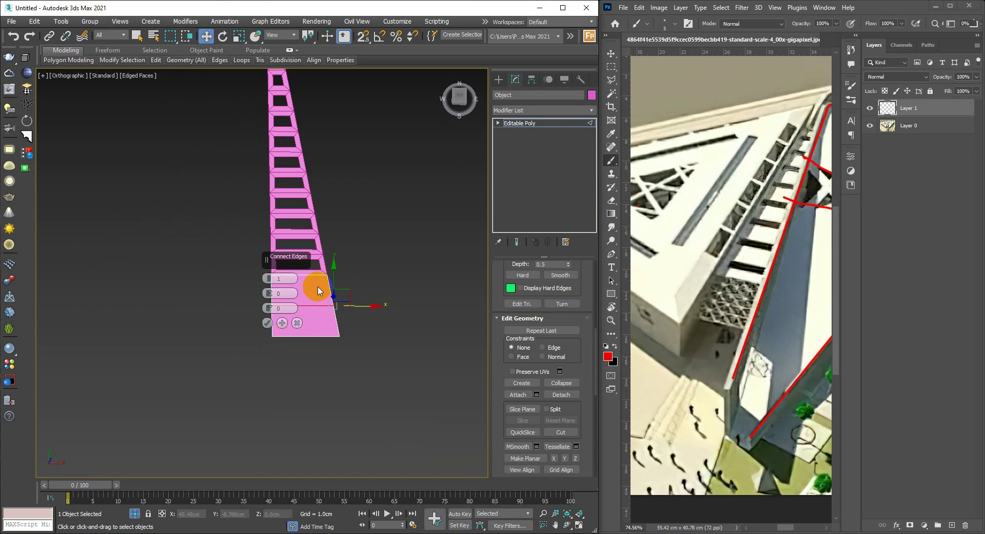
{"action": "left_click", "coordinate": [268, 323]}
Step: Connect the new crossing edges lengthwise to complete the square grid
{"action": "left_click_drag", "start_coordinate": [308, 240], "coordinate": [291, 380]}
{"action": "right_click", "coordinate": [363, 357]}
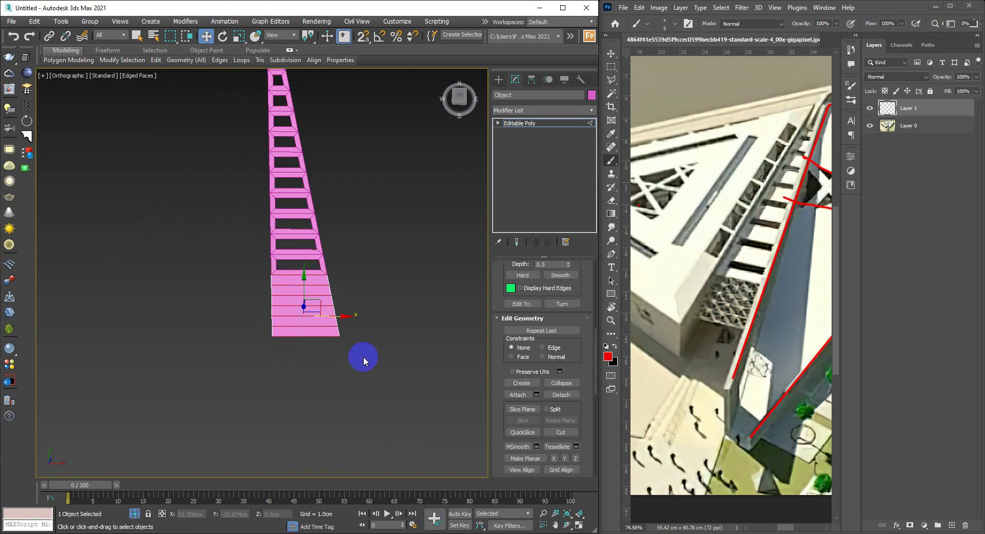
{"action": "left_click", "coordinate": [264, 402]}
{"action": "left_click", "coordinate": [268, 323]}
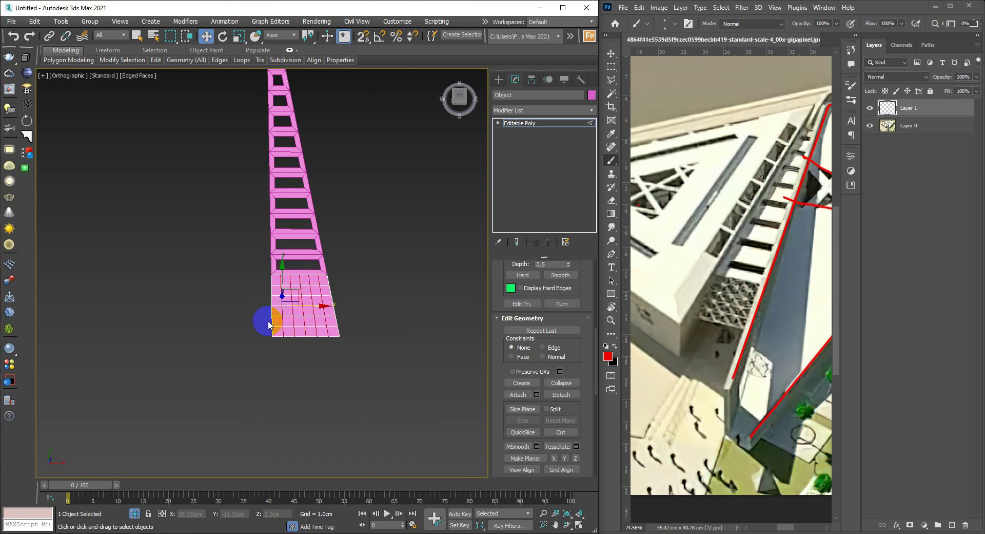
{"action": "mouse_move", "coordinate": [264, 320]}
{"action": "middle_mouse_down", "text": "alt"}
{"action": "mouse_move", "coordinate": [330, 308]}
{"action": "mouse_move", "coordinate": [279, 303]}
{"action": "mouse_move", "coordinate": [307, 264]}
{"action": "mouse_move", "coordinate": [305, 287]}
{"action": "mouse_move", "coordinate": [281, 294]}
{"action": "mouse_move", "coordinate": [260, 286]}
{"action": "middle_mouse_up", "text": "alt"}
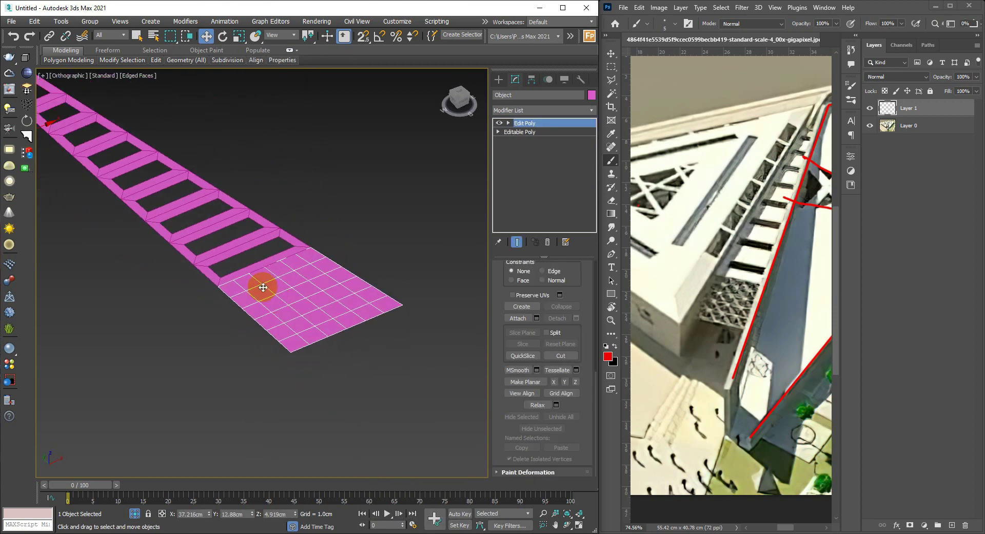
Step: Apply a diagonal topology pattern to the end section's grid from the modeling tools
{"action": "left_click", "coordinate": [66, 61]}
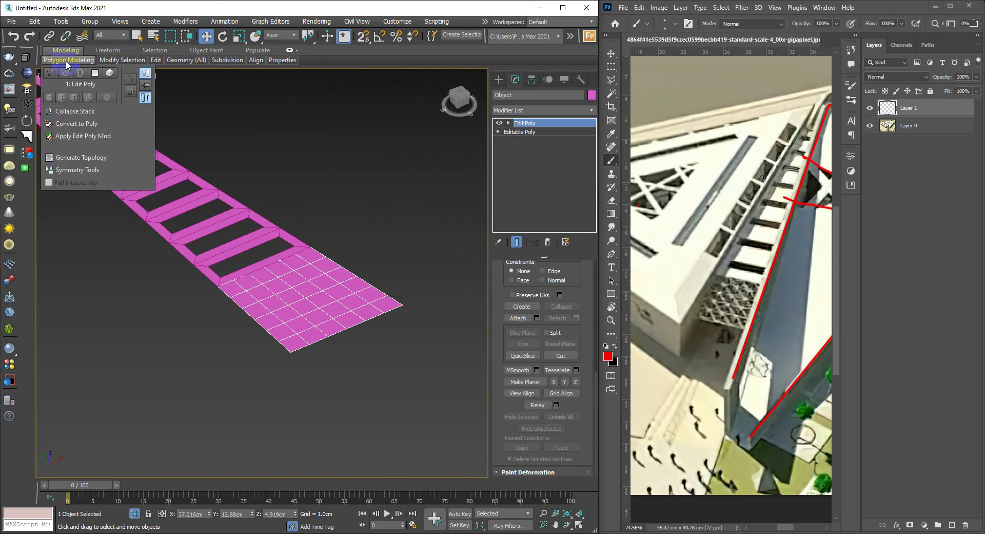
{"action": "left_click", "coordinate": [85, 158]}
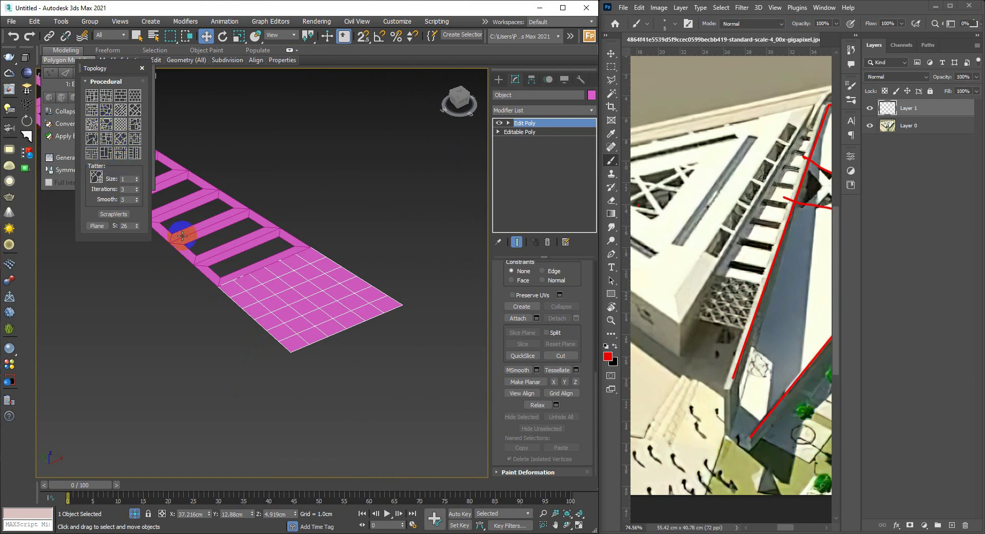
{"action": "left_click", "coordinate": [123, 131]}
{"action": "left_click", "coordinate": [143, 62]}
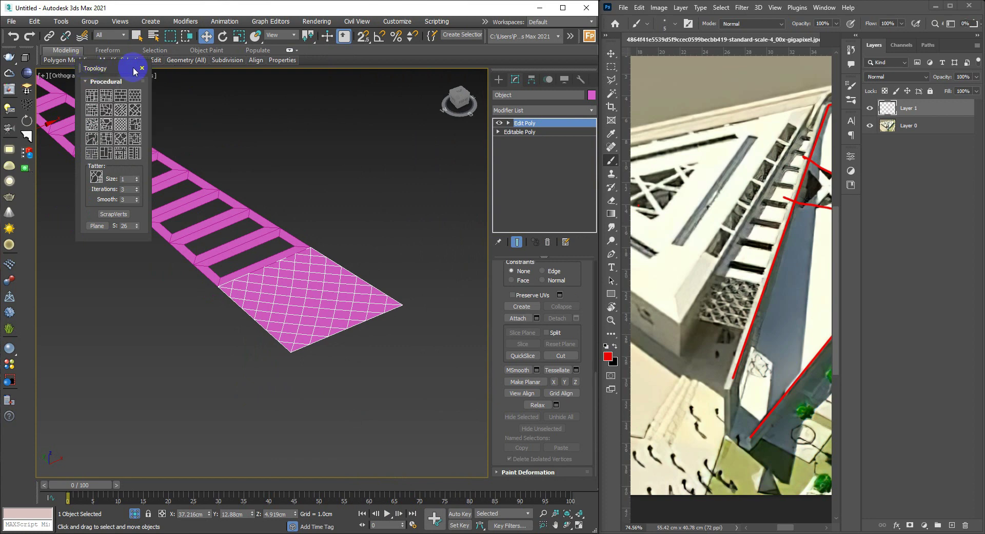
{"action": "left_click", "coordinate": [141, 68]}
{"action": "mouse_move", "coordinate": [240, 314]}
{"action": "middle_mouse_down", "text": "alt"}
{"action": "mouse_move", "coordinate": [275, 319]}
{"action": "mouse_move", "coordinate": [293, 301]}
{"action": "mouse_move", "coordinate": [257, 222]}
{"action": "mouse_move", "coordinate": [303, 242]}
{"action": "mouse_move", "coordinate": [311, 284]}
{"action": "middle_mouse_up", "text": "alt"}
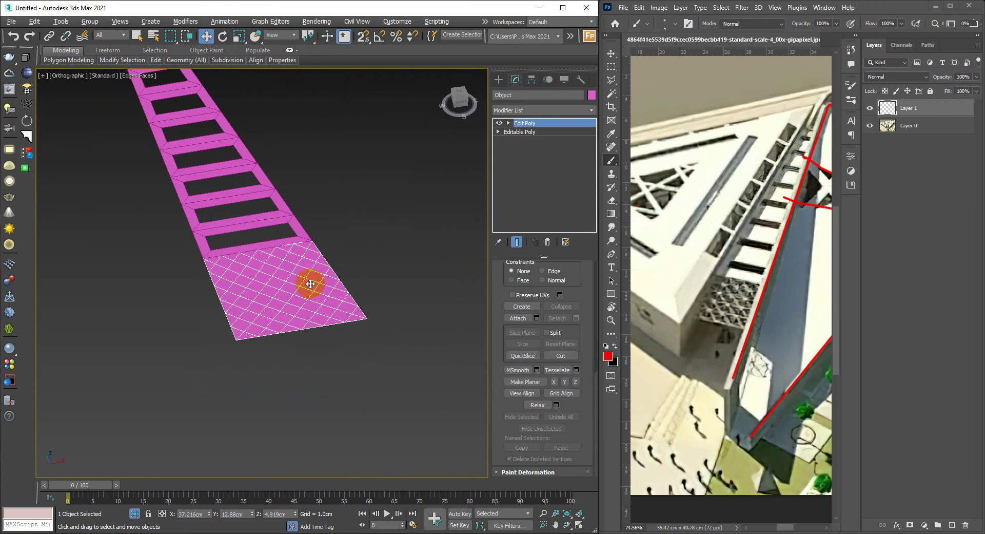
Step: Inset each end-section face slightly and delete the inner faces to leave diamond holes
{"action": "key", "text": "4"}
{"action": "left_click", "coordinate": [310, 284]}
{"action": "scroll", "coordinate": [310, 295], "scroll_direction": "up", "scroll_amount": 2}
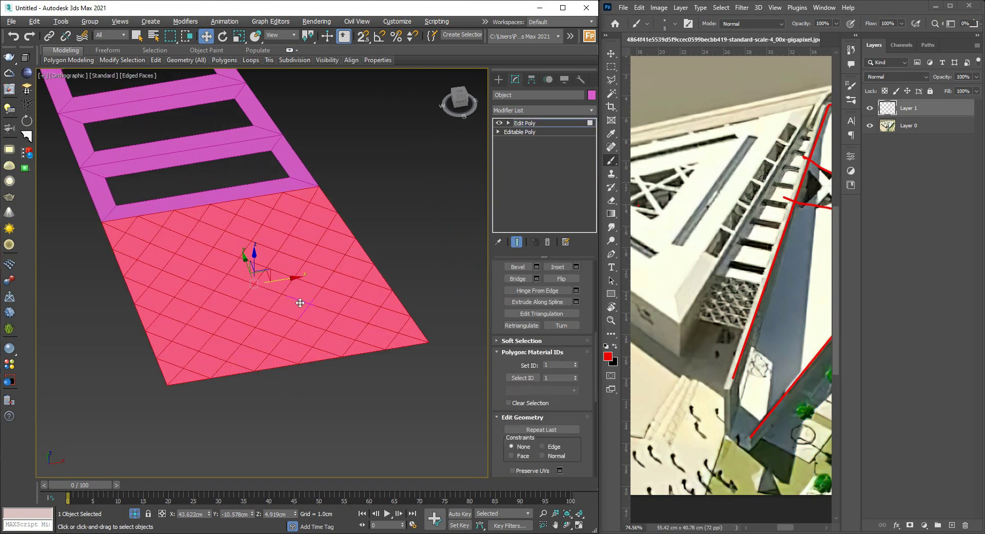
{"action": "right_click", "coordinate": [287, 280]}
{"action": "left_click", "coordinate": [182, 355]}
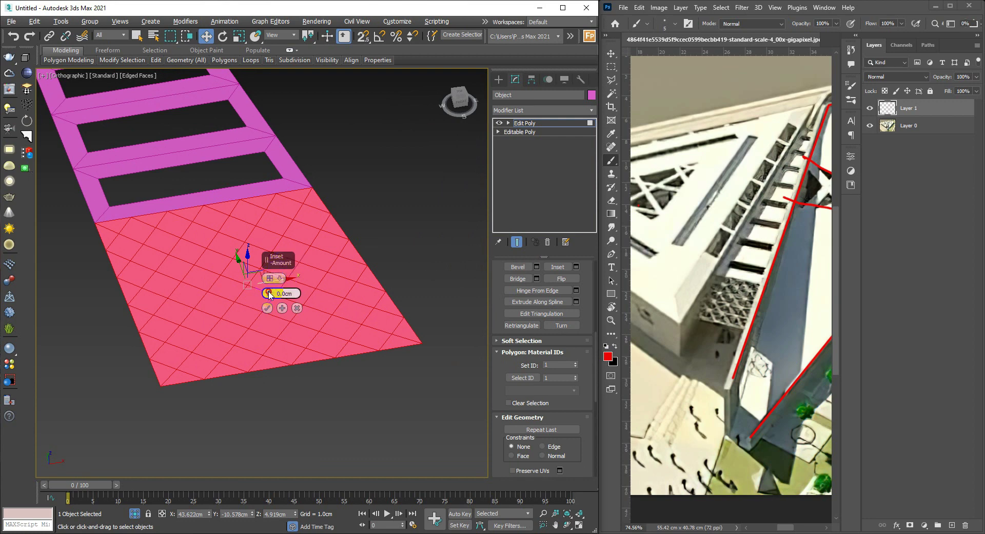
{"action": "left_click_drag", "start_coordinate": [268, 295], "coordinate": [271, 290]}
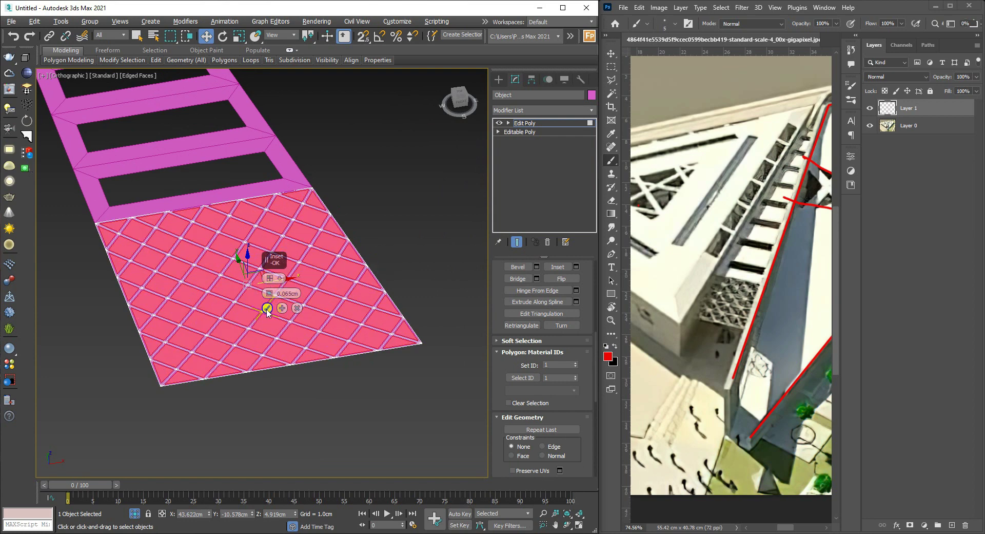
{"action": "left_click", "coordinate": [267, 309]}
{"action": "middle_click_drag", "start_coordinate": [330, 267], "coordinate": [200, 355]}
{"action": "key", "text": "Delete"}
{"action": "scroll", "coordinate": [312, 284], "scroll_direction": "down", "scroll_amount": 5}
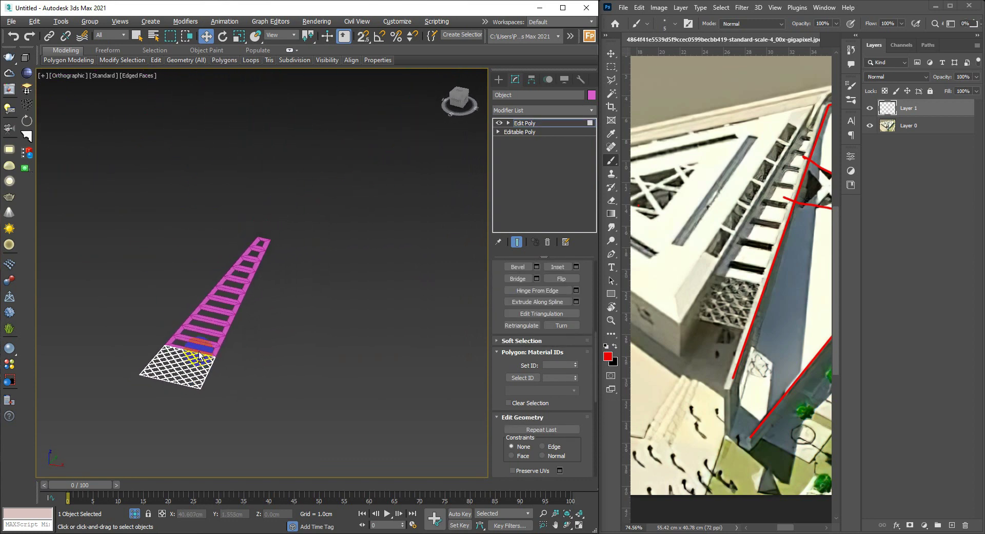
{"action": "mouse_move", "coordinate": [247, 328]}
{"action": "middle_mouse_down", "text": "alt"}
{"action": "mouse_move", "coordinate": [308, 281]}
{"action": "mouse_move", "coordinate": [346, 279]}
{"action": "middle_mouse_up", "text": "alt"}
Step: Add a Shell modifier to the ladder plane and the lattice grid
{"action": "key", "text": "4"}
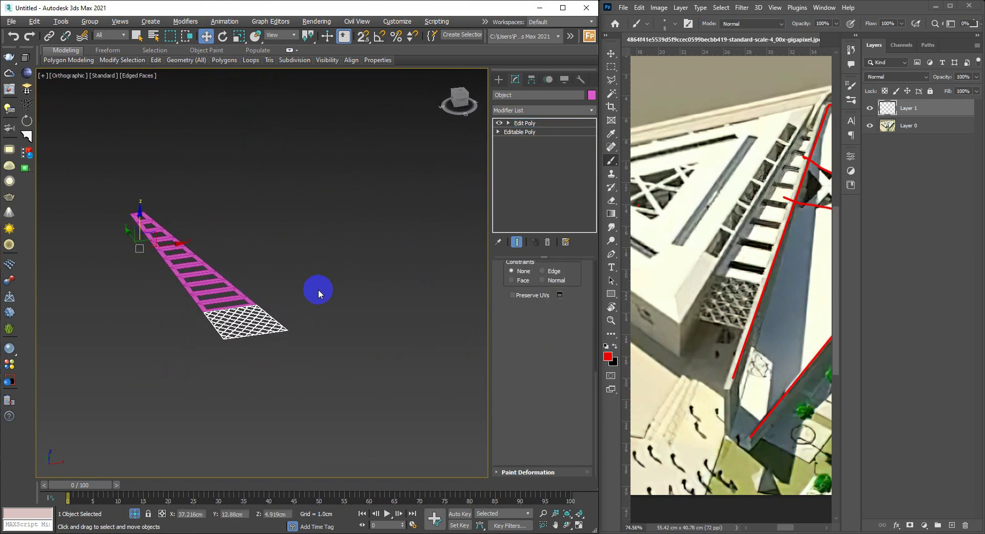
{"action": "scroll", "coordinate": [267, 308], "scroll_direction": "up", "scroll_amount": 5}
{"action": "mouse_move", "coordinate": [212, 319]}
{"action": "middle_mouse_down", "text": "alt"}
{"action": "mouse_move", "coordinate": [198, 323]}
{"action": "mouse_move", "coordinate": [256, 318]}
{"action": "middle_mouse_up", "text": "alt"}
{"action": "scroll", "coordinate": [243, 303], "scroll_direction": "up", "scroll_amount": 3}
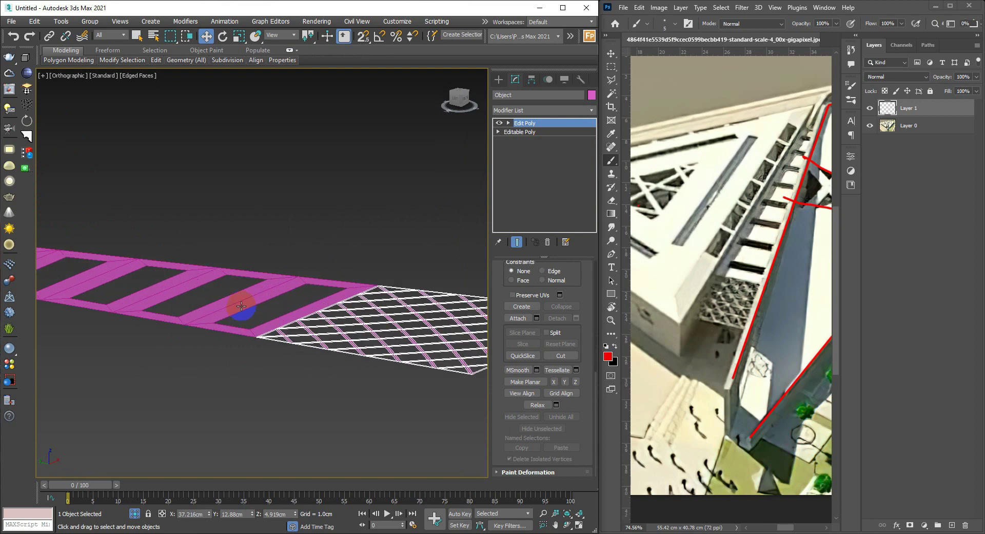
{"action": "left_click", "coordinate": [243, 304]}
{"action": "key", "text": "alt+s"}
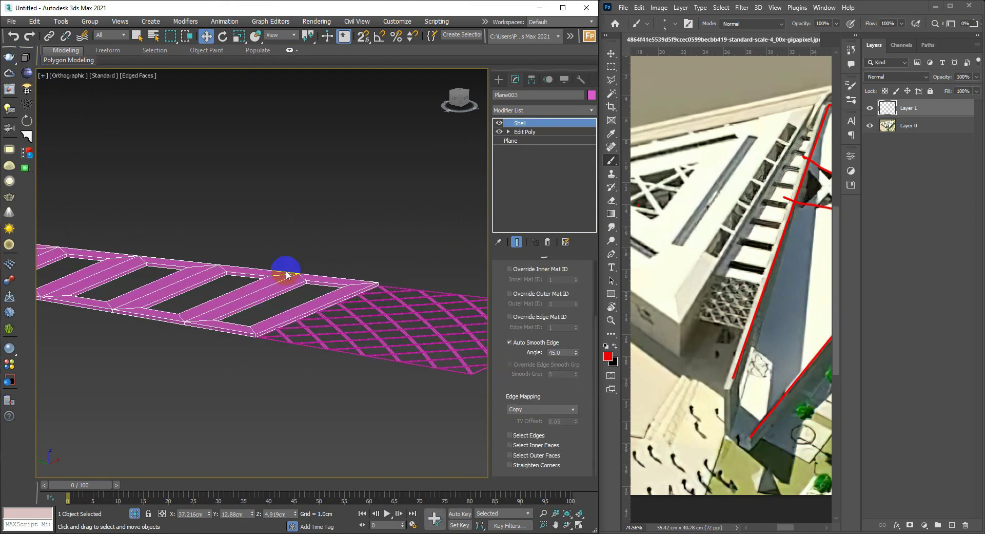
{"action": "left_click", "coordinate": [350, 315]}
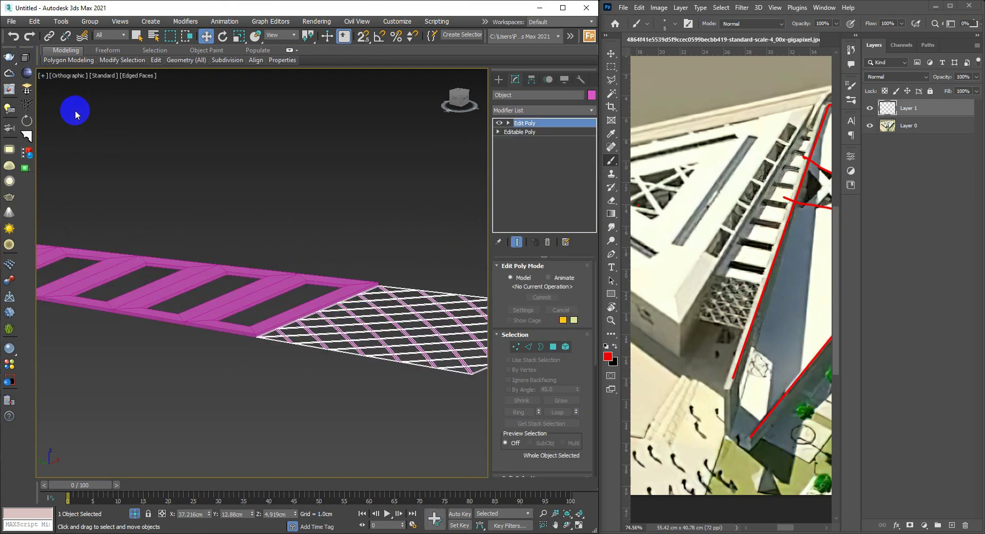
{"action": "left_click", "coordinate": [28, 67]}
Step: Unhide all objects to bring back the white building
{"action": "left_click", "coordinate": [365, 233]}
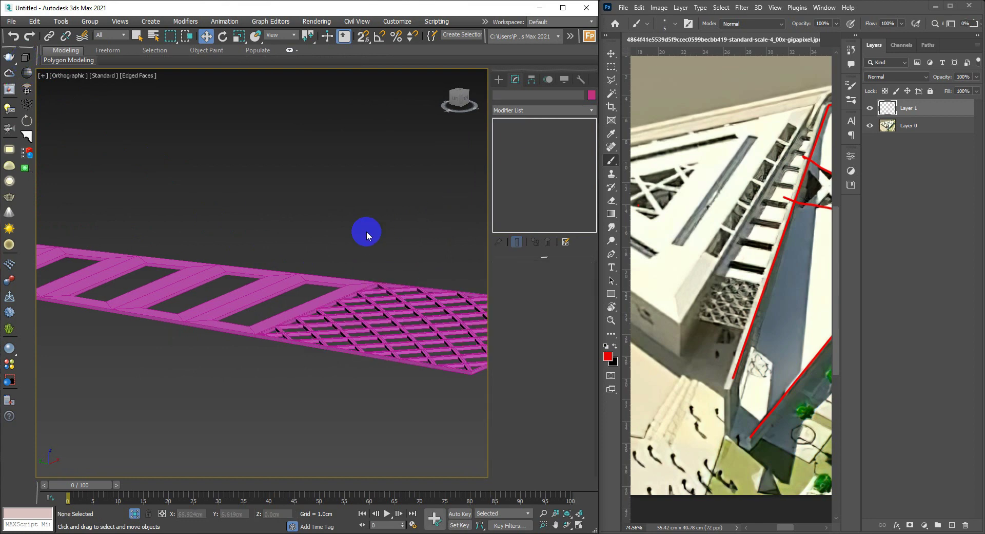
{"action": "mouse_move", "coordinate": [365, 233]}
{"action": "middle_mouse_down", "text": "alt"}
{"action": "mouse_move", "coordinate": [239, 250]}
{"action": "mouse_move", "coordinate": [205, 229]}
{"action": "middle_mouse_up", "text": "alt"}
{"action": "right_click", "coordinate": [205, 228]}
{"action": "left_click", "coordinate": [221, 178]}
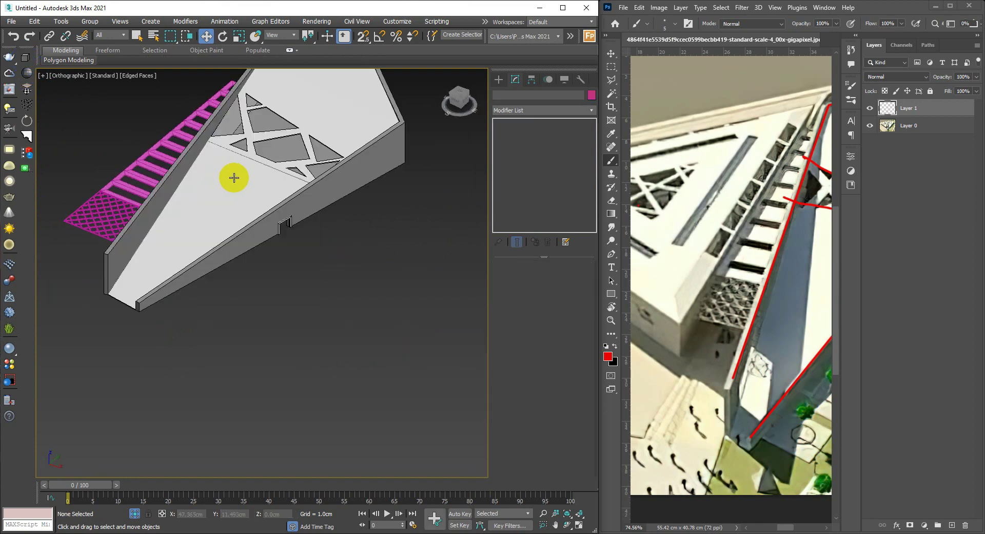
{"action": "scroll", "coordinate": [253, 275], "scroll_direction": "down", "scroll_amount": 3}
{"action": "scroll", "coordinate": [164, 275], "scroll_direction": "up", "scroll_amount": 6}
Step: Assign a new white material to the ladder and lattice and set their object colour to black
{"action": "left_click_drag", "start_coordinate": [117, 328], "coordinate": [119, 329]}
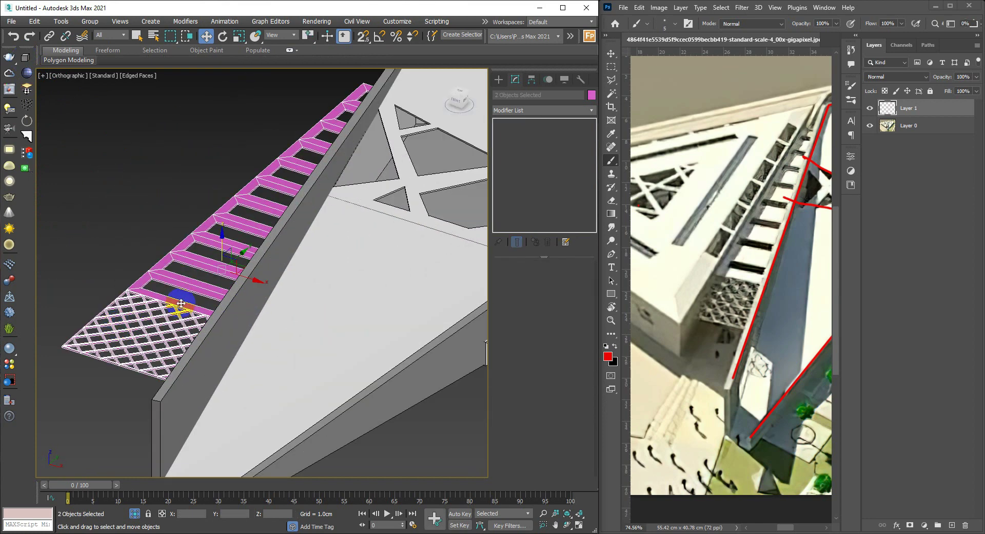
{"action": "key", "text": "m"}
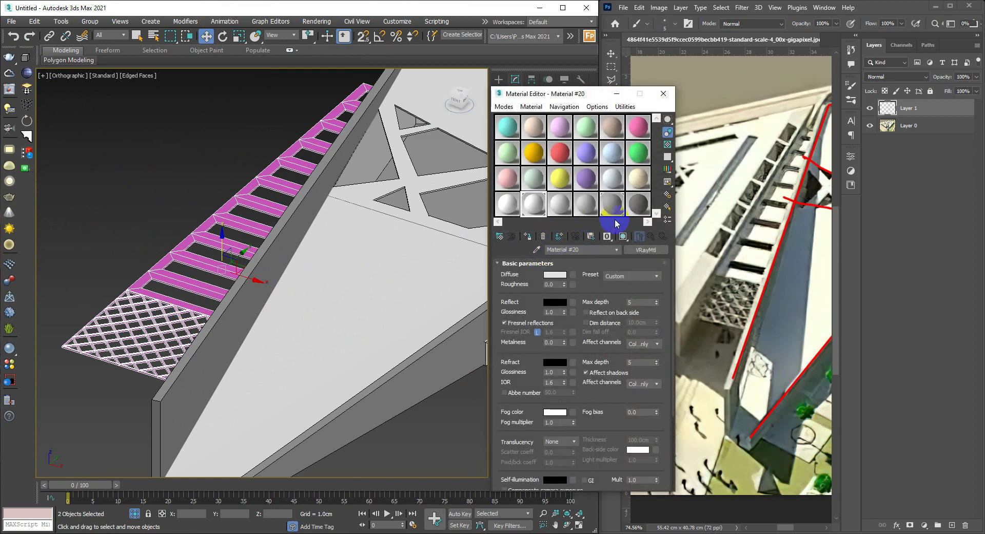
{"action": "left_click", "coordinate": [560, 203]}
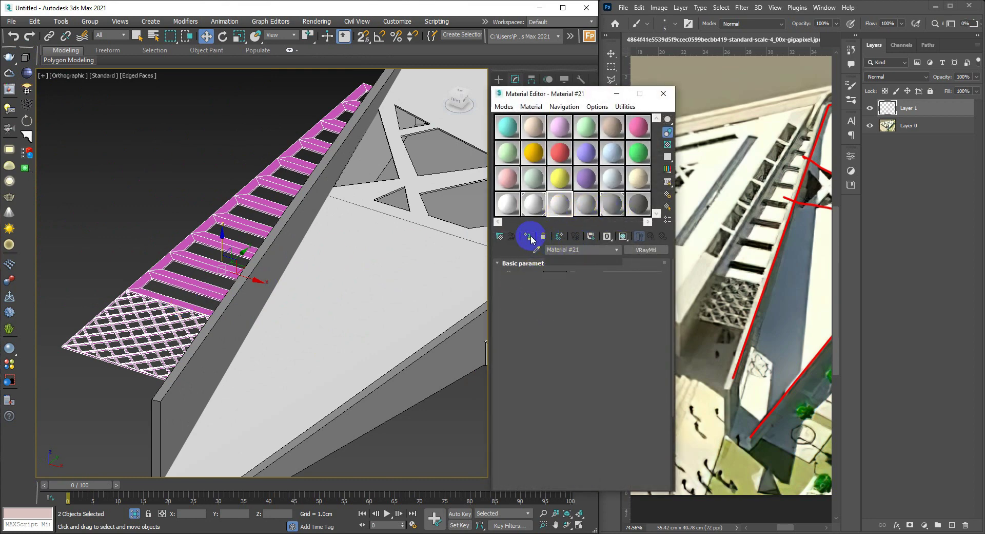
{"action": "left_click", "coordinate": [528, 236]}
{"action": "left_click", "coordinate": [663, 97]}
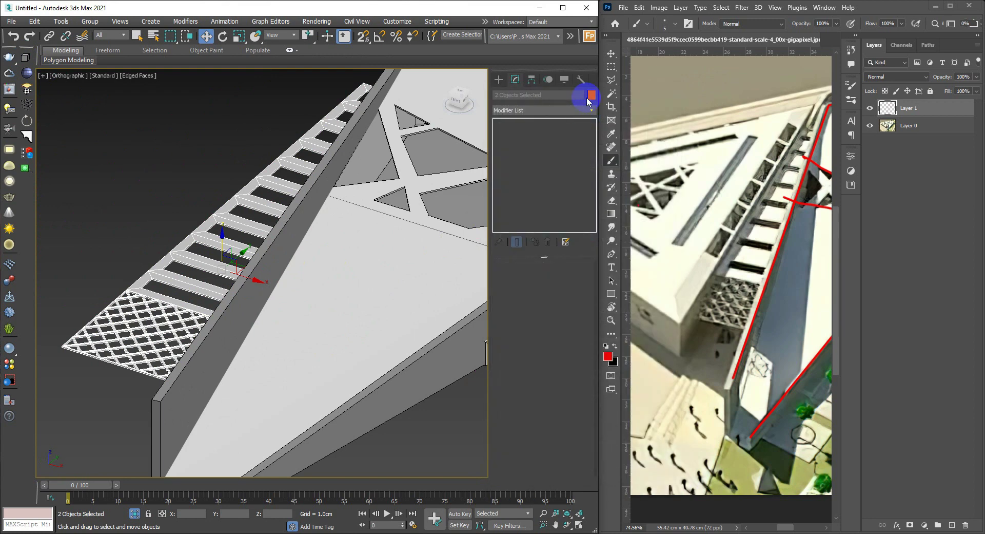
{"action": "left_click", "coordinate": [591, 95]}
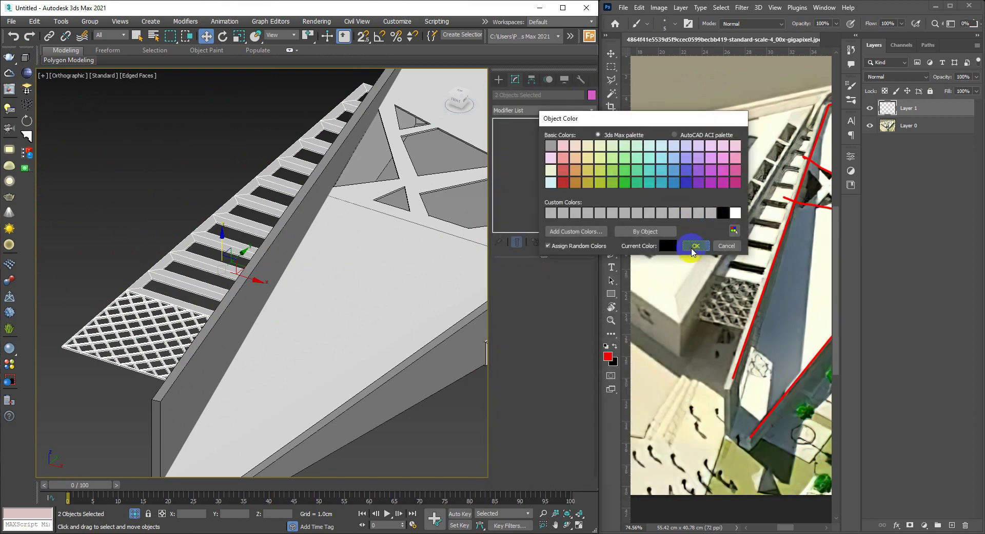
{"action": "left_click", "coordinate": [696, 245]}
{"action": "left_click", "coordinate": [257, 160]}
{"action": "scroll", "coordinate": [308, 154], "scroll_direction": "down", "scroll_amount": 3}
{"action": "mouse_move", "coordinate": [308, 154]}
{"action": "middle_mouse_down", "text": "alt"}
{"action": "mouse_move", "coordinate": [285, 238]}
{"action": "mouse_move", "coordinate": [298, 225]}
{"action": "middle_mouse_up", "text": "alt"}
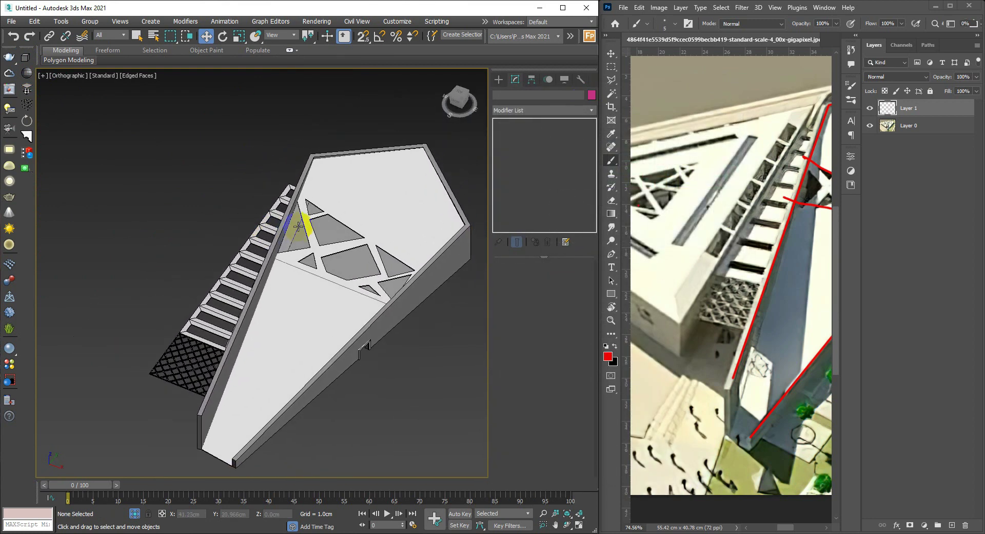
Step: Draw a red freehand loop and strokes over the angled wall on Layer 1
{"action": "scroll", "coordinate": [654, 256], "scroll_direction": "down", "scroll_amount": 2, "text": "alt"}
{"action": "scroll", "coordinate": [686, 215], "scroll_direction": "down", "scroll_amount": 2, "text": "alt"}
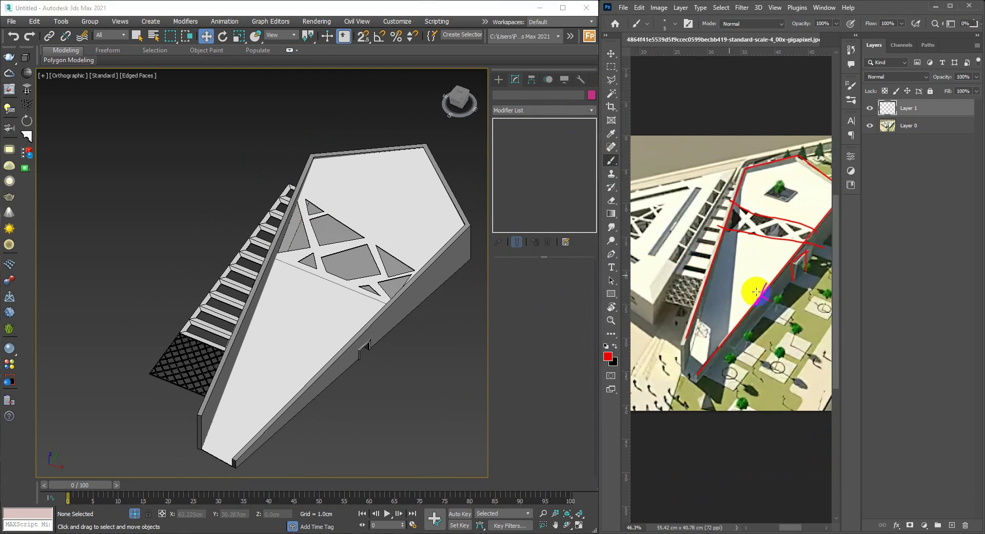
{"action": "left_click_drag", "start_coordinate": [740, 315], "coordinate": [738, 319]}
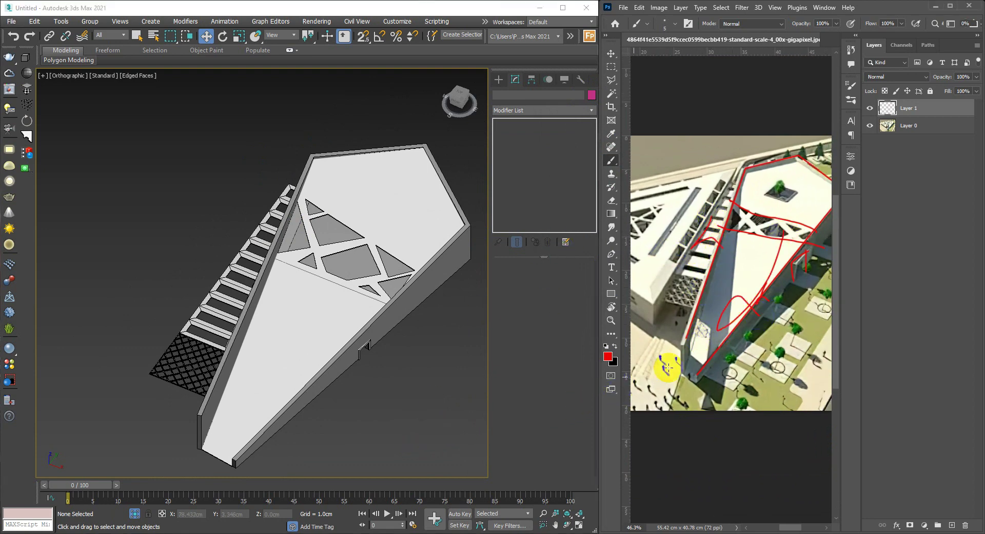
{"action": "scroll", "coordinate": [667, 367], "scroll_direction": "up", "scroll_amount": 2, "text": "alt"}
{"action": "scroll", "coordinate": [698, 352], "scroll_direction": "up", "scroll_amount": 2, "text": "alt"}
{"action": "scroll", "coordinate": [683, 338], "scroll_direction": "up", "scroll_amount": 1, "text": "alt"}
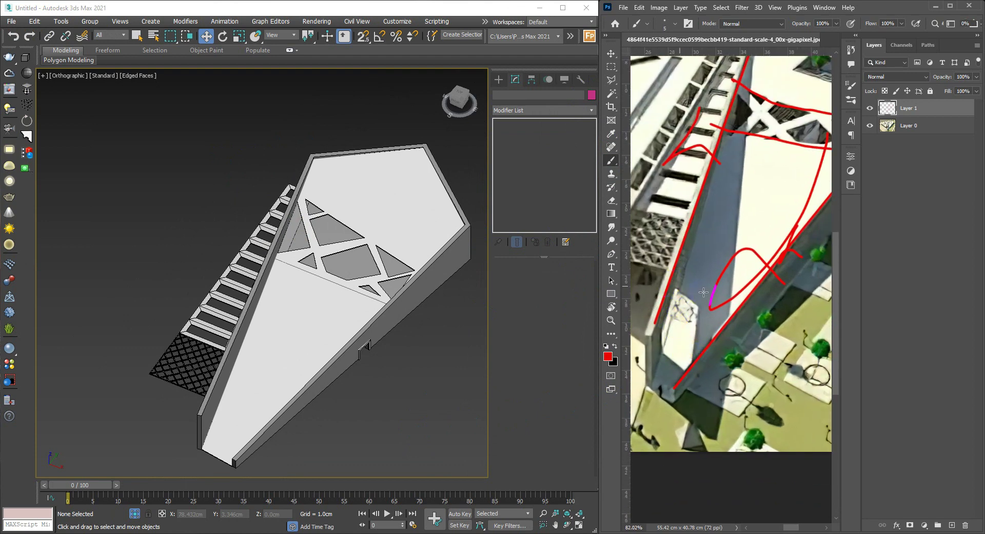
{"action": "mouse_move", "coordinate": [692, 371]}
{"action": "left_mouse_down"}
{"action": "mouse_move", "coordinate": [680, 308]}
{"action": "mouse_move", "coordinate": [680, 343]}
{"action": "left_mouse_up"}
{"action": "mouse_move", "coordinate": [253, 334]}
{"action": "middle_mouse_down", "text": "alt"}
{"action": "mouse_move", "coordinate": [100, 363]}
{"action": "mouse_move", "coordinate": [264, 358]}
{"action": "mouse_move", "coordinate": [235, 356]}
{"action": "mouse_move", "coordinate": [259, 364]}
{"action": "middle_mouse_up", "text": "alt"}
Step: Create a box and move it into the low end wall
{"action": "right_click", "coordinate": [260, 366]}
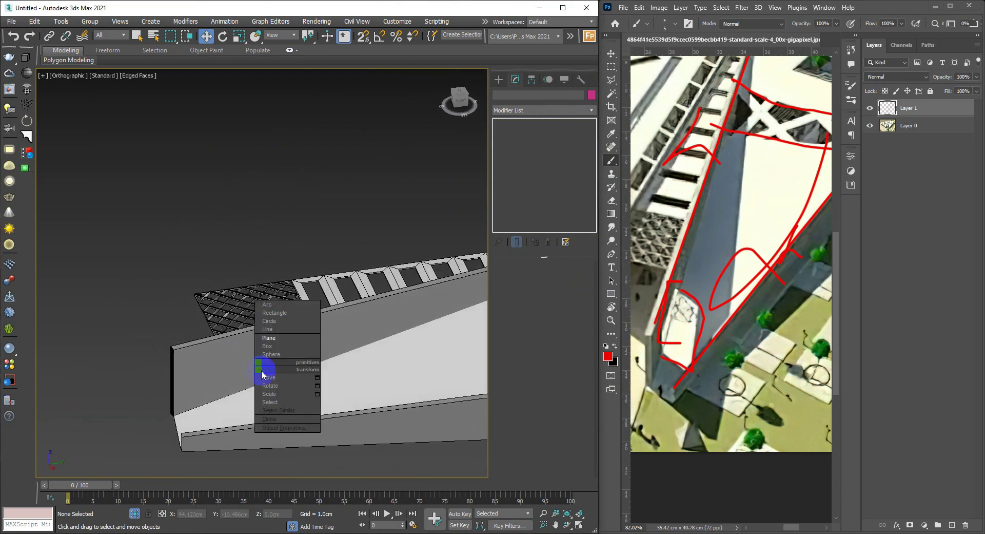
{"action": "left_click", "coordinate": [281, 352]}
{"action": "scroll", "coordinate": [248, 370], "scroll_direction": "up", "scroll_amount": 3}
{"action": "scroll", "coordinate": [249, 369], "scroll_direction": "up", "scroll_amount": 1}
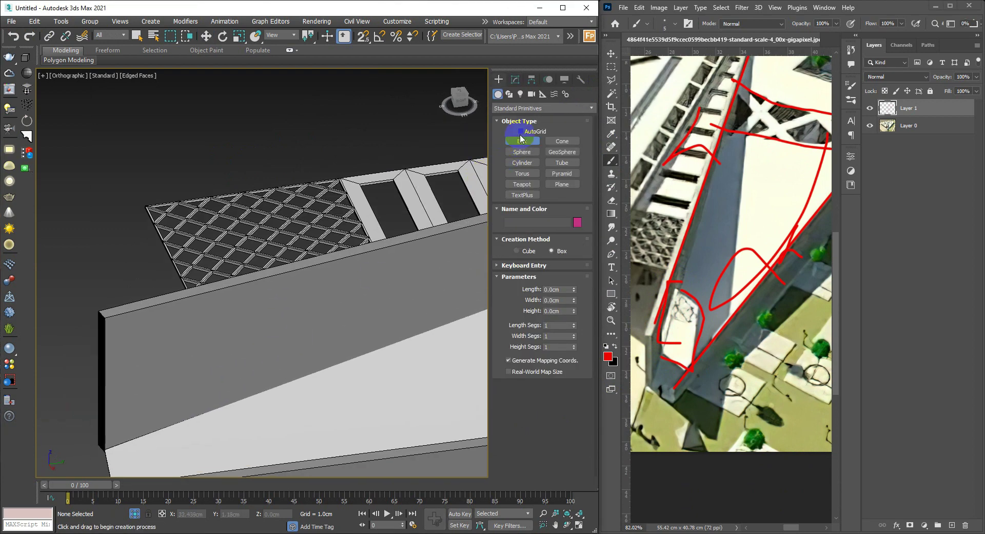
{"action": "mouse_move", "coordinate": [271, 332]}
{"action": "left_mouse_down"}
{"action": "mouse_move", "coordinate": [214, 411]}
{"action": "mouse_move", "coordinate": [144, 466]}
{"action": "left_mouse_up"}
{"action": "left_click", "coordinate": [196, 523]}
{"action": "key", "text": "w"}
{"action": "middle_click_drag", "start_coordinate": [182, 405], "coordinate": [244, 420], "text": "alt"}
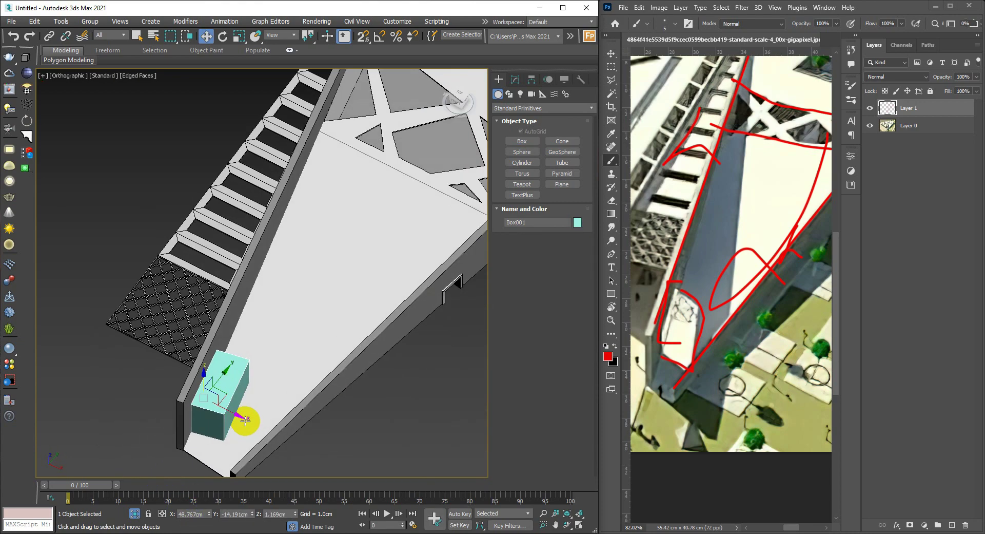
{"action": "left_click_drag", "start_coordinate": [235, 416], "coordinate": [230, 414]}
{"action": "mouse_move", "coordinate": [229, 415]}
{"action": "middle_mouse_down", "text": "alt"}
{"action": "mouse_move", "coordinate": [230, 378]}
{"action": "mouse_move", "coordinate": [170, 389]}
{"action": "middle_mouse_up", "text": "alt"}
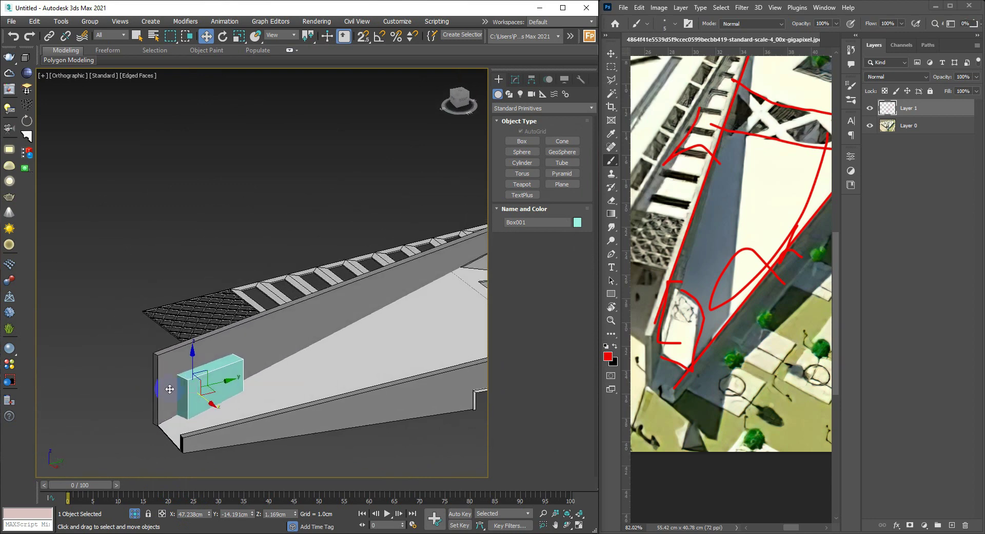
Step: Subtract the box from the wall with ProBoolean to cut the opening
{"action": "left_click", "coordinate": [293, 332]}
{"action": "key", "text": "ctrl+b"}
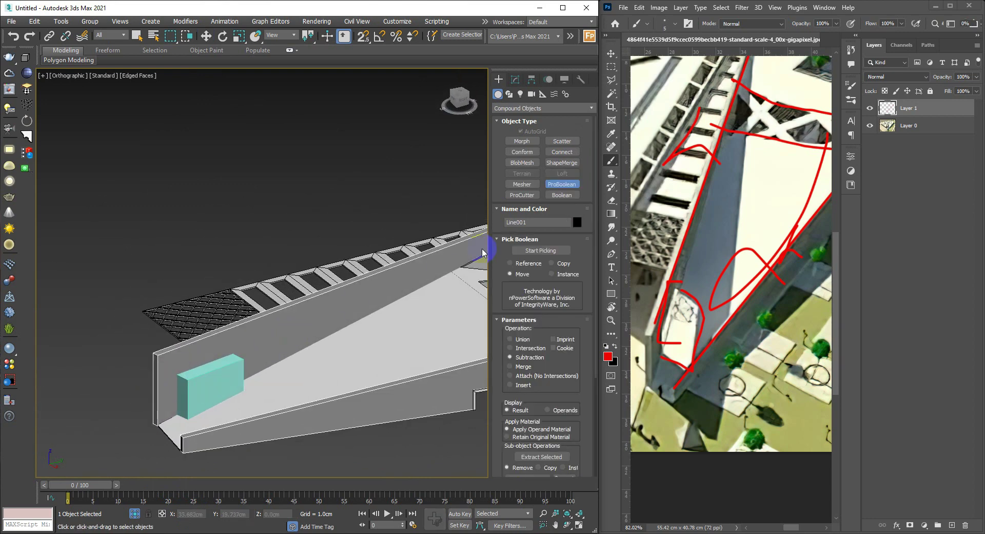
{"action": "left_click", "coordinate": [203, 359]}
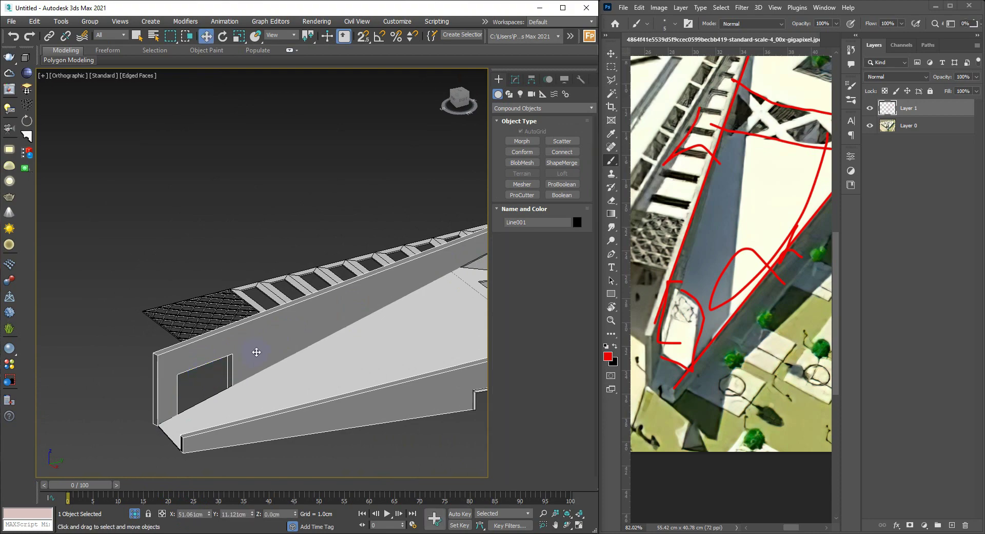
{"action": "mouse_move", "coordinate": [255, 352]}
{"action": "middle_mouse_down", "text": "alt"}
{"action": "mouse_move", "coordinate": [302, 375]}
{"action": "mouse_move", "coordinate": [343, 370]}
{"action": "mouse_move", "coordinate": [303, 356]}
{"action": "mouse_move", "coordinate": [310, 345]}
{"action": "mouse_move", "coordinate": [334, 352]}
{"action": "middle_mouse_up", "text": "alt"}
{"action": "key", "text": "p"}
{"action": "scroll", "coordinate": [308, 359], "scroll_direction": "up", "scroll_amount": 2}
{"action": "scroll", "coordinate": [305, 363], "scroll_direction": "up", "scroll_amount": 3}
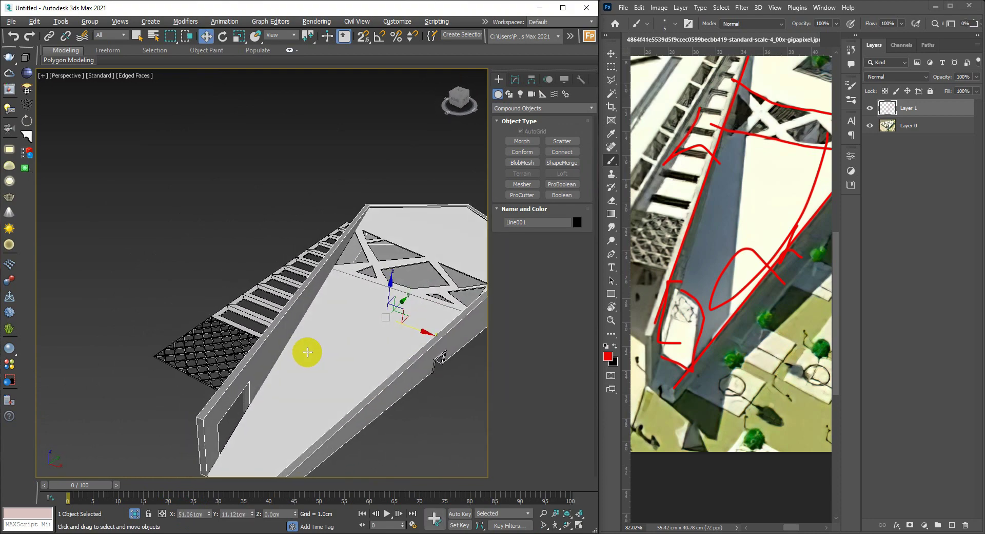
{"action": "scroll", "coordinate": [313, 344], "scroll_direction": "up", "scroll_amount": 2}
{"action": "scroll", "coordinate": [749, 216], "scroll_direction": "down", "scroll_amount": 4, "text": "alt"}
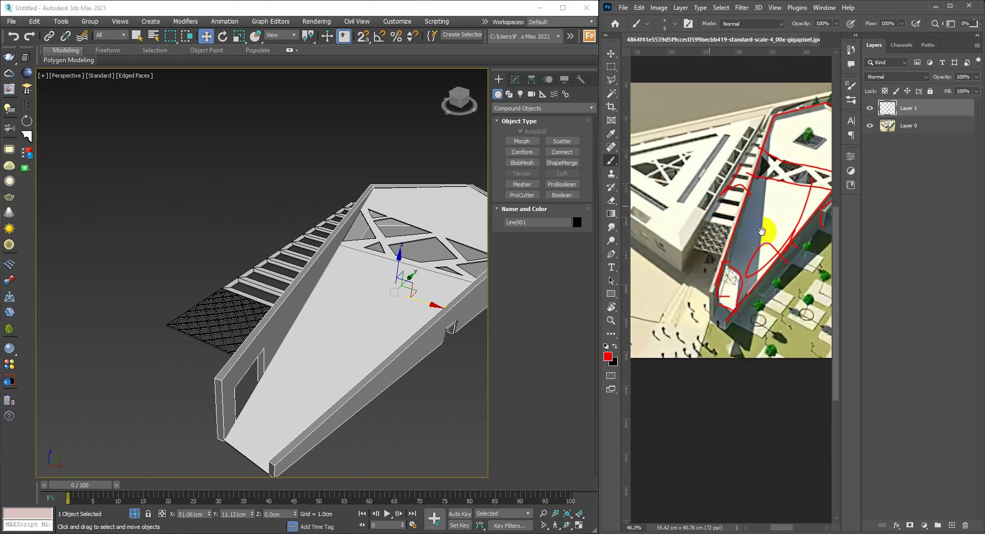
{"action": "scroll", "coordinate": [763, 265], "scroll_direction": "down", "scroll_amount": 1, "text": "alt"}
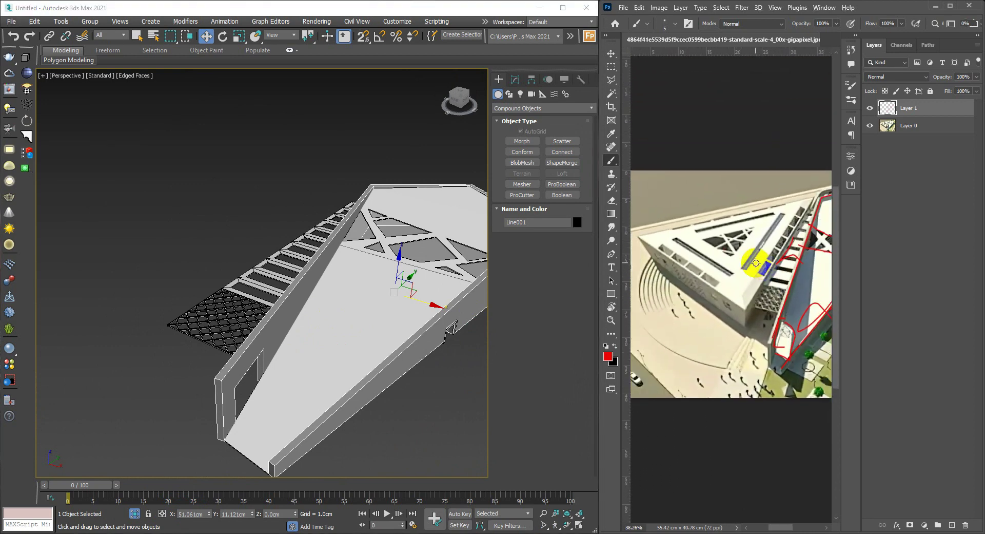
{"action": "scroll", "coordinate": [762, 262], "scroll_direction": "up", "scroll_amount": 1, "text": "alt"}
{"action": "scroll", "coordinate": [760, 253], "scroll_direction": "down", "scroll_amount": 1, "text": "alt"}
{"action": "left_click_drag", "start_coordinate": [759, 254], "coordinate": [764, 280]}
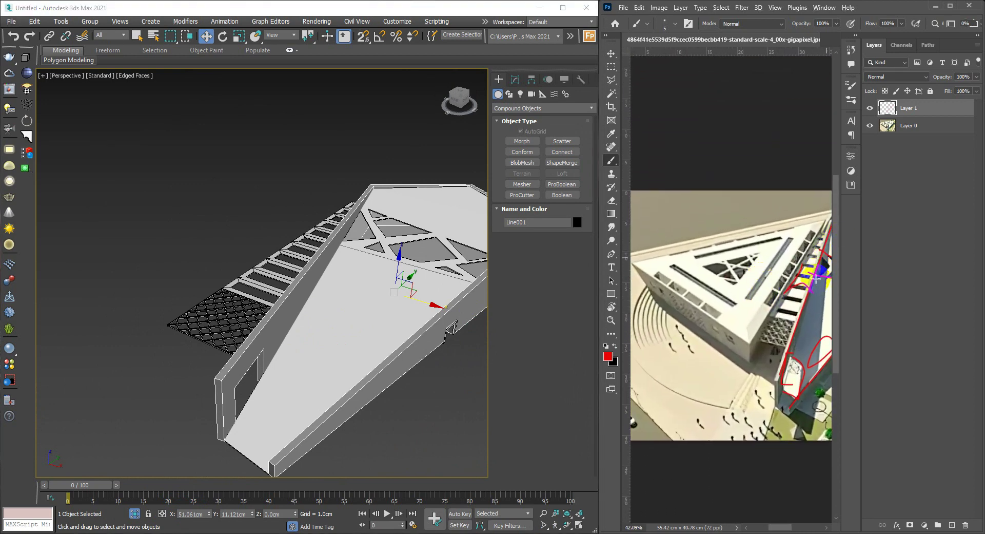
{"action": "scroll", "coordinate": [298, 272], "scroll_direction": "down", "scroll_amount": 4}
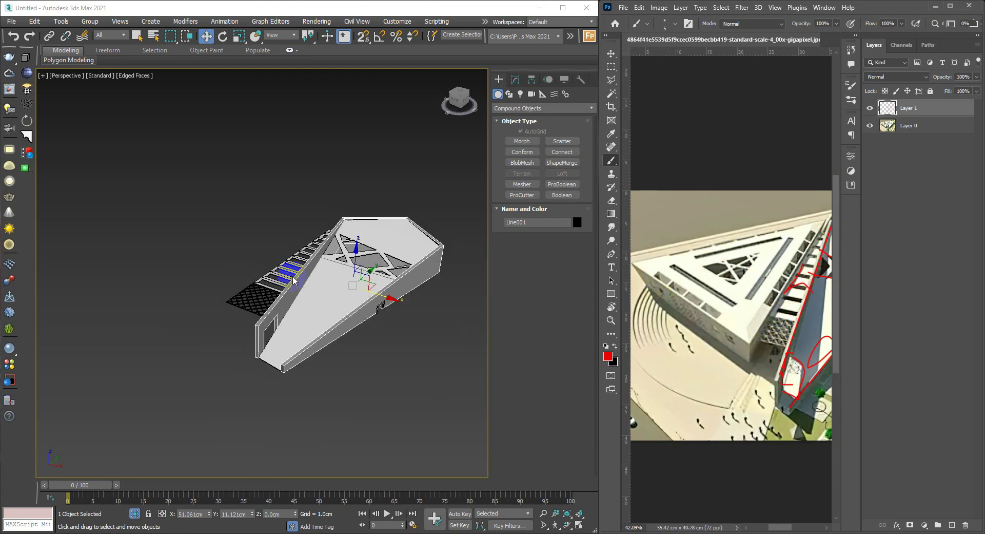
{"action": "key", "text": "t"}
Step: Start a Line shape in Top view with AutoGrid on and viewport rendering off
{"action": "left_click", "coordinate": [419, 247]}
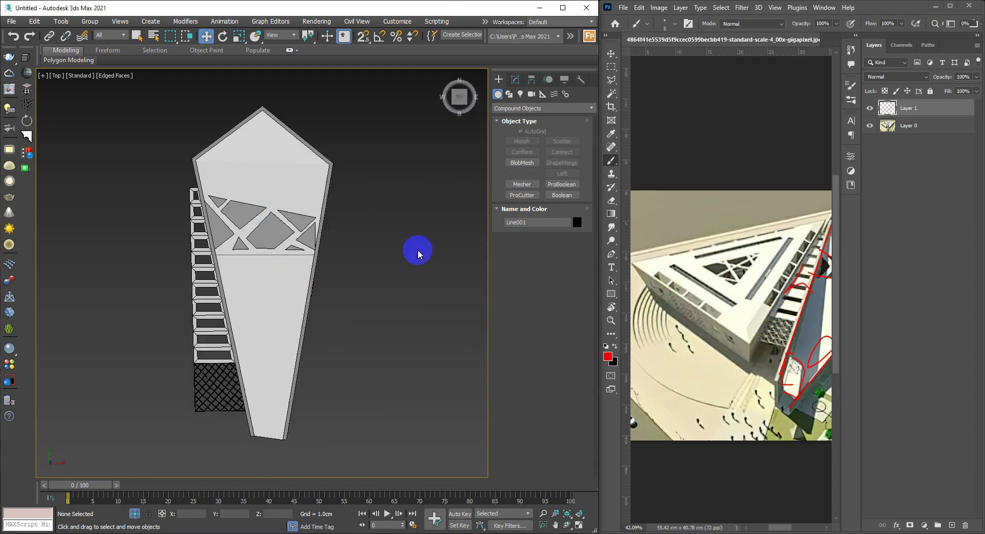
{"action": "middle_click_drag", "start_coordinate": [224, 270], "coordinate": [347, 271]}
{"action": "right_click", "coordinate": [333, 270]}
{"action": "left_click", "coordinate": [291, 221]}
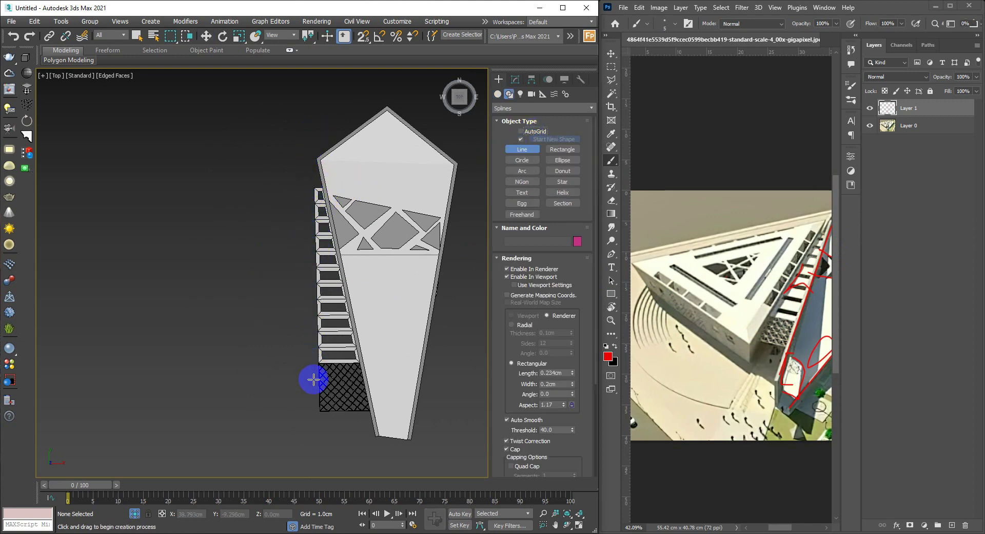
{"action": "scroll", "coordinate": [320, 185], "scroll_direction": "up", "scroll_amount": 1}
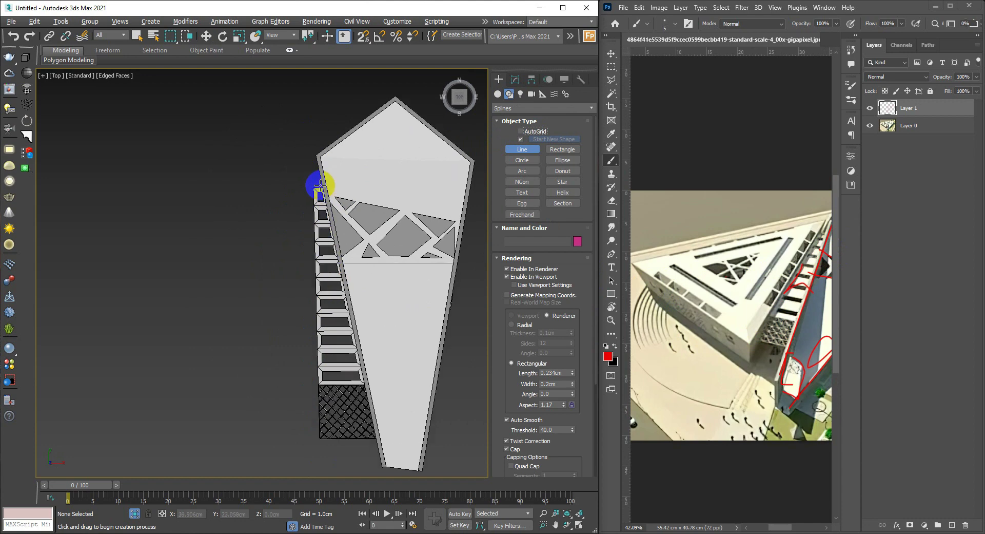
{"action": "scroll", "coordinate": [319, 185], "scroll_direction": "up", "scroll_amount": 1}
{"action": "scroll", "coordinate": [314, 247], "scroll_direction": "down", "scroll_amount": 2}
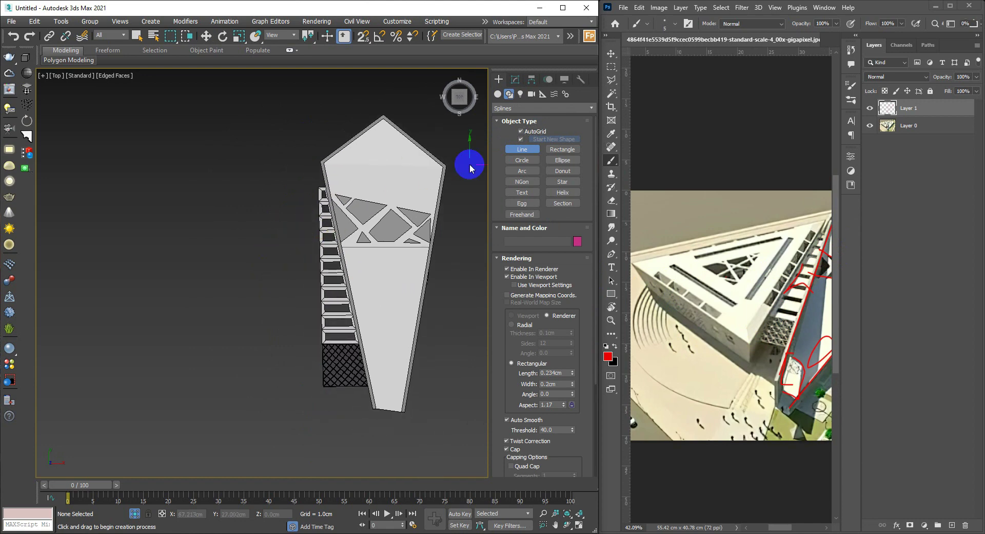
{"action": "left_click", "coordinate": [530, 133]}
{"action": "middle_click_drag", "start_coordinate": [294, 223], "coordinate": [282, 226]}
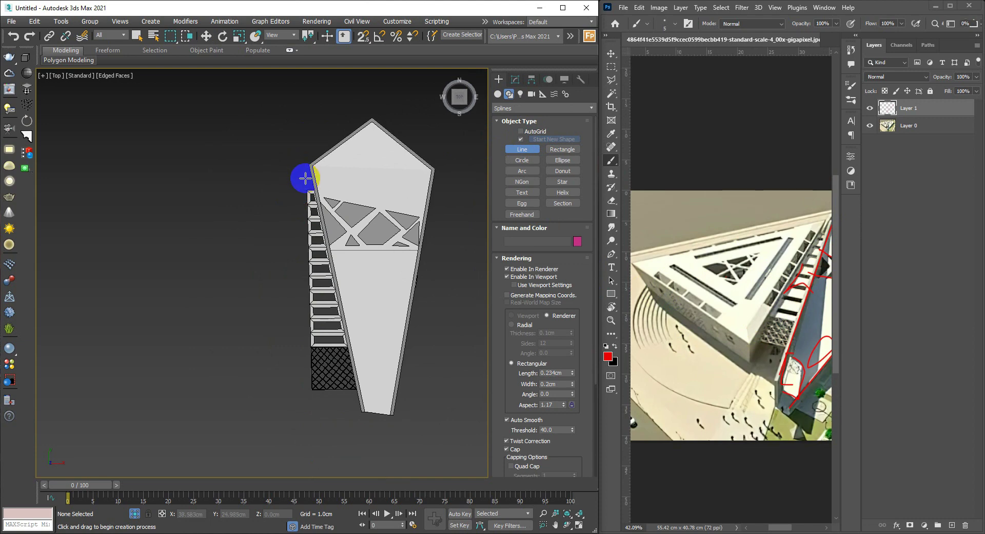
{"action": "left_click", "coordinate": [306, 178]}
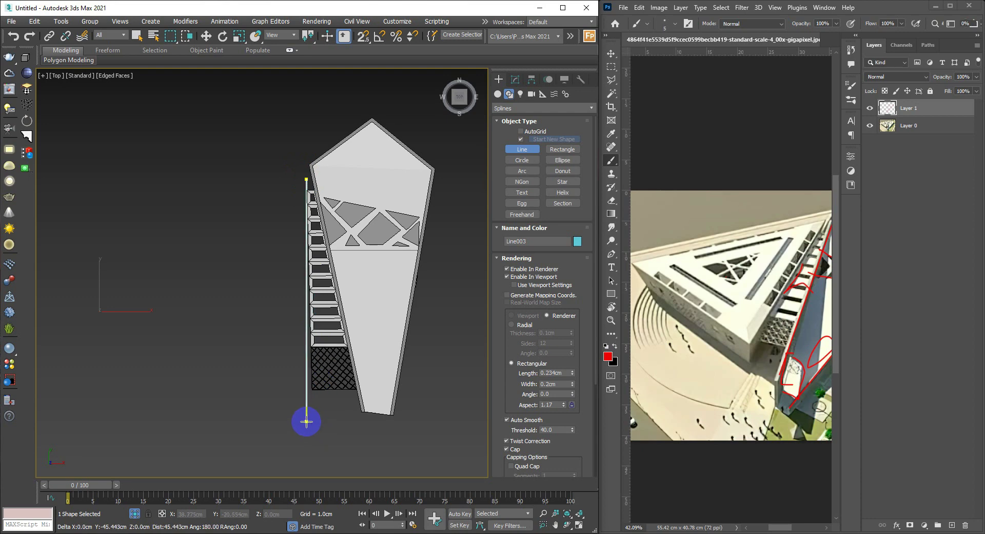
{"action": "right_click", "coordinate": [311, 407]}
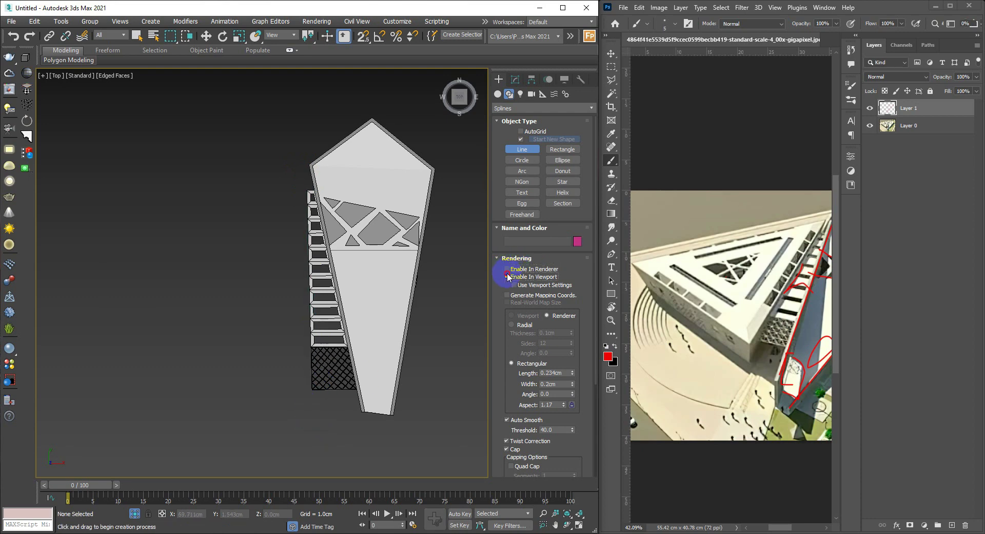
{"action": "left_click", "coordinate": [508, 277]}
Step: Draw a closed triangular outline from the ladder panel's top to a far-left point
{"action": "left_click", "coordinate": [307, 182]}
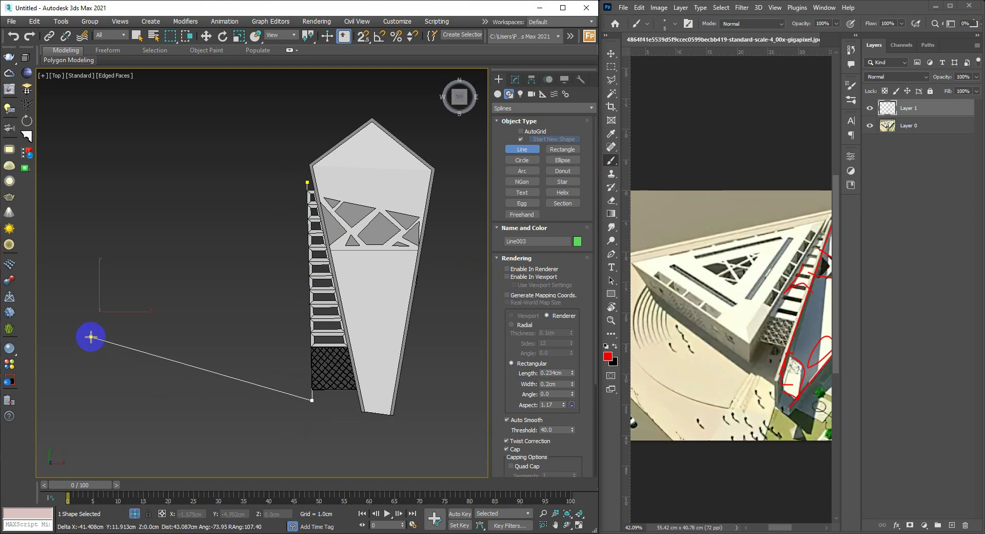
{"action": "left_click", "coordinate": [91, 337]}
{"action": "left_click", "coordinate": [307, 182]}
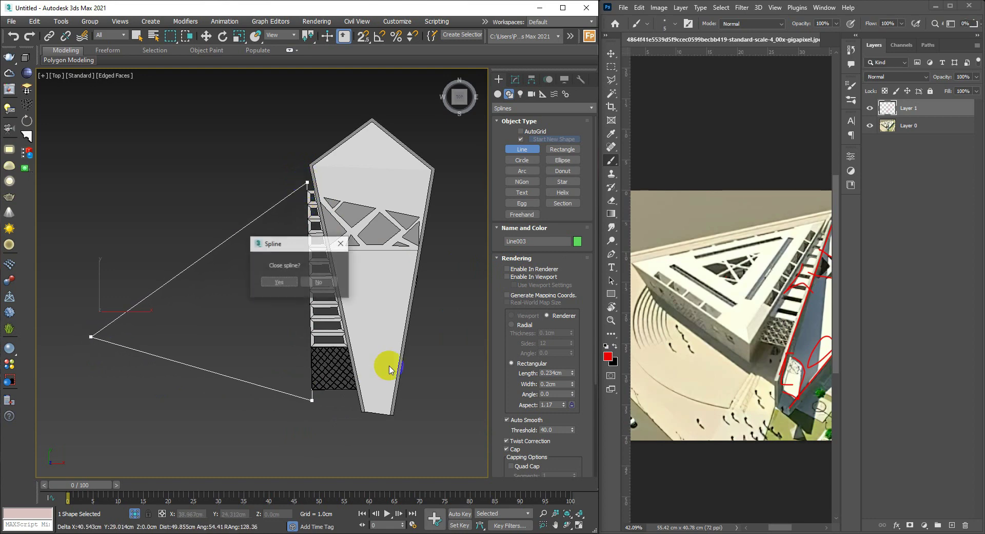
{"action": "left_click", "coordinate": [279, 281]}
{"action": "right_click", "coordinate": [277, 331]}
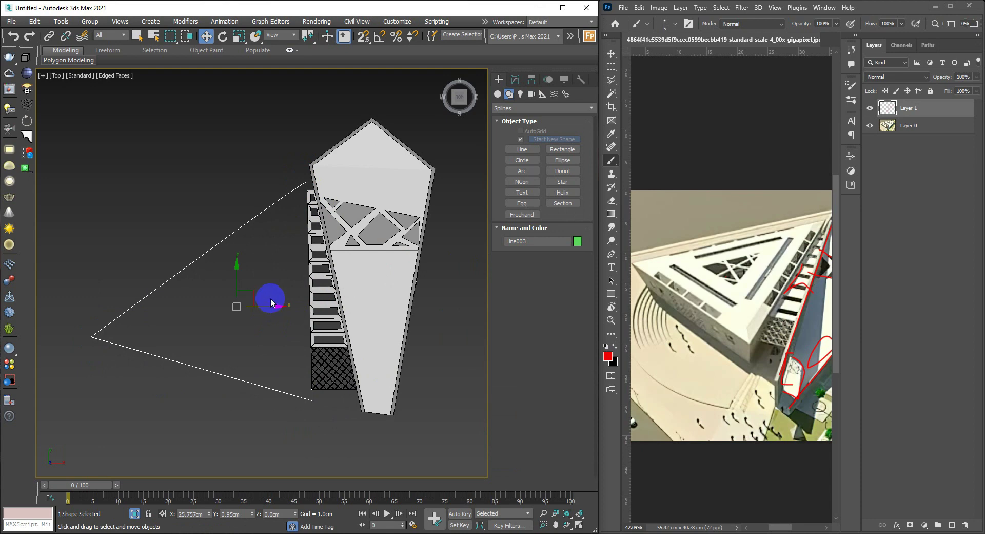
Step: Replace the triangle's upper edge with a new edge created by Connect
{"action": "middle_click_drag", "start_coordinate": [281, 270], "coordinate": [295, 263]}
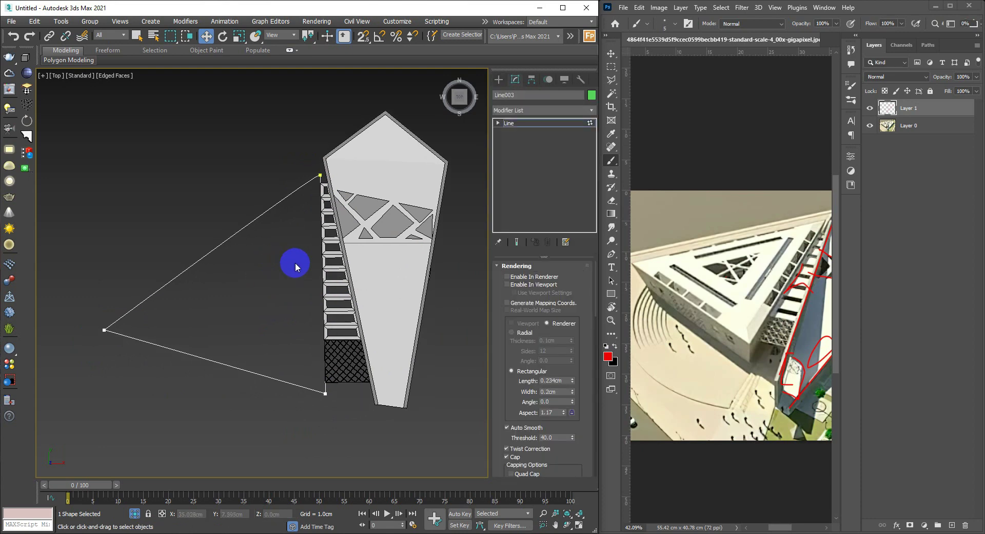
{"action": "left_click", "coordinate": [319, 176]}
{"action": "left_click", "coordinate": [245, 223]}
{"action": "key", "text": "Delete"}
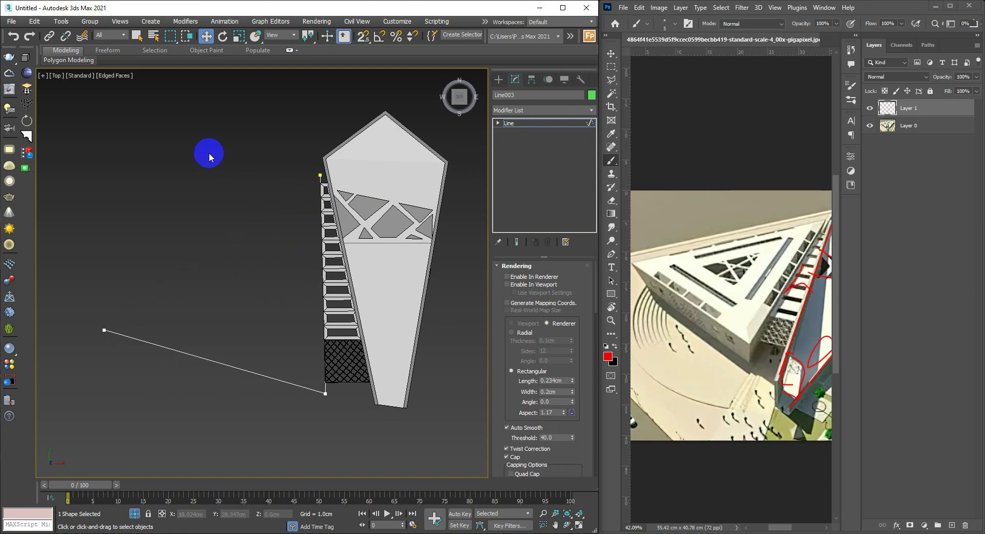
{"action": "right_click", "coordinate": [210, 197]}
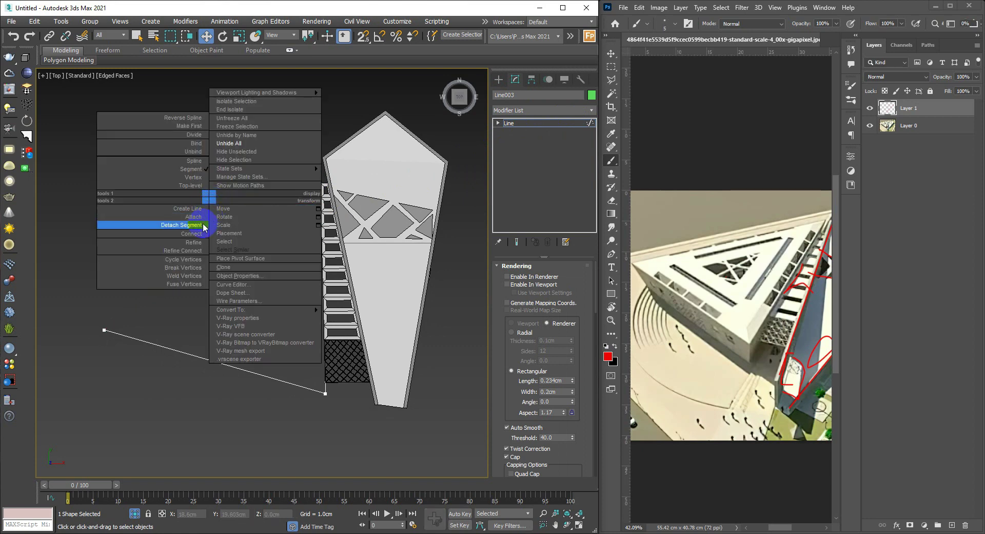
{"action": "left_click", "coordinate": [199, 243]}
{"action": "left_click_drag", "start_coordinate": [104, 330], "coordinate": [321, 172]}
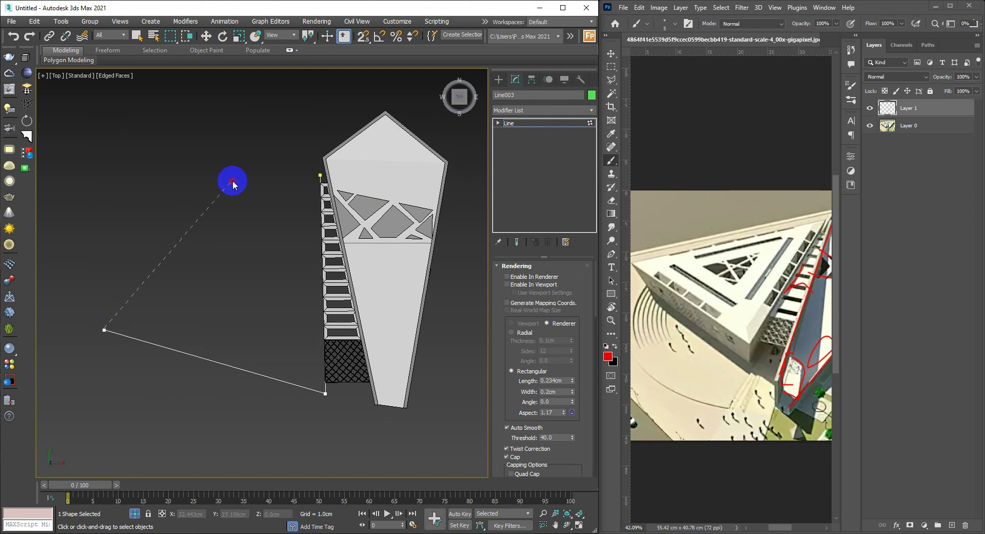
{"action": "left_click", "coordinate": [321, 172]}
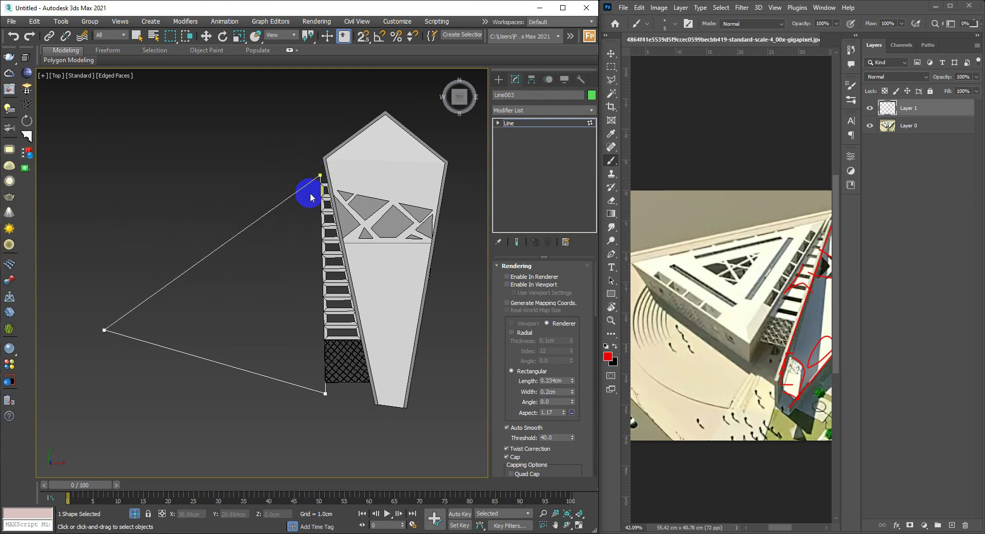
{"action": "right_click", "coordinate": [257, 271]}
Step: Set the outline's vertices to Corner and move the left corner point up and right
{"action": "key", "text": "1"}
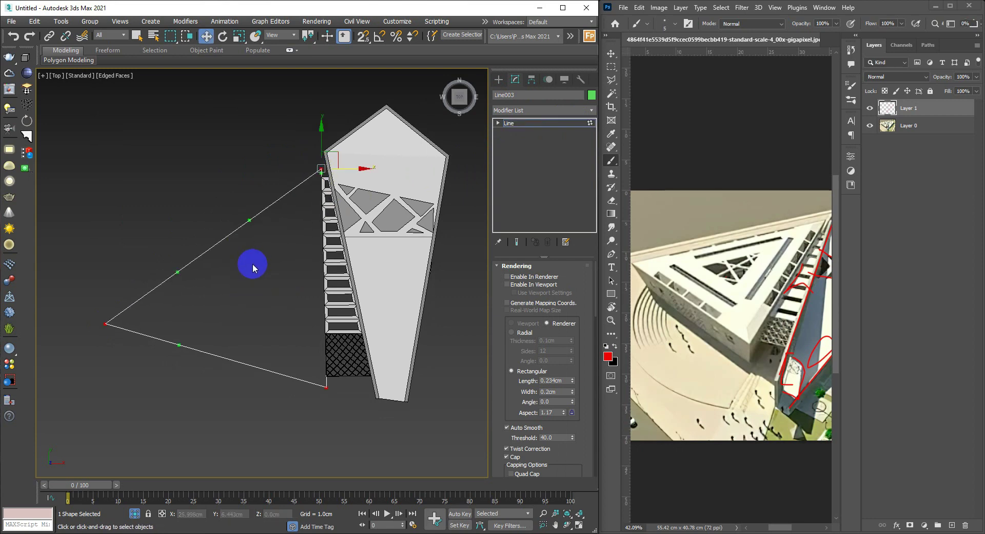
{"action": "right_click", "coordinate": [293, 253]}
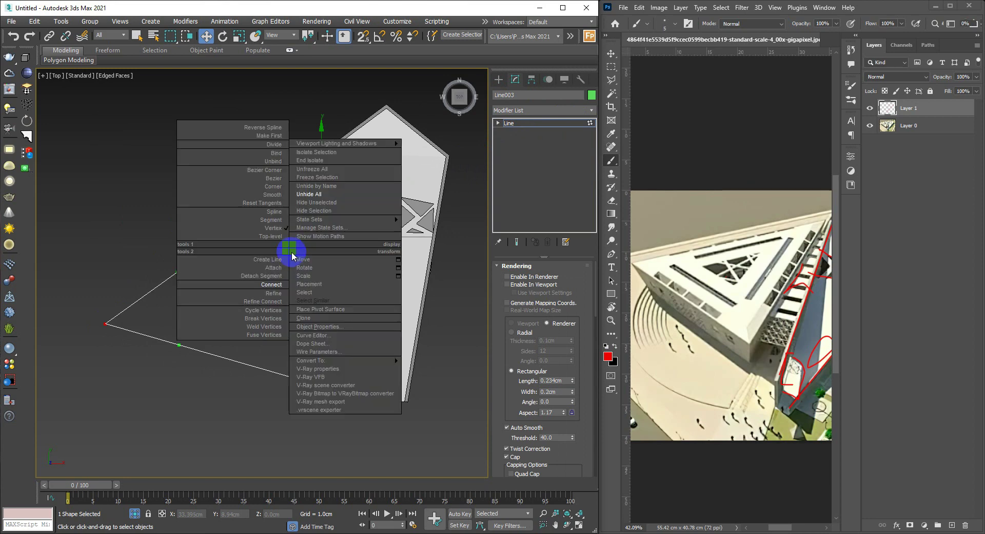
{"action": "left_click", "coordinate": [271, 187]}
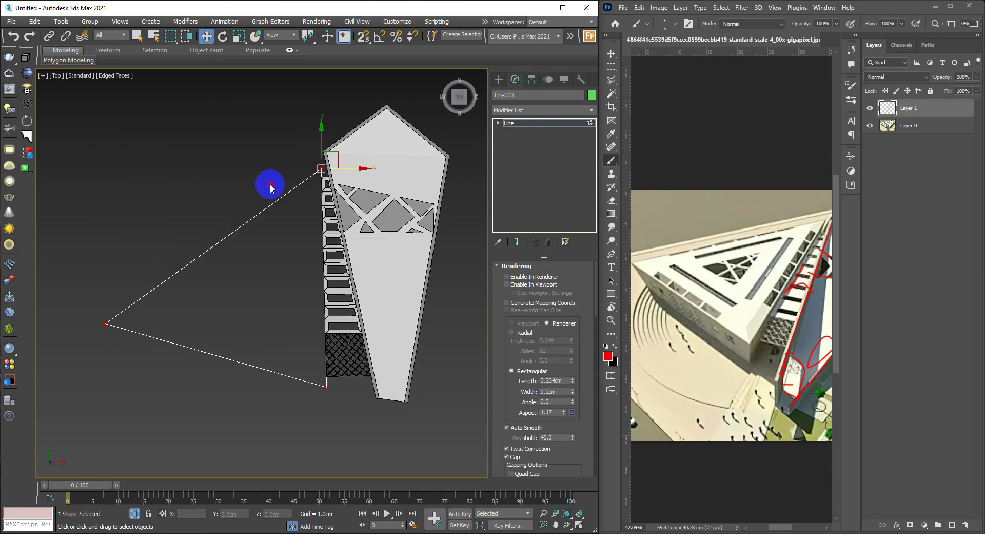
{"action": "right_click", "coordinate": [281, 286]}
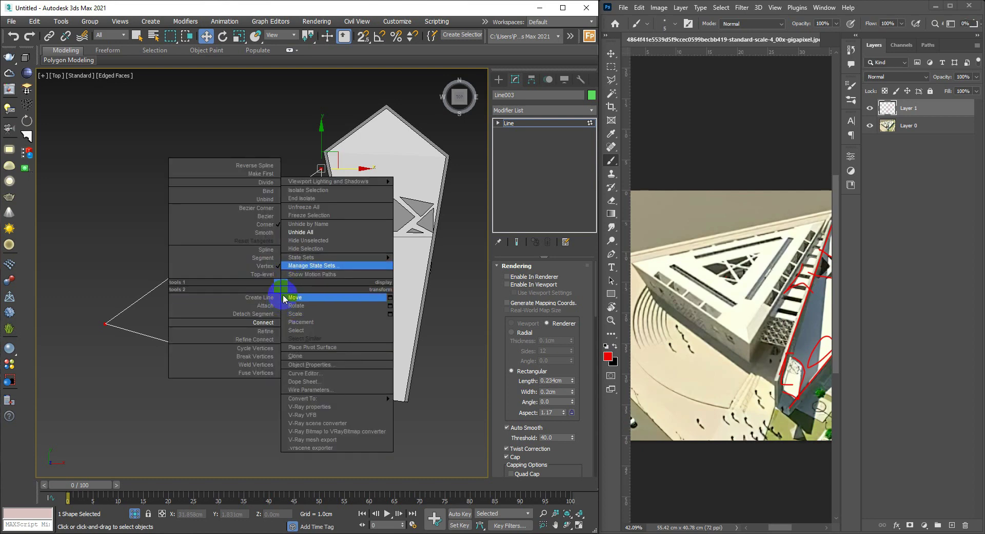
{"action": "left_click", "coordinate": [261, 232]}
{"action": "right_click", "coordinate": [261, 261]}
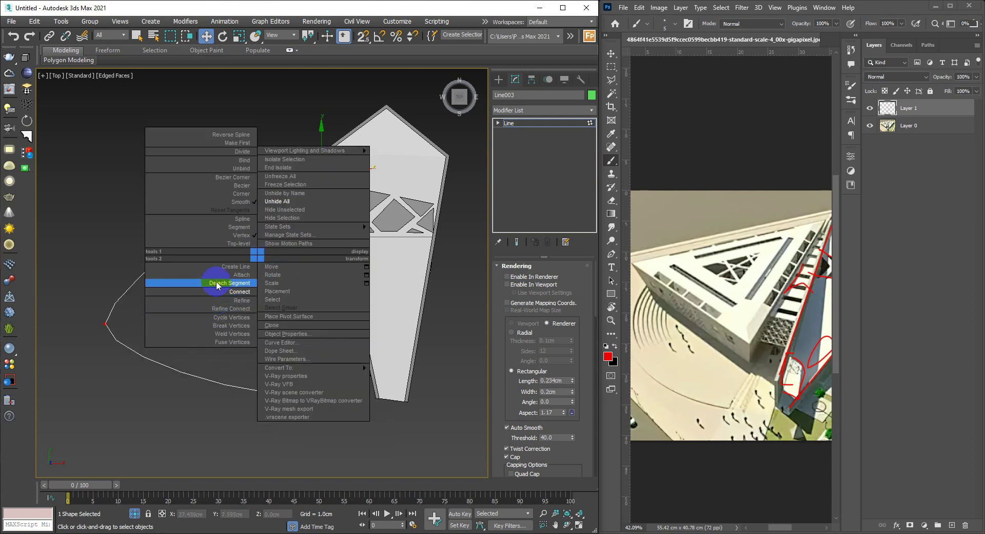
{"action": "left_click", "coordinate": [238, 194]}
{"action": "left_click", "coordinate": [105, 323]}
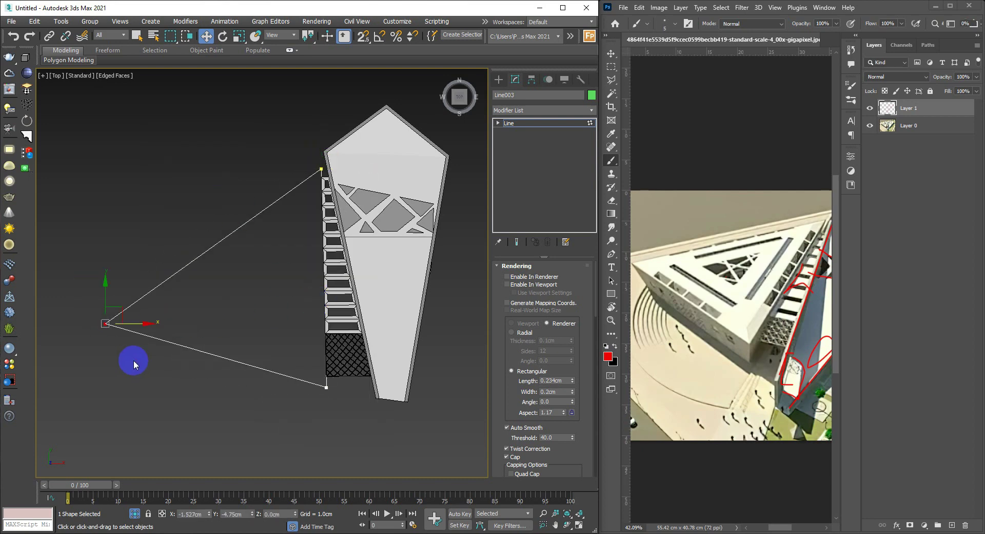
{"action": "left_click_drag", "start_coordinate": [122, 315], "coordinate": [143, 288]}
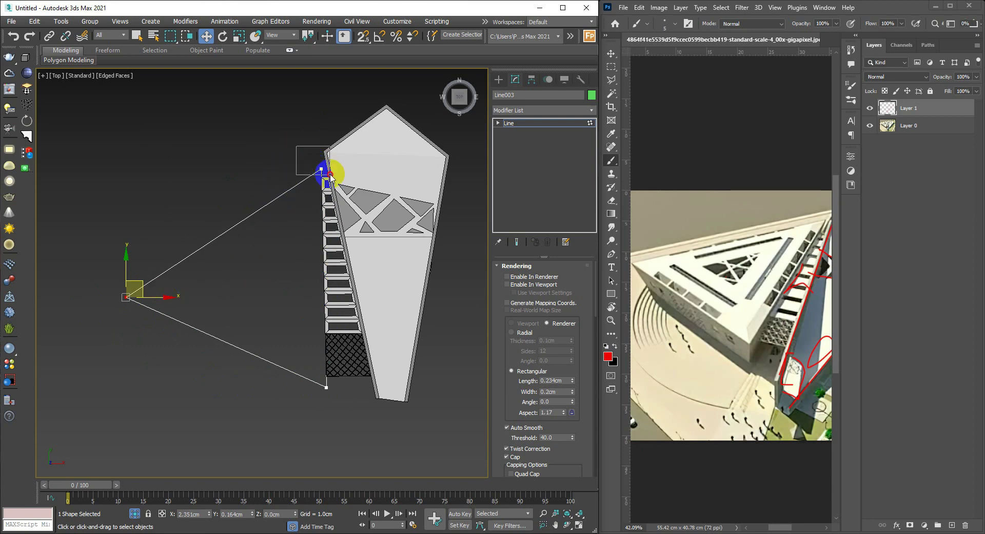
{"action": "left_click", "coordinate": [323, 169]}
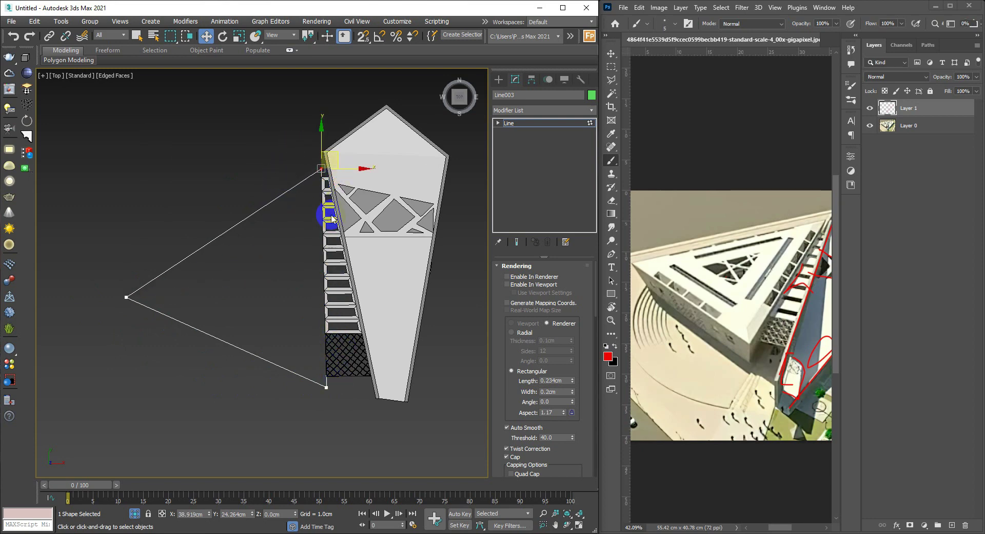
{"action": "key", "text": "1"}
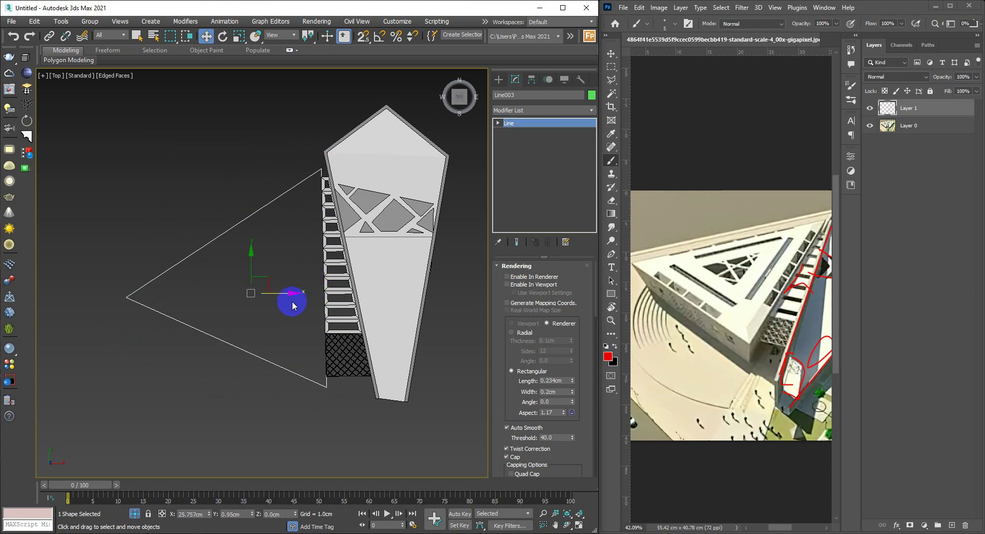
Step: Extrude the Line003 triangle outline into a slab 6.55cm thick
{"action": "middle_click_drag", "start_coordinate": [292, 306], "coordinate": [299, 263], "text": "alt"}
{"action": "key", "text": "shift+e"}
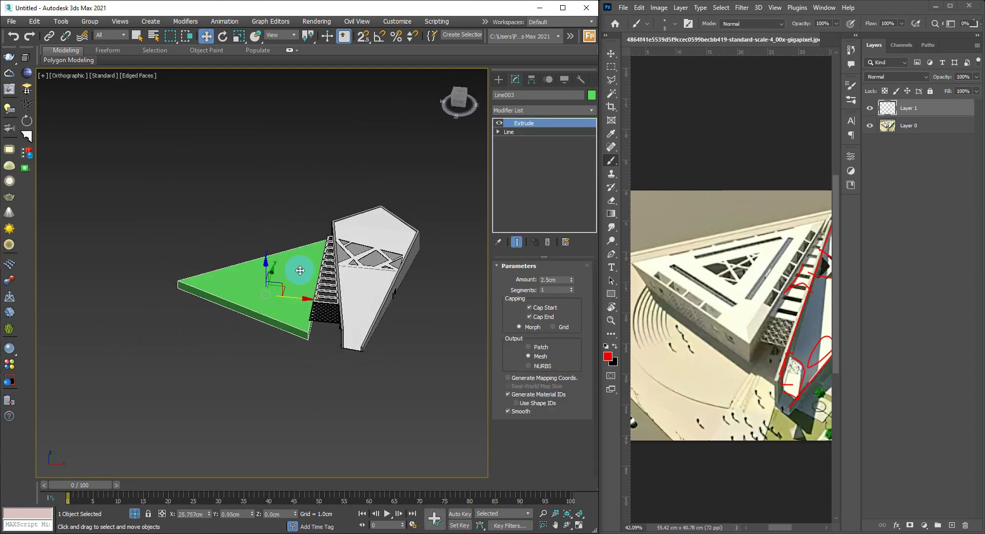
{"action": "left_click_drag", "start_coordinate": [571, 281], "coordinate": [568, 235]}
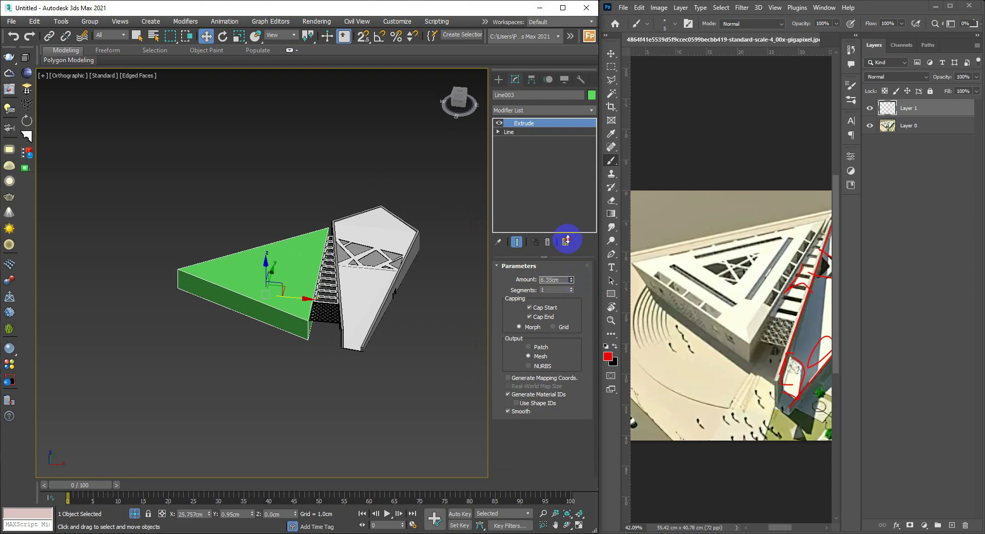
{"action": "scroll", "coordinate": [284, 270], "scroll_direction": "up", "scroll_amount": 3}
{"action": "scroll", "coordinate": [293, 272], "scroll_direction": "up", "scroll_amount": 2}
{"action": "scroll", "coordinate": [294, 272], "scroll_direction": "down", "scroll_amount": 3}
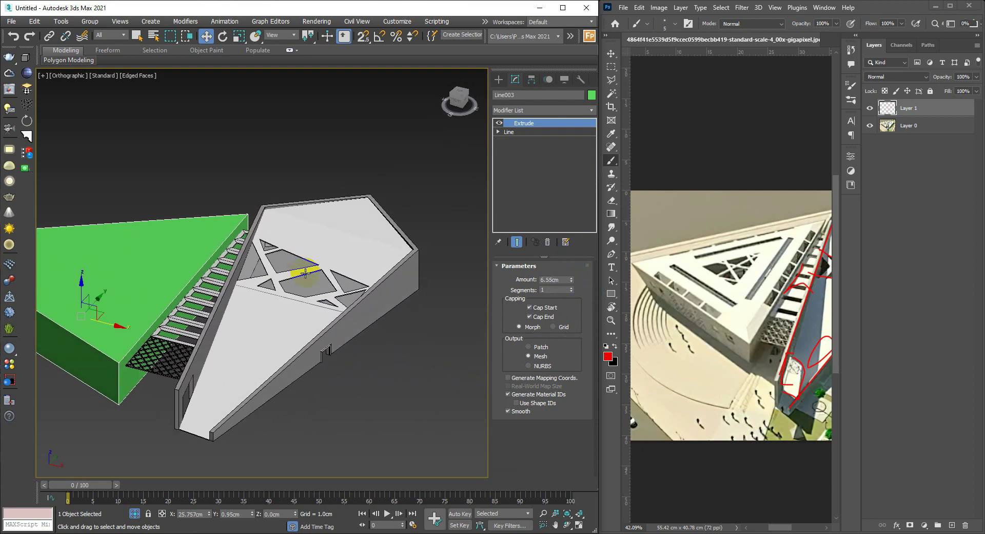
Step: Switch to the Perspective view and orbit around the slab
{"action": "key", "text": "p"}
{"action": "scroll", "coordinate": [308, 275], "scroll_direction": "down", "scroll_amount": 2}
{"action": "scroll", "coordinate": [306, 275], "scroll_direction": "up", "scroll_amount": 3}
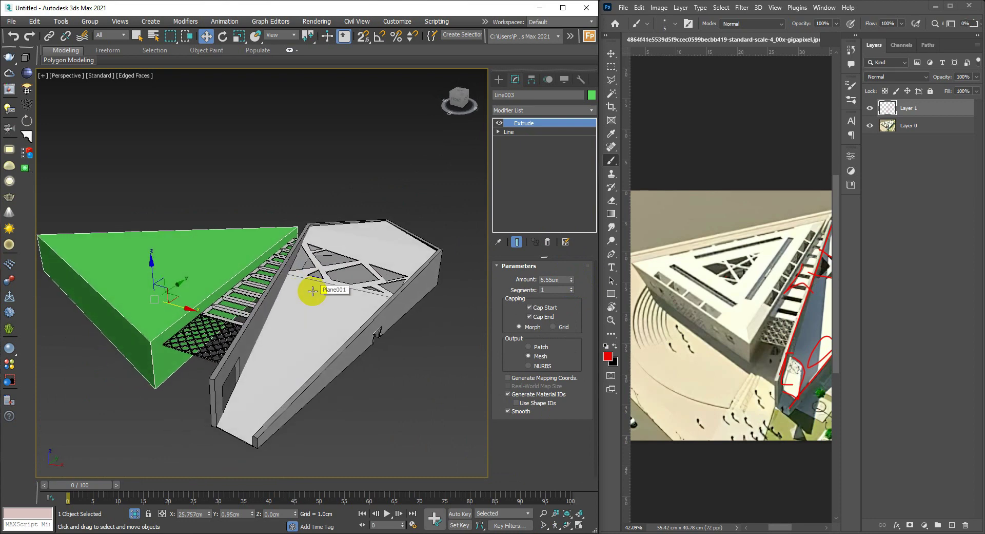
{"action": "left_click", "coordinate": [186, 311]}
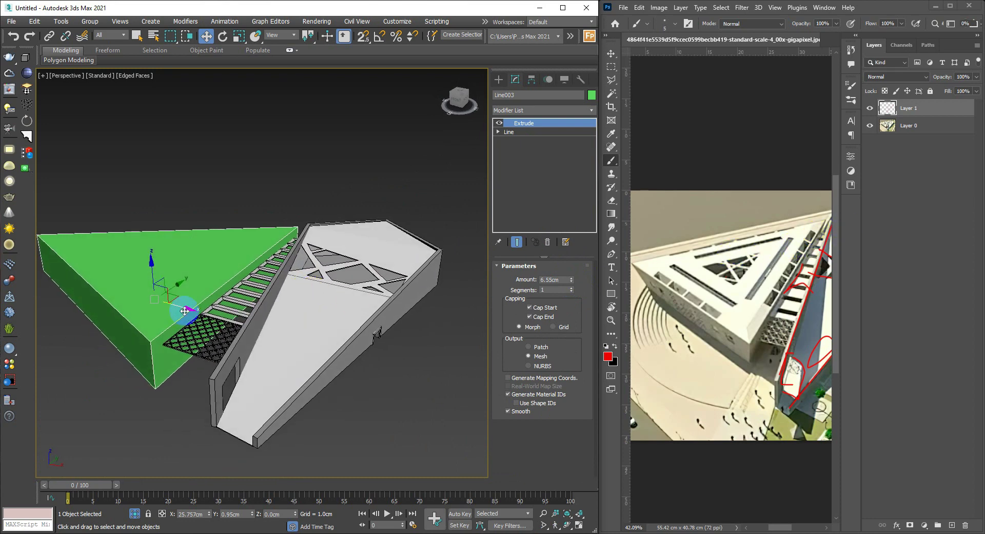
{"action": "middle_click_drag", "start_coordinate": [201, 298], "coordinate": [246, 322], "text": "alt"}
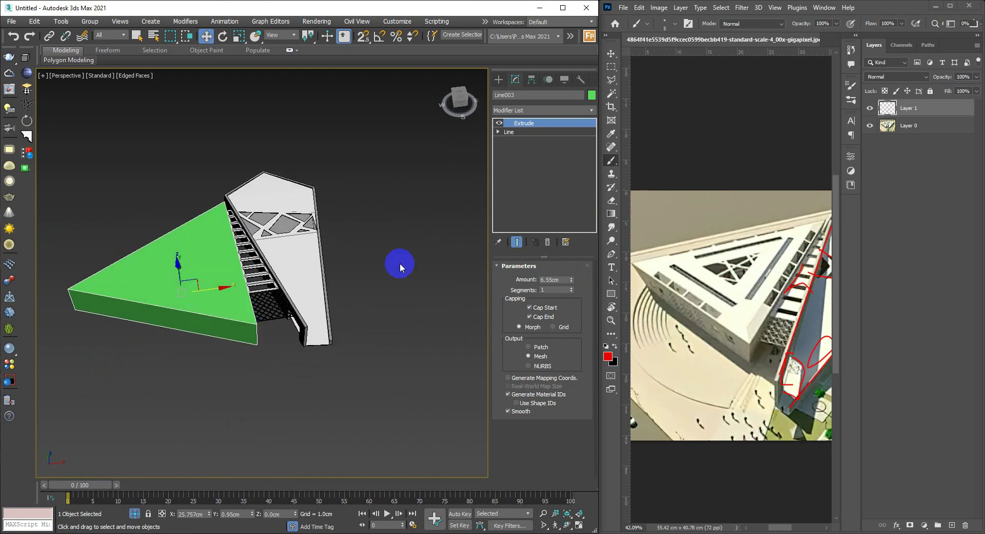
{"action": "left_click", "coordinate": [562, 246]}
Step: Remove the extrusion and select the triangle's left corner point at vertex level
{"action": "key", "text": "t"}
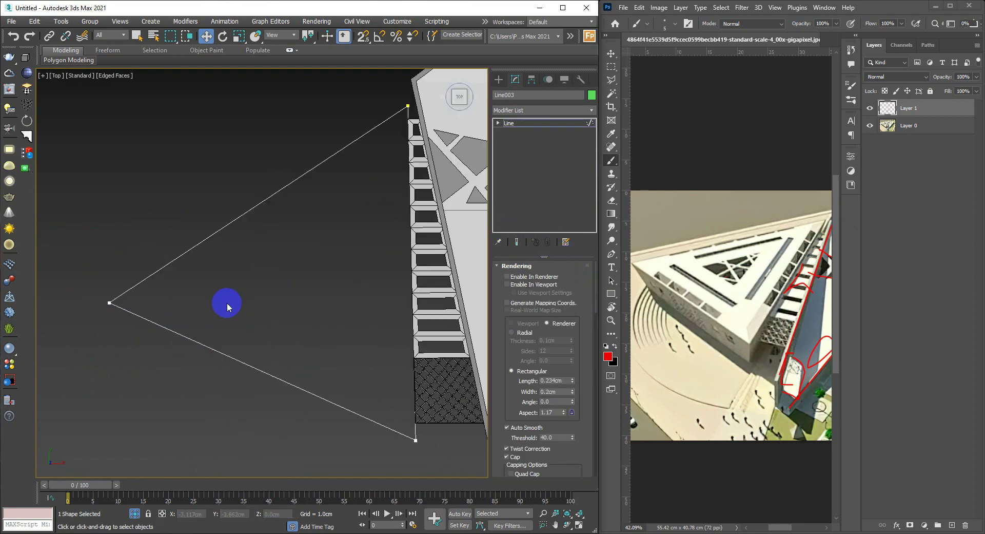
{"action": "scroll", "coordinate": [236, 302], "scroll_direction": "down", "scroll_amount": 3}
{"action": "key", "text": "1"}
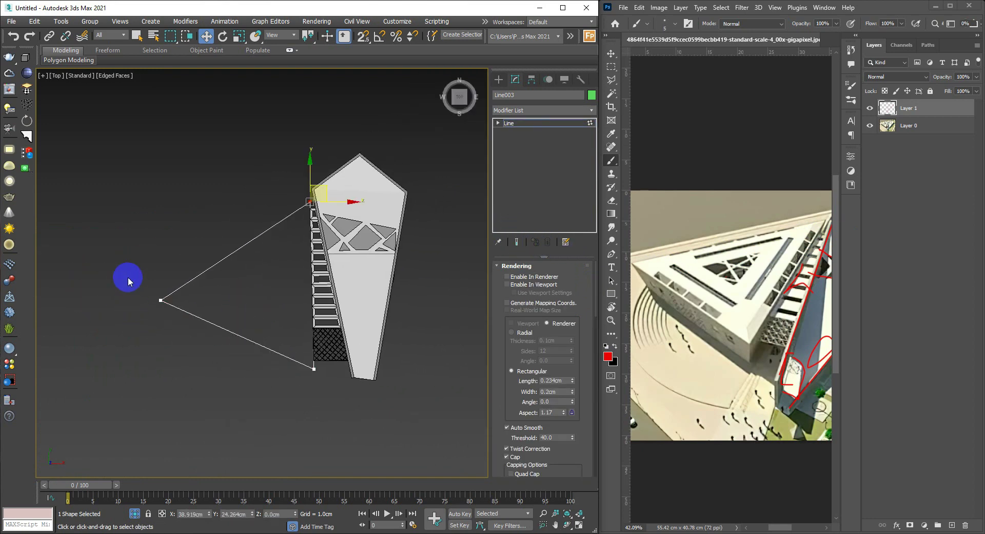
{"action": "left_click", "coordinate": [161, 300]}
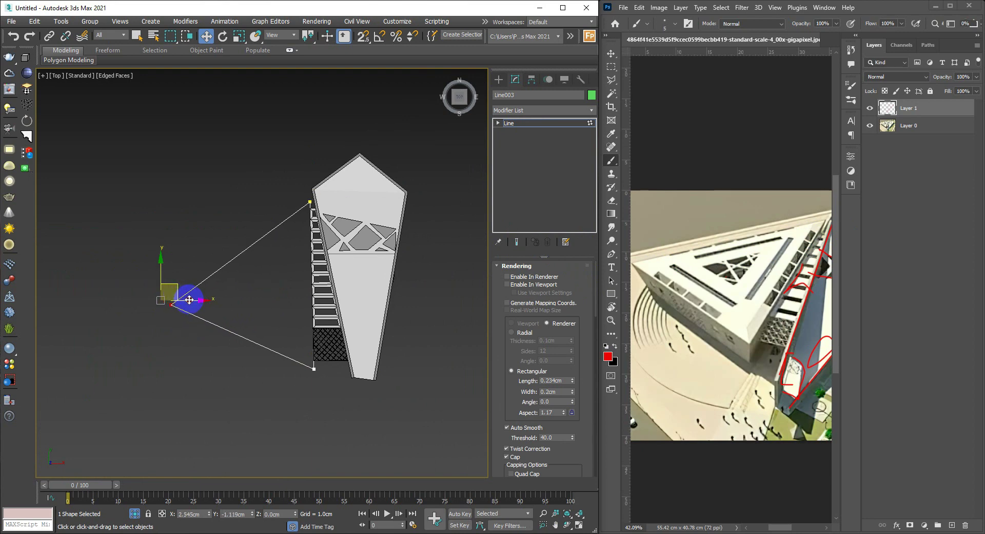
{"action": "key", "text": "1"}
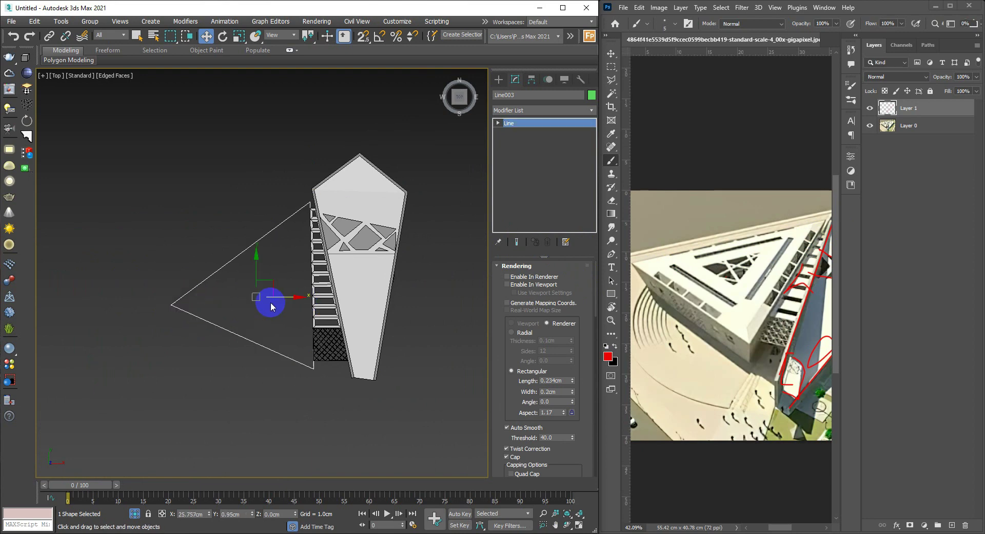
Step: Re-extrude the triangle and thicken the slab from 2.5cm to 7.1cm
{"action": "mouse_move", "coordinate": [269, 304]}
{"action": "middle_mouse_down", "text": "alt"}
{"action": "mouse_move", "coordinate": [273, 262]}
{"action": "mouse_move", "coordinate": [367, 249]}
{"action": "middle_mouse_up", "text": "alt"}
{"action": "key", "text": "ctrl+z"}
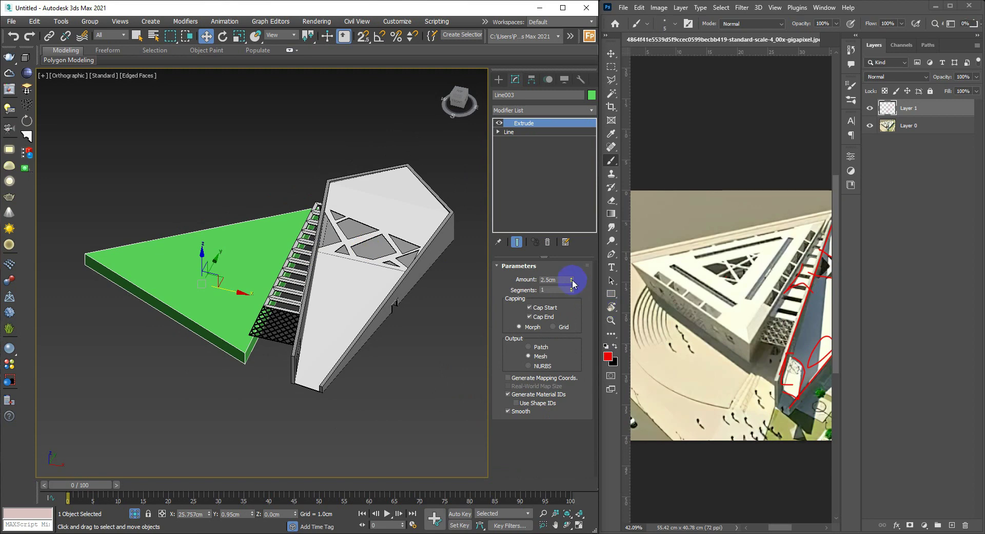
{"action": "left_click_drag", "start_coordinate": [572, 283], "coordinate": [571, 232]}
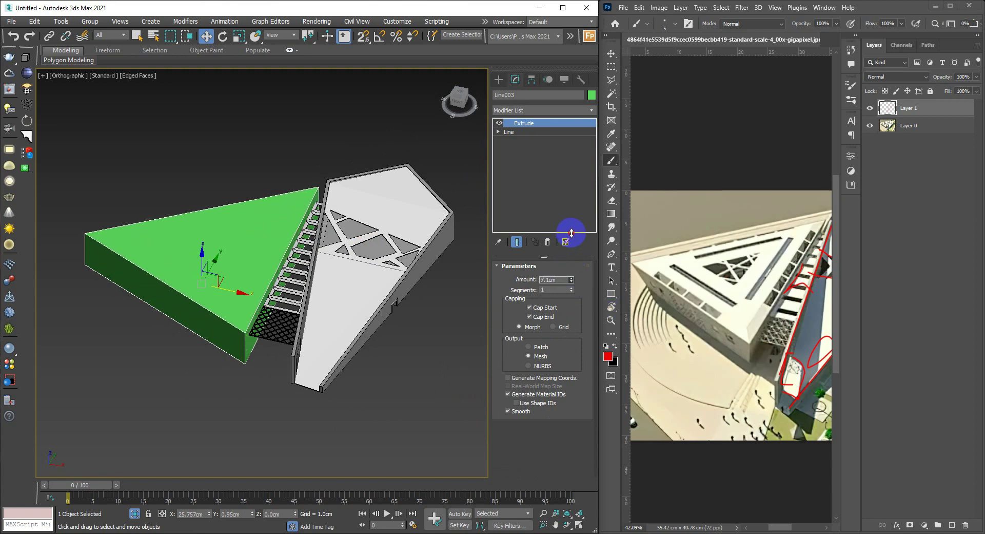
{"action": "mouse_move", "coordinate": [359, 207]}
{"action": "middle_mouse_down", "text": "alt"}
{"action": "mouse_move", "coordinate": [266, 293]}
{"action": "mouse_move", "coordinate": [383, 319]}
{"action": "mouse_move", "coordinate": [334, 297]}
{"action": "middle_mouse_up", "text": "alt"}
{"action": "scroll", "coordinate": [295, 299], "scroll_direction": "up", "scroll_amount": 2}
Step: Switch 3ds Max to perspective and draw a red guide stroke on the Photoshop building photo
{"action": "key", "text": "p"}
{"action": "left_click", "coordinate": [808, 290]}
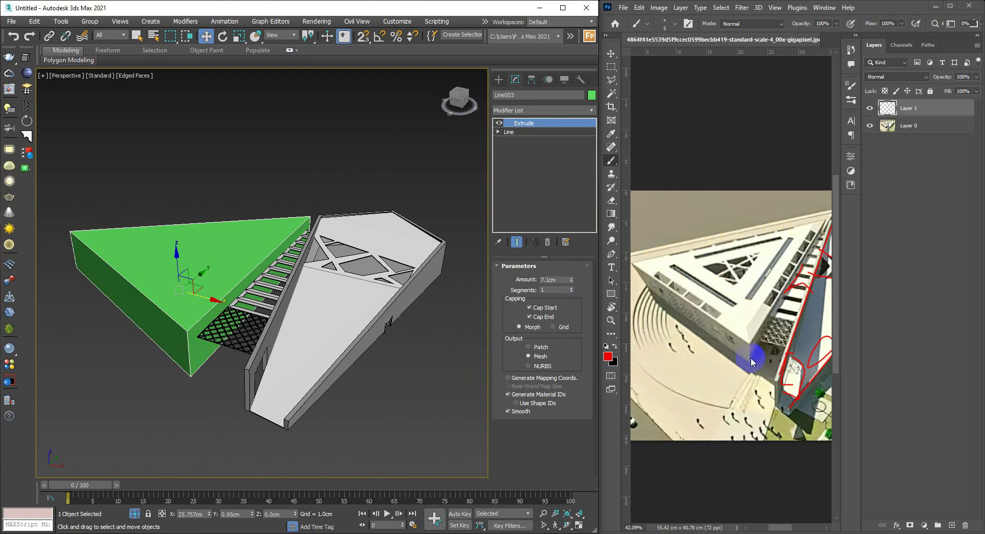
{"action": "scroll", "coordinate": [738, 315], "scroll_direction": "left", "scroll_amount": 1}
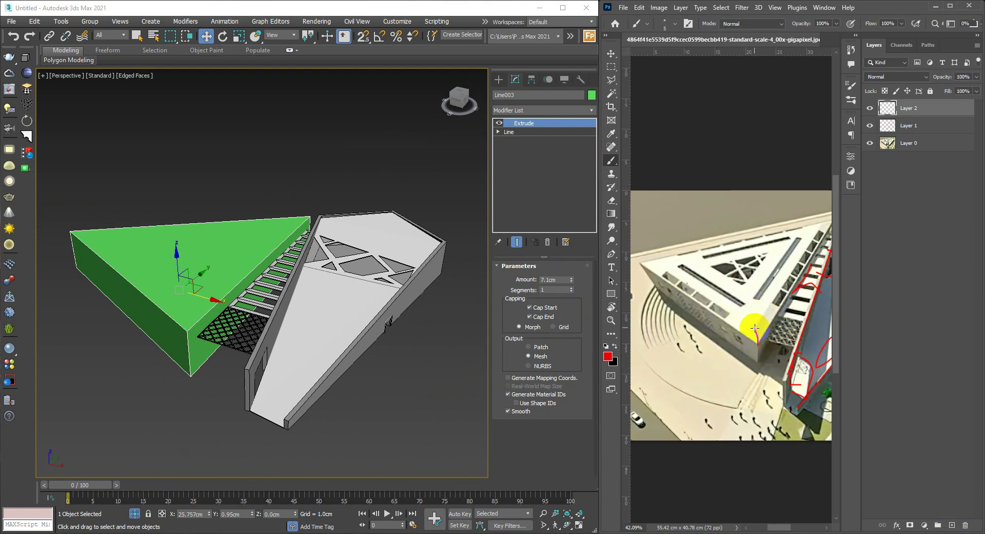
{"action": "left_click_drag", "start_coordinate": [767, 307], "coordinate": [754, 329]}
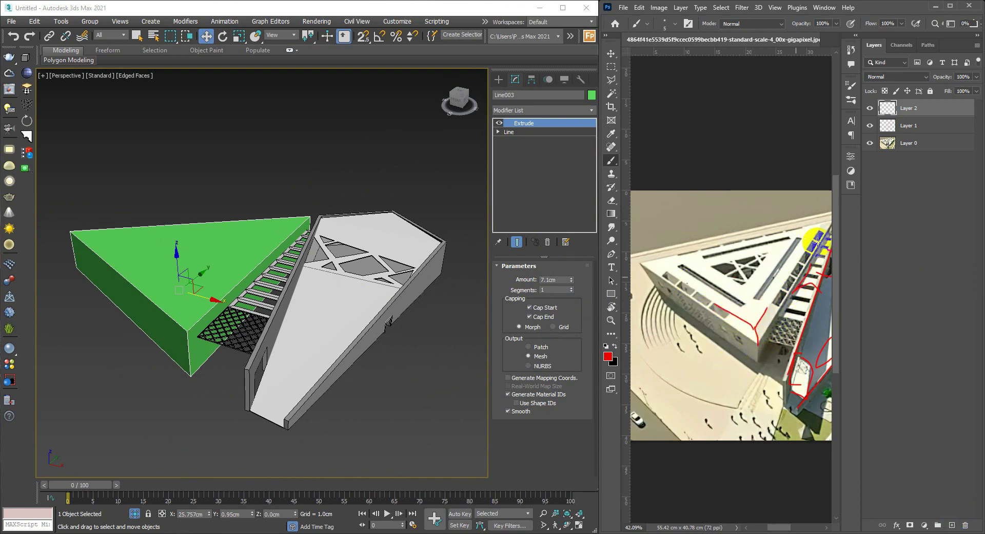
{"action": "middle_click_drag", "start_coordinate": [251, 279], "coordinate": [248, 283]}
{"action": "scroll", "coordinate": [248, 282], "scroll_direction": "up", "scroll_amount": 2}
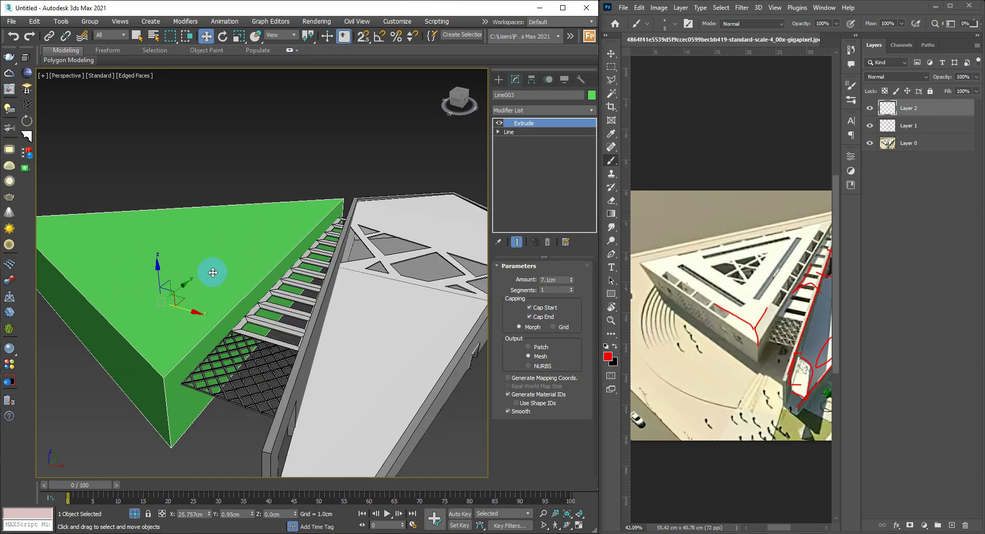
{"action": "scroll", "coordinate": [246, 275], "scroll_direction": "up", "scroll_amount": 1}
{"action": "scroll", "coordinate": [258, 274], "scroll_direction": "up", "scroll_amount": 1}
Step: Add Edit Poly, inset the slab's top face by 1.546cm and raise it slightly
{"action": "key", "text": "ctrl+e"}
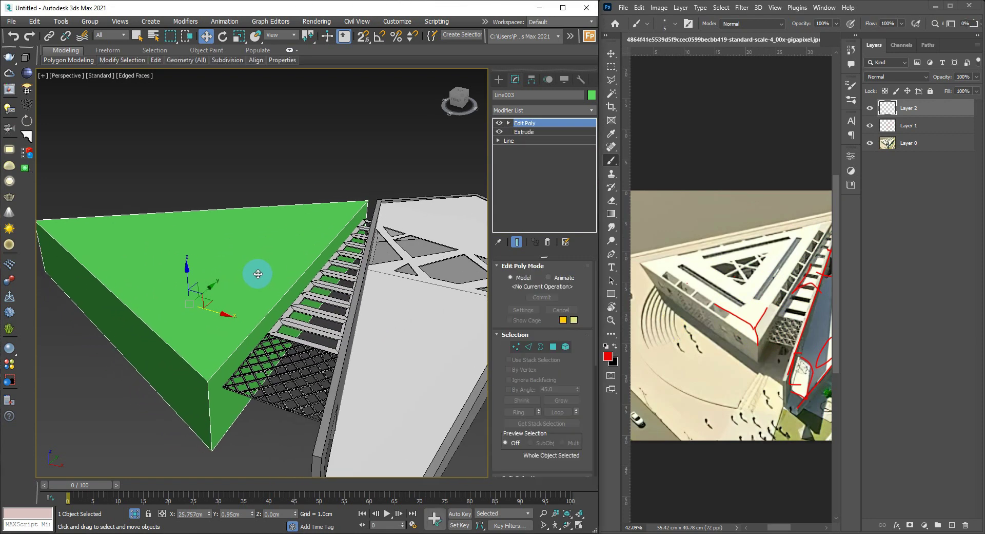
{"action": "middle_click_drag", "start_coordinate": [255, 275], "coordinate": [285, 275]}
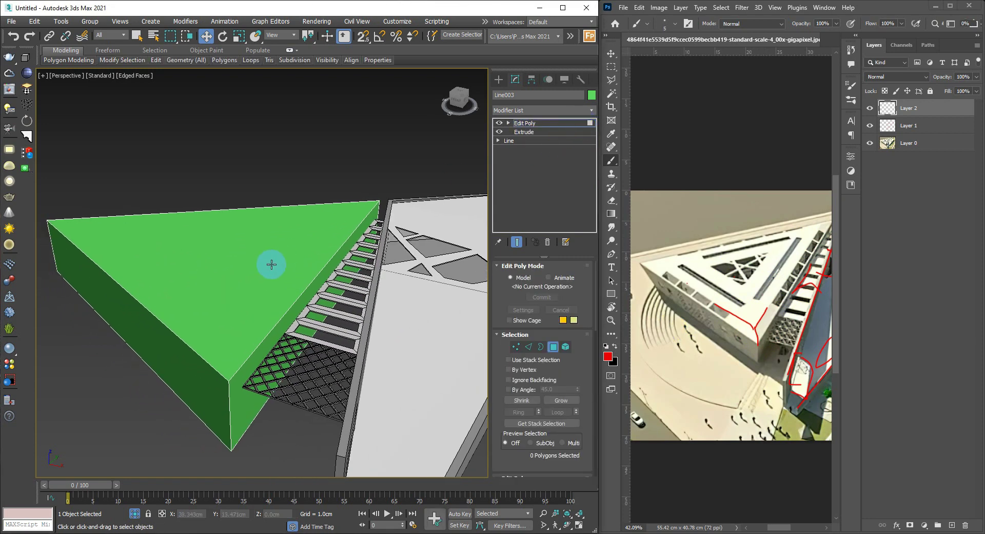
{"action": "left_click", "coordinate": [269, 264]}
{"action": "right_click", "coordinate": [305, 282]}
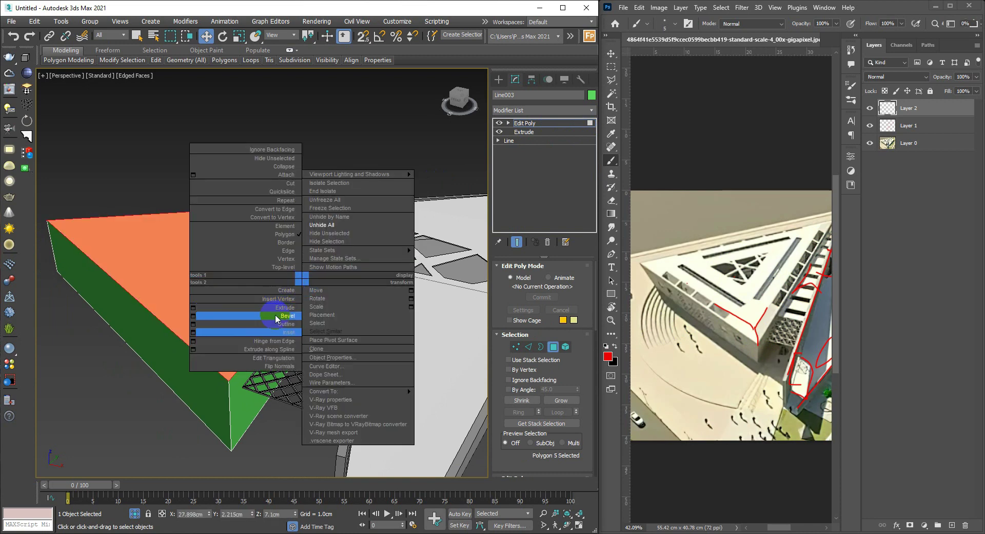
{"action": "left_click", "coordinate": [194, 333]}
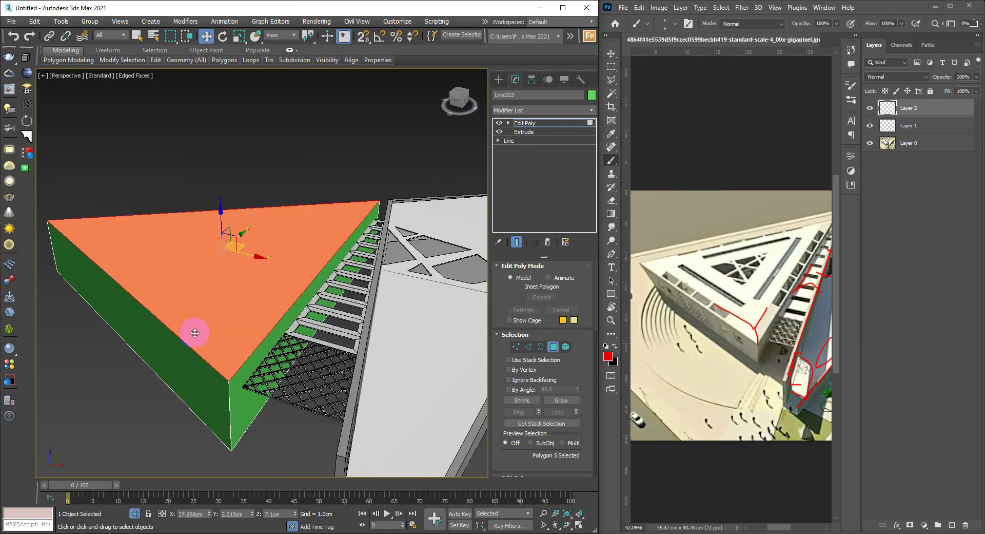
{"action": "left_click_drag", "start_coordinate": [273, 297], "coordinate": [270, 259]}
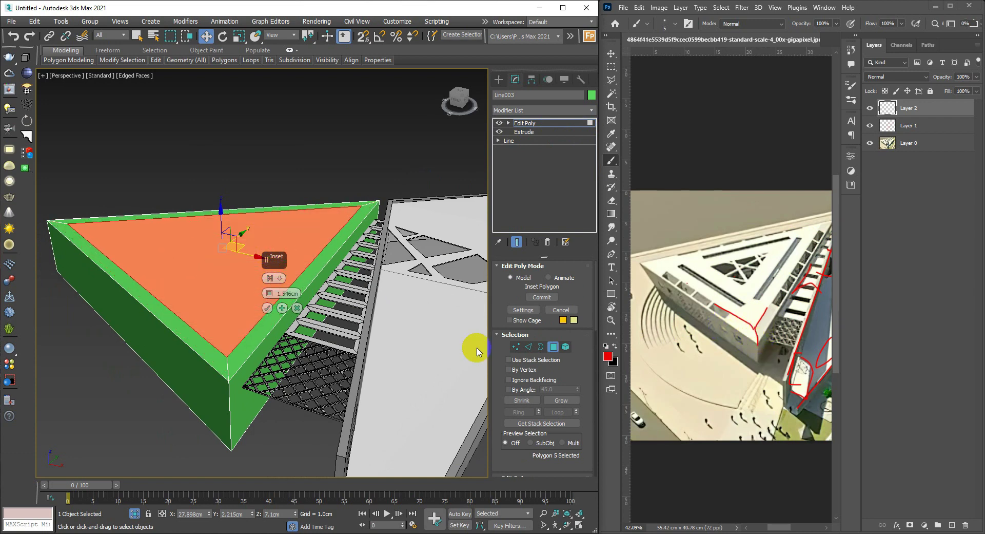
{"action": "left_click", "coordinate": [266, 308]}
{"action": "mouse_move", "coordinate": [259, 307]}
{"action": "middle_mouse_down", "text": "alt"}
{"action": "mouse_move", "coordinate": [264, 260]}
{"action": "mouse_move", "coordinate": [233, 248]}
{"action": "middle_mouse_up", "text": "alt"}
{"action": "left_click_drag", "start_coordinate": [227, 222], "coordinate": [226, 216]}
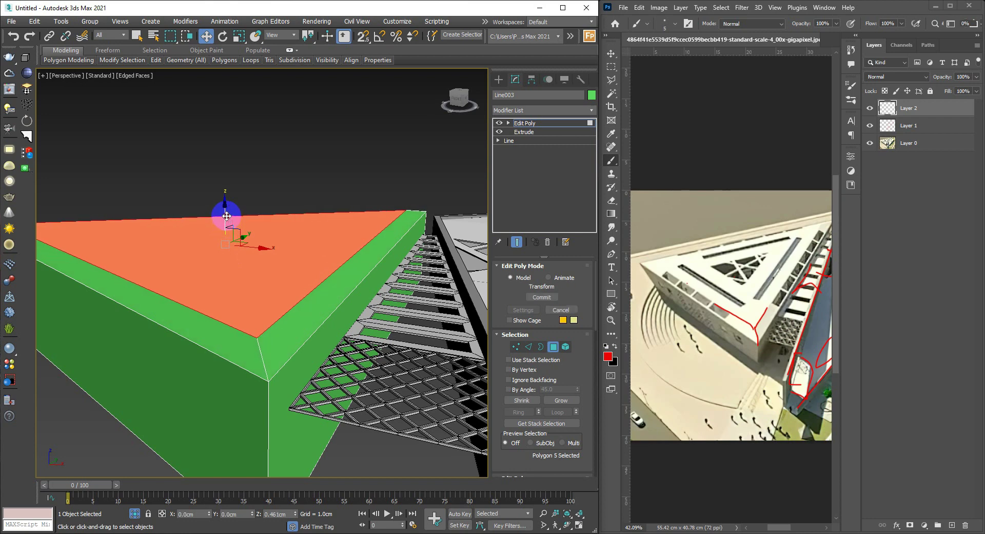
Step: Inset the top face again by 2.507cm and raise the new inner face
{"action": "key", "text": "4"}
{"action": "mouse_move", "coordinate": [310, 231]}
{"action": "middle_mouse_down", "text": "alt"}
{"action": "mouse_move", "coordinate": [297, 249]}
{"action": "mouse_move", "coordinate": [329, 334]}
{"action": "middle_mouse_up", "text": "alt"}
{"action": "left_click_drag", "start_coordinate": [311, 368], "coordinate": [302, 363]}
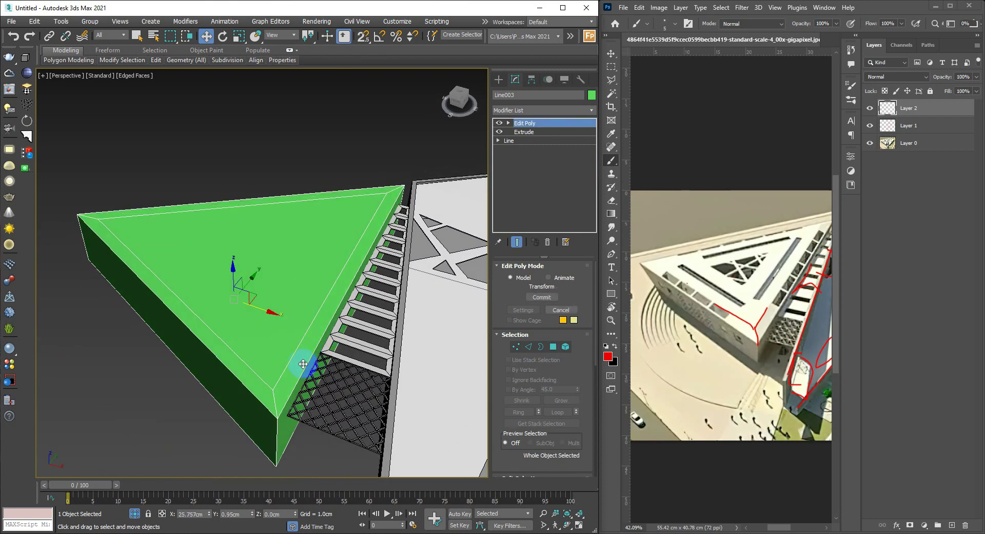
{"action": "key", "text": "4"}
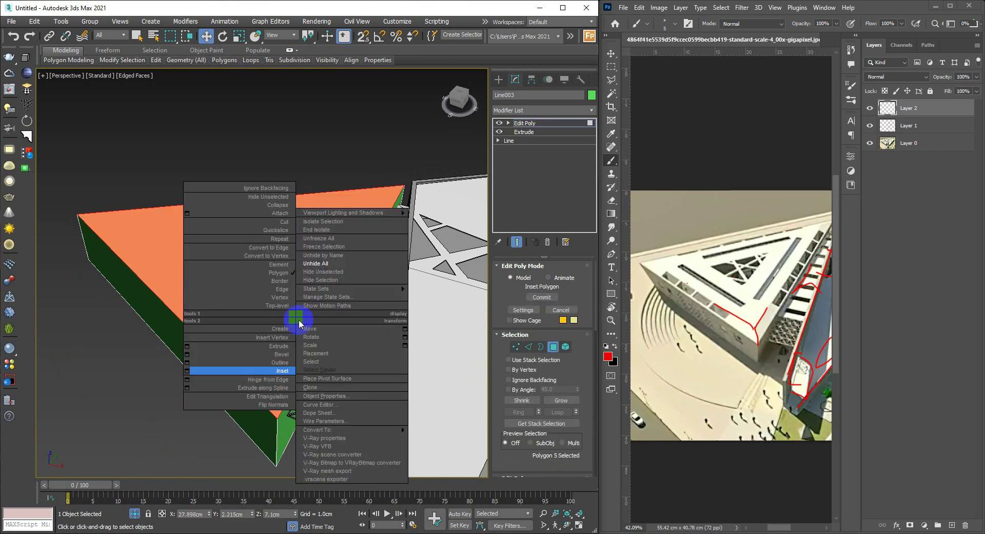
{"action": "right_click", "coordinate": [296, 317]}
{"action": "left_click", "coordinate": [187, 370]}
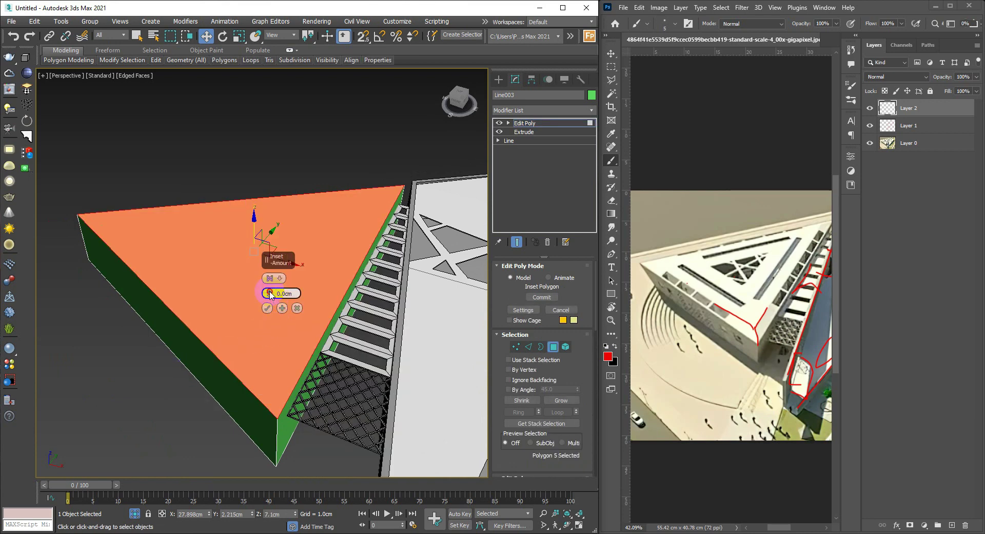
{"action": "left_click_drag", "start_coordinate": [270, 294], "coordinate": [274, 224]}
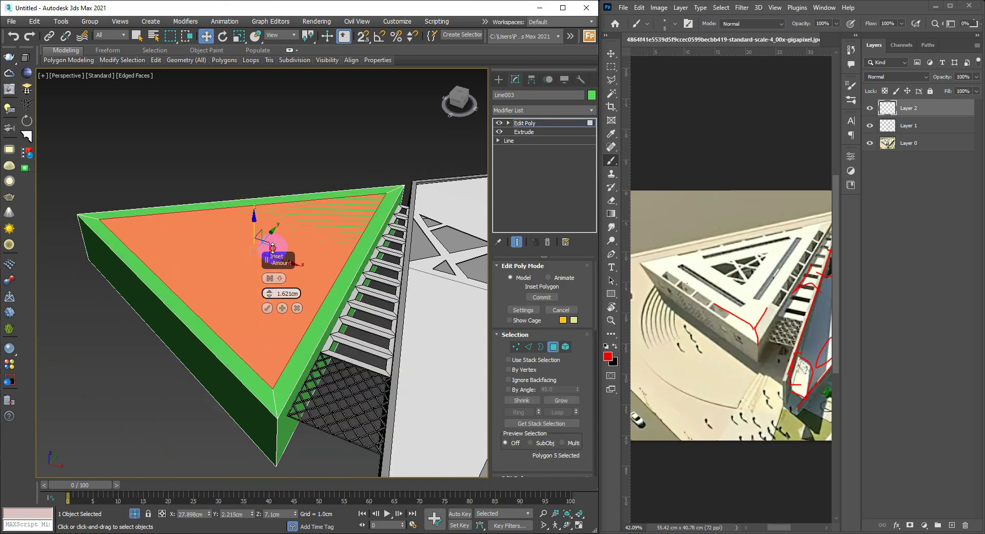
{"action": "left_click", "coordinate": [270, 309]}
{"action": "middle_click_drag", "start_coordinate": [308, 287], "coordinate": [277, 246], "text": "alt"}
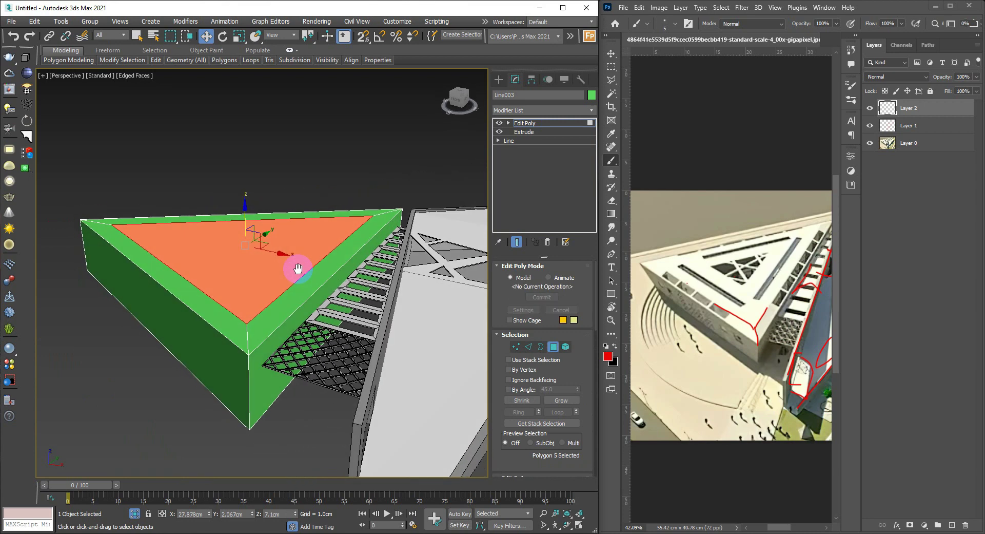
{"action": "left_click_drag", "start_coordinate": [247, 216], "coordinate": [247, 208]}
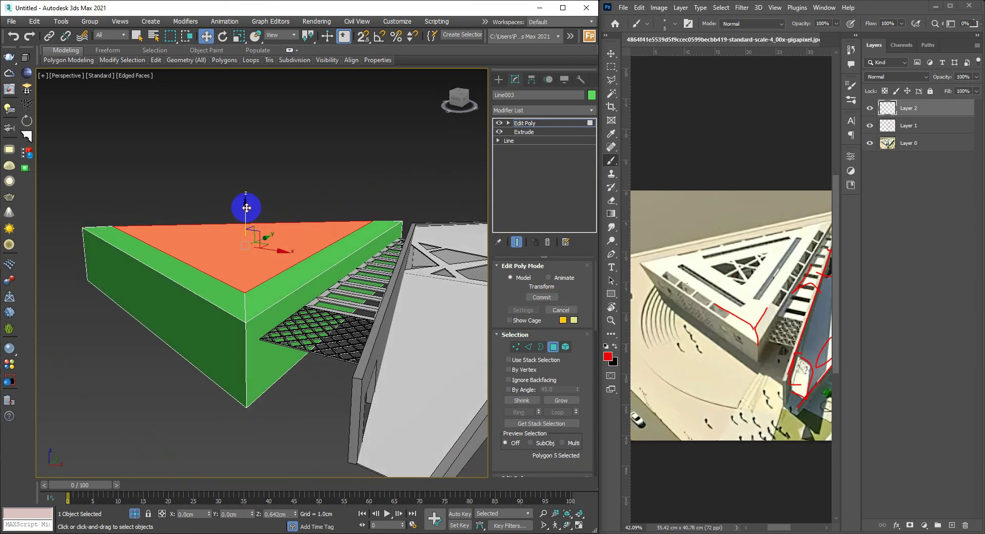
Step: Add a Smooth modifier to the slab and hide the edged-face lines
{"action": "mouse_move", "coordinate": [246, 209]}
{"action": "middle_mouse_down", "text": "alt"}
{"action": "mouse_move", "coordinate": [310, 297]}
{"action": "mouse_move", "coordinate": [319, 284]}
{"action": "mouse_move", "coordinate": [293, 301]}
{"action": "mouse_move", "coordinate": [288, 285]}
{"action": "mouse_move", "coordinate": [282, 307]}
{"action": "mouse_move", "coordinate": [230, 365]}
{"action": "mouse_move", "coordinate": [315, 324]}
{"action": "mouse_move", "coordinate": [273, 349]}
{"action": "mouse_move", "coordinate": [295, 360]}
{"action": "middle_mouse_up", "text": "alt"}
{"action": "key", "text": "4"}
{"action": "left_click", "coordinate": [29, 72]}
{"action": "key", "text": "F4"}
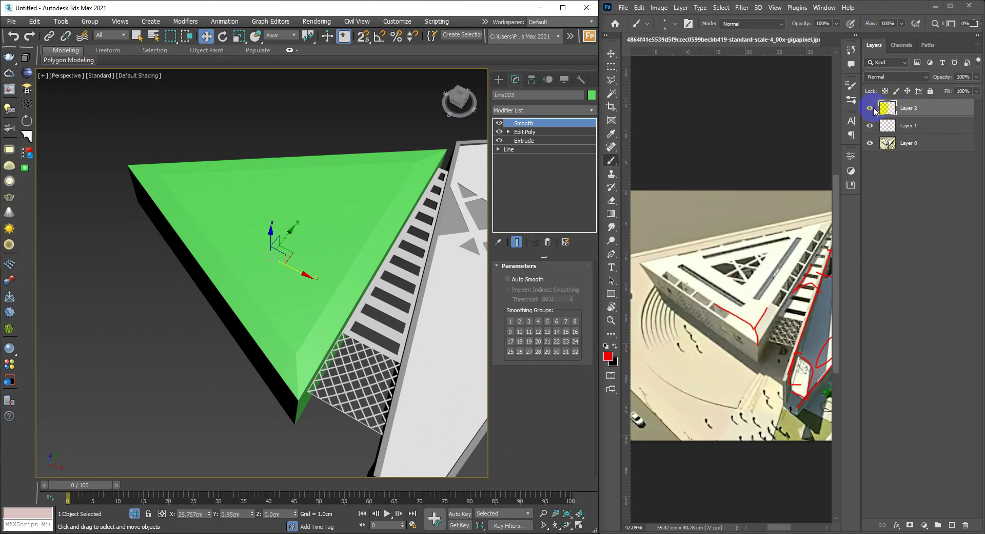
Step: In Photoshop, hide Layer 2 and make Layer 1 the active layer
{"action": "left_click", "coordinate": [874, 110]}
{"action": "left_click", "coordinate": [870, 109]}
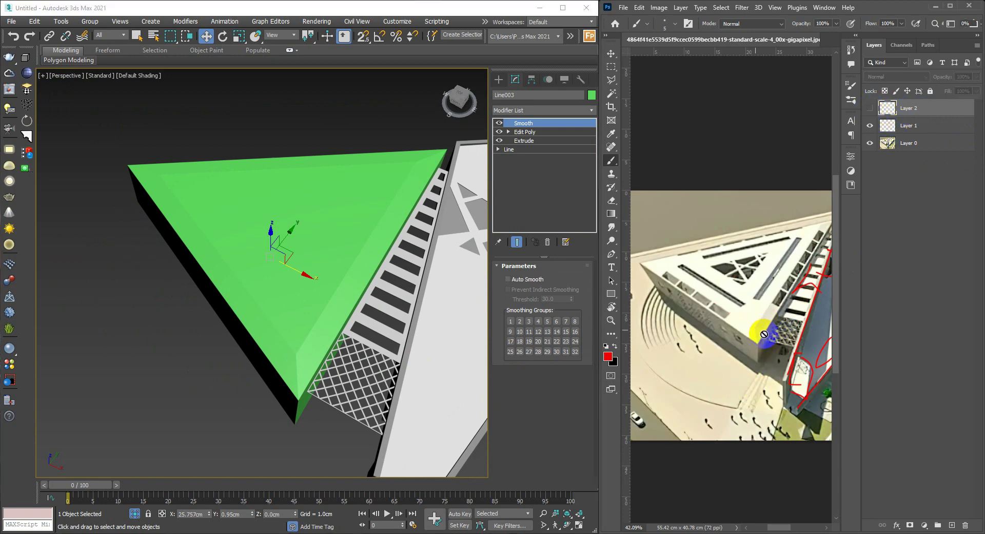
{"action": "left_click", "coordinate": [961, 137]}
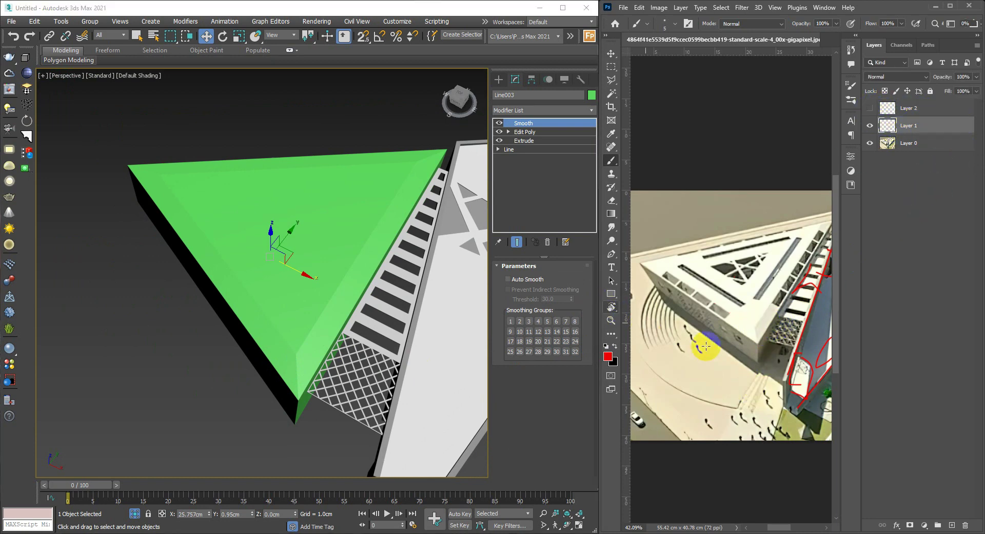
{"action": "left_click_drag", "start_coordinate": [754, 357], "coordinate": [738, 340]}
{"action": "key", "text": "ctrl+z"}
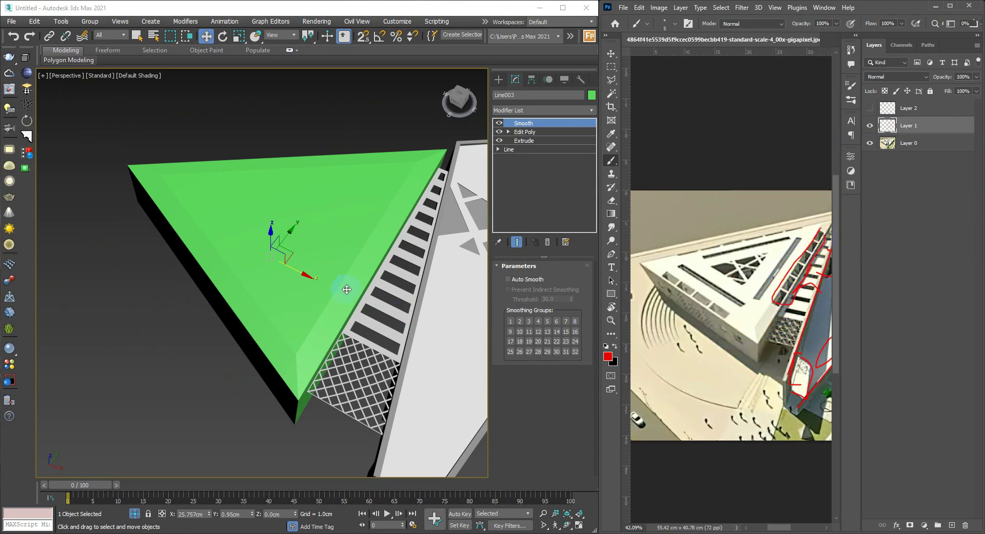
Step: Stack a second Edit Poly modifier on the green slab
{"action": "mouse_move", "coordinate": [346, 290]}
{"action": "middle_mouse_down", "text": "alt"}
{"action": "mouse_move", "coordinate": [323, 273]}
{"action": "mouse_move", "coordinate": [325, 288]}
{"action": "mouse_move", "coordinate": [352, 292]}
{"action": "middle_mouse_up", "text": "alt"}
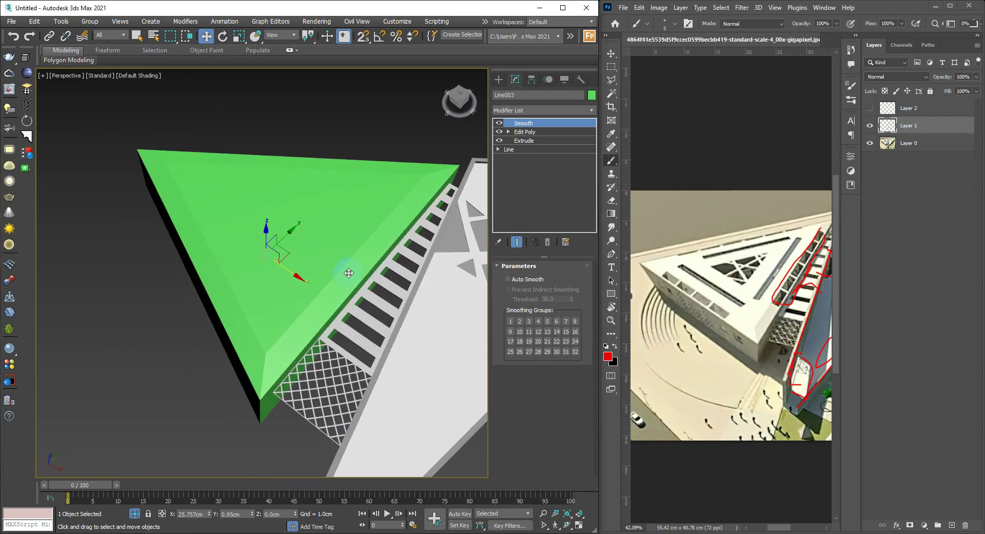
{"action": "key", "text": "e"}
{"action": "middle_click_drag", "start_coordinate": [339, 269], "coordinate": [260, 287], "text": "alt"}
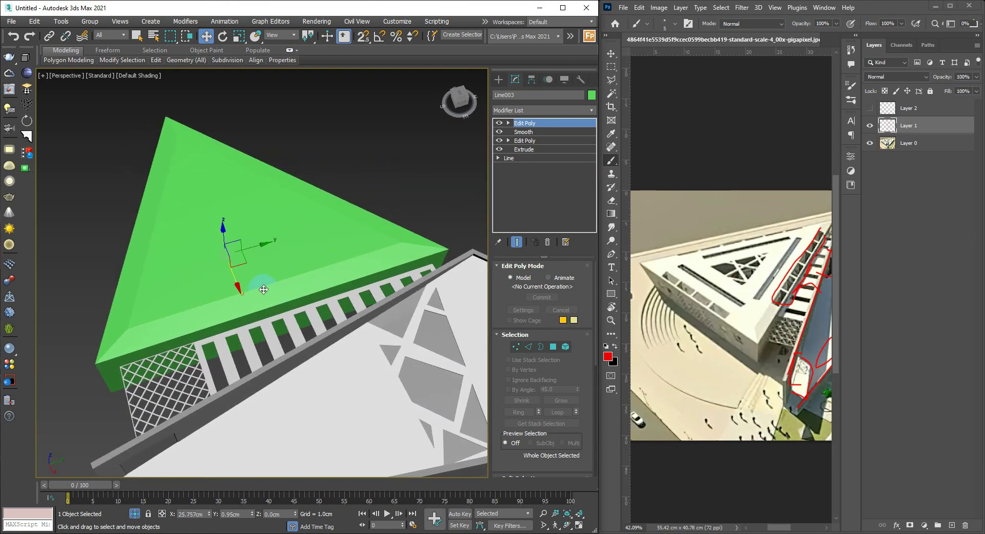
Step: At edge level, select border edges and connect them with new crosswise edges
{"action": "mouse_move", "coordinate": [263, 289]}
{"action": "middle_mouse_down"}
{"action": "mouse_move", "coordinate": [277, 287]}
{"action": "mouse_move", "coordinate": [249, 308]}
{"action": "middle_mouse_up"}
{"action": "key", "text": "2"}
{"action": "left_click", "coordinate": [248, 291]}
{"action": "mouse_move", "coordinate": [248, 292]}
{"action": "left_mouse_down"}
{"action": "mouse_move", "coordinate": [290, 334]}
{"action": "mouse_move", "coordinate": [280, 318]}
{"action": "left_mouse_up"}
{"action": "middle_click_drag", "start_coordinate": [280, 318], "coordinate": [348, 312], "text": "alt"}
{"action": "right_click", "coordinate": [347, 312]}
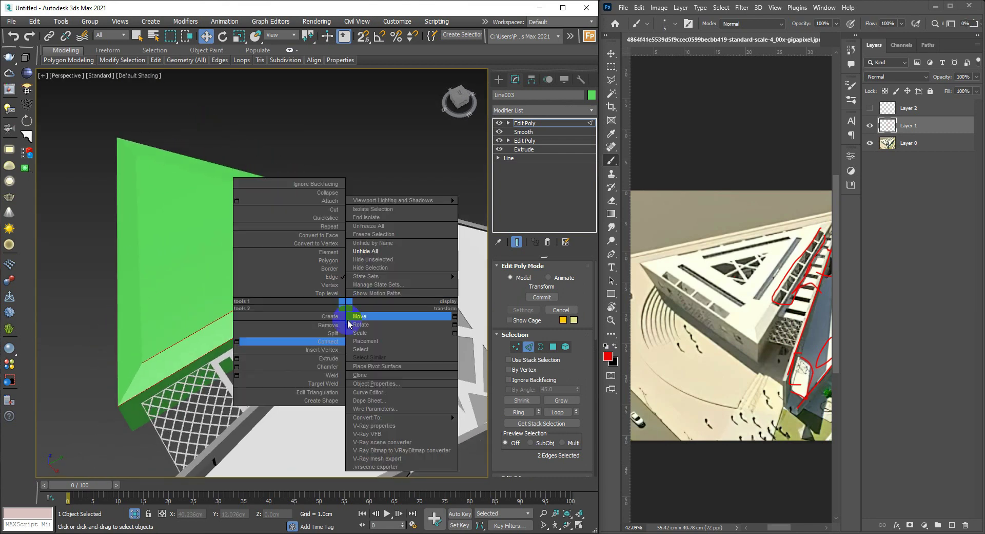
{"action": "left_click", "coordinate": [231, 341]}
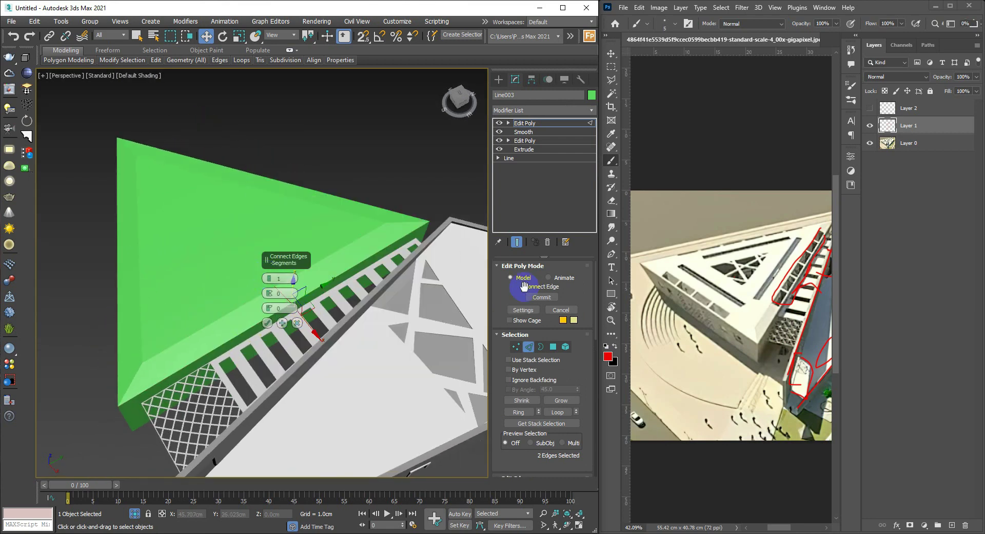
{"action": "left_click", "coordinate": [784, 287]}
{"action": "type", "text": "6"}
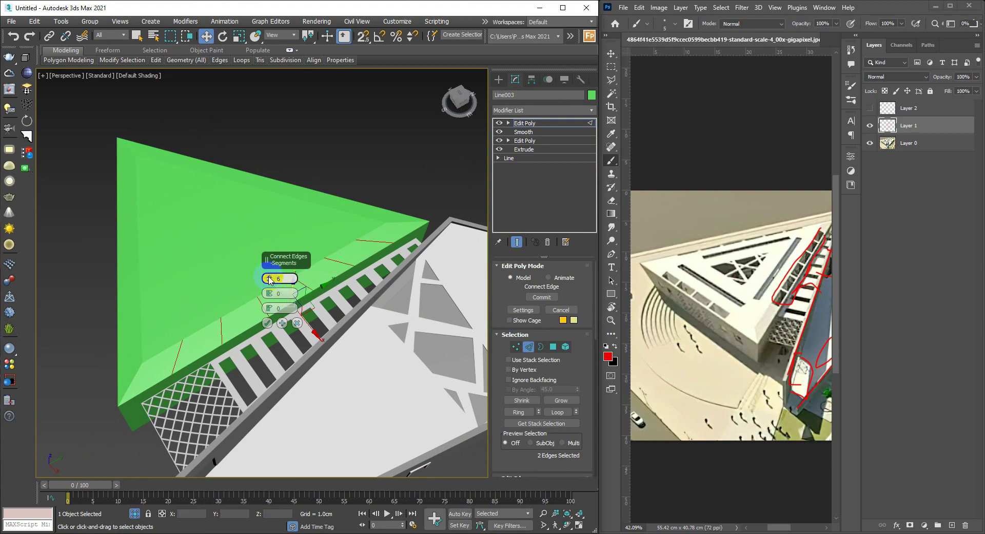
{"action": "left_click", "coordinate": [266, 322]}
Step: Connect two edges on the slab's front face with new edges
{"action": "mouse_move", "coordinate": [267, 323]}
{"action": "middle_mouse_down", "text": "alt"}
{"action": "mouse_move", "coordinate": [269, 361]}
{"action": "mouse_move", "coordinate": [270, 347]}
{"action": "mouse_move", "coordinate": [233, 354]}
{"action": "middle_mouse_up", "text": "alt"}
{"action": "left_click_drag", "start_coordinate": [233, 345], "coordinate": [224, 391]}
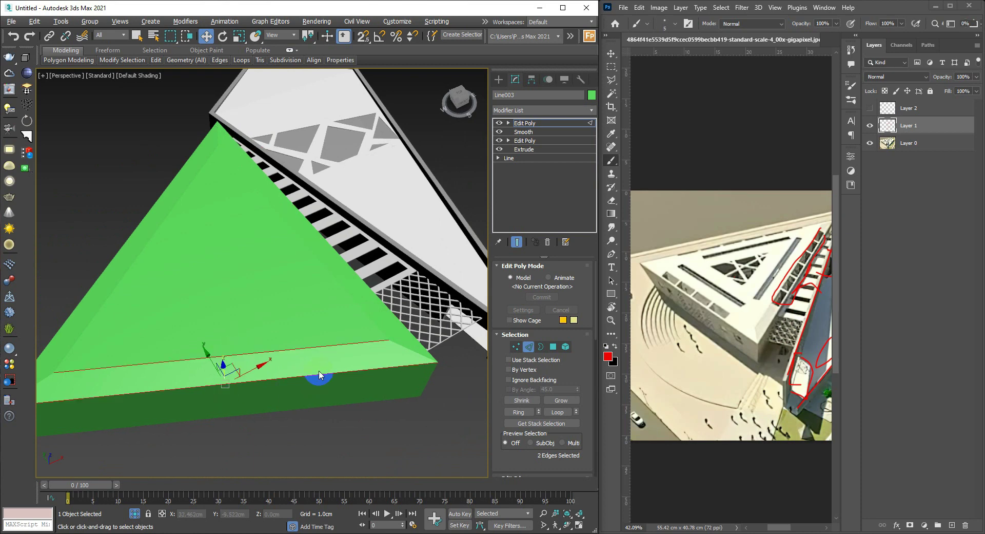
{"action": "right_click", "coordinate": [223, 391]}
{"action": "left_click", "coordinate": [204, 402]}
{"action": "left_click", "coordinate": [267, 322]}
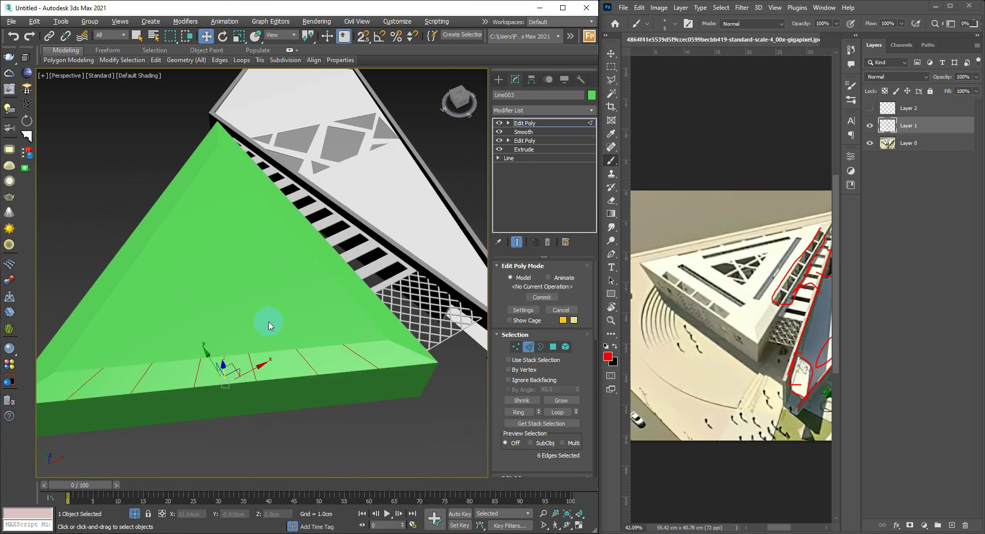
Step: Connect edges on another side, show edged faces, and return to object level
{"action": "mouse_move", "coordinate": [264, 319]}
{"action": "middle_mouse_down", "text": "alt"}
{"action": "mouse_move", "coordinate": [222, 378]}
{"action": "mouse_move", "coordinate": [229, 402]}
{"action": "mouse_move", "coordinate": [301, 361]}
{"action": "mouse_move", "coordinate": [240, 378]}
{"action": "middle_mouse_up", "text": "alt"}
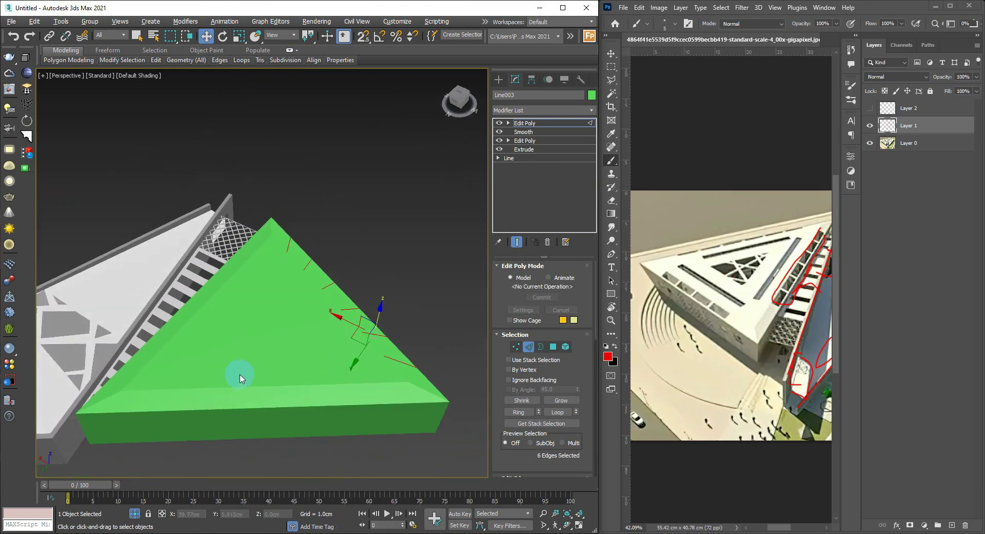
{"action": "left_click_drag", "start_coordinate": [244, 412], "coordinate": [246, 413]}
{"action": "right_click", "coordinate": [320, 380]}
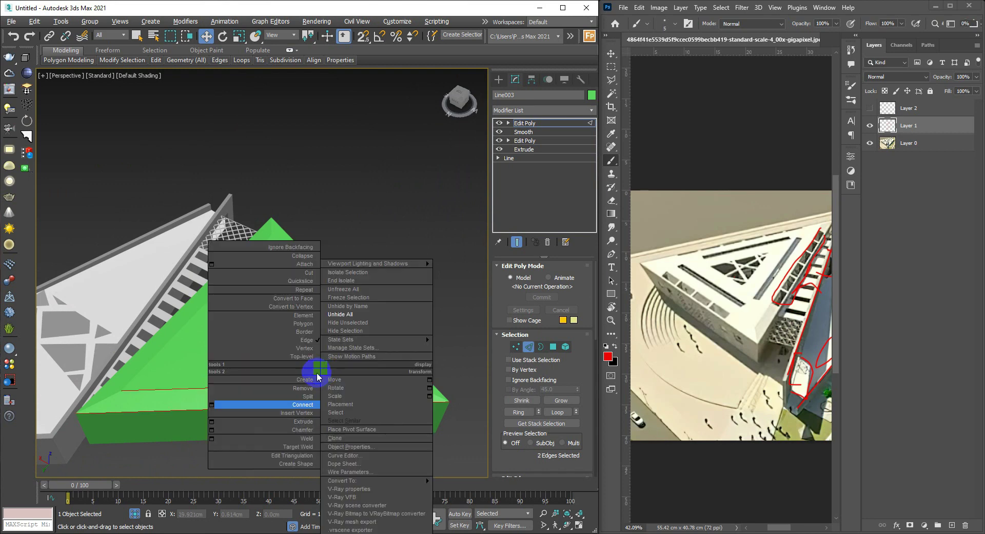
{"action": "left_click", "coordinate": [220, 409]}
{"action": "mouse_move", "coordinate": [219, 411]}
{"action": "middle_mouse_down", "text": "alt"}
{"action": "mouse_move", "coordinate": [269, 324]}
{"action": "mouse_move", "coordinate": [293, 358]}
{"action": "mouse_move", "coordinate": [283, 364]}
{"action": "mouse_move", "coordinate": [226, 341]}
{"action": "mouse_move", "coordinate": [213, 352]}
{"action": "mouse_move", "coordinate": [281, 396]}
{"action": "mouse_move", "coordinate": [336, 276]}
{"action": "middle_mouse_up", "text": "alt"}
{"action": "left_click", "coordinate": [266, 323]}
{"action": "key", "text": "F4"}
{"action": "middle_click_drag", "start_coordinate": [362, 316], "coordinate": [349, 334]}
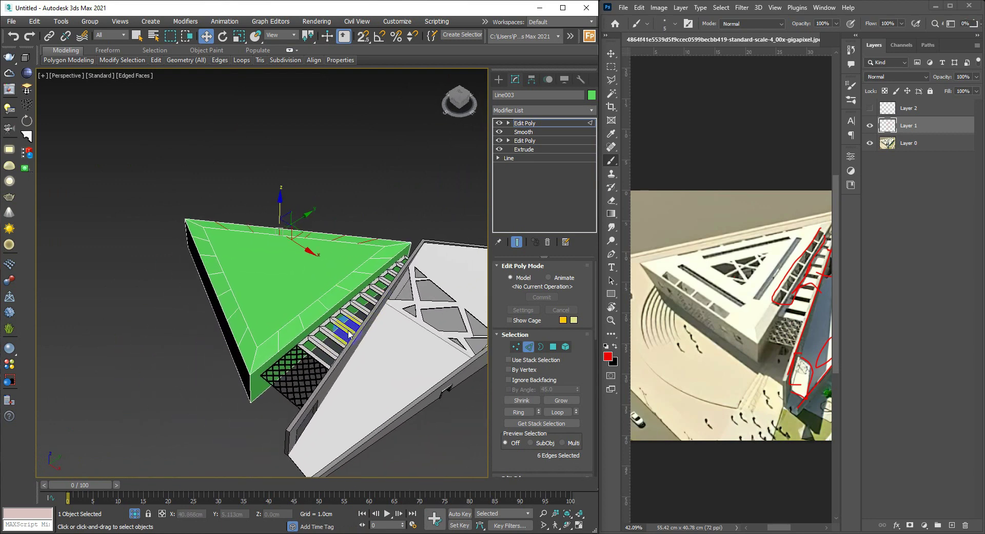
{"action": "key", "text": "2"}
{"action": "scroll", "coordinate": [316, 326], "scroll_direction": "up", "scroll_amount": 2}
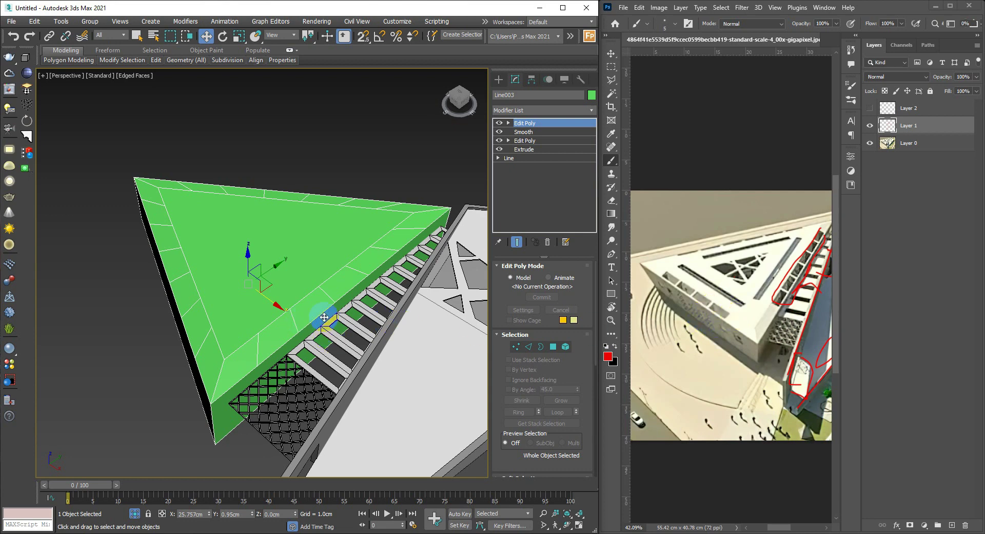
Step: Select a small border face of the roof and inset it by 0.547cm
{"action": "scroll", "coordinate": [289, 318], "scroll_direction": "up", "scroll_amount": 1}
{"action": "key", "text": "4"}
{"action": "left_click", "coordinate": [289, 318]}
{"action": "left_click", "coordinate": [289, 319]}
{"action": "scroll", "coordinate": [289, 319], "scroll_direction": "up", "scroll_amount": 3}
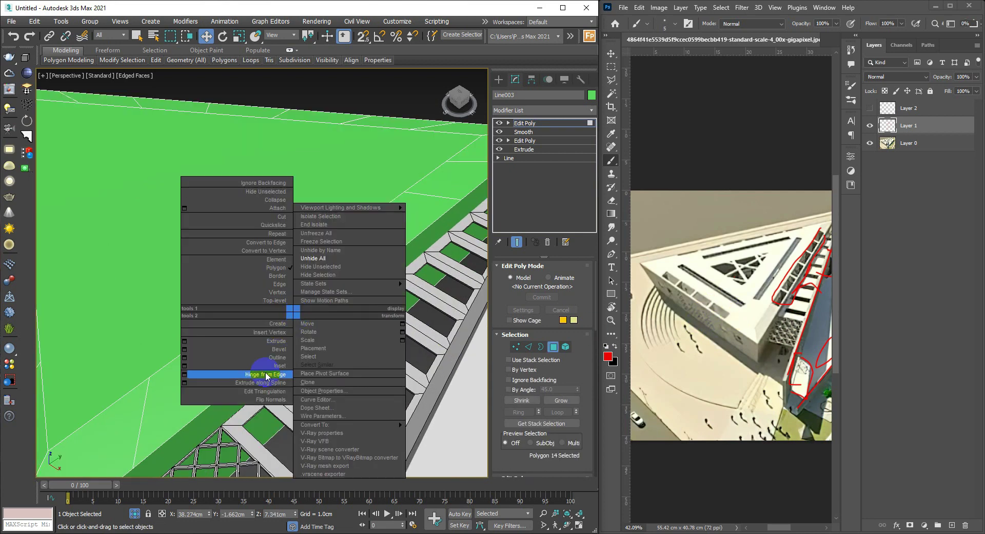
{"action": "right_click", "coordinate": [289, 319]}
{"action": "left_click", "coordinate": [191, 373]}
{"action": "left_click_drag", "start_coordinate": [276, 300], "coordinate": [272, 279]}
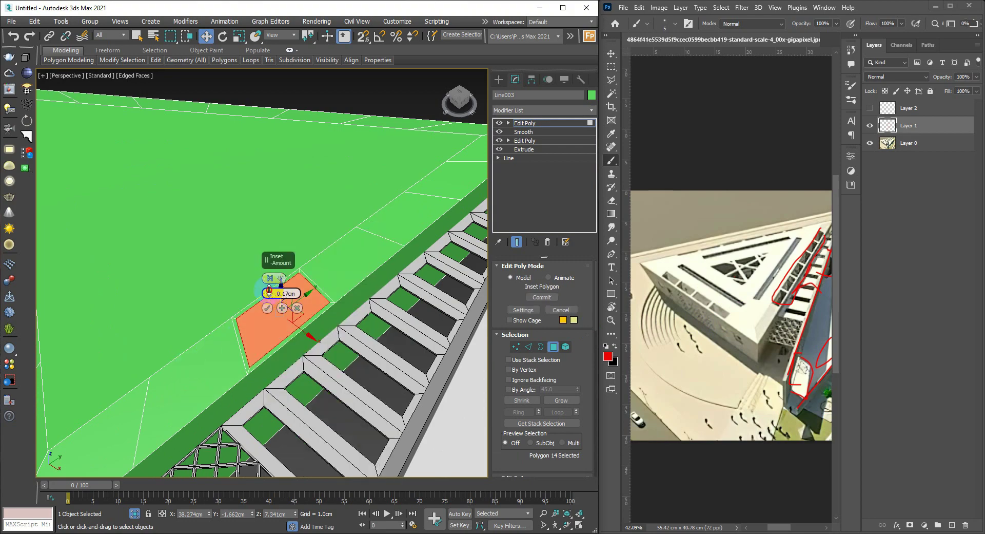
{"action": "left_click", "coordinate": [268, 308]}
Step: Extrude the inset face -0.622cm to sink a slot into the slab
{"action": "middle_click_drag", "start_coordinate": [268, 308], "coordinate": [307, 303], "text": "alt"}
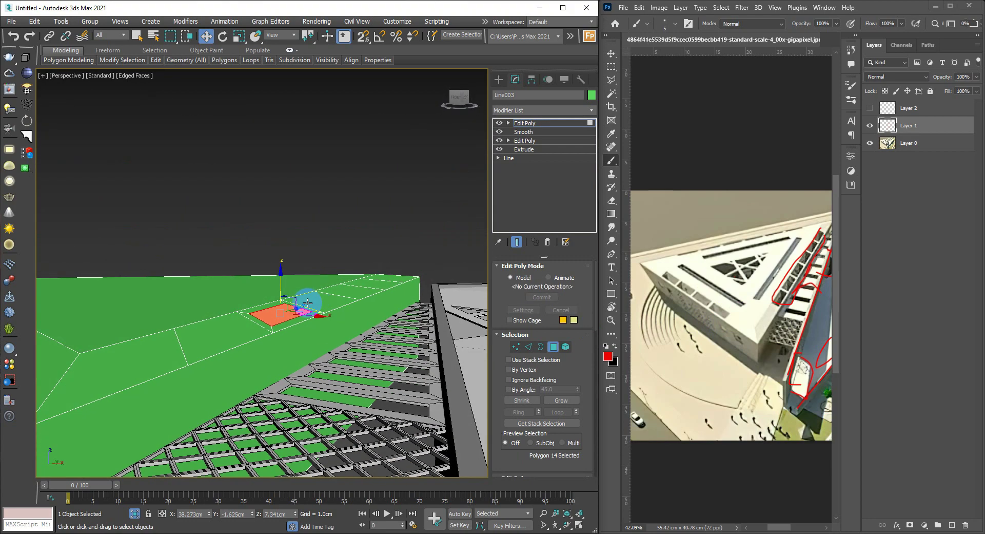
{"action": "right_click", "coordinate": [286, 287]}
{"action": "left_click", "coordinate": [185, 316]}
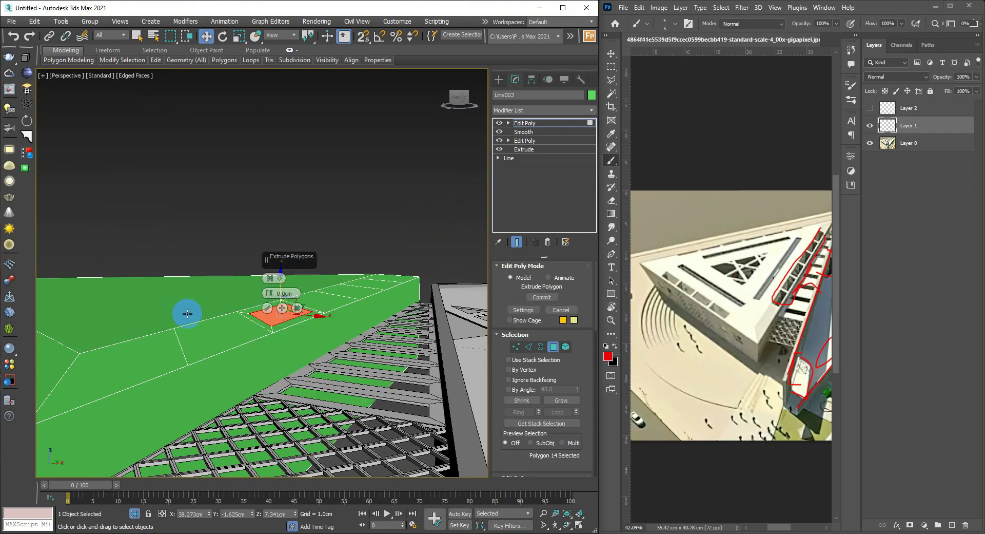
{"action": "left_click_drag", "start_coordinate": [273, 295], "coordinate": [263, 308]}
{"action": "left_click", "coordinate": [267, 307]}
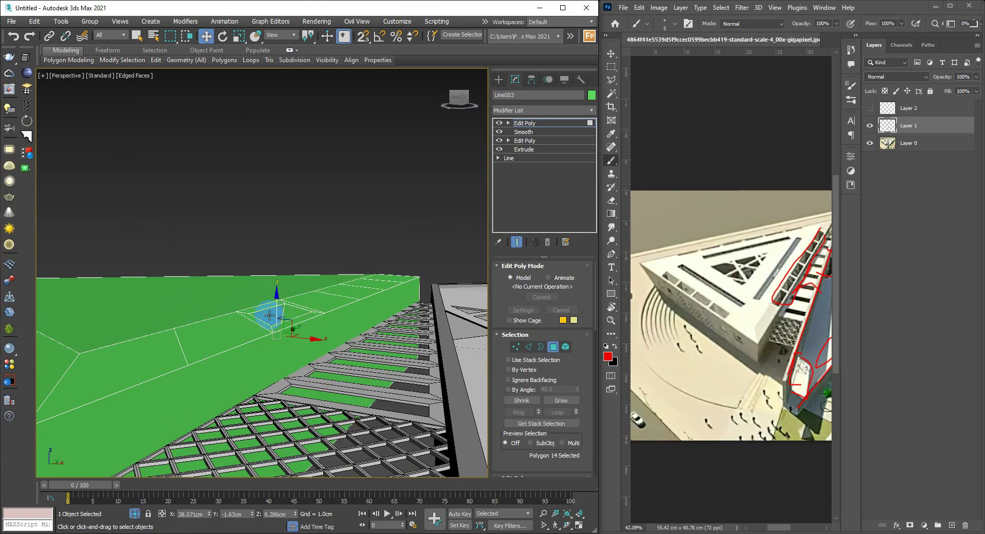
{"action": "middle_click_drag", "start_coordinate": [264, 308], "coordinate": [288, 328], "text": "alt"}
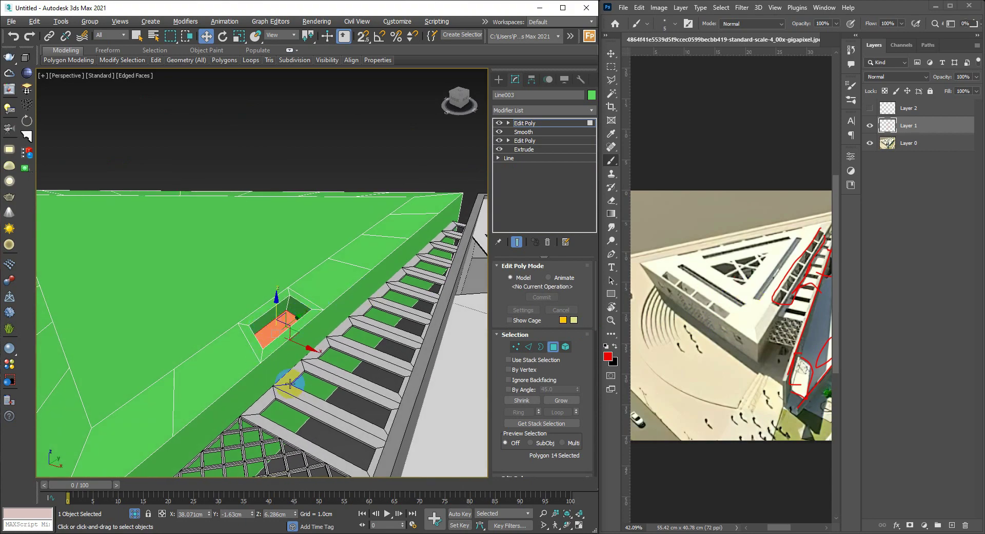
Step: Start another inset on the face, then return to object level and view the slab's side wall
{"action": "middle_click_drag", "start_coordinate": [260, 314], "coordinate": [298, 373], "text": "alt"}
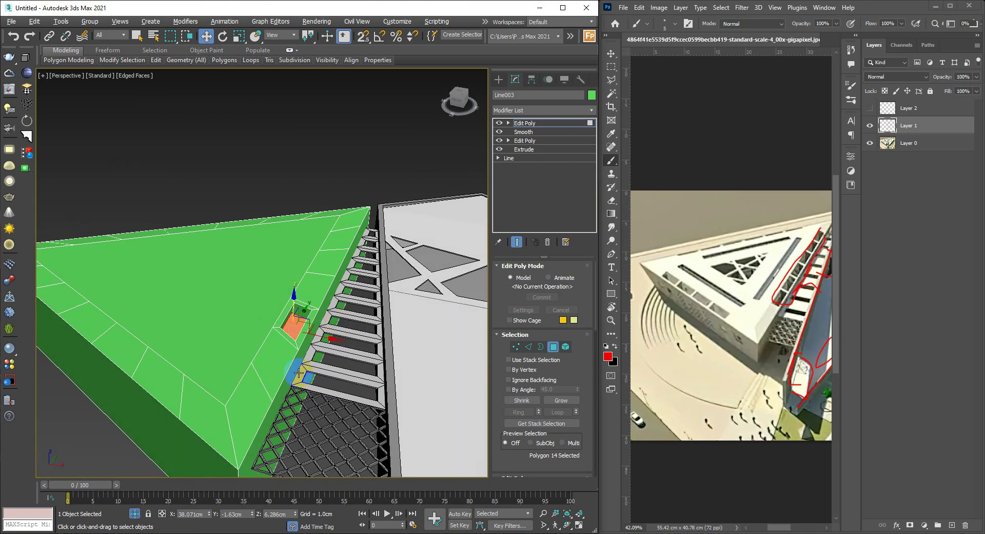
{"action": "key", "text": "shift+i"}
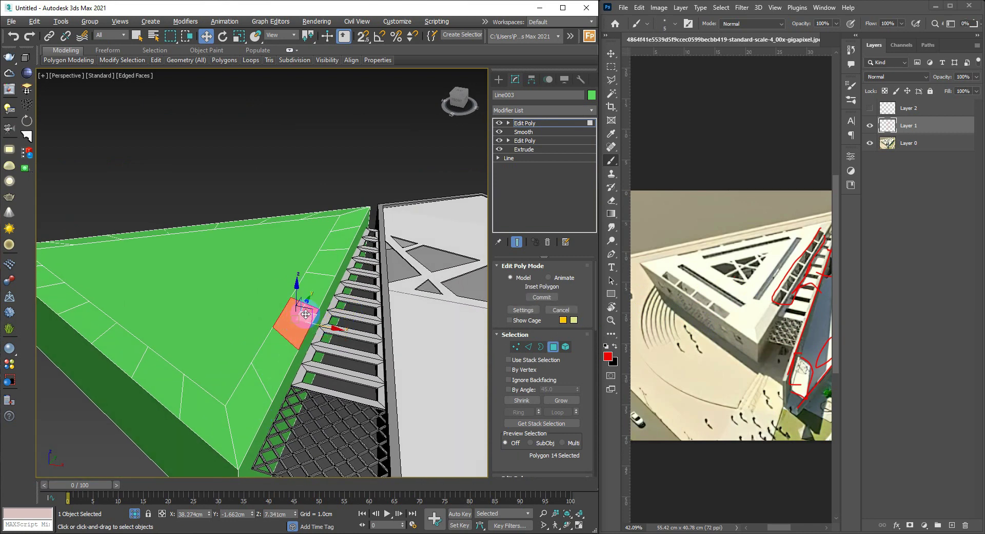
{"action": "left_click_drag", "start_coordinate": [306, 314], "coordinate": [343, 327]}
{"action": "key", "text": "4"}
{"action": "middle_click_drag", "start_coordinate": [343, 327], "coordinate": [220, 380], "text": "alt"}
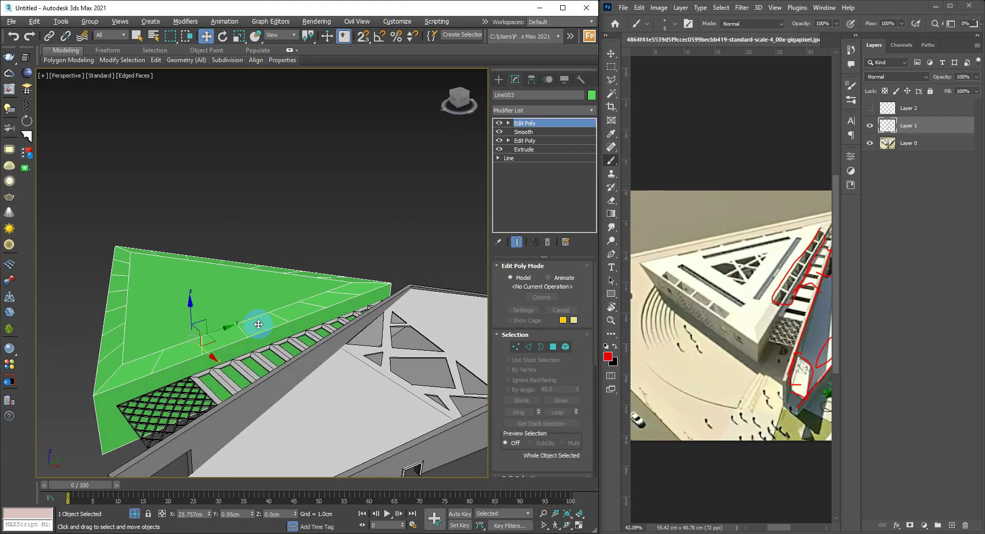
{"action": "mouse_move", "coordinate": [160, 368]}
{"action": "middle_mouse_down", "text": "alt"}
{"action": "mouse_move", "coordinate": [191, 334]}
{"action": "mouse_move", "coordinate": [325, 281]}
{"action": "mouse_move", "coordinate": [337, 304]}
{"action": "mouse_move", "coordinate": [299, 343]}
{"action": "middle_mouse_up", "text": "alt"}
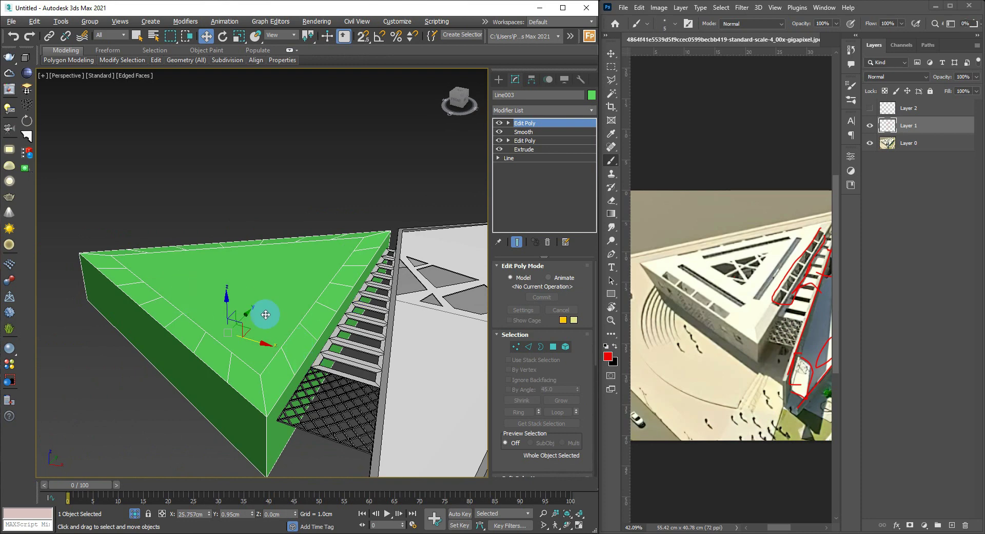
{"action": "left_click", "coordinate": [304, 341]}
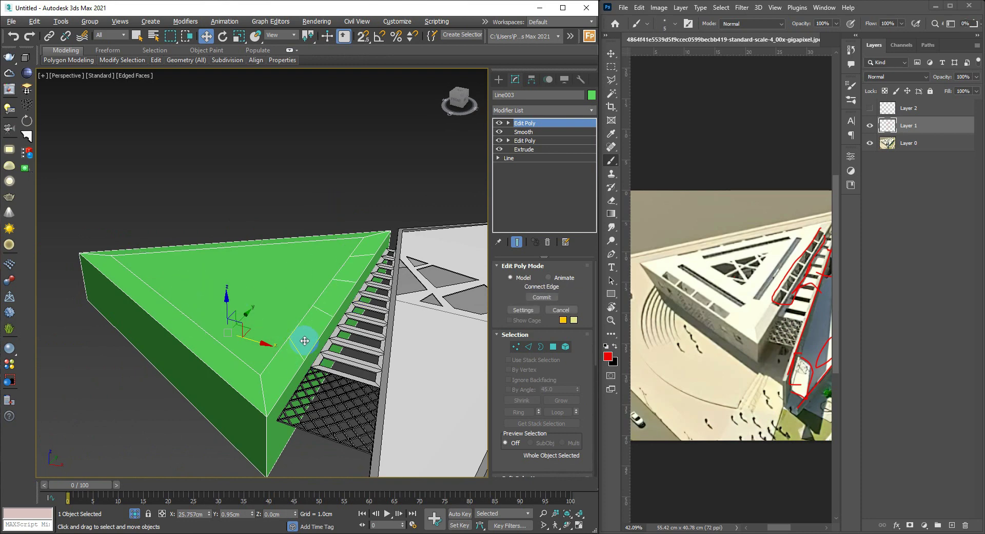
Step: Create a small box below the roof's lower tip in Top view and make it 113% taller
{"action": "key", "text": "t"}
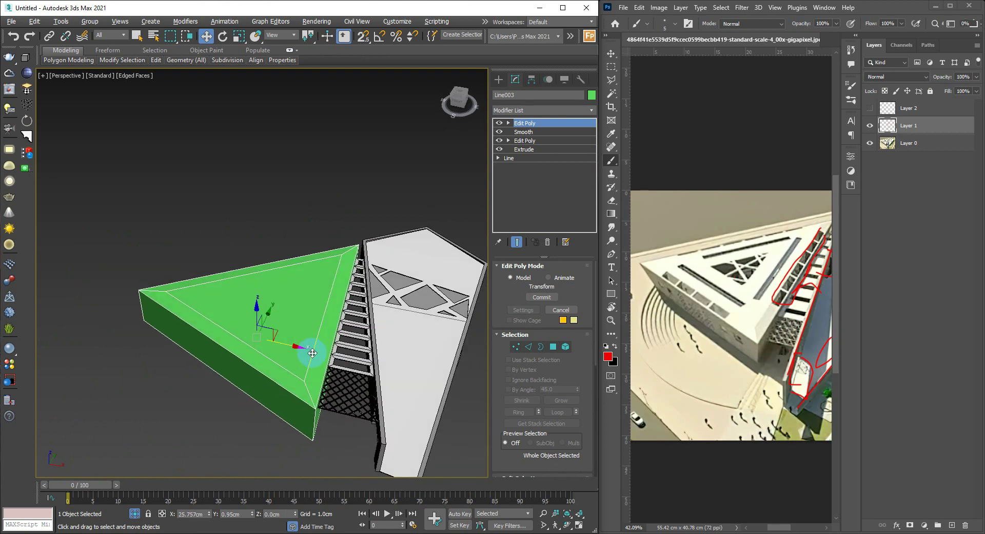
{"action": "left_click", "coordinate": [282, 389]}
{"action": "right_click", "coordinate": [282, 390]}
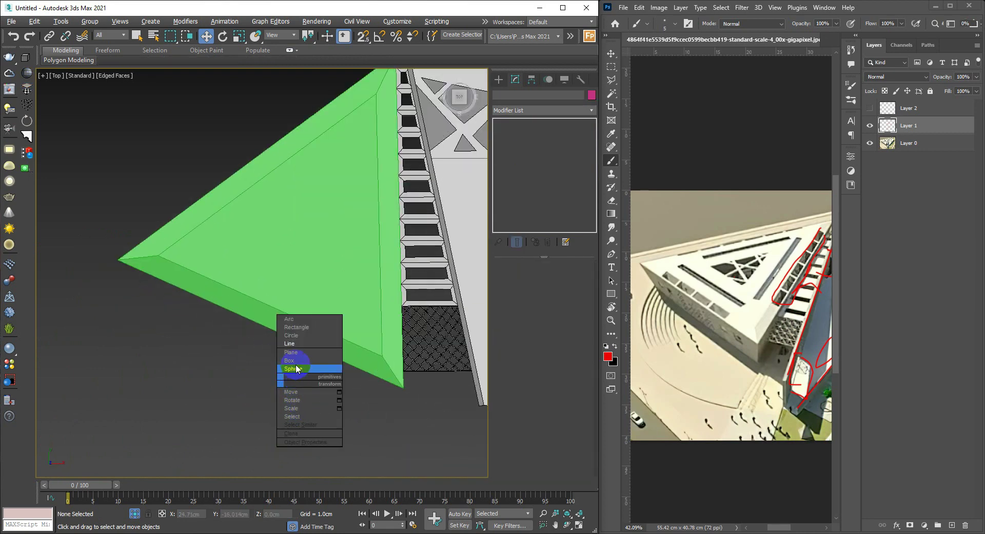
{"action": "left_click", "coordinate": [290, 361]}
{"action": "left_click_drag", "start_coordinate": [291, 378], "coordinate": [262, 396]}
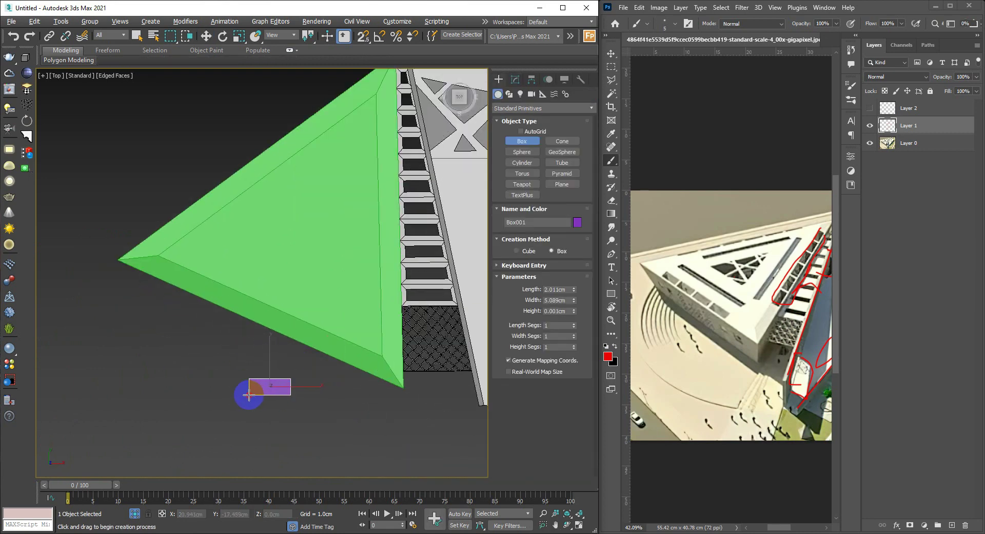
{"action": "key", "text": "r"}
{"action": "middle_click_drag", "start_coordinate": [249, 374], "coordinate": [266, 349], "text": "alt"}
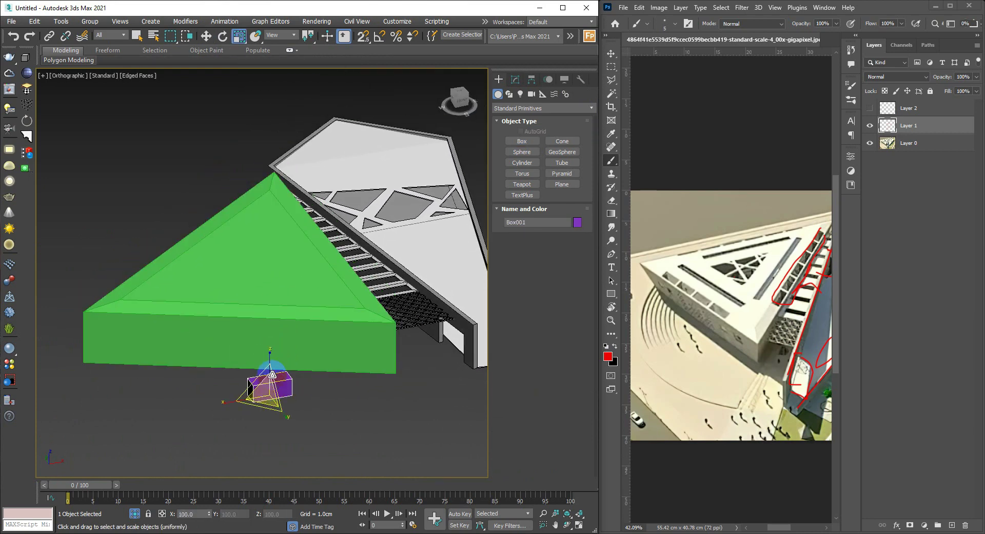
{"action": "left_click_drag", "start_coordinate": [267, 349], "coordinate": [269, 356]}
Step: Zoom in on the purple box and scale it narrower along its width
{"action": "key", "text": "w"}
{"action": "scroll", "coordinate": [270, 355], "scroll_direction": "down", "scroll_amount": 2}
{"action": "key", "text": "t"}
{"action": "key", "text": "z"}
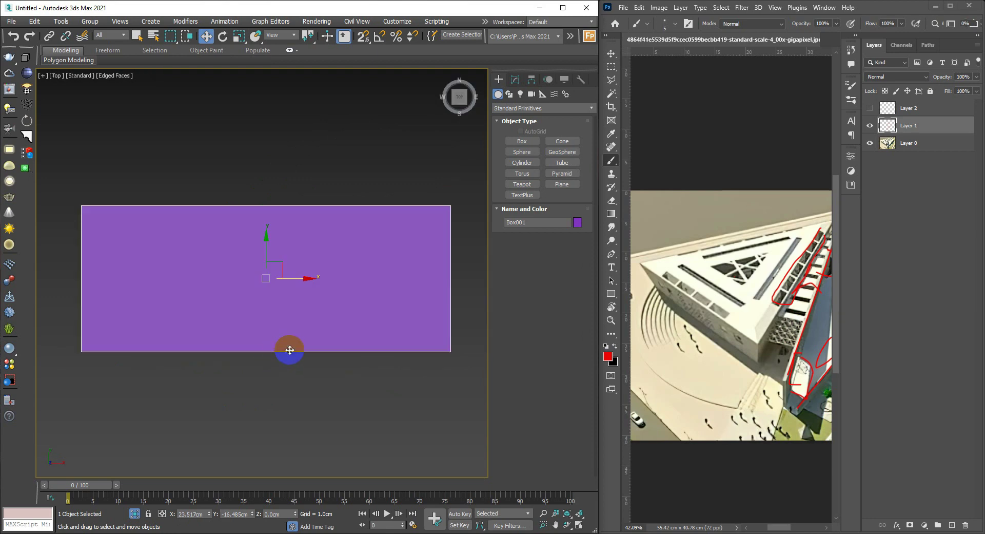
{"action": "scroll", "coordinate": [262, 372], "scroll_direction": "down", "scroll_amount": 5}
{"action": "scroll", "coordinate": [246, 418], "scroll_direction": "down", "scroll_amount": 5}
{"action": "key", "text": "r"}
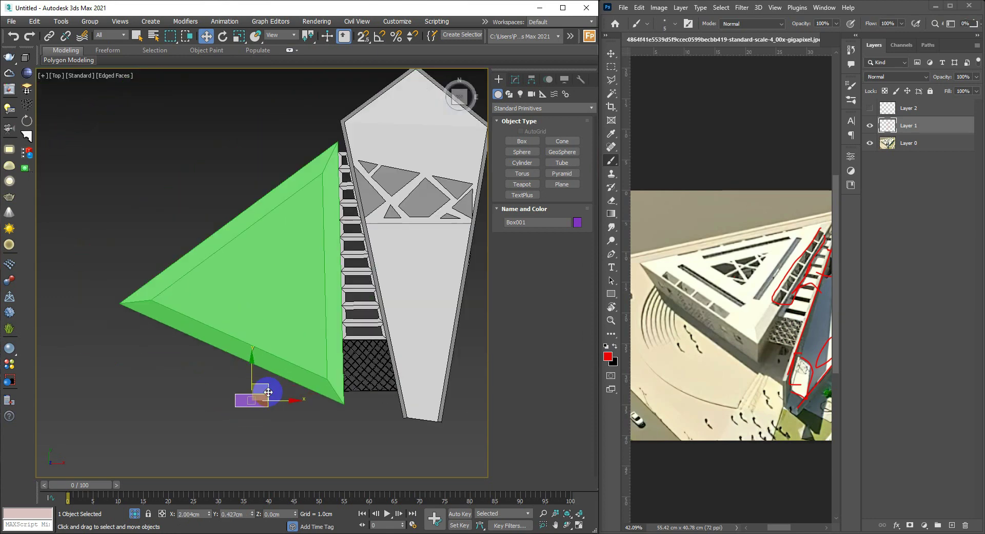
{"action": "mouse_move", "coordinate": [287, 401]}
{"action": "left_mouse_down"}
{"action": "mouse_move", "coordinate": [272, 400]}
{"action": "mouse_move", "coordinate": [295, 362]}
{"action": "mouse_move", "coordinate": [305, 379]}
{"action": "mouse_move", "coordinate": [288, 356]}
{"action": "left_mouse_up"}
{"action": "key", "text": "w"}
Step: Switch to wireframe and rotate the box to align with the roof edge
{"action": "key", "text": "F3"}
{"action": "scroll", "coordinate": [297, 361], "scroll_direction": "up", "scroll_amount": 3}
{"action": "scroll", "coordinate": [286, 367], "scroll_direction": "up", "scroll_amount": 2}
{"action": "key", "text": "e"}
{"action": "key", "text": "w"}
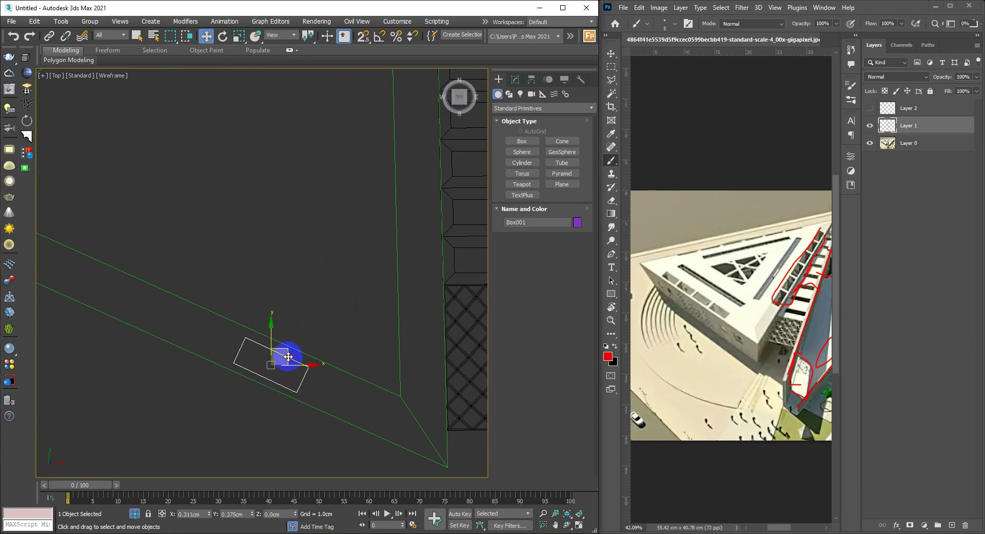
{"action": "scroll", "coordinate": [288, 357], "scroll_direction": "down", "scroll_amount": 4}
{"action": "scroll", "coordinate": [319, 362], "scroll_direction": "up", "scroll_amount": 3}
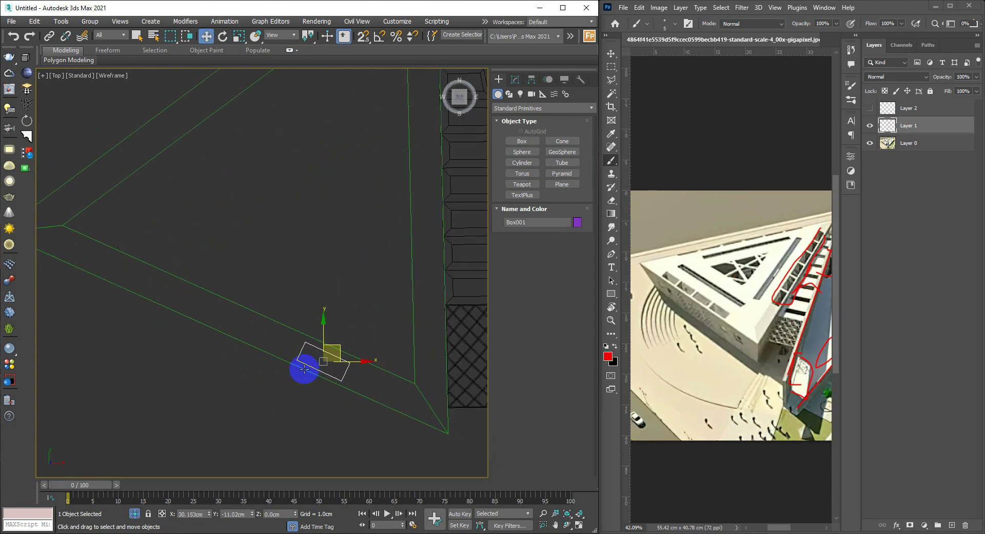
Step: Set the Local coordinate system and Shift-drag three box copies along the border strip
{"action": "left_click", "coordinate": [293, 35]}
{"action": "left_click", "coordinate": [280, 71]}
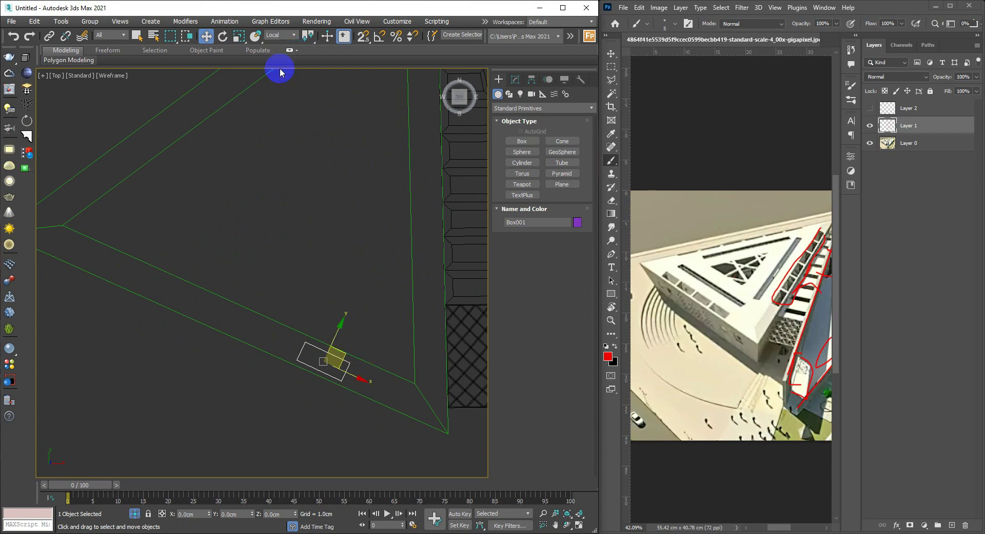
{"action": "left_click_drag", "start_coordinate": [358, 377], "coordinate": [306, 352], "text": "shift"}
{"action": "double_click", "coordinate": [310, 279]}
Step: Make 3 copies of the slot box and attach the row of boxes into one object
{"action": "type", "text": "3"}
{"action": "left_click", "coordinate": [305, 317]}
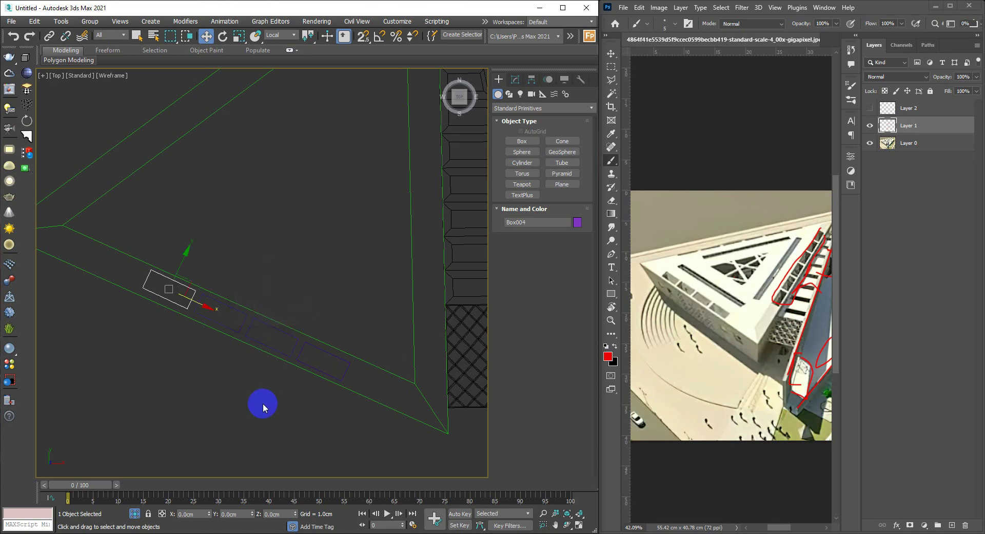
{"action": "left_click_drag", "start_coordinate": [124, 231], "coordinate": [333, 393]}
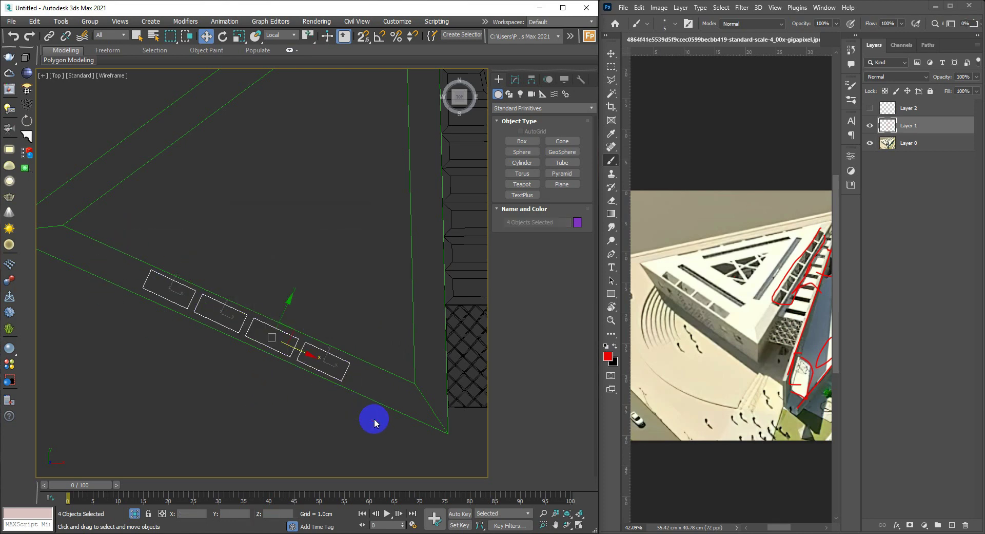
{"action": "left_click", "coordinate": [355, 368]}
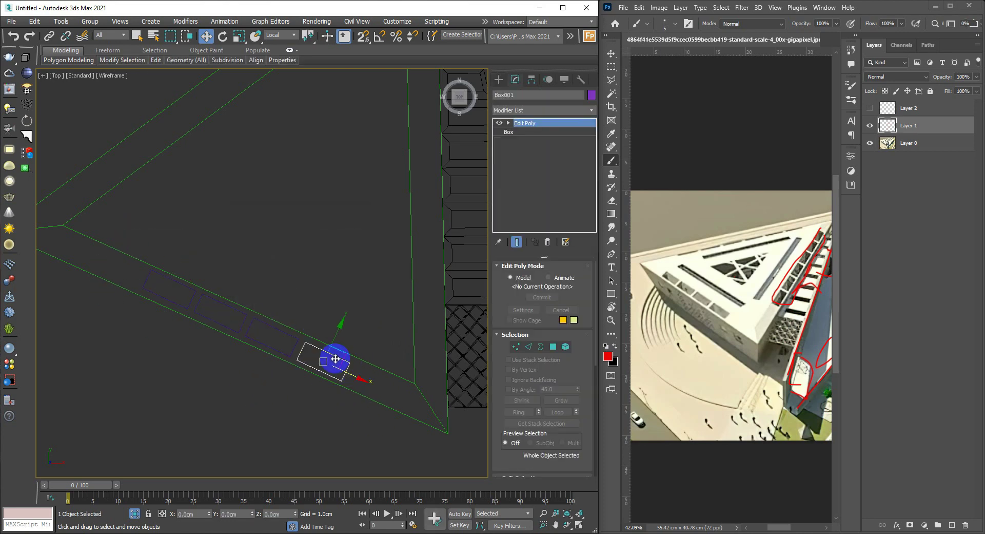
{"action": "right_click", "coordinate": [324, 337]}
{"action": "left_click", "coordinate": [305, 254]}
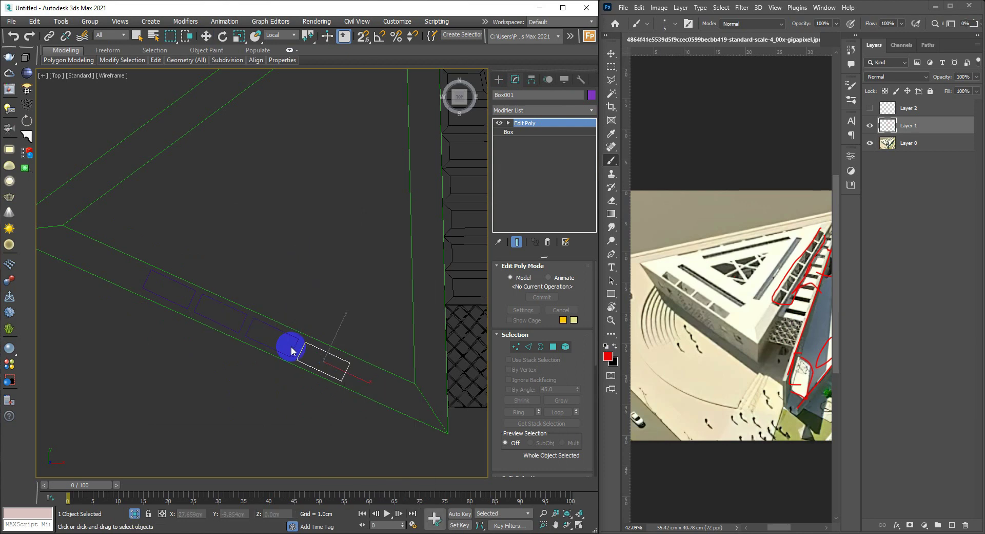
{"action": "left_click", "coordinate": [268, 334]}
{"action": "left_click", "coordinate": [242, 319]}
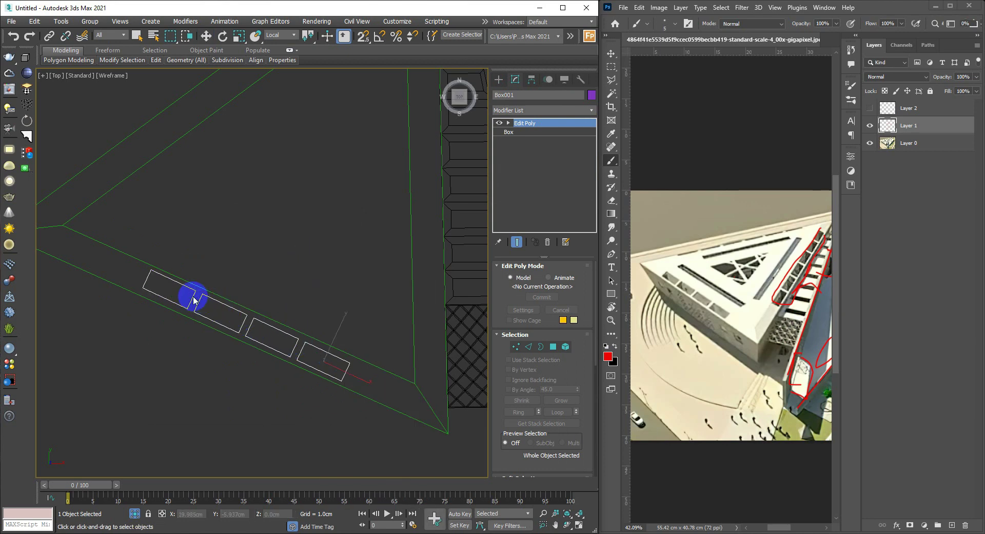
Step: Copy the box row and rotate it toward the slab's upper edge
{"action": "key", "text": "w"}
{"action": "scroll", "coordinate": [279, 358], "scroll_direction": "down", "scroll_amount": 3}
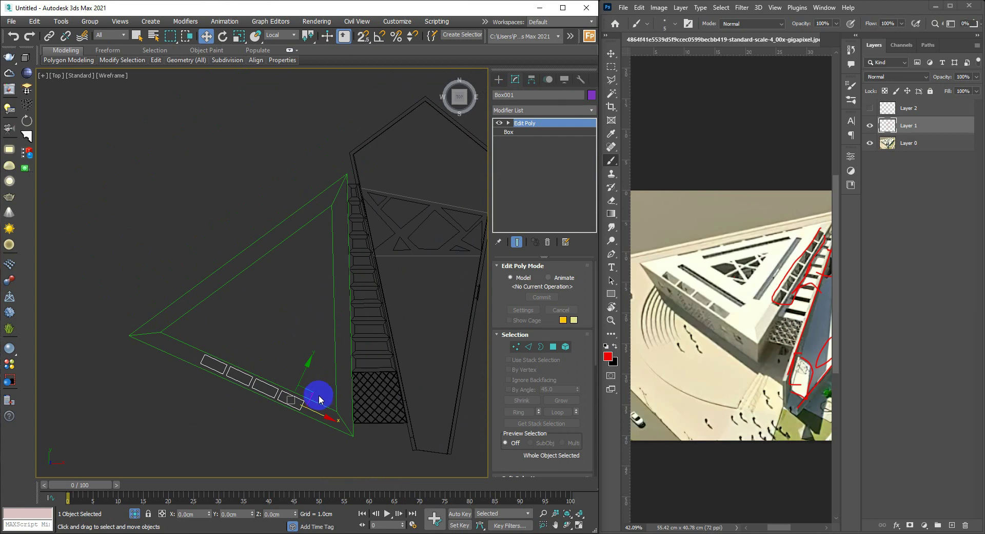
{"action": "left_click_drag", "start_coordinate": [319, 395], "coordinate": [290, 269], "text": "shift"}
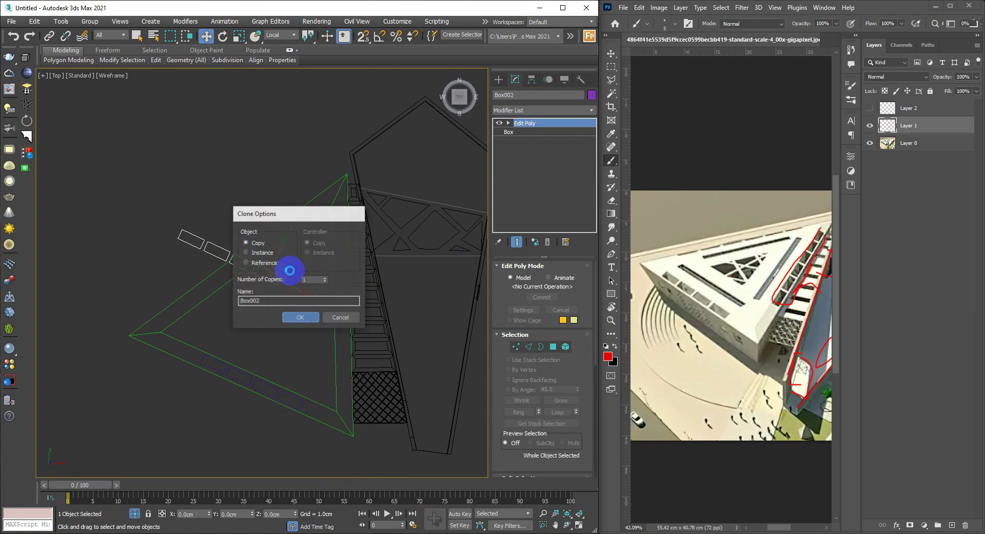
{"action": "key", "text": "Return"}
{"action": "key", "text": "e"}
{"action": "mouse_move", "coordinate": [289, 266]}
{"action": "left_mouse_down"}
{"action": "mouse_move", "coordinate": [303, 263]}
{"action": "mouse_move", "coordinate": [288, 332]}
{"action": "left_mouse_up"}
{"action": "key", "text": "w"}
{"action": "scroll", "coordinate": [290, 298], "scroll_direction": "up", "scroll_amount": 2}
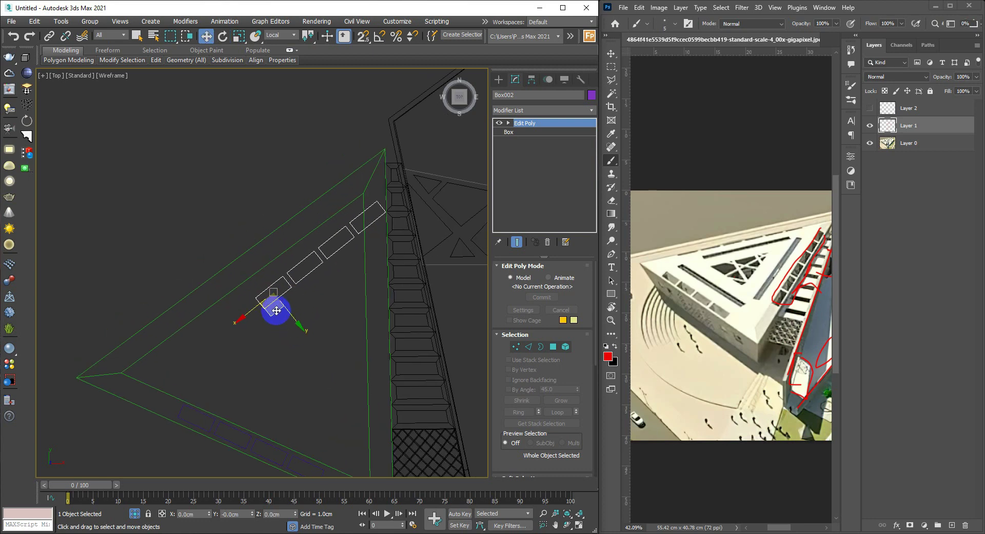
{"action": "mouse_move", "coordinate": [290, 298]}
{"action": "left_mouse_down"}
{"action": "mouse_move", "coordinate": [241, 296]}
{"action": "mouse_move", "coordinate": [253, 279]}
{"action": "mouse_move", "coordinate": [217, 306]}
{"action": "left_mouse_up"}
Step: Slide the copied row along the upper edge and fine-tune its angle to match
{"action": "key", "text": "e"}
{"action": "key", "text": "w"}
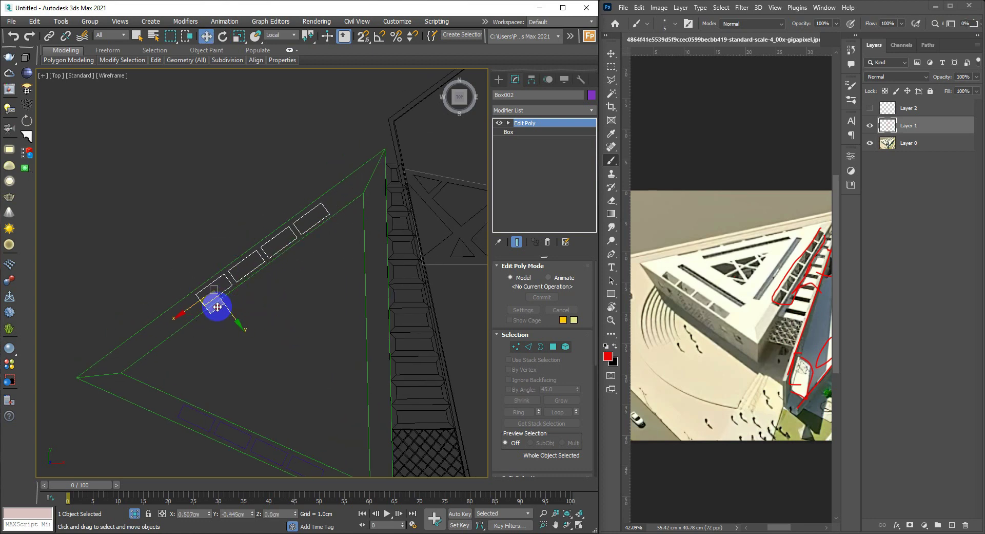
{"action": "middle_click_drag", "start_coordinate": [226, 321], "coordinate": [204, 301]}
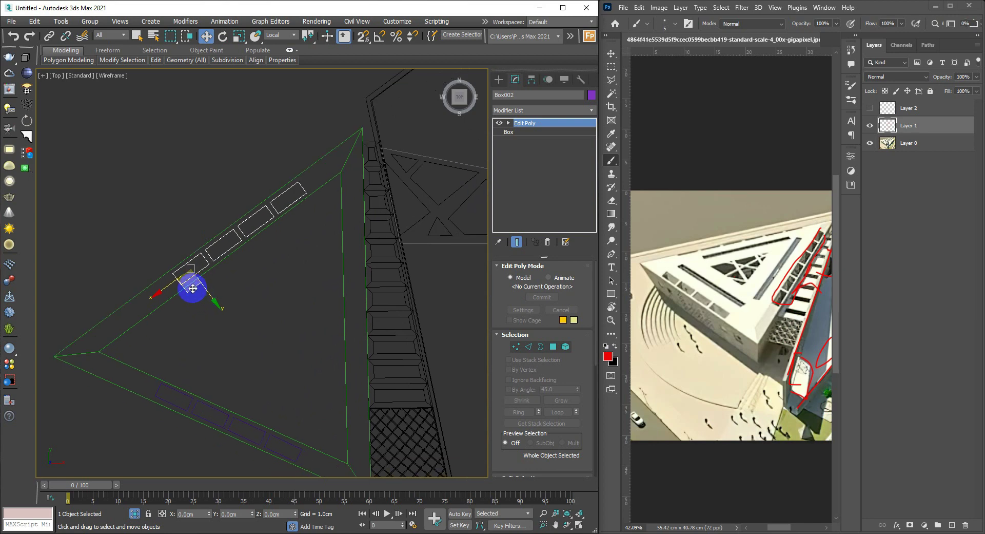
{"action": "left_click_drag", "start_coordinate": [192, 288], "coordinate": [178, 299]}
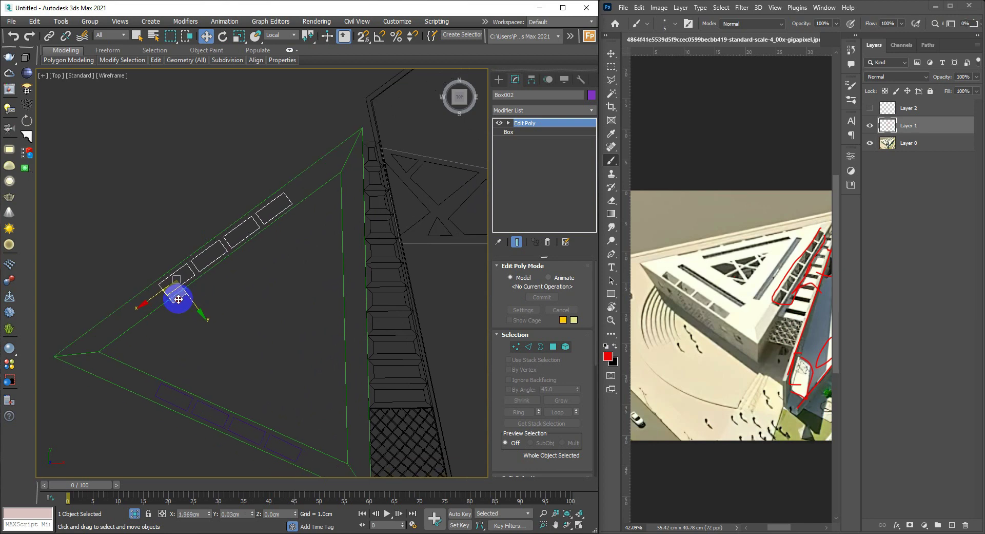
{"action": "key", "text": "e"}
{"action": "scroll", "coordinate": [178, 299], "scroll_direction": "up", "scroll_amount": 2}
{"action": "mouse_move", "coordinate": [194, 270]}
{"action": "left_mouse_down"}
{"action": "mouse_move", "coordinate": [274, 303]}
{"action": "mouse_move", "coordinate": [302, 240]}
{"action": "left_mouse_up"}
{"action": "scroll", "coordinate": [198, 271], "scroll_direction": "down", "scroll_amount": 3}
{"action": "key", "text": "w"}
Step: Place a vertical row of boxes along the slab edge beside the ladder
{"action": "key", "text": "e"}
{"action": "scroll", "coordinate": [282, 266], "scroll_direction": "up", "scroll_amount": 3}
{"action": "key", "text": "w"}
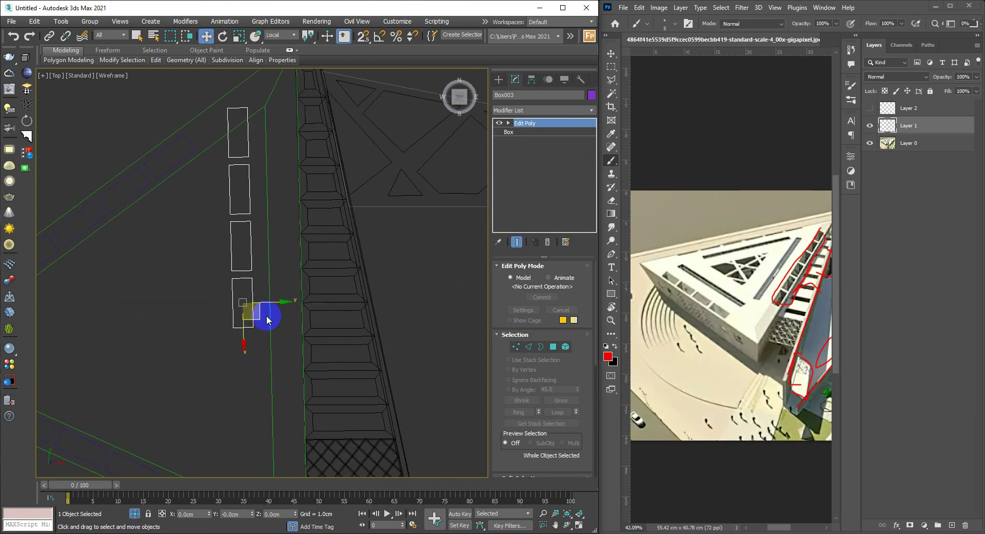
{"action": "left_click_drag", "start_coordinate": [264, 315], "coordinate": [298, 391]}
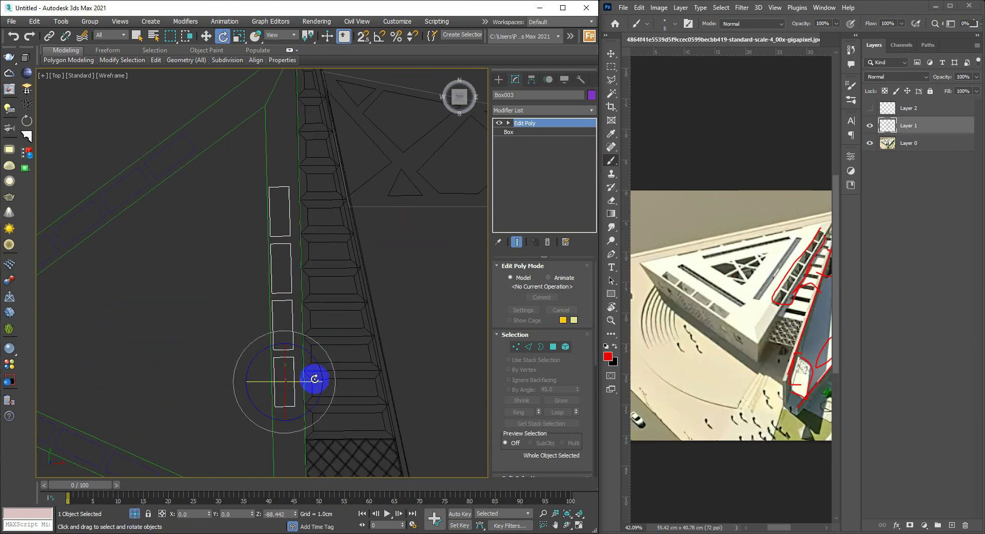
{"action": "key", "text": "w"}
{"action": "scroll", "coordinate": [336, 332], "scroll_direction": "down", "scroll_amount": 3}
{"action": "left_click_drag", "start_coordinate": [337, 322], "coordinate": [339, 324]}
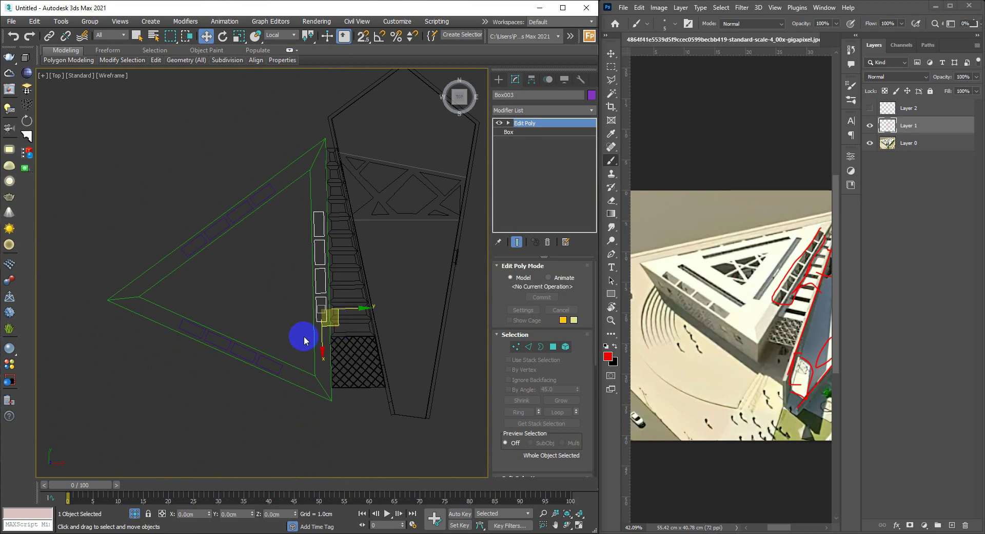
{"action": "scroll", "coordinate": [301, 338], "scroll_direction": "up", "scroll_amount": 3}
{"action": "scroll", "coordinate": [354, 290], "scroll_direction": "down", "scroll_amount": 3}
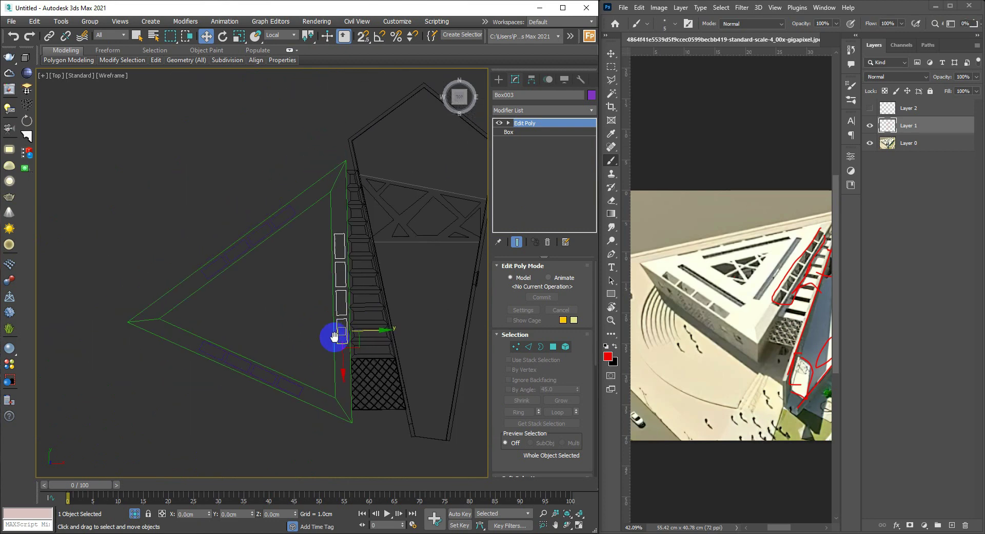
Step: Return to plain selection mode and orbit around the model
{"action": "right_click", "coordinate": [310, 337]}
{"action": "left_click", "coordinate": [285, 250]}
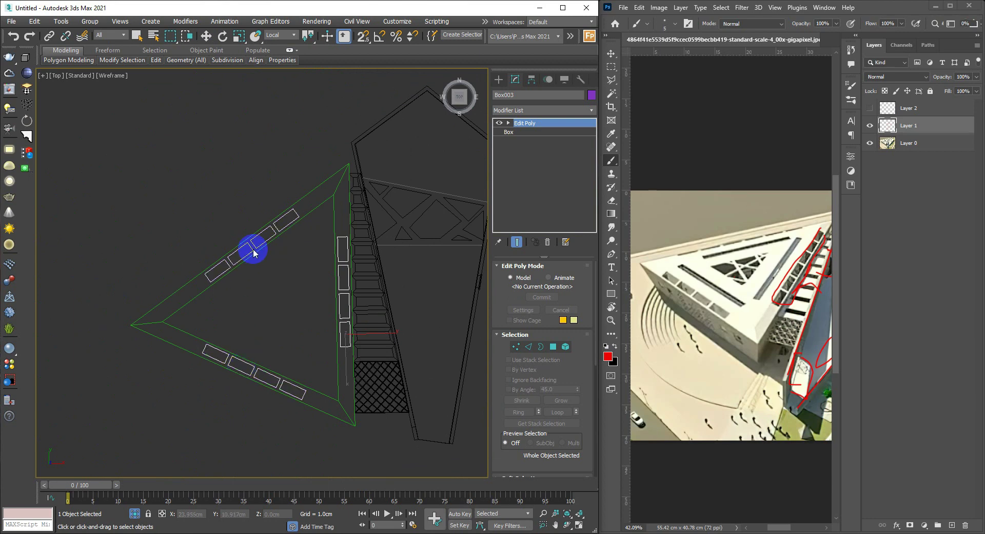
{"action": "key", "text": "w"}
{"action": "mouse_move", "coordinate": [253, 251]}
{"action": "middle_mouse_down", "text": "alt"}
{"action": "mouse_move", "coordinate": [306, 334]}
{"action": "mouse_move", "coordinate": [297, 226]}
{"action": "mouse_move", "coordinate": [302, 308]}
{"action": "middle_mouse_up", "text": "alt"}
Step: In Front view, move the boxes' top vertices up through the slab, then return to Perspective
{"action": "key", "text": "f"}
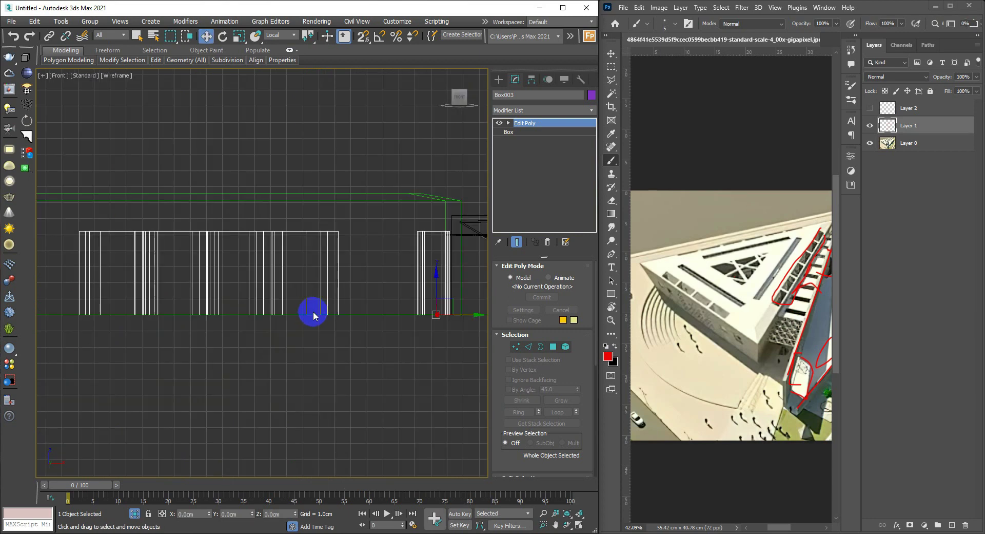
{"action": "scroll", "coordinate": [313, 314], "scroll_direction": "down", "scroll_amount": 4}
{"action": "key", "text": "1"}
{"action": "left_click_drag", "start_coordinate": [382, 260], "coordinate": [247, 299]}
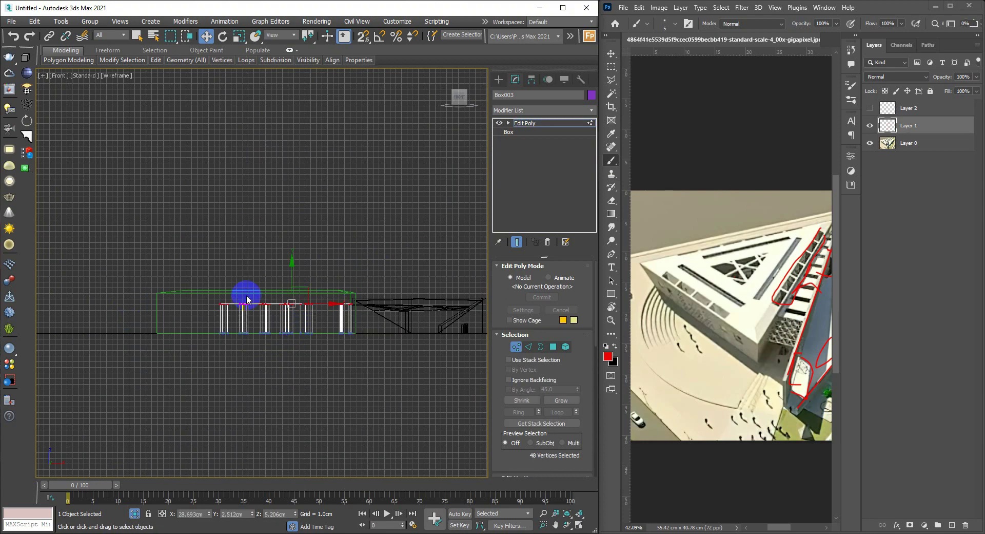
{"action": "left_click_drag", "start_coordinate": [289, 274], "coordinate": [286, 257]}
{"action": "key", "text": "1"}
{"action": "key", "text": "F3"}
{"action": "mouse_move", "coordinate": [281, 285]}
{"action": "middle_mouse_down", "text": "alt"}
{"action": "mouse_move", "coordinate": [308, 358]}
{"action": "mouse_move", "coordinate": [342, 346]}
{"action": "mouse_move", "coordinate": [320, 388]}
{"action": "mouse_move", "coordinate": [306, 382]}
{"action": "middle_mouse_up", "text": "alt"}
{"action": "key", "text": "p"}
{"action": "scroll", "coordinate": [308, 349], "scroll_direction": "up", "scroll_amount": 5}
{"action": "key", "text": "F3"}
{"action": "key", "text": "F3"}
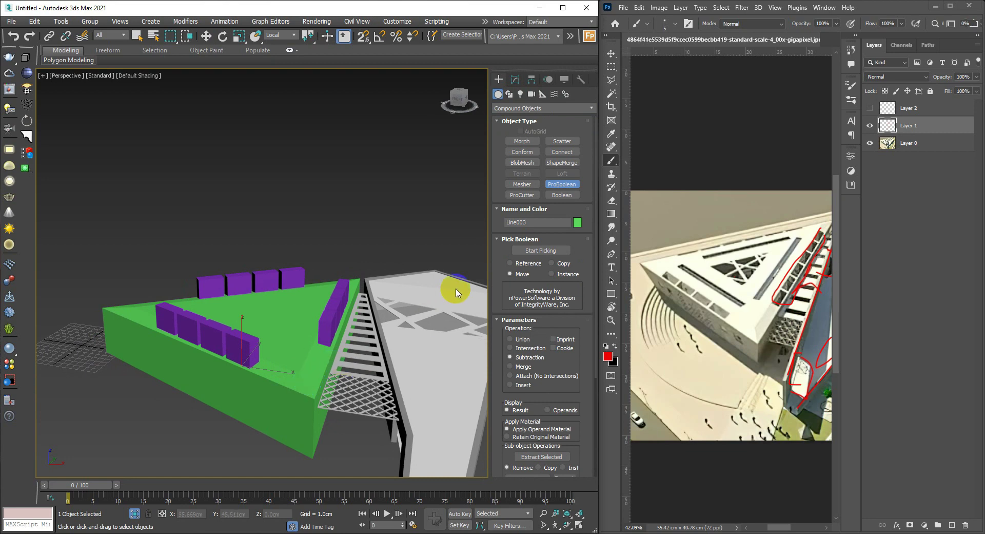
Step: ProBoolean-subtract the purple boxes from the green slab Line003 and show edged faces
{"action": "left_click", "coordinate": [254, 359]}
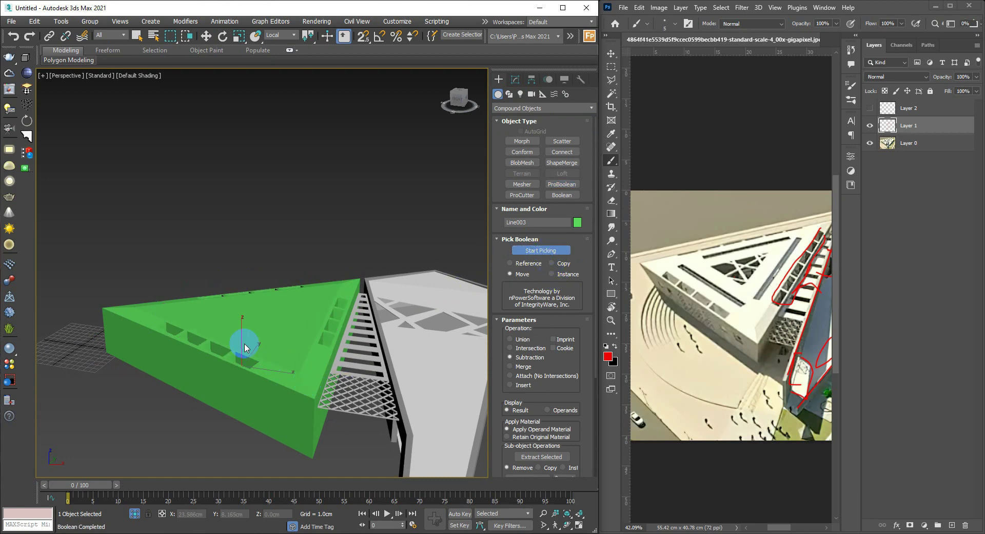
{"action": "middle_click_drag", "start_coordinate": [254, 364], "coordinate": [276, 307], "text": "alt"}
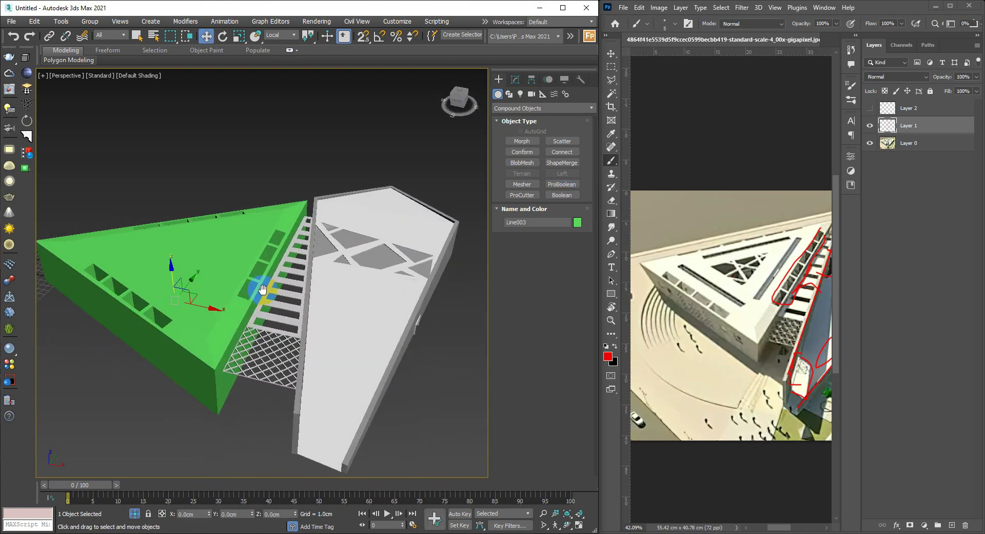
{"action": "key", "text": "F4"}
{"action": "scroll", "coordinate": [276, 307], "scroll_direction": "down", "scroll_amount": 3}
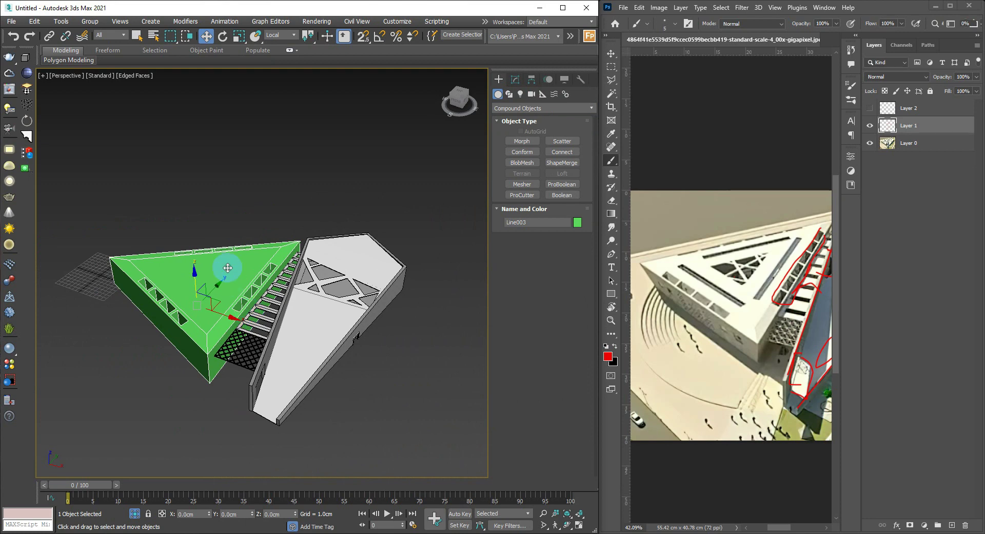
Step: Assign the white material to the slab and set its object colour to black
{"action": "key", "text": "m"}
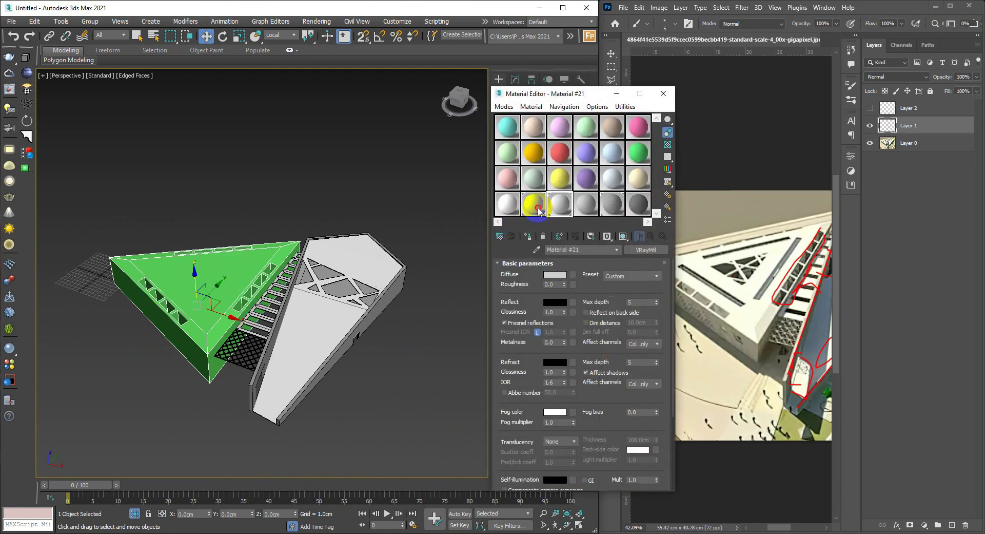
{"action": "left_click", "coordinate": [527, 236]}
{"action": "left_click", "coordinate": [663, 94]}
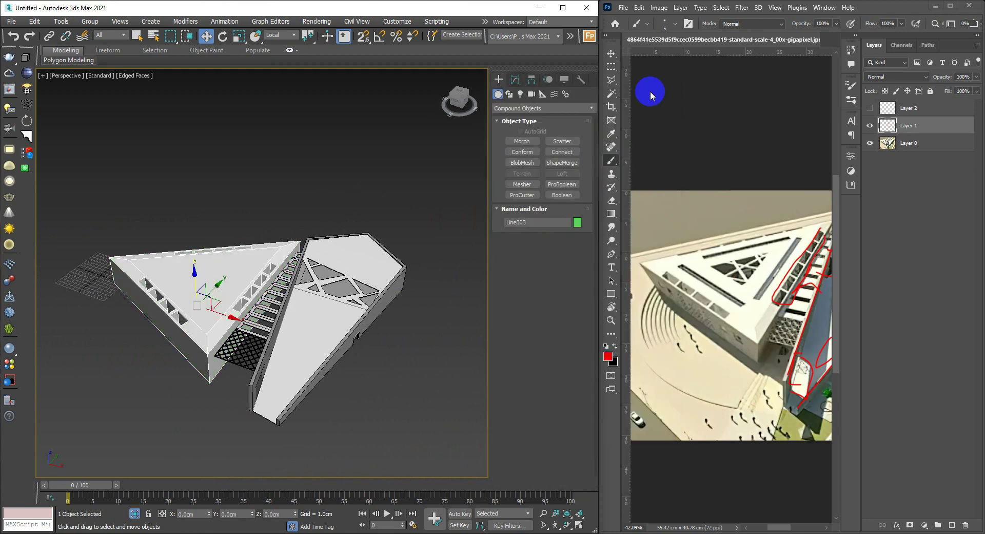
{"action": "left_click", "coordinate": [581, 230]}
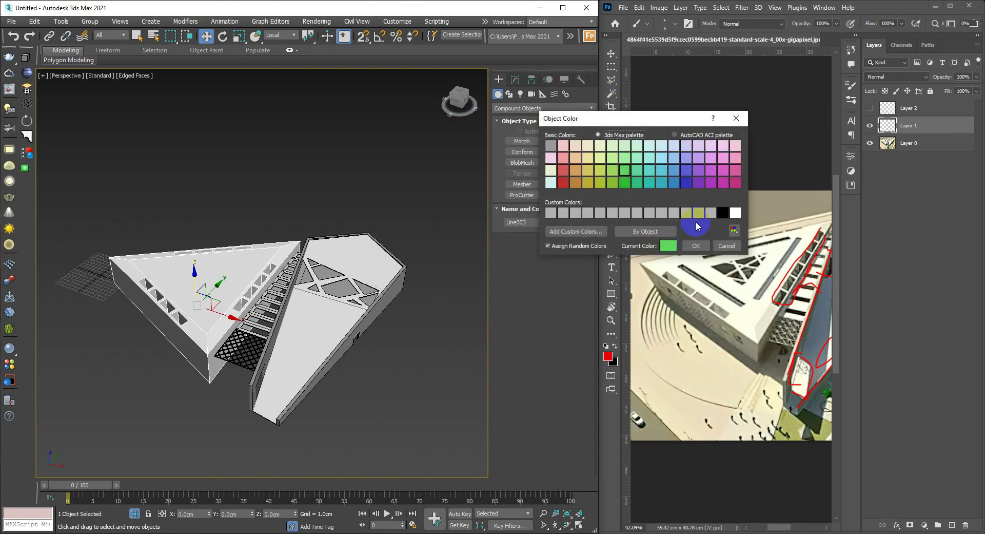
{"action": "key", "text": "Return"}
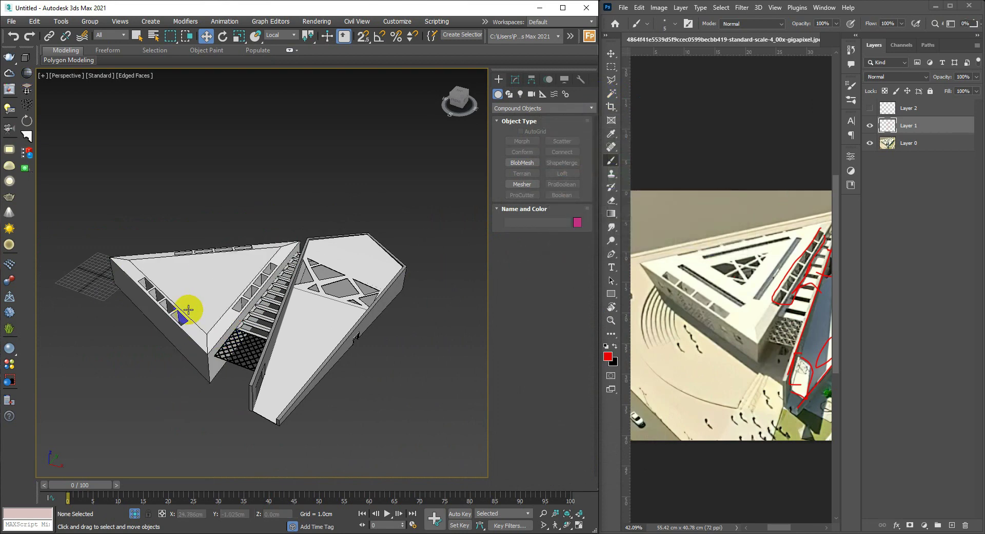
{"action": "scroll", "coordinate": [212, 293], "scroll_direction": "up", "scroll_amount": 3}
{"action": "mouse_move", "coordinate": [211, 293]}
{"action": "middle_mouse_down"}
{"action": "mouse_move", "coordinate": [172, 304]}
{"action": "mouse_move", "coordinate": [165, 282]}
{"action": "middle_mouse_up"}
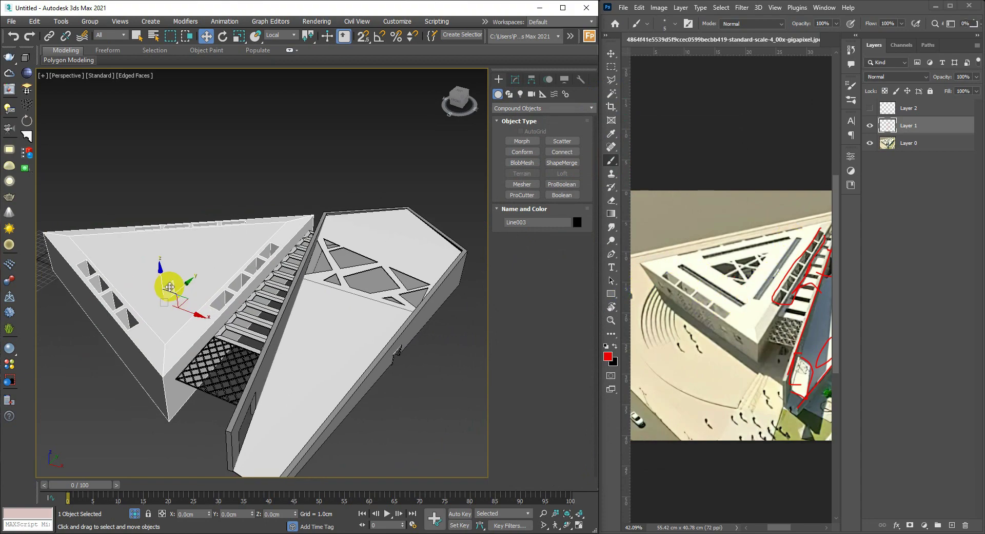
Step: In Top view, draw a long thin box and move it over the slab's lower slot row
{"action": "key", "text": "t"}
{"action": "scroll", "coordinate": [164, 300], "scroll_direction": "down", "scroll_amount": 2}
{"action": "scroll", "coordinate": [165, 301], "scroll_direction": "up", "scroll_amount": 2}
{"action": "right_click", "coordinate": [220, 349]}
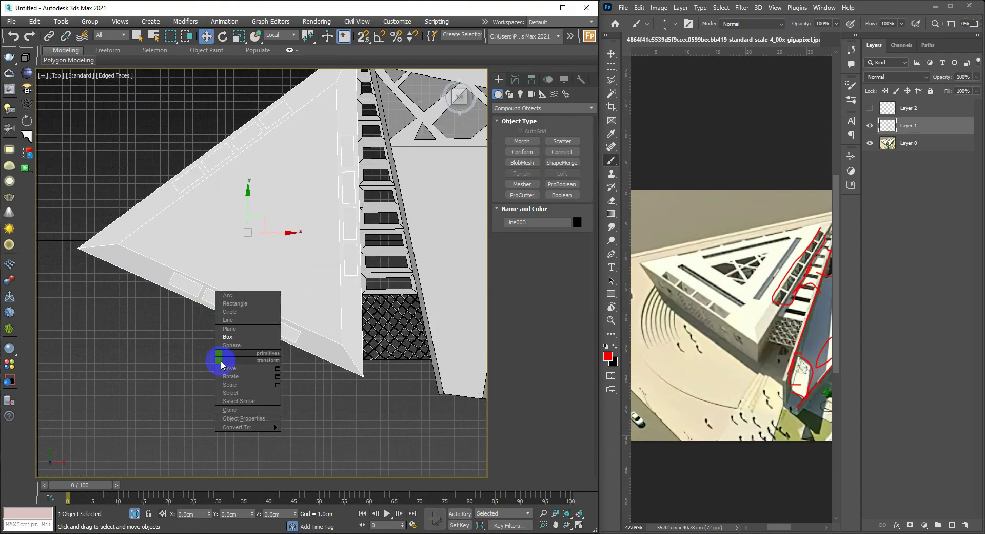
{"action": "left_click", "coordinate": [236, 335]}
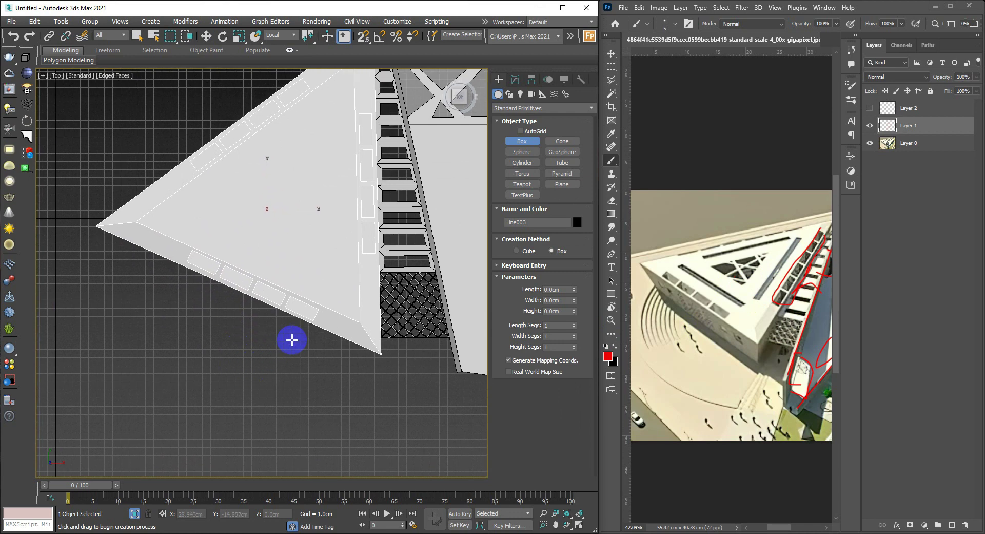
{"action": "left_click_drag", "start_coordinate": [295, 340], "coordinate": [161, 338]}
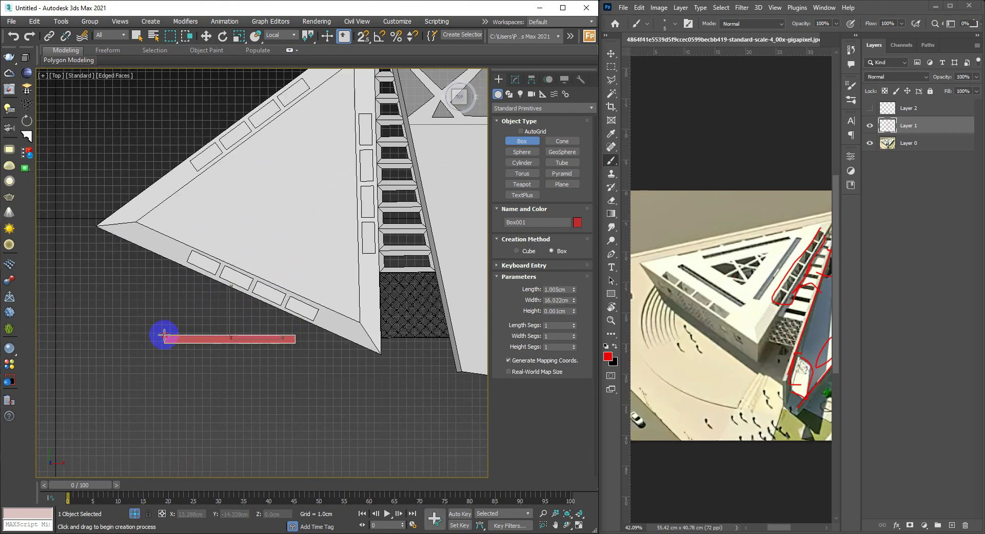
{"action": "key", "text": "w"}
{"action": "middle_click_drag", "start_coordinate": [163, 327], "coordinate": [133, 345]}
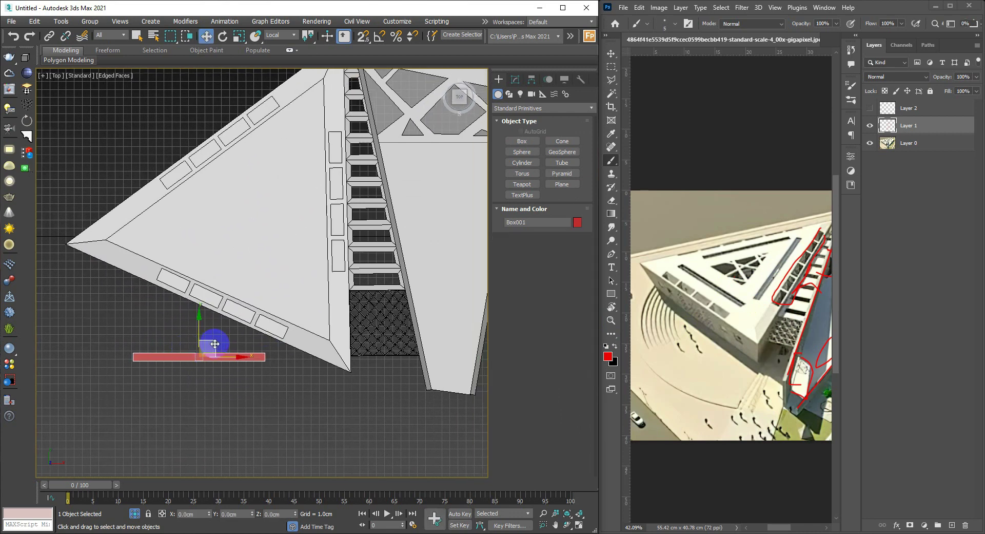
{"action": "left_click_drag", "start_coordinate": [214, 344], "coordinate": [246, 291]}
{"action": "key", "text": "F3"}
{"action": "scroll", "coordinate": [248, 293], "scroll_direction": "up", "scroll_amount": 3}
{"action": "middle_click_drag", "start_coordinate": [248, 293], "coordinate": [233, 327]}
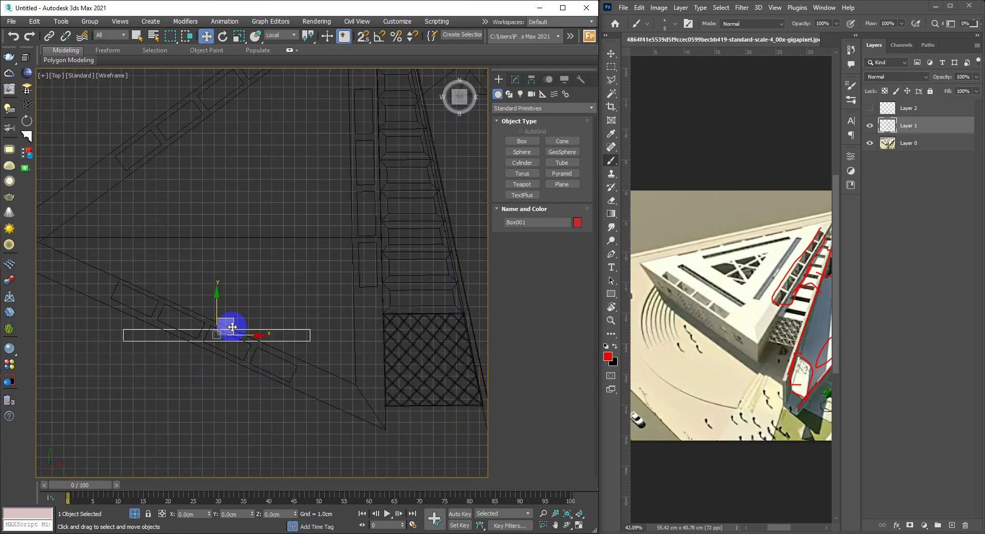
Step: Rotate the thin box along the lower edge and fine-tune its position using Local coordinates
{"action": "key", "text": "e"}
{"action": "mouse_move", "coordinate": [233, 327]}
{"action": "left_mouse_down"}
{"action": "mouse_move", "coordinate": [238, 316]}
{"action": "mouse_move", "coordinate": [259, 318]}
{"action": "mouse_move", "coordinate": [263, 334]}
{"action": "mouse_move", "coordinate": [240, 304]}
{"action": "left_mouse_up"}
{"action": "key", "text": "w"}
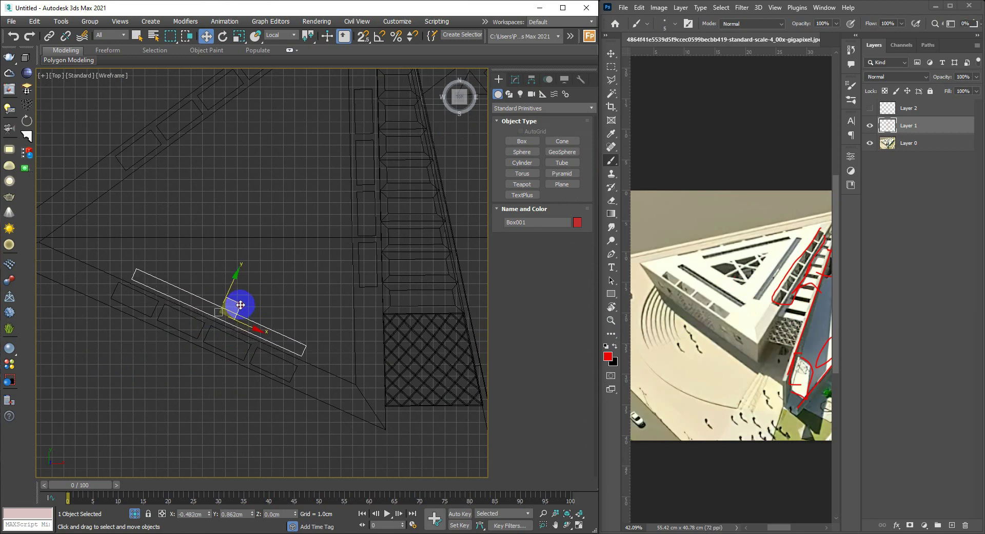
{"action": "key", "text": "r"}
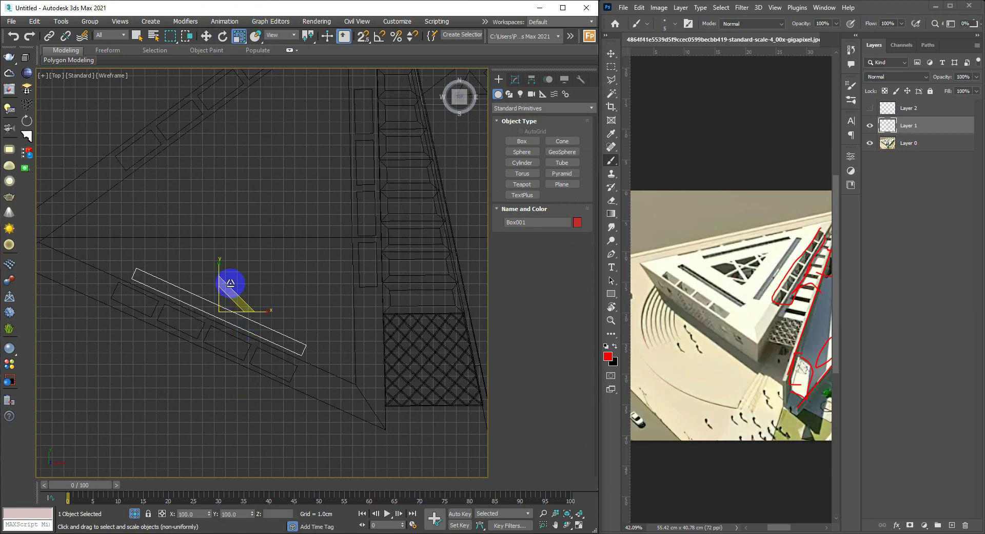
{"action": "left_click", "coordinate": [292, 35]}
{"action": "left_click", "coordinate": [279, 71]}
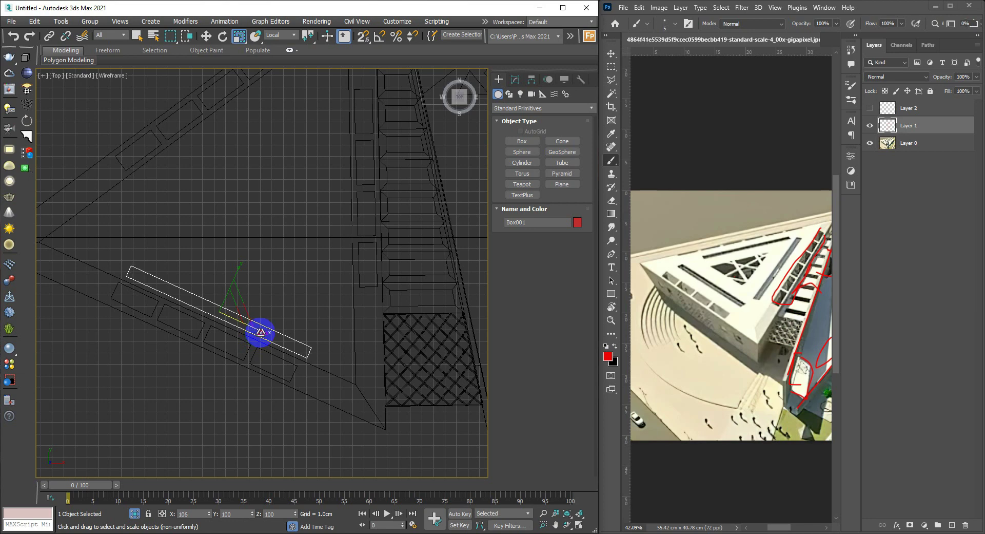
{"action": "key", "text": "w"}
{"action": "left_click_drag", "start_coordinate": [249, 304], "coordinate": [231, 312]}
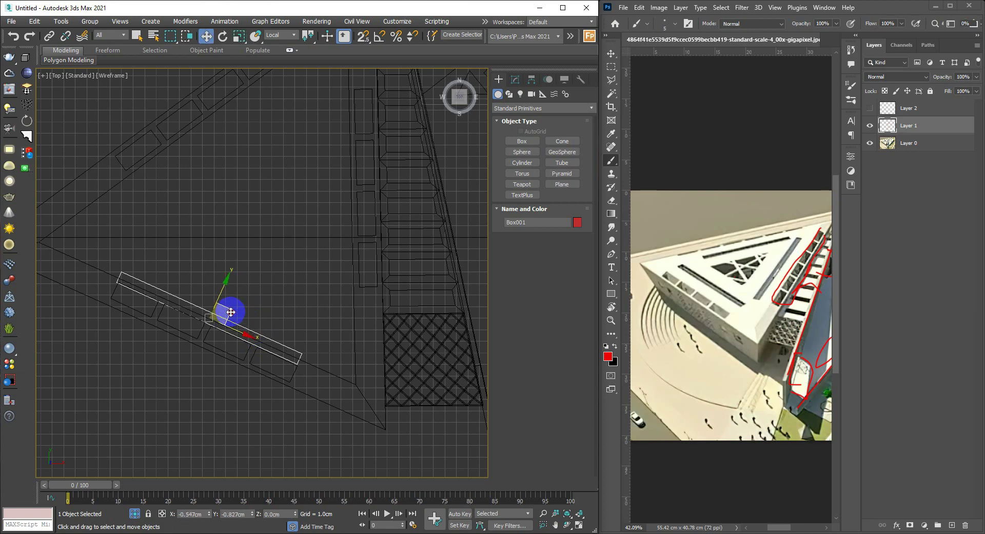
{"action": "scroll", "coordinate": [231, 312], "scroll_direction": "down", "scroll_amount": 3}
{"action": "middle_click_drag", "start_coordinate": [231, 312], "coordinate": [214, 378]}
{"action": "mouse_move", "coordinate": [213, 378]}
{"action": "left_mouse_down"}
{"action": "mouse_move", "coordinate": [222, 368]}
{"action": "mouse_move", "coordinate": [201, 248]}
{"action": "mouse_move", "coordinate": [241, 374]}
{"action": "left_mouse_up"}
{"action": "key", "text": "e"}
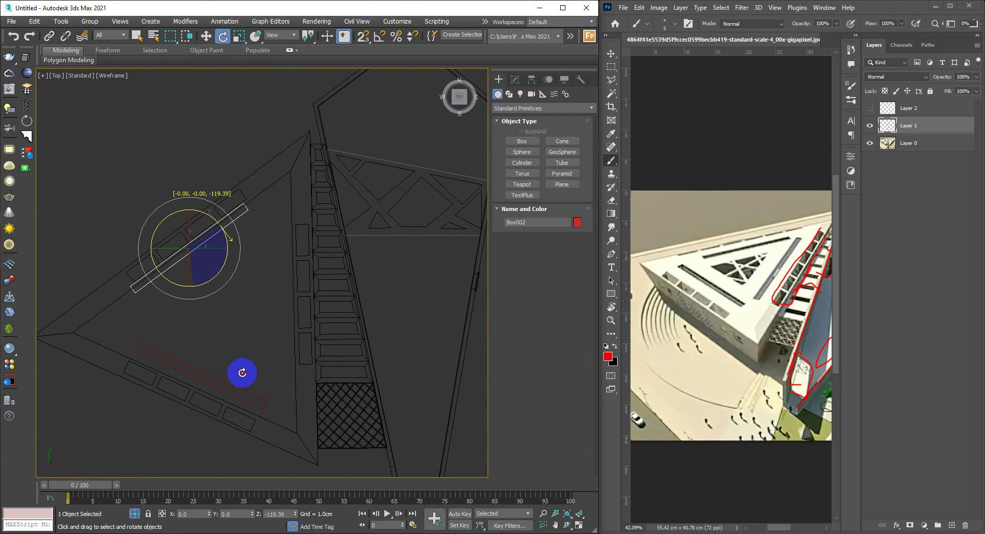
Step: Rotate Box002 slightly to align it with the slab's upper edge
{"action": "key", "text": "w"}
{"action": "scroll", "coordinate": [191, 246], "scroll_direction": "up", "scroll_amount": 2}
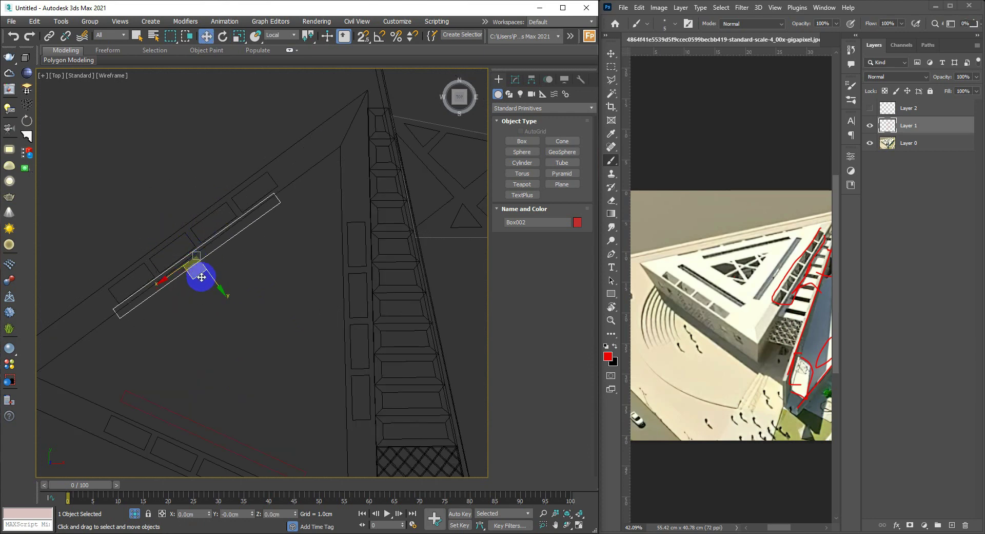
{"action": "key", "text": "e"}
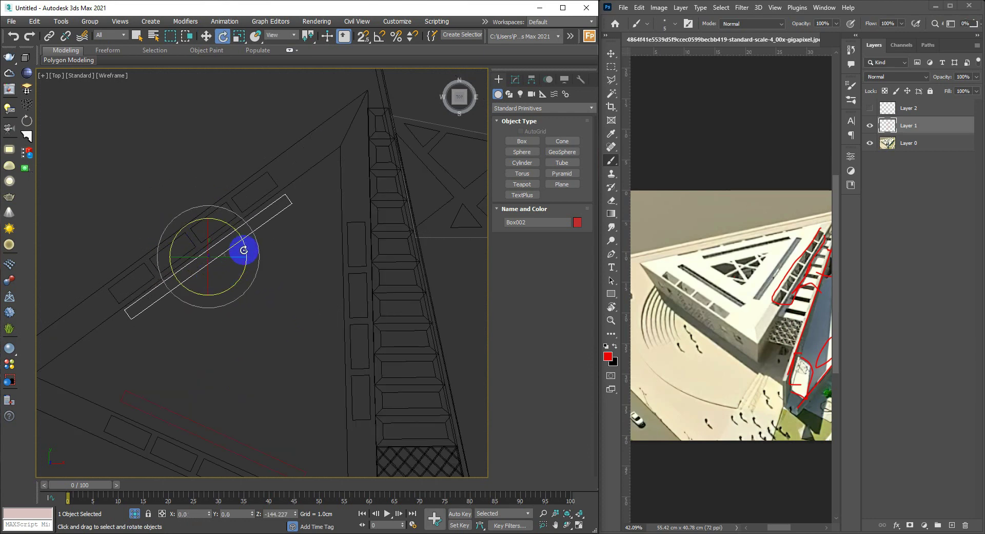
{"action": "left_click_drag", "start_coordinate": [246, 249], "coordinate": [242, 242]}
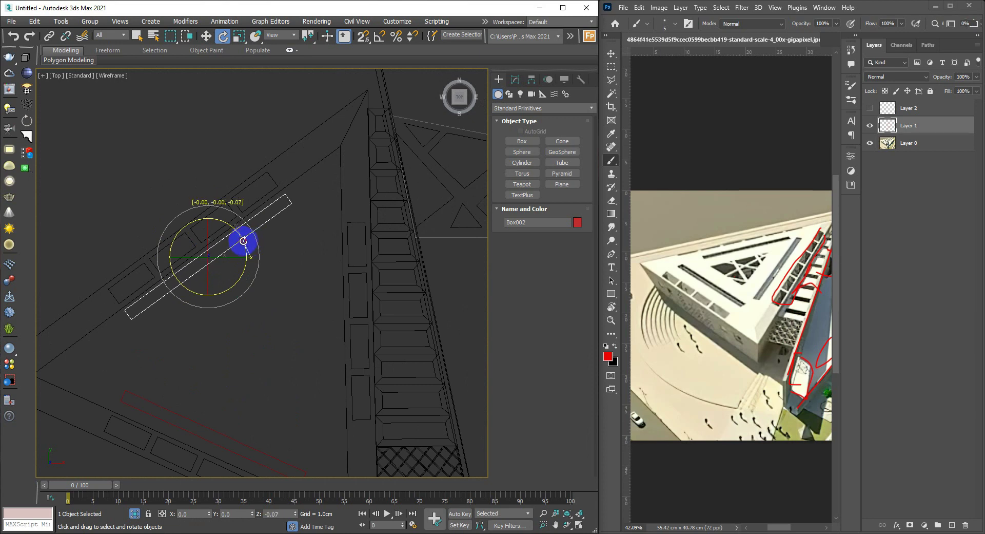
Step: Clone Box002 as Box003 and place it upright beside the ladder panel
{"action": "key", "text": "w"}
{"action": "scroll", "coordinate": [241, 241], "scroll_direction": "down", "scroll_amount": 2}
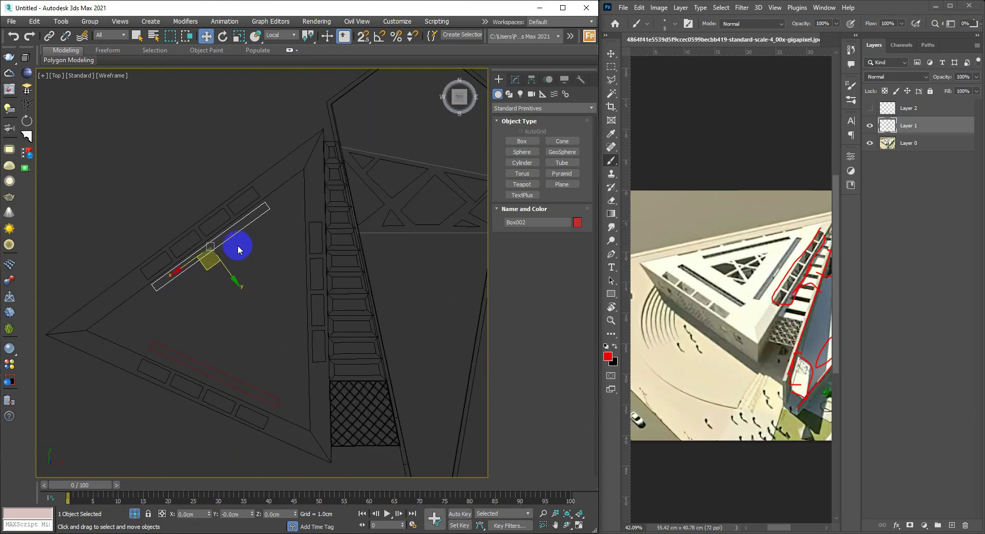
{"action": "mouse_move", "coordinate": [240, 245]}
{"action": "left_mouse_down", "text": "shift"}
{"action": "mouse_move", "coordinate": [292, 290]}
{"action": "mouse_move", "coordinate": [344, 239]}
{"action": "left_mouse_up", "text": "shift"}
{"action": "key", "text": "Return"}
{"action": "key", "text": "e"}
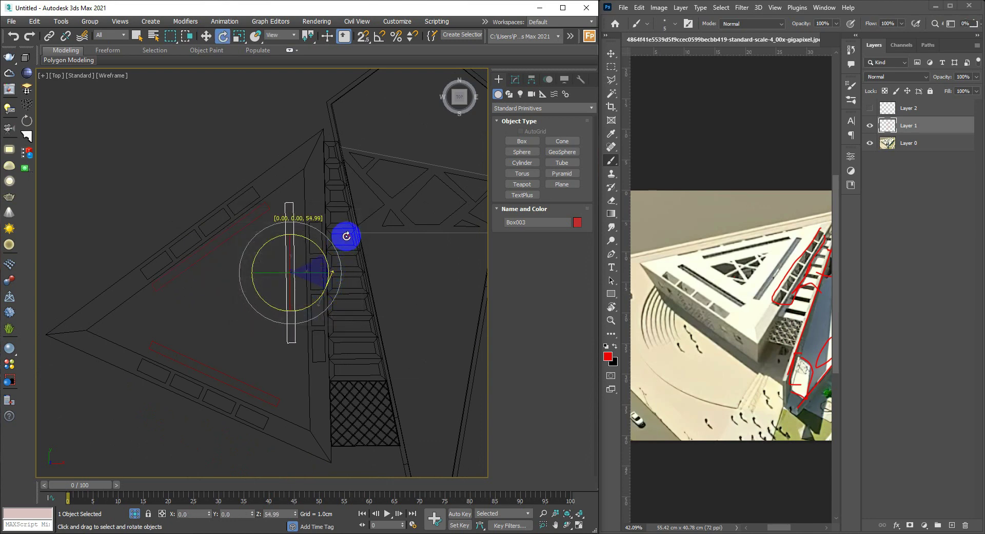
{"action": "key", "text": "w"}
{"action": "left_click_drag", "start_coordinate": [308, 281], "coordinate": [317, 304]}
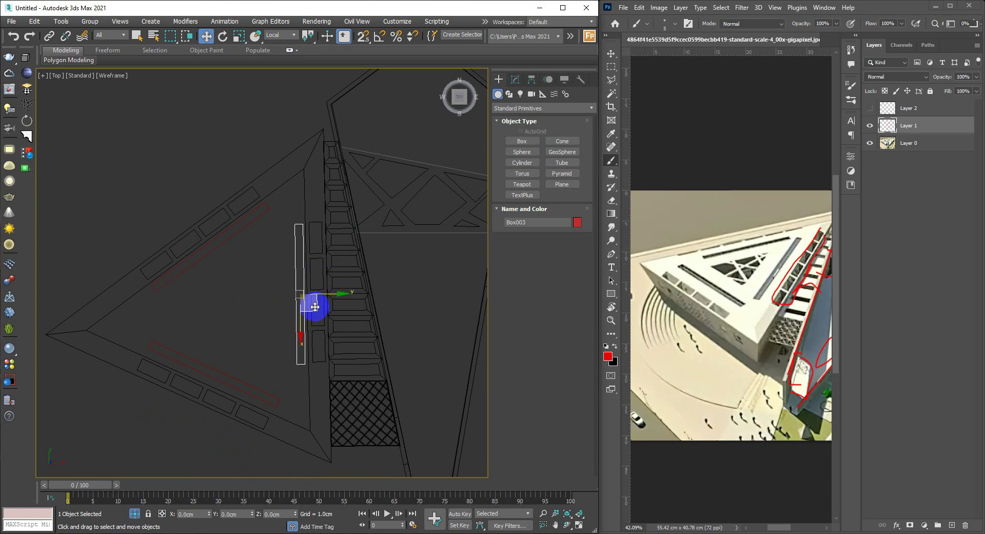
Step: Add Edit Poly to Box003 and attach the two diagonal slot boxes to it
{"action": "right_click", "coordinate": [314, 306]}
{"action": "left_click", "coordinate": [355, 255]}
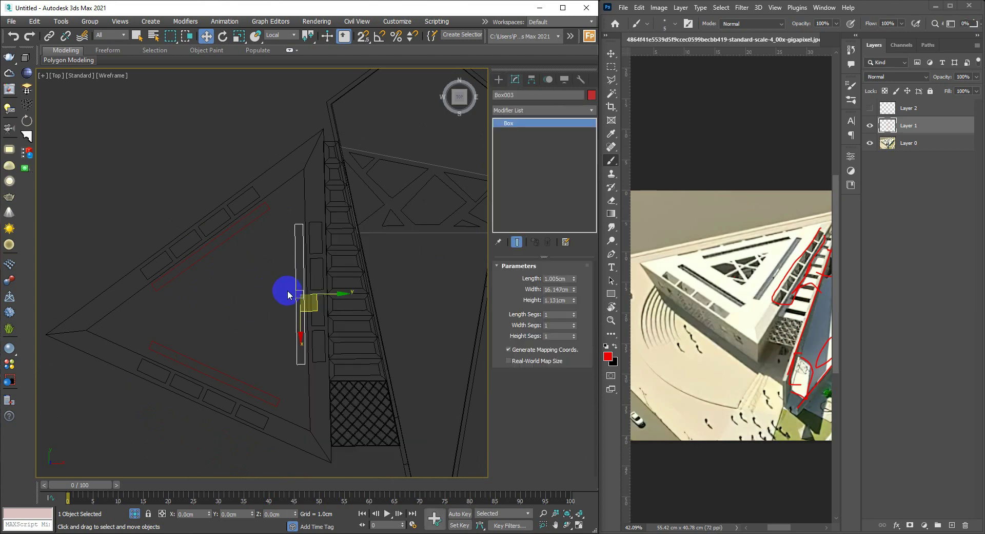
{"action": "middle_click_drag", "start_coordinate": [287, 291], "coordinate": [286, 278]}
{"action": "key", "text": "ctrl+e"}
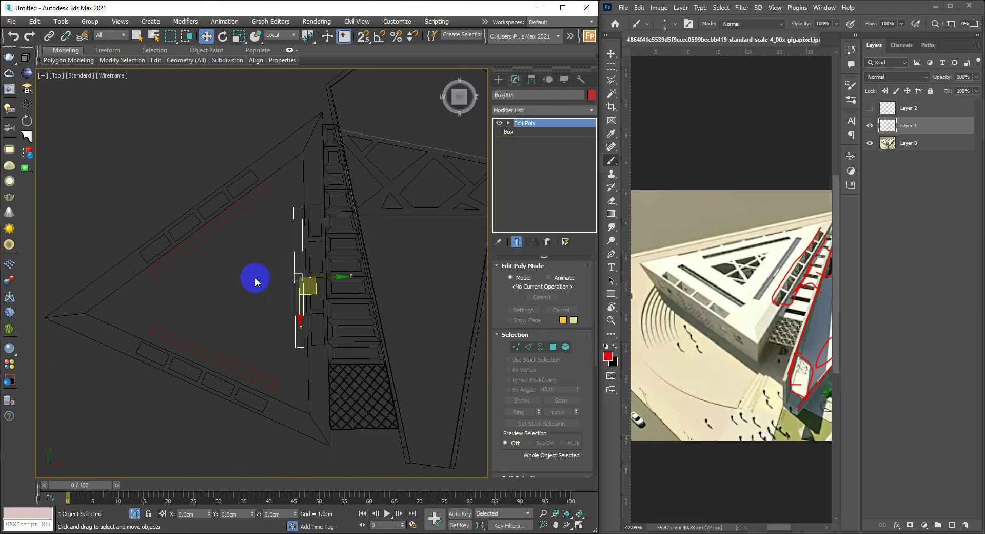
{"action": "right_click", "coordinate": [255, 277]}
{"action": "left_click", "coordinate": [220, 187]}
{"action": "left_click", "coordinate": [241, 207]}
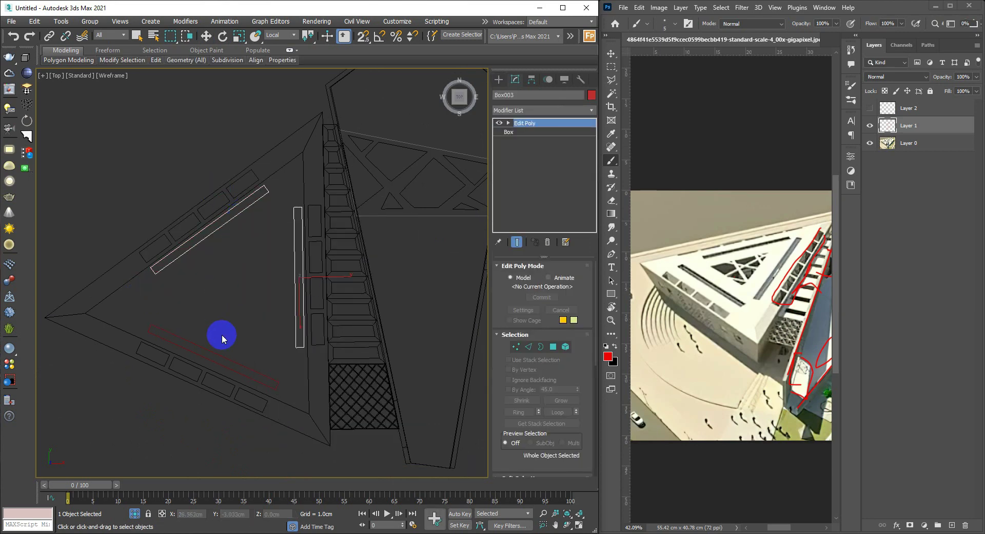
Step: Move the upper diagonal slot's end vertices to adjust its length
{"action": "key", "text": "w"}
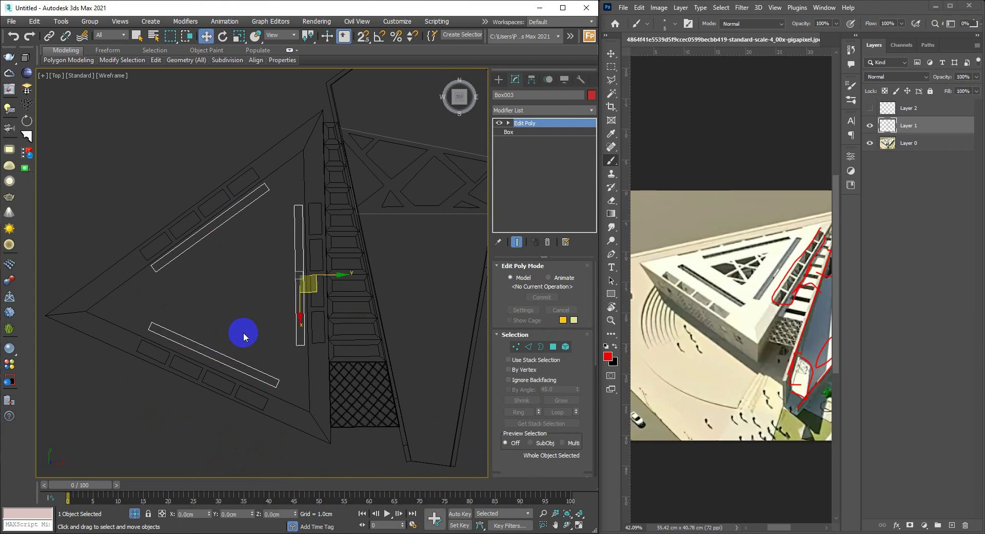
{"action": "key", "text": "5"}
{"action": "left_click", "coordinate": [218, 360]}
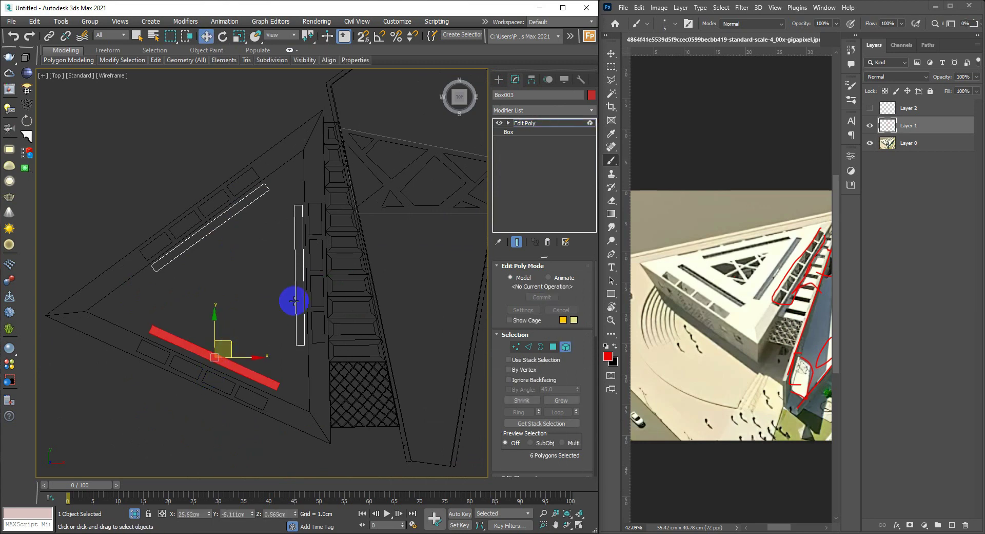
{"action": "left_click", "coordinate": [299, 295]}
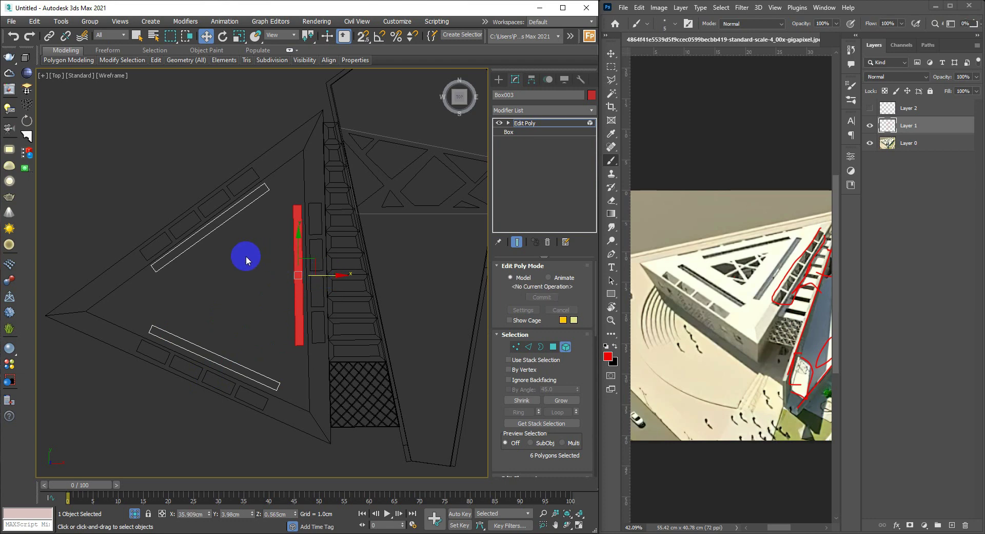
{"action": "left_click", "coordinate": [208, 228]}
{"action": "scroll", "coordinate": [212, 208], "scroll_direction": "up", "scroll_amount": 3}
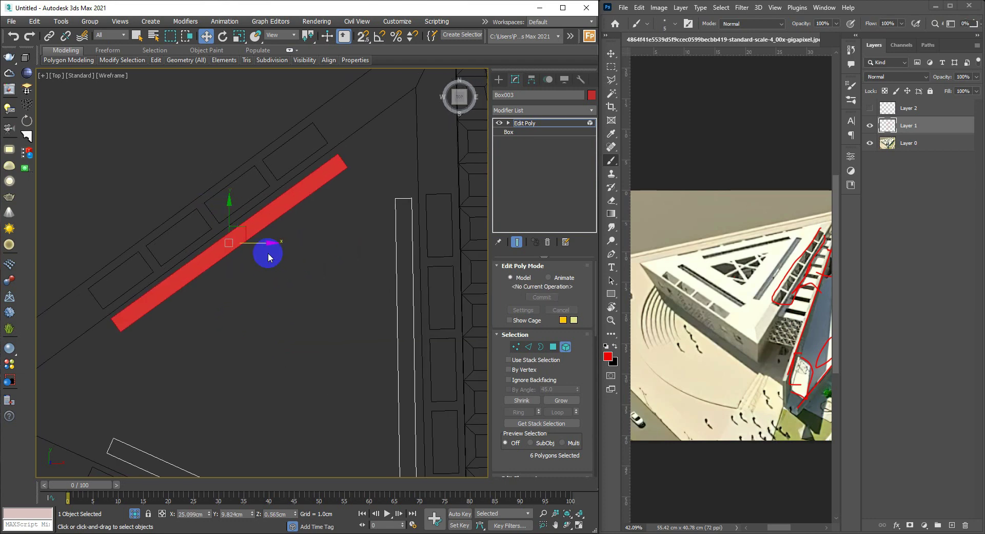
{"action": "key", "text": "1"}
{"action": "left_click_drag", "start_coordinate": [98, 285], "coordinate": [165, 379]}
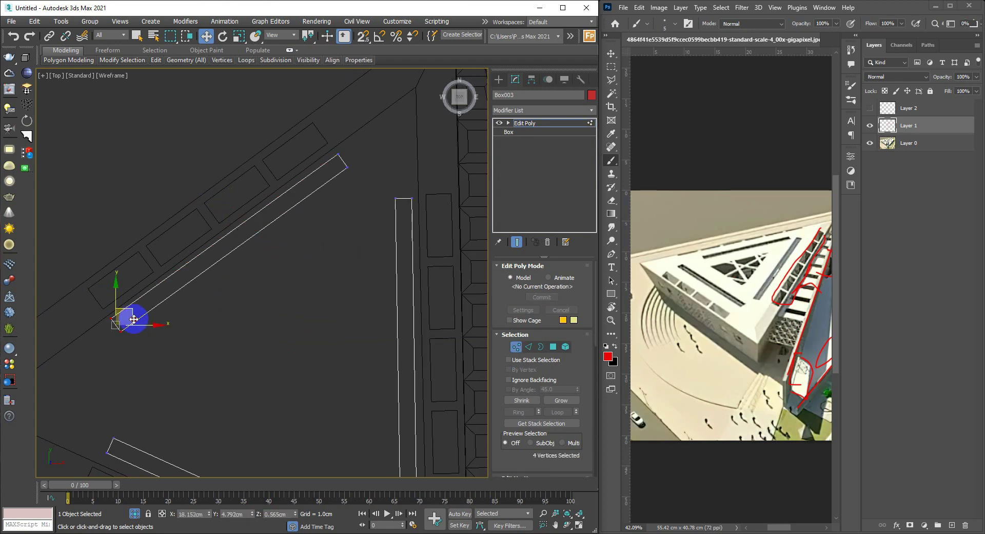
{"action": "left_click_drag", "start_coordinate": [133, 319], "coordinate": [135, 320]}
{"action": "key", "text": "1"}
{"action": "scroll", "coordinate": [247, 324], "scroll_direction": "down", "scroll_amount": 4}
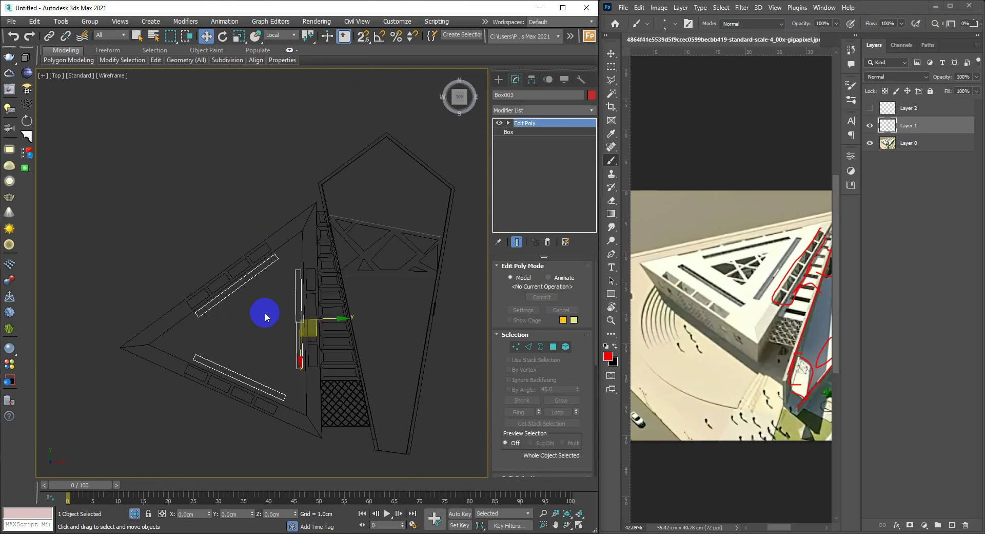
{"action": "middle_click_drag", "start_coordinate": [275, 347], "coordinate": [312, 295], "text": "alt"}
Step: In shaded view, lower the combined slot boxes along Z into the triangular slab
{"action": "key", "text": "F3"}
{"action": "scroll", "coordinate": [298, 314], "scroll_direction": "up", "scroll_amount": 4}
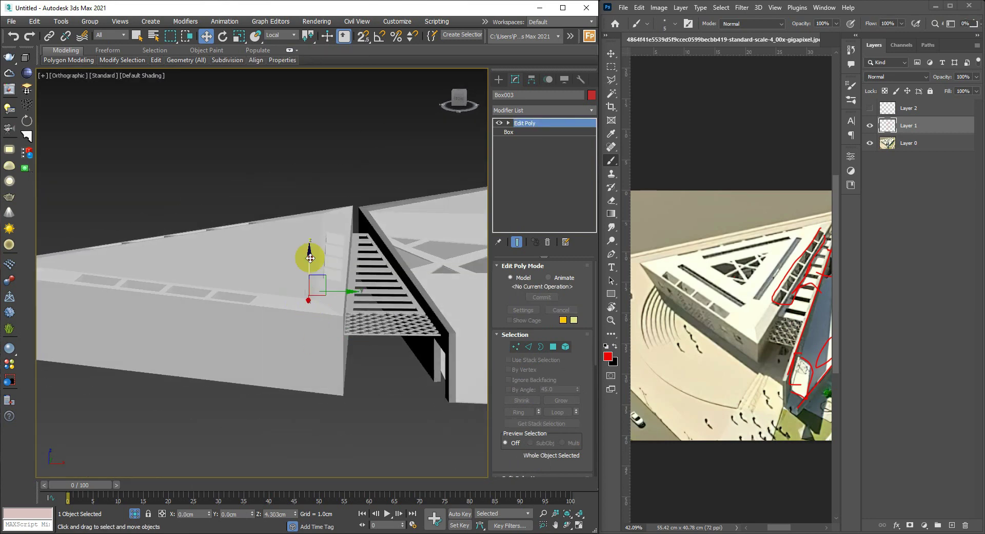
{"action": "middle_click_drag", "start_coordinate": [302, 249], "coordinate": [308, 222], "text": "alt"}
{"action": "left_click_drag", "start_coordinate": [308, 222], "coordinate": [302, 247]}
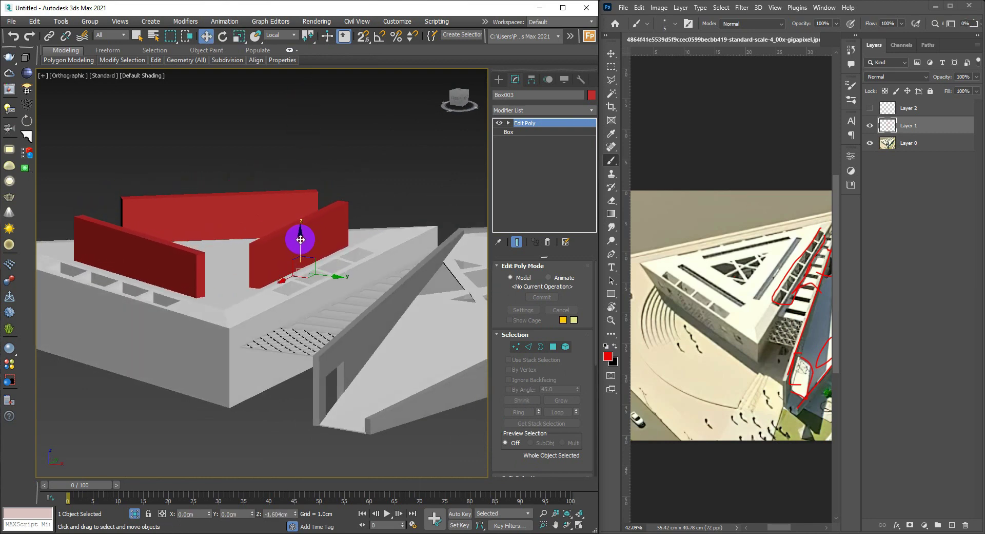
{"action": "middle_click_drag", "start_coordinate": [302, 248], "coordinate": [301, 257], "text": "alt"}
Step: Subtract the slot boxes from the Line003 ProBoolean, then view Top with Edged Faces
{"action": "left_click", "coordinate": [235, 266]}
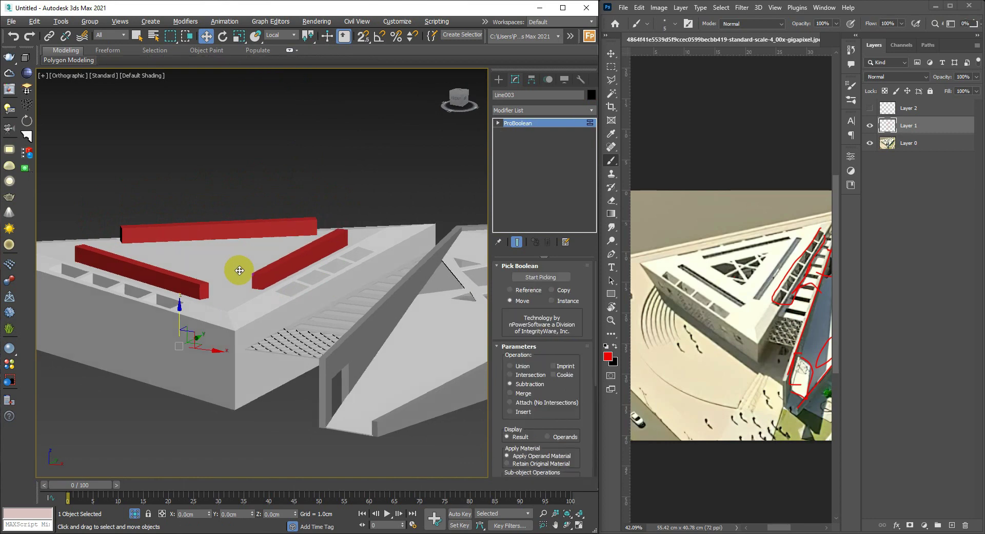
{"action": "middle_click_drag", "start_coordinate": [236, 266], "coordinate": [241, 308], "text": "alt"}
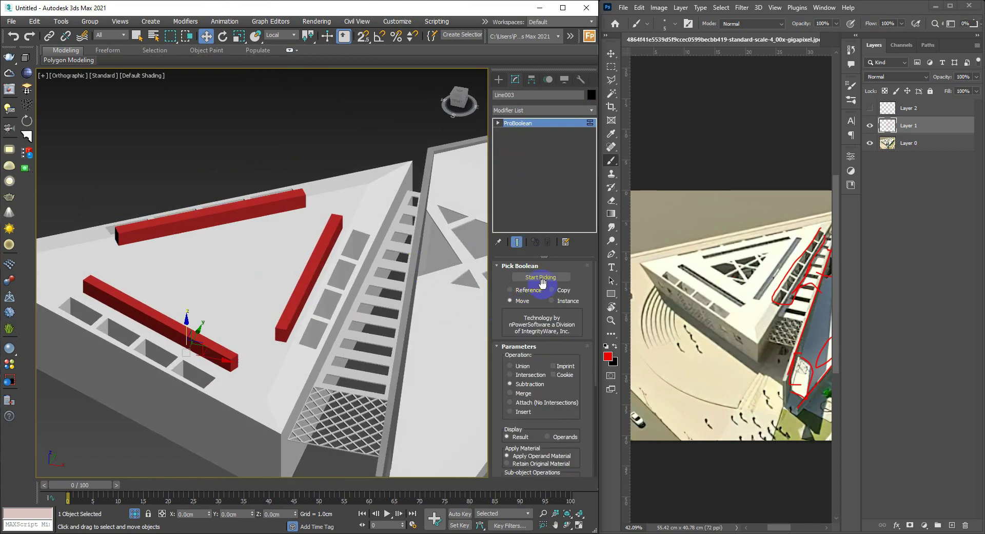
{"action": "left_click", "coordinate": [542, 281]}
{"action": "left_click", "coordinate": [329, 232]}
{"action": "mouse_move", "coordinate": [303, 216]}
{"action": "middle_mouse_down", "text": "alt"}
{"action": "mouse_move", "coordinate": [307, 226]}
{"action": "mouse_move", "coordinate": [268, 246]}
{"action": "mouse_move", "coordinate": [296, 238]}
{"action": "middle_mouse_up", "text": "alt"}
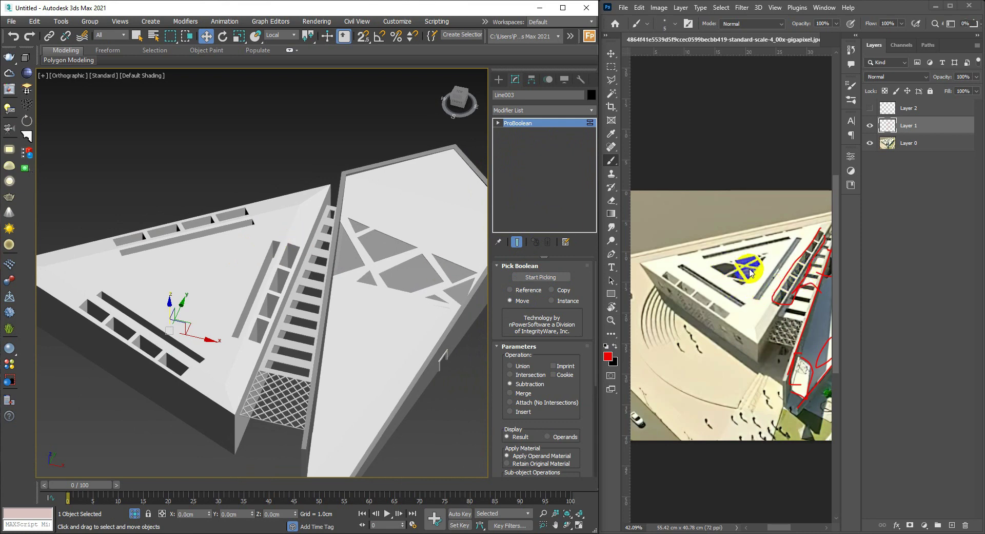
{"action": "scroll", "coordinate": [253, 266], "scroll_direction": "down", "scroll_amount": 3}
{"action": "middle_click_drag", "start_coordinate": [252, 265], "coordinate": [281, 294], "text": "alt"}
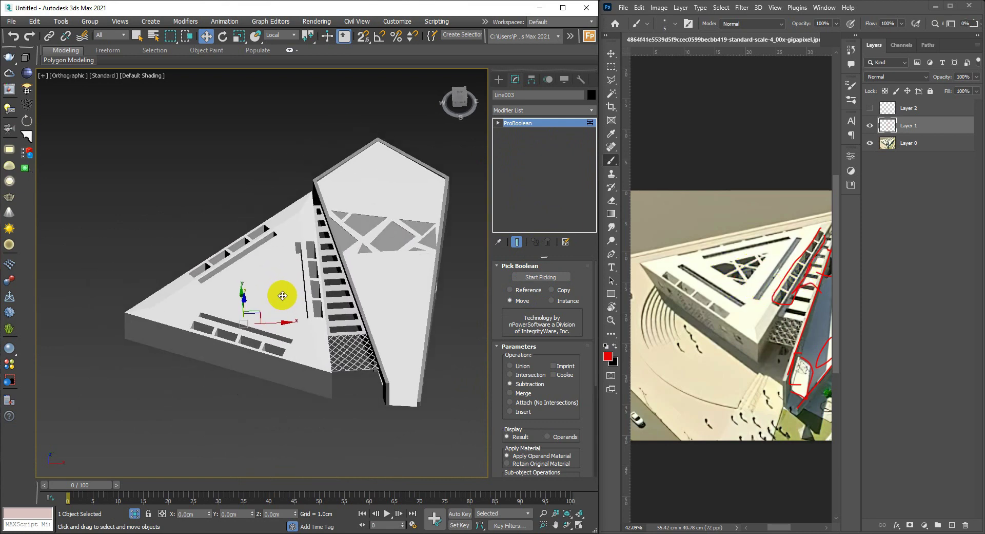
{"action": "key", "text": "t"}
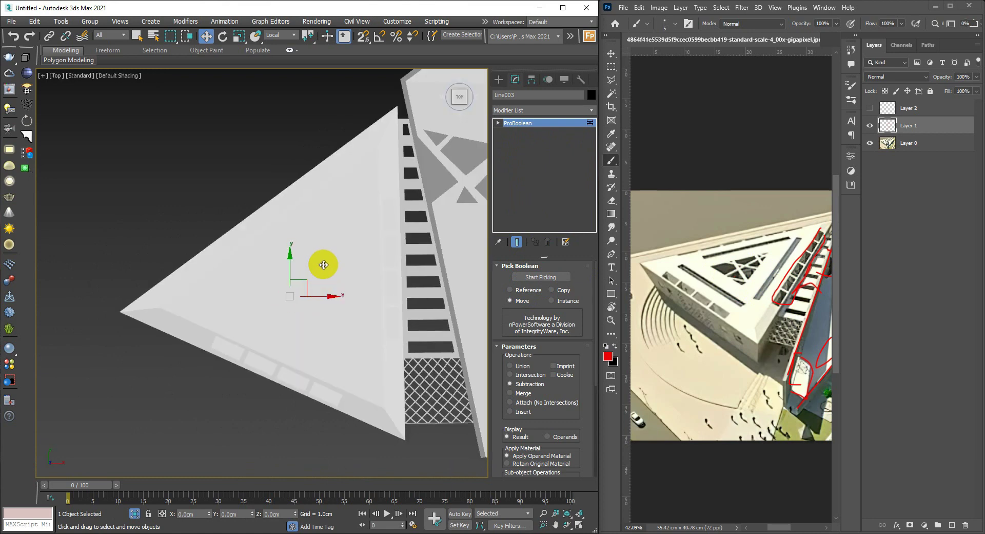
{"action": "key", "text": "F4"}
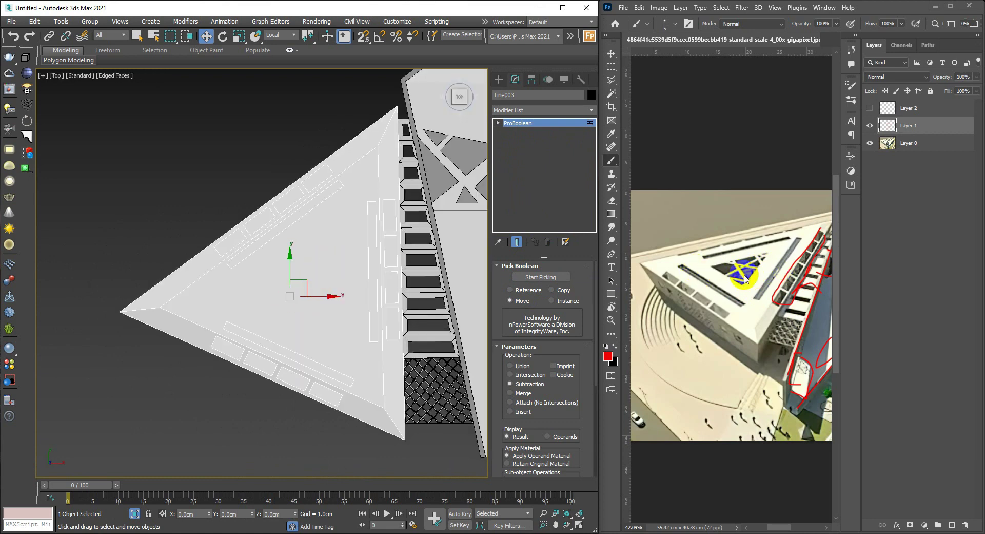
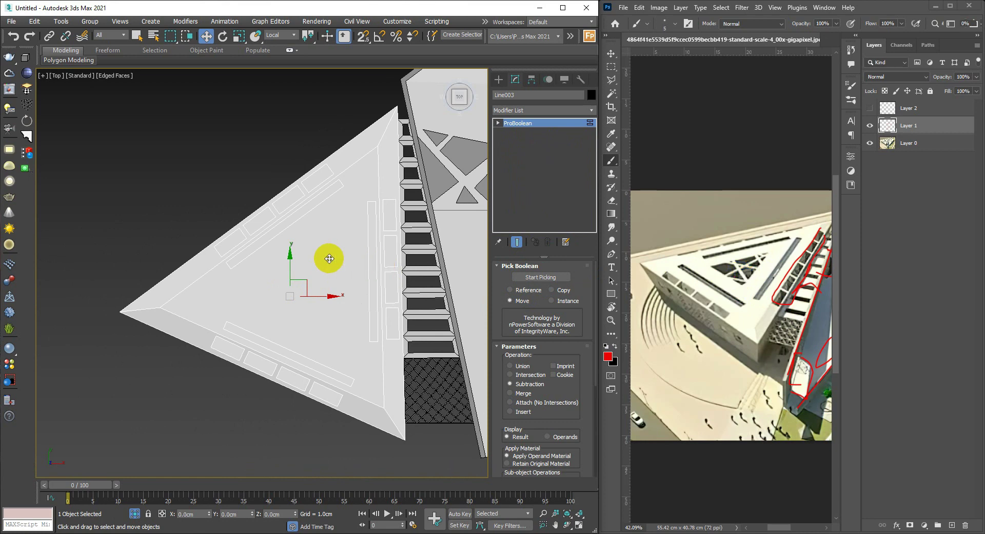
Step: Add Edit Poly to the roof slab, then try a Shift-clone and cancel it
{"action": "key", "text": "alt+e"}
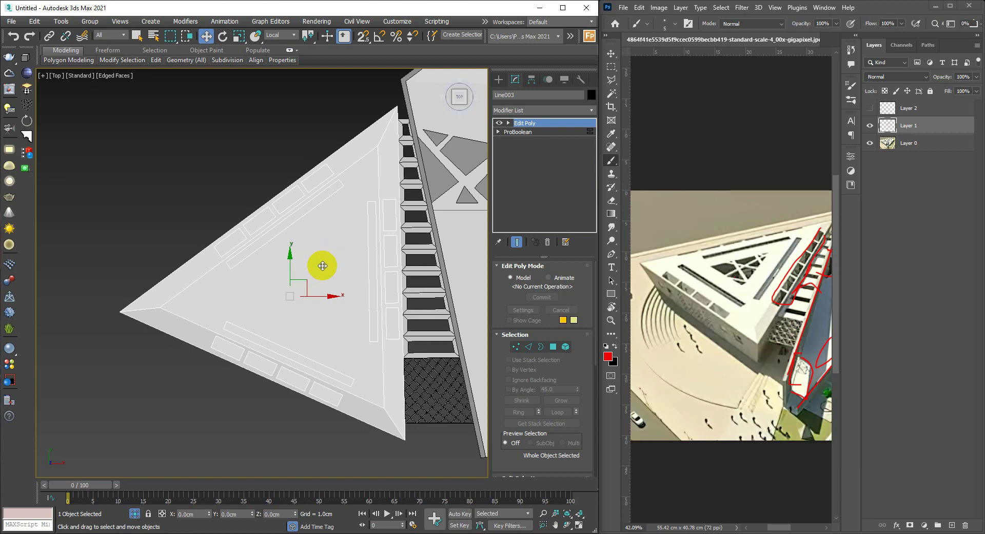
{"action": "right_click", "coordinate": [325, 265]}
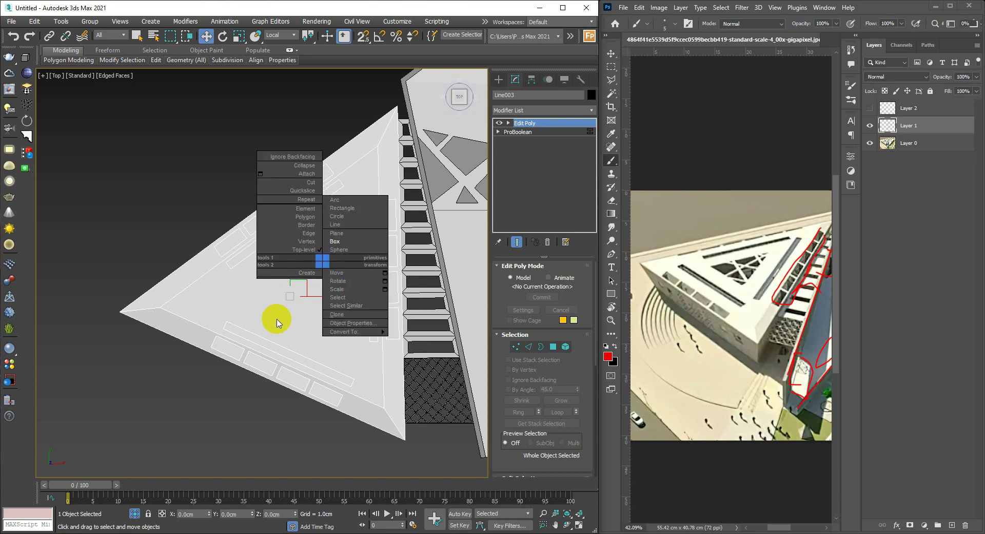
{"action": "left_click", "coordinate": [304, 307]}
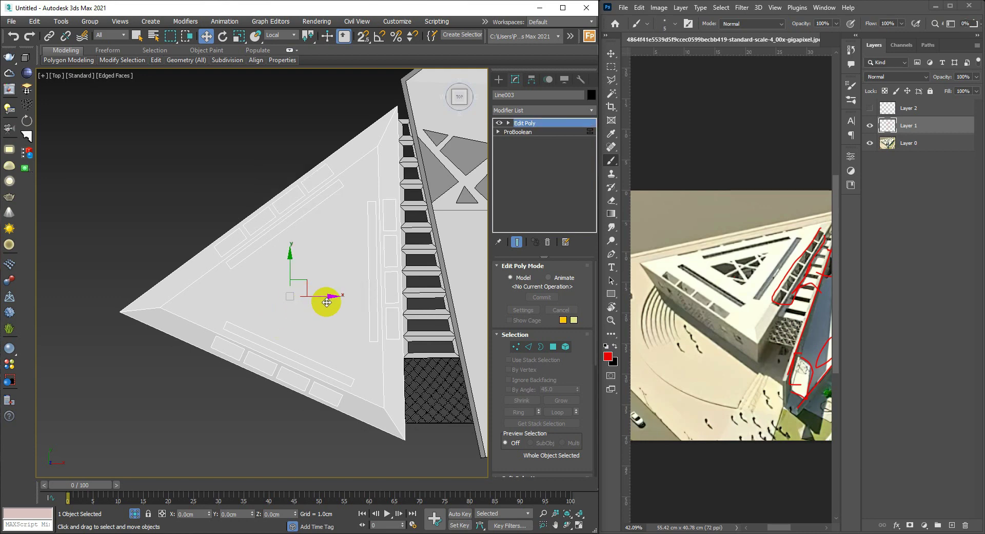
{"action": "mouse_move", "coordinate": [326, 303]}
{"action": "middle_mouse_down", "text": "alt"}
{"action": "mouse_move", "coordinate": [259, 266]}
{"action": "mouse_move", "coordinate": [319, 326]}
{"action": "mouse_move", "coordinate": [255, 250]}
{"action": "mouse_move", "coordinate": [314, 322]}
{"action": "mouse_move", "coordinate": [244, 328]}
{"action": "middle_mouse_up", "text": "alt"}
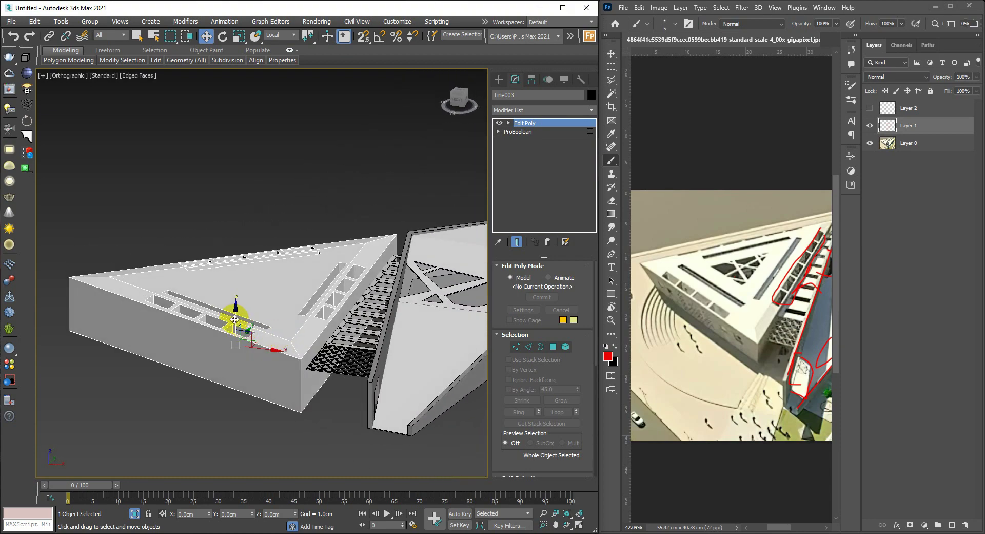
{"action": "left_click_drag", "start_coordinate": [234, 319], "coordinate": [239, 221], "text": "shift"}
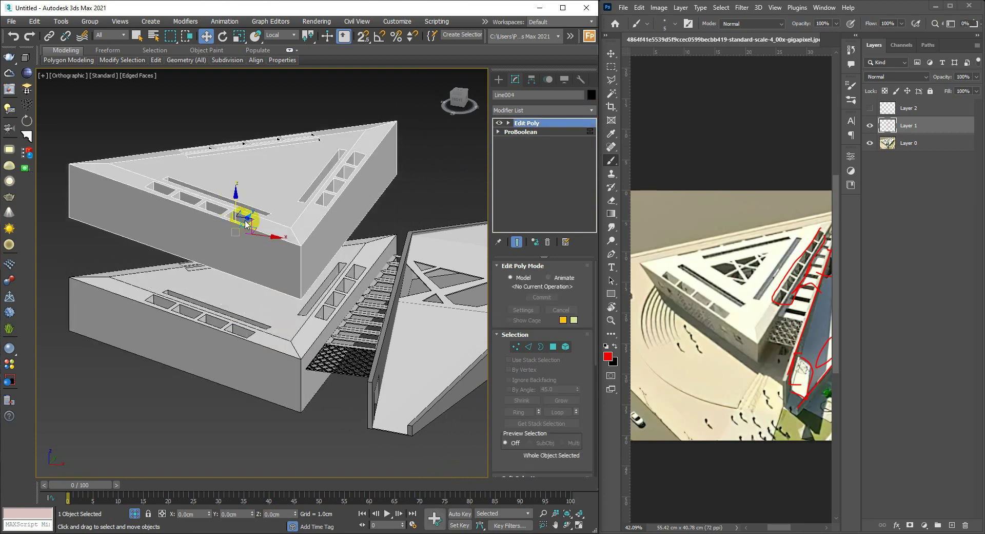
{"action": "left_click", "coordinate": [341, 315]}
Step: Undo twice so the red bars reappear as ProBoolean boxes, then re-add Edit Poly
{"action": "scroll", "coordinate": [299, 297], "scroll_direction": "up", "scroll_amount": 2}
{"action": "key", "text": "ctrl+z"}
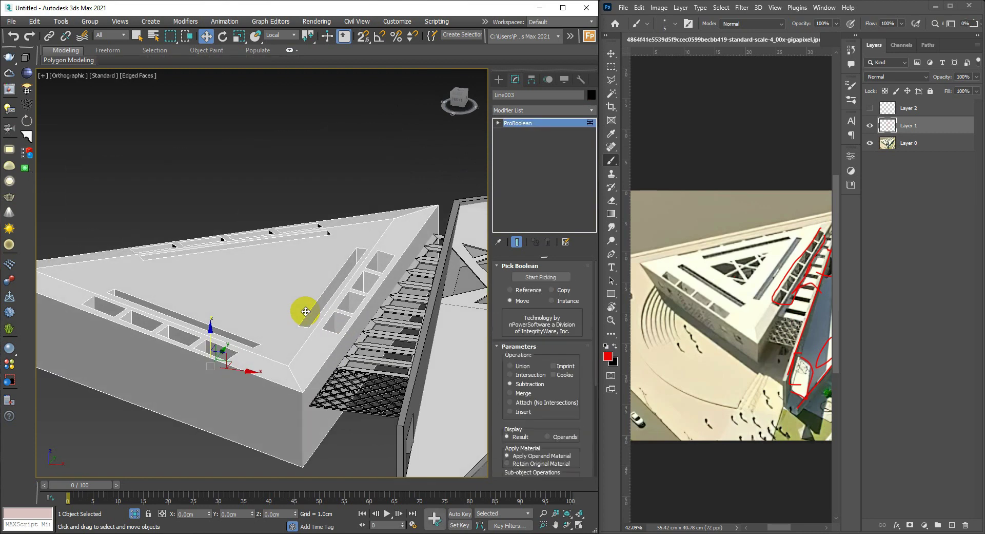
{"action": "scroll", "coordinate": [595, 328], "scroll_direction": "down", "scroll_amount": 3}
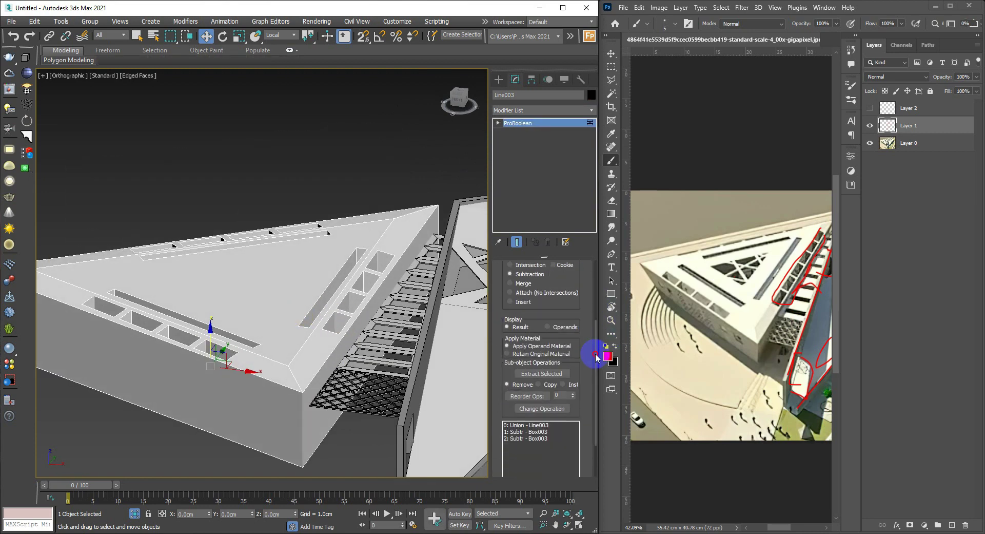
{"action": "scroll", "coordinate": [595, 370], "scroll_direction": "down", "scroll_amount": 2}
{"action": "key", "text": "ctrl+z"}
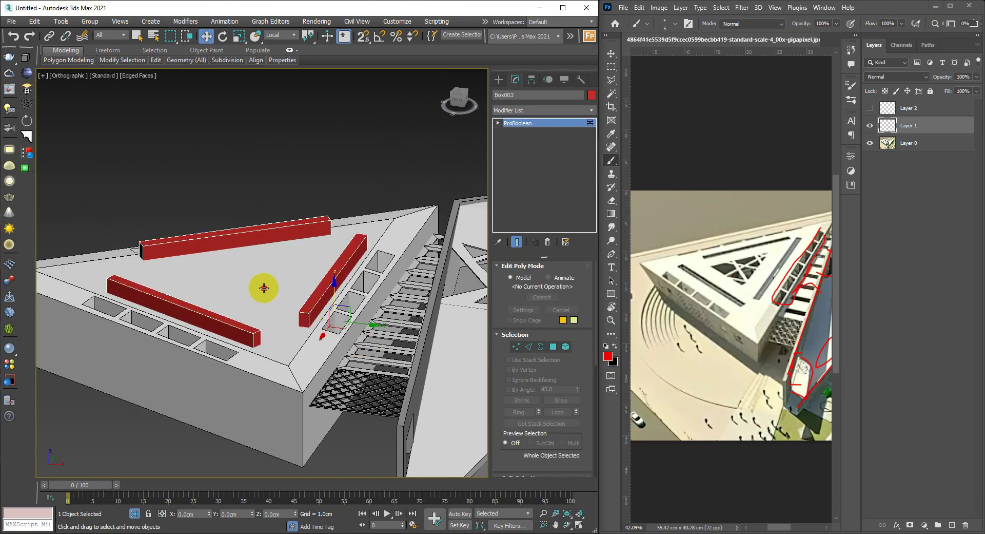
{"action": "scroll", "coordinate": [271, 294], "scroll_direction": "down", "scroll_amount": 1}
{"action": "middle_click_drag", "start_coordinate": [286, 281], "coordinate": [298, 296], "text": "alt"}
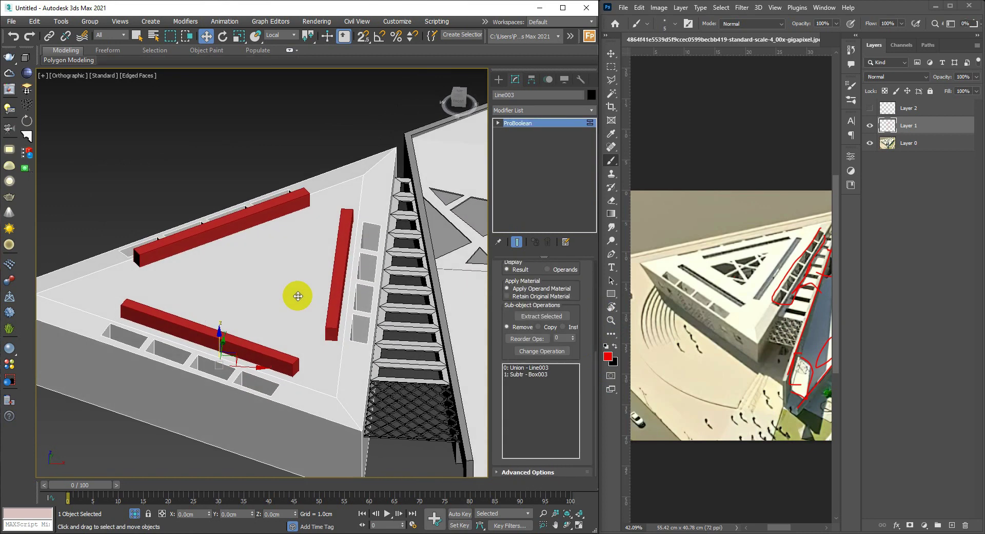
{"action": "key", "text": "alt+e"}
Step: Inset the roof's large triangular top polygon by 5.509cm
{"action": "key", "text": "4"}
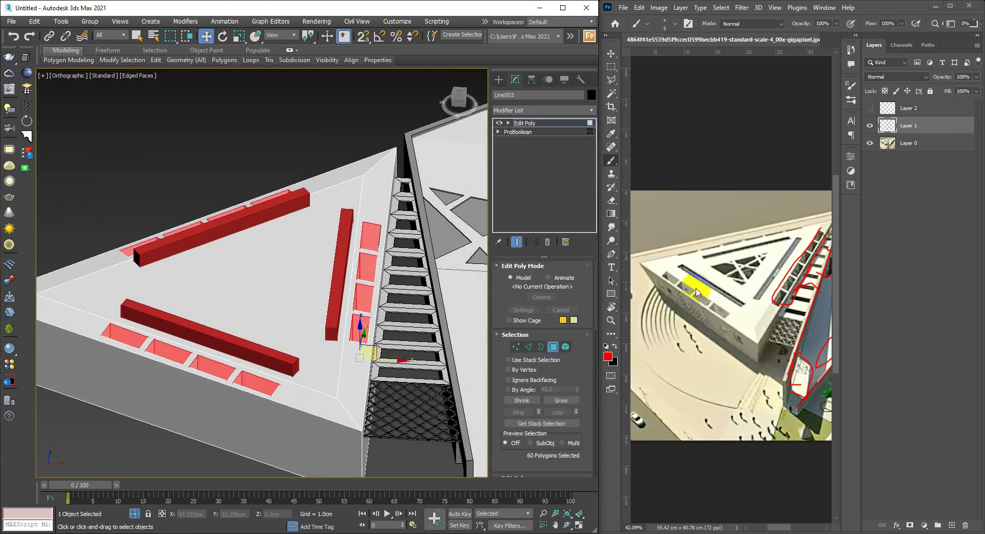
{"action": "left_click", "coordinate": [205, 270]}
{"action": "middle_click_drag", "start_coordinate": [206, 271], "coordinate": [322, 310], "text": "alt"}
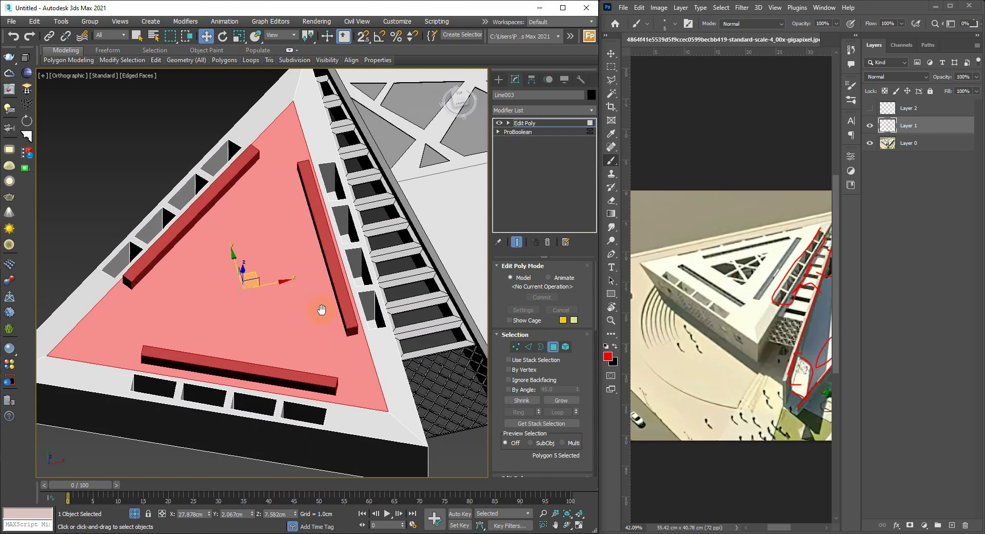
{"action": "right_click", "coordinate": [283, 271]}
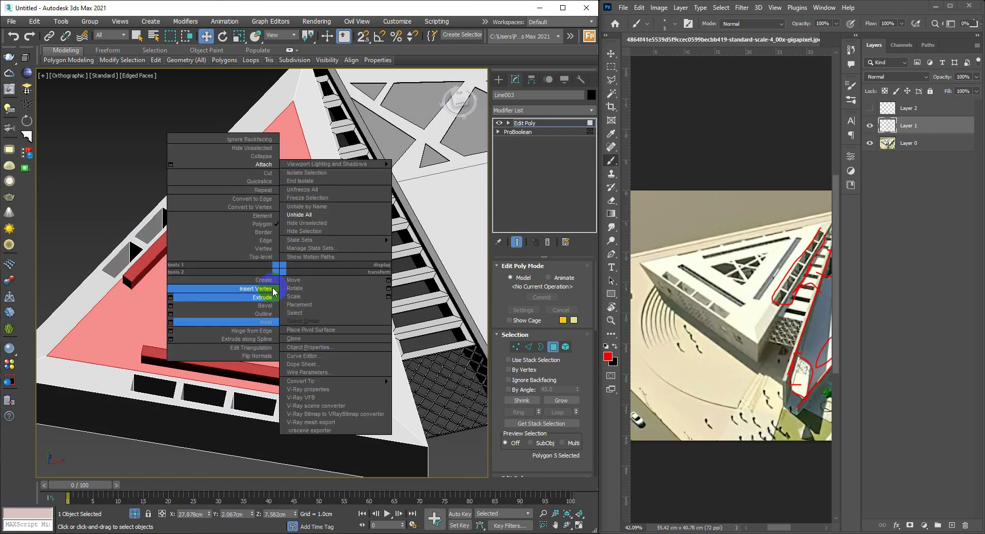
{"action": "left_click", "coordinate": [274, 310]}
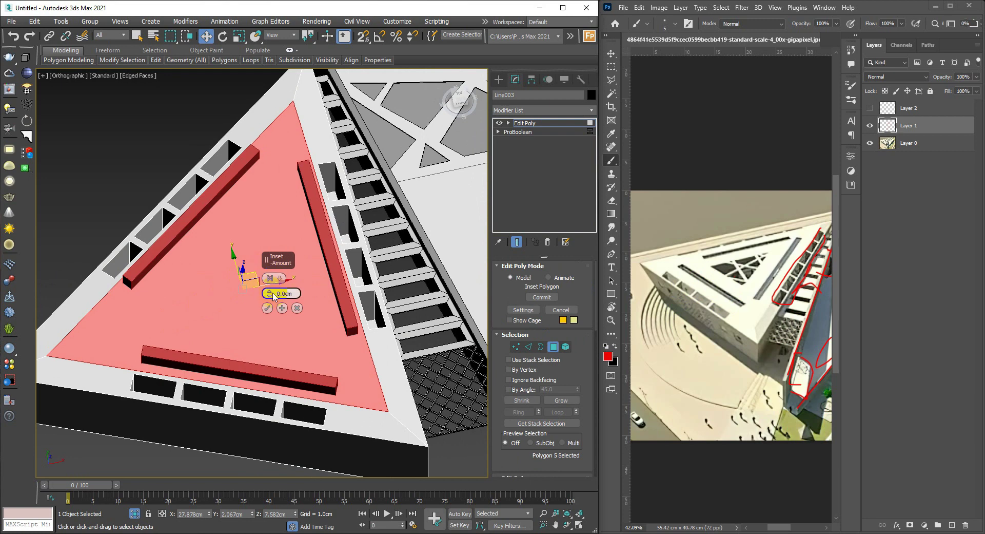
{"action": "left_click_drag", "start_coordinate": [273, 295], "coordinate": [269, 228]}
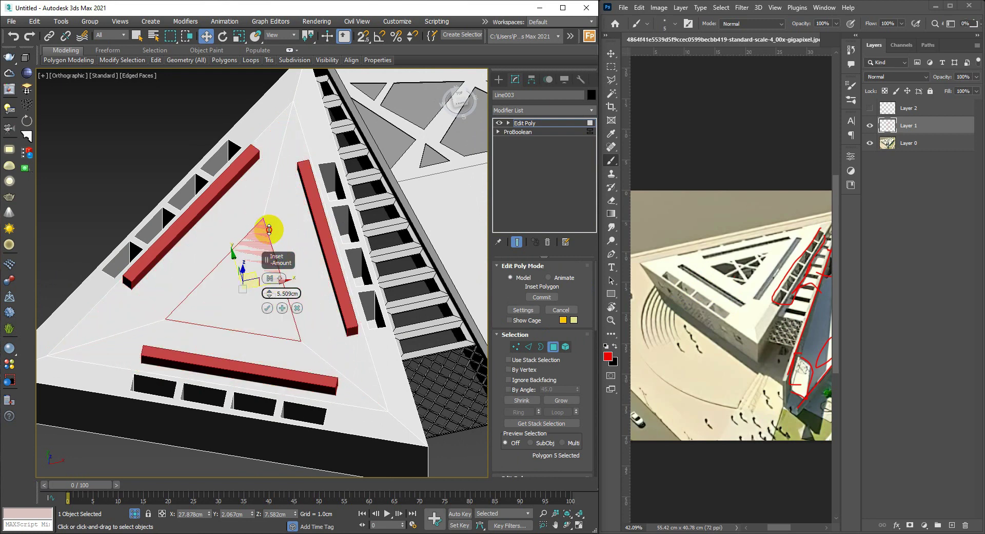
{"action": "left_click", "coordinate": [266, 307]}
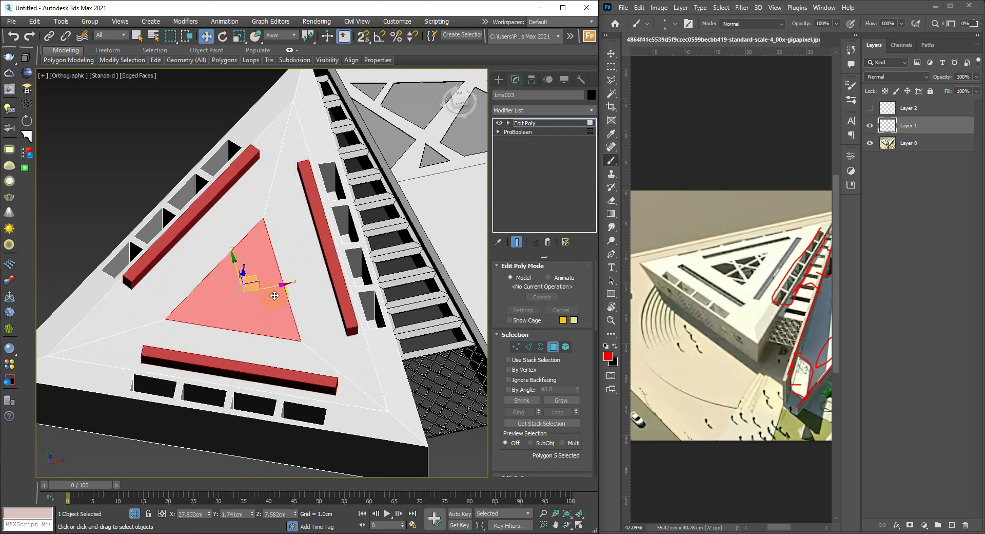
Step: Raise the inset central triangle slightly and exit polygon editing
{"action": "scroll", "coordinate": [276, 302], "scroll_direction": "down", "scroll_amount": 3}
{"action": "middle_click_drag", "start_coordinate": [276, 301], "coordinate": [275, 281], "text": "alt"}
{"action": "left_click_drag", "start_coordinate": [271, 274], "coordinate": [271, 270]}
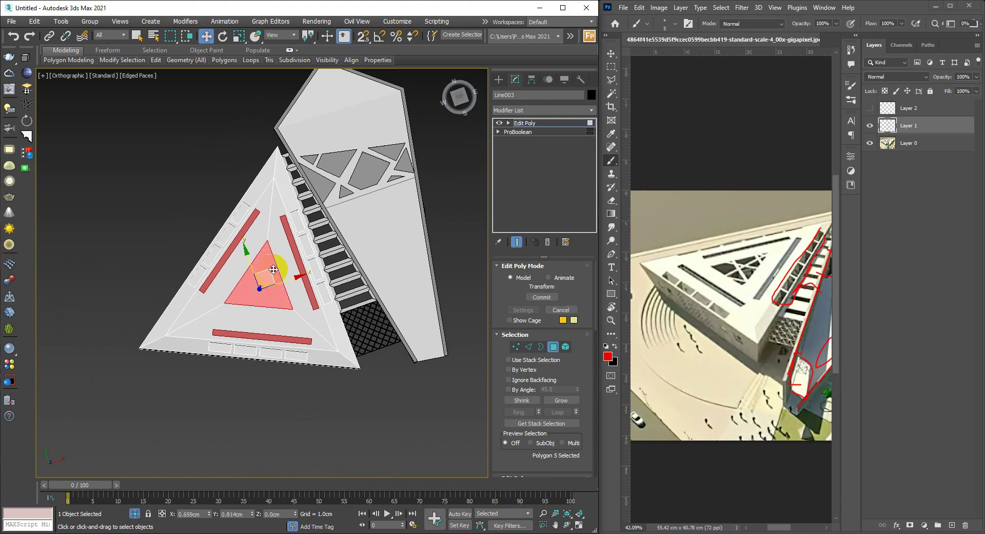
{"action": "scroll", "coordinate": [271, 270], "scroll_direction": "up", "scroll_amount": 3}
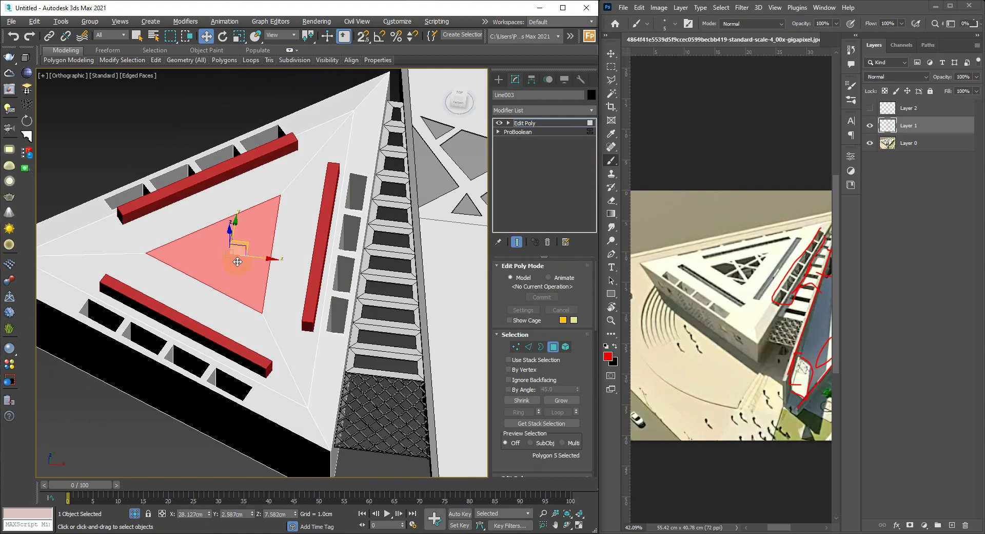
{"action": "mouse_move", "coordinate": [257, 242]}
{"action": "middle_mouse_down", "text": "alt"}
{"action": "mouse_move", "coordinate": [249, 253]}
{"action": "mouse_move", "coordinate": [436, 274]}
{"action": "middle_mouse_up", "text": "alt"}
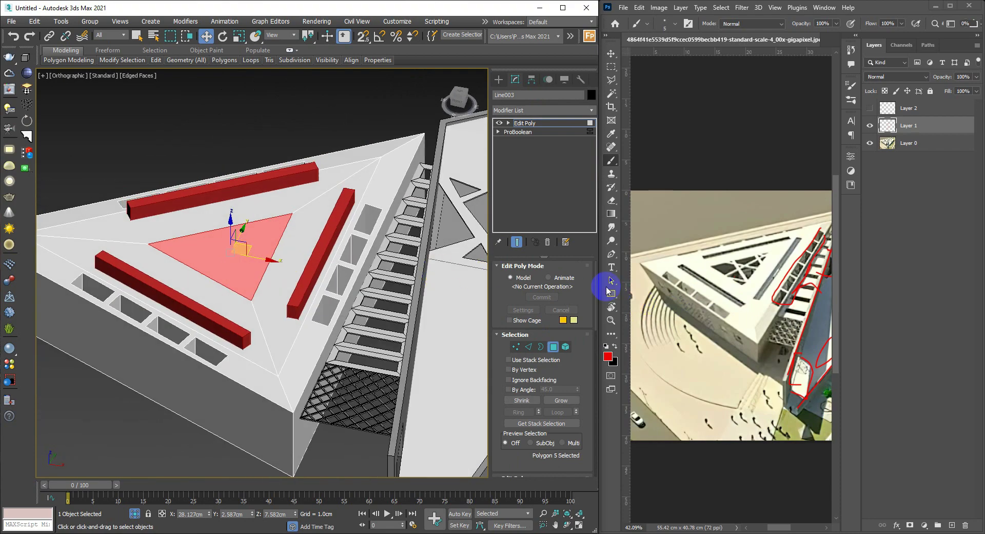
{"action": "left_click_drag", "start_coordinate": [597, 286], "coordinate": [593, 386]}
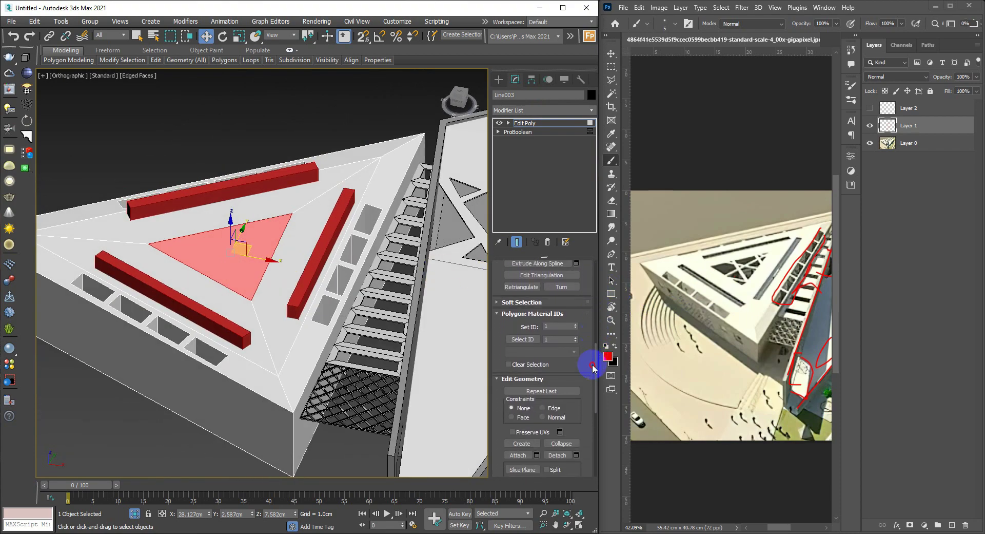
{"action": "left_click", "coordinate": [562, 396]}
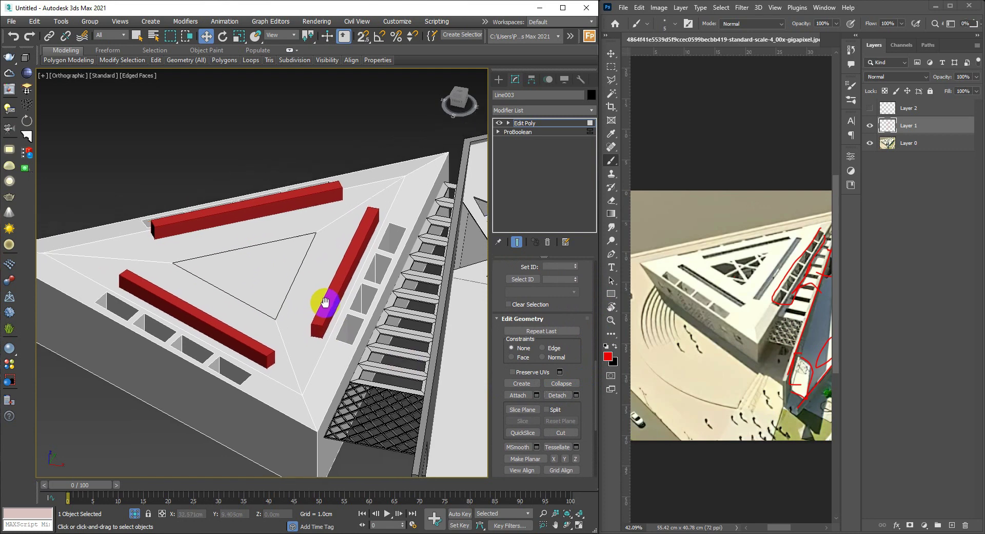
Step: Re-orient to a low, tilted view of the roof and pick it in the viewport
{"action": "scroll", "coordinate": [313, 298], "scroll_direction": "up", "scroll_amount": 3}
{"action": "scroll", "coordinate": [318, 298], "scroll_direction": "down", "scroll_amount": 2}
{"action": "middle_click_drag", "start_coordinate": [314, 259], "coordinate": [319, 264], "text": "alt"}
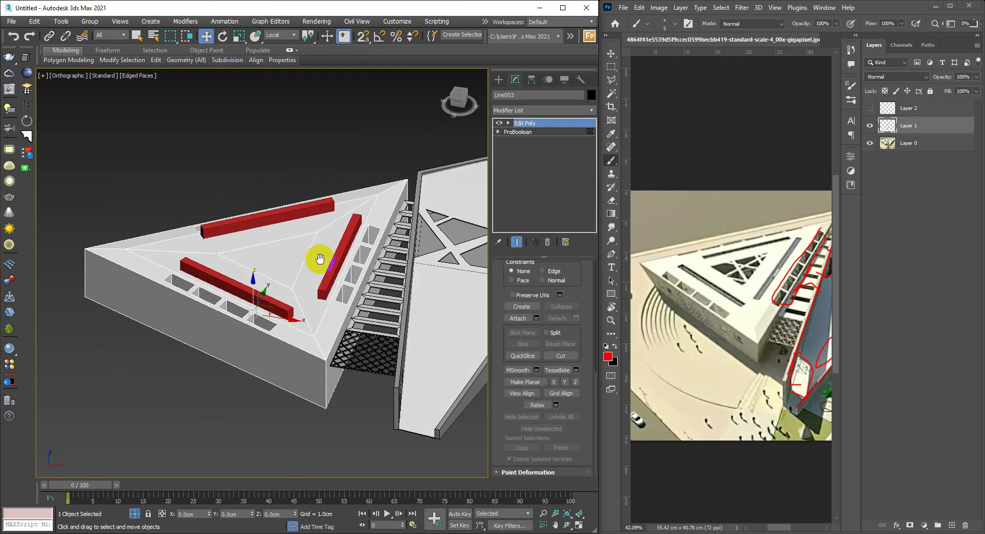
{"action": "left_click", "coordinate": [210, 290]}
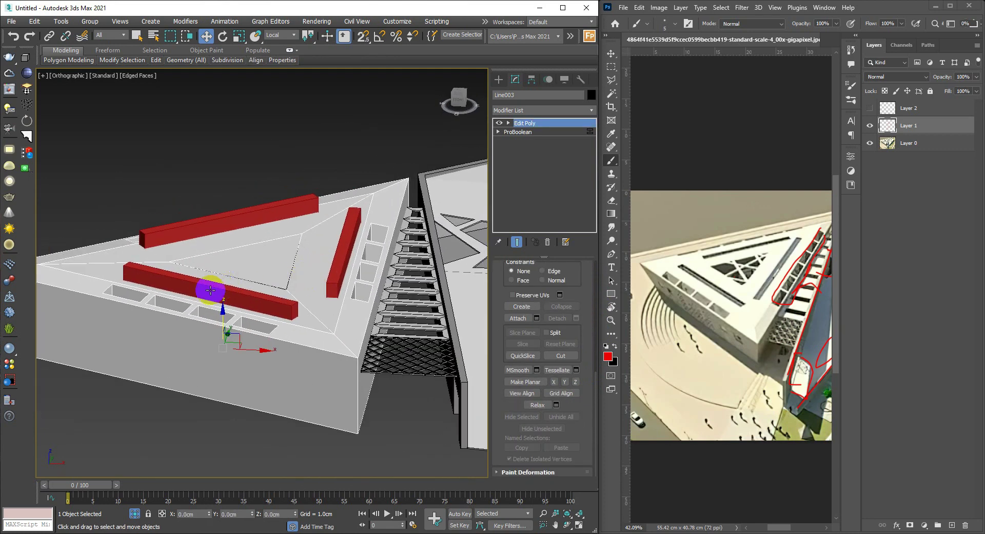
{"action": "mouse_move", "coordinate": [221, 322]}
{"action": "middle_mouse_down", "text": "alt"}
{"action": "mouse_move", "coordinate": [222, 288]}
{"action": "mouse_move", "coordinate": [289, 320]}
{"action": "mouse_move", "coordinate": [326, 272]}
{"action": "mouse_move", "coordinate": [339, 320]}
{"action": "mouse_move", "coordinate": [288, 281]}
{"action": "mouse_move", "coordinate": [337, 330]}
{"action": "mouse_move", "coordinate": [337, 347]}
{"action": "mouse_move", "coordinate": [359, 334]}
{"action": "middle_mouse_up", "text": "alt"}
{"action": "scroll", "coordinate": [297, 256], "scroll_direction": "up", "scroll_amount": 3}
{"action": "scroll", "coordinate": [306, 256], "scroll_direction": "down", "scroll_amount": 3}
Step: Subtract the red bars from the roof with ProBoolean and inspect the cut slots
{"action": "left_click", "coordinate": [541, 250]}
{"action": "left_click", "coordinate": [399, 290]}
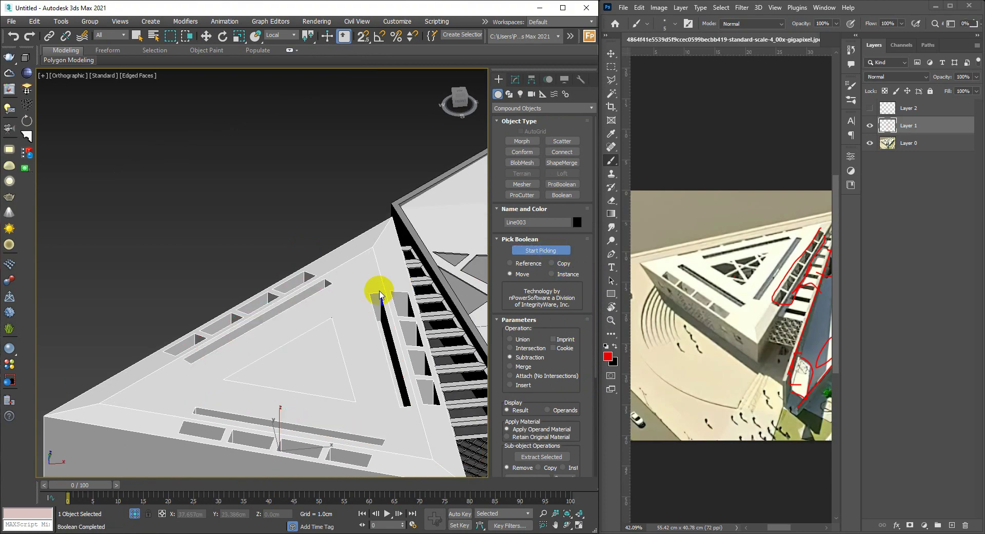
{"action": "key", "text": "w"}
{"action": "mouse_move", "coordinate": [378, 293]}
{"action": "middle_mouse_down", "text": "alt"}
{"action": "mouse_move", "coordinate": [402, 384]}
{"action": "mouse_move", "coordinate": [393, 389]}
{"action": "mouse_move", "coordinate": [429, 384]}
{"action": "mouse_move", "coordinate": [328, 342]}
{"action": "middle_mouse_up", "text": "alt"}
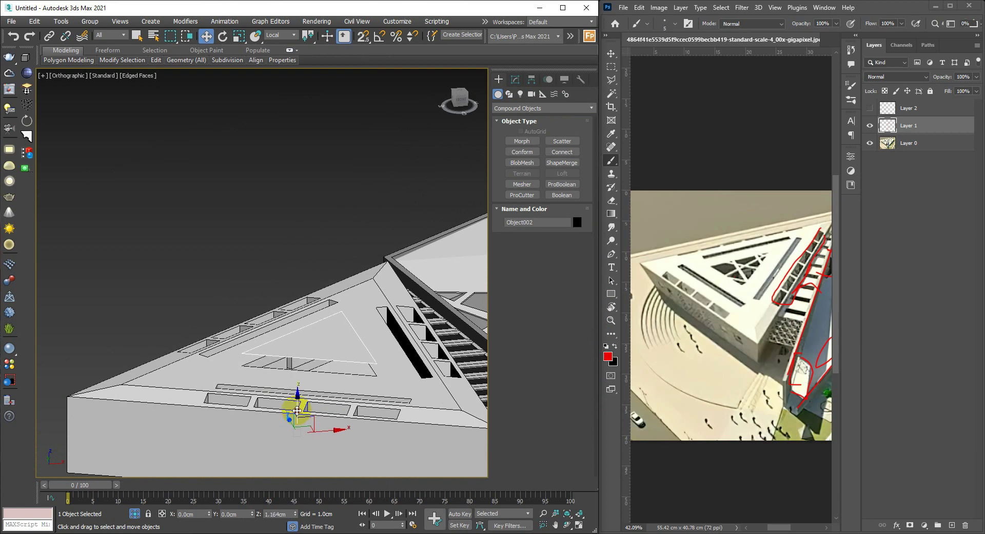
Step: Centre the triangle object's pivot using Affect Pivot Only and Center to Object
{"action": "left_click_drag", "start_coordinate": [299, 426], "coordinate": [326, 331]}
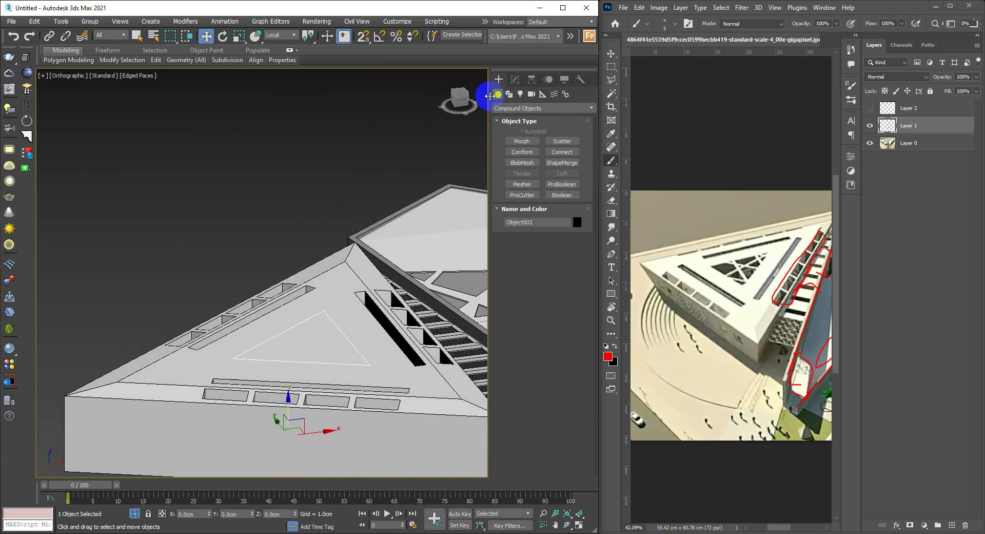
{"action": "left_click", "coordinate": [514, 79]}
{"action": "left_click", "coordinate": [532, 80]}
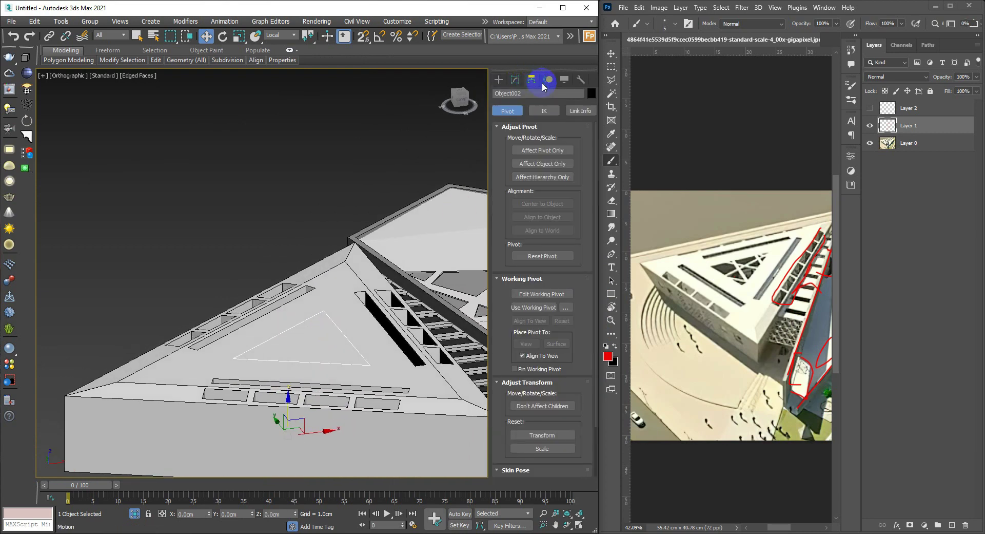
{"action": "left_click", "coordinate": [555, 150]}
{"action": "left_click", "coordinate": [556, 204]}
{"action": "left_click", "coordinate": [556, 150]}
Step: View the roof from above and select the triangular recess object Line003
{"action": "mouse_move", "coordinate": [221, 336]}
{"action": "middle_mouse_down", "text": "alt"}
{"action": "mouse_move", "coordinate": [265, 325]}
{"action": "mouse_move", "coordinate": [275, 270]}
{"action": "mouse_move", "coordinate": [345, 390]}
{"action": "middle_mouse_up", "text": "alt"}
{"action": "scroll", "coordinate": [314, 348], "scroll_direction": "up", "scroll_amount": 3}
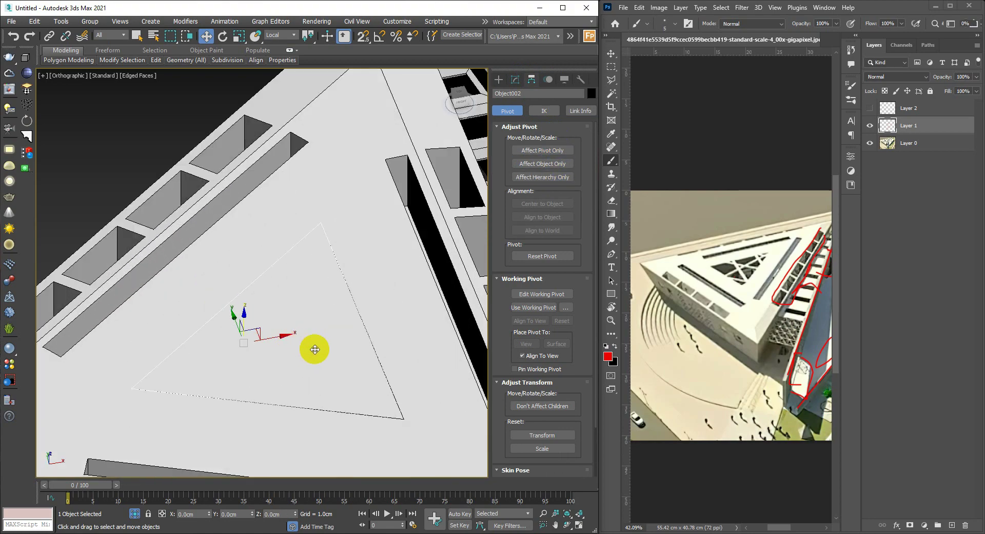
{"action": "middle_click_drag", "start_coordinate": [314, 348], "coordinate": [274, 341], "text": "alt"}
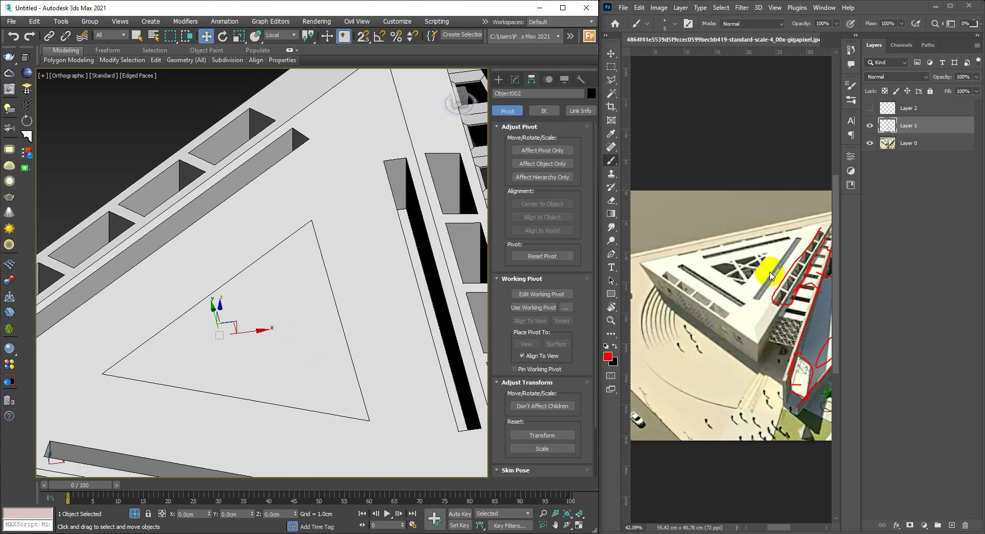
{"action": "scroll", "coordinate": [240, 299], "scroll_direction": "up", "scroll_amount": 2}
{"action": "mouse_move", "coordinate": [248, 315]}
{"action": "middle_mouse_down", "text": "alt"}
{"action": "mouse_move", "coordinate": [209, 321]}
{"action": "mouse_move", "coordinate": [238, 334]}
{"action": "mouse_move", "coordinate": [231, 295]}
{"action": "middle_mouse_up", "text": "alt"}
{"action": "scroll", "coordinate": [226, 291], "scroll_direction": "down", "scroll_amount": 3}
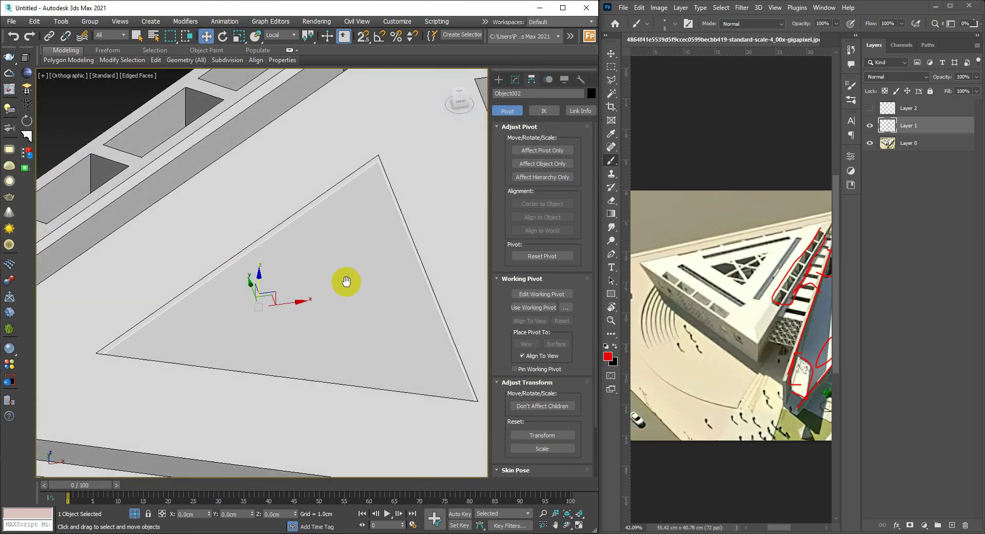
{"action": "middle_click_drag", "start_coordinate": [380, 246], "coordinate": [405, 229], "text": "alt"}
{"action": "left_click", "coordinate": [418, 228]}
{"action": "scroll", "coordinate": [413, 231], "scroll_direction": "down", "scroll_amount": 2}
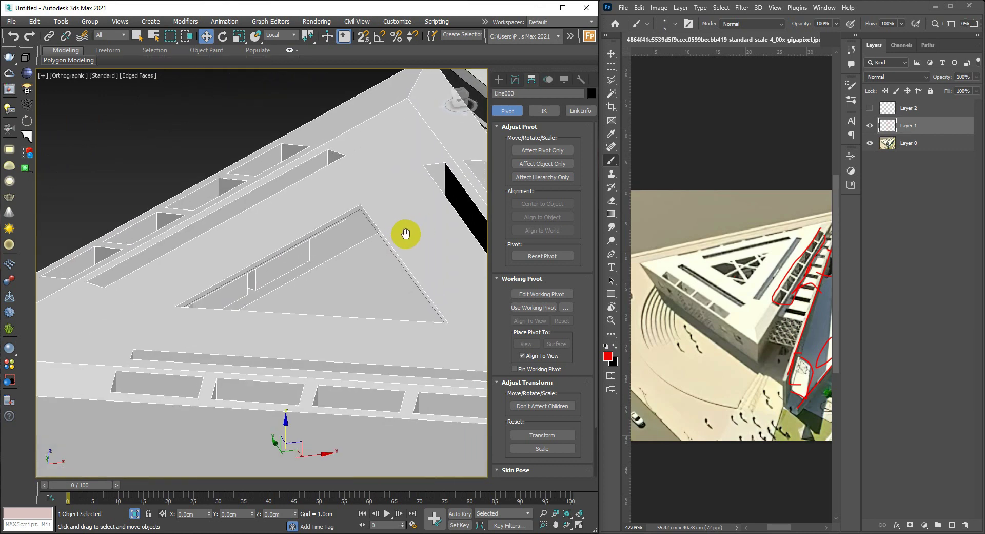
{"action": "scroll", "coordinate": [345, 209], "scroll_direction": "up", "scroll_amount": 4}
{"action": "mouse_move", "coordinate": [345, 209]}
{"action": "middle_mouse_down", "text": "alt"}
{"action": "mouse_move", "coordinate": [359, 185]}
{"action": "mouse_move", "coordinate": [359, 198]}
{"action": "mouse_move", "coordinate": [380, 193]}
{"action": "middle_mouse_up", "text": "alt"}
{"action": "scroll", "coordinate": [352, 183], "scroll_direction": "down", "scroll_amount": 2}
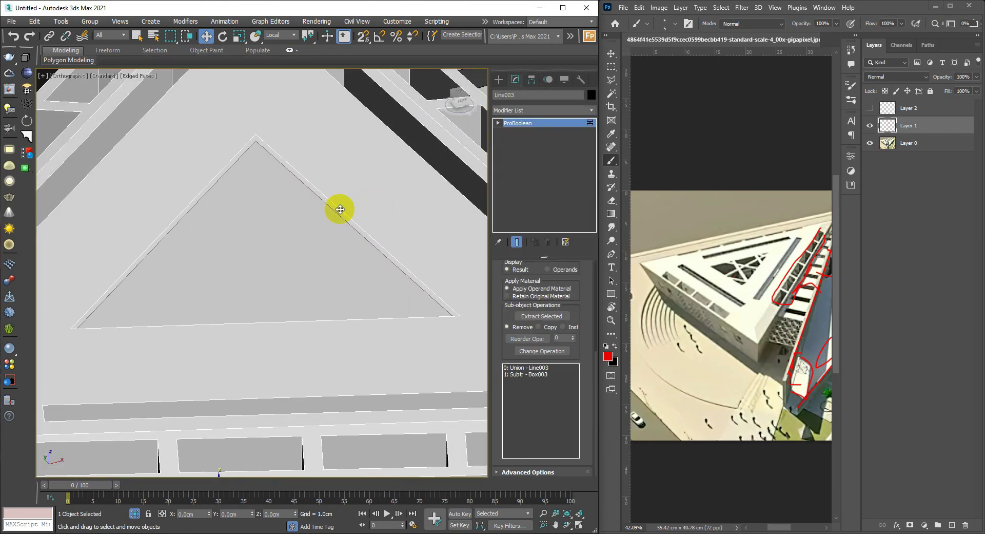
Step: Lower the triangle's three outer edges from 7.582 cm to 3.055 cm
{"action": "key", "text": "2"}
{"action": "left_click", "coordinate": [339, 210]}
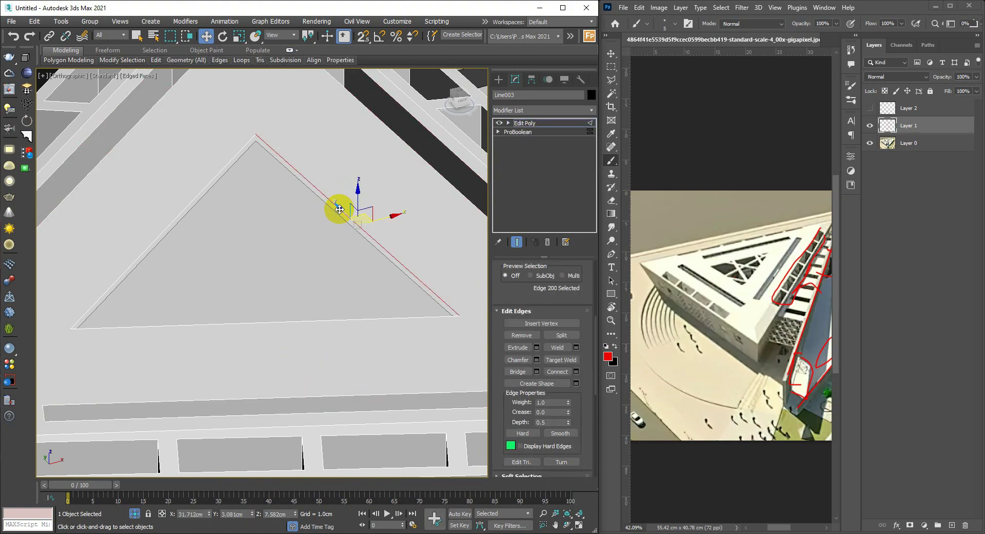
{"action": "scroll", "coordinate": [216, 168], "scroll_direction": "down", "scroll_amount": 2}
{"action": "double_click", "coordinate": [301, 197]}
{"action": "middle_click_drag", "start_coordinate": [301, 197], "coordinate": [183, 205], "text": "alt"}
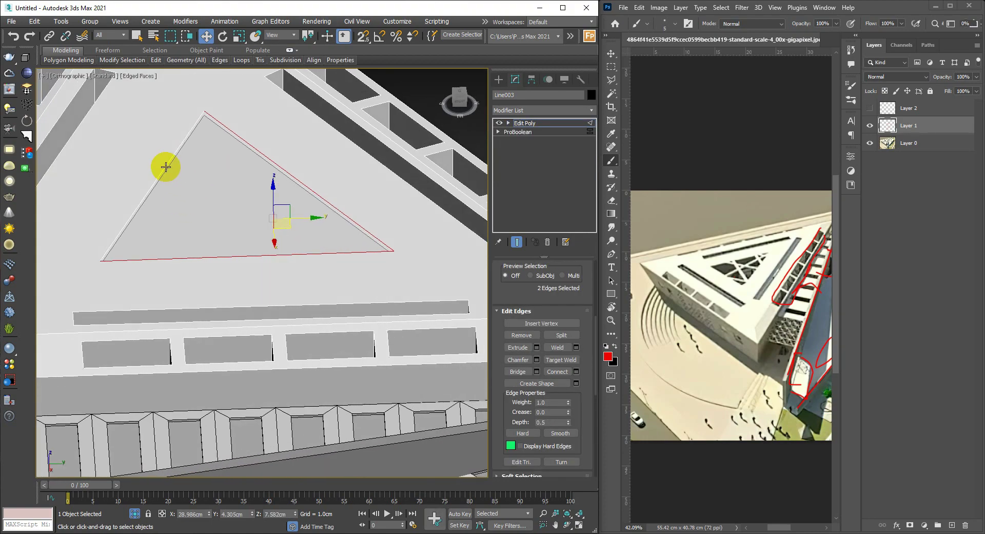
{"action": "scroll", "coordinate": [165, 164], "scroll_direction": "up", "scroll_amount": 2}
{"action": "middle_click_drag", "start_coordinate": [197, 168], "coordinate": [245, 173], "text": "alt"}
{"action": "left_click_drag", "start_coordinate": [250, 188], "coordinate": [247, 311]}
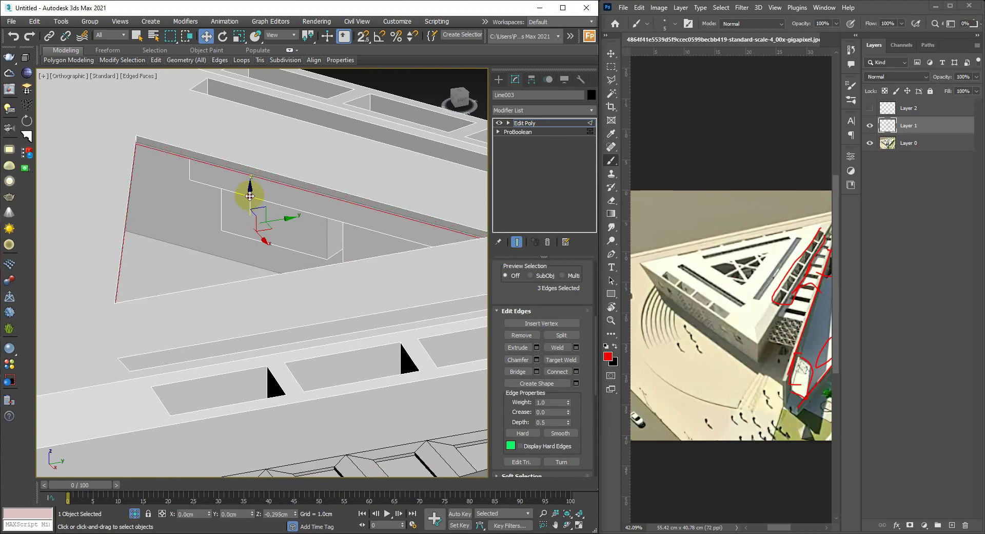
{"action": "scroll", "coordinate": [248, 310], "scroll_direction": "down", "scroll_amount": 3}
{"action": "mouse_move", "coordinate": [247, 311]}
{"action": "middle_mouse_down", "text": "alt"}
{"action": "mouse_move", "coordinate": [298, 249]}
{"action": "mouse_move", "coordinate": [249, 249]}
{"action": "mouse_move", "coordinate": [279, 236]}
{"action": "mouse_move", "coordinate": [197, 232]}
{"action": "mouse_move", "coordinate": [285, 226]}
{"action": "middle_mouse_up", "text": "alt"}
Step: Select Object002 and view it from the Top in wireframe
{"action": "key", "text": "2"}
{"action": "scroll", "coordinate": [269, 280], "scroll_direction": "up", "scroll_amount": 3}
{"action": "left_click", "coordinate": [253, 264]}
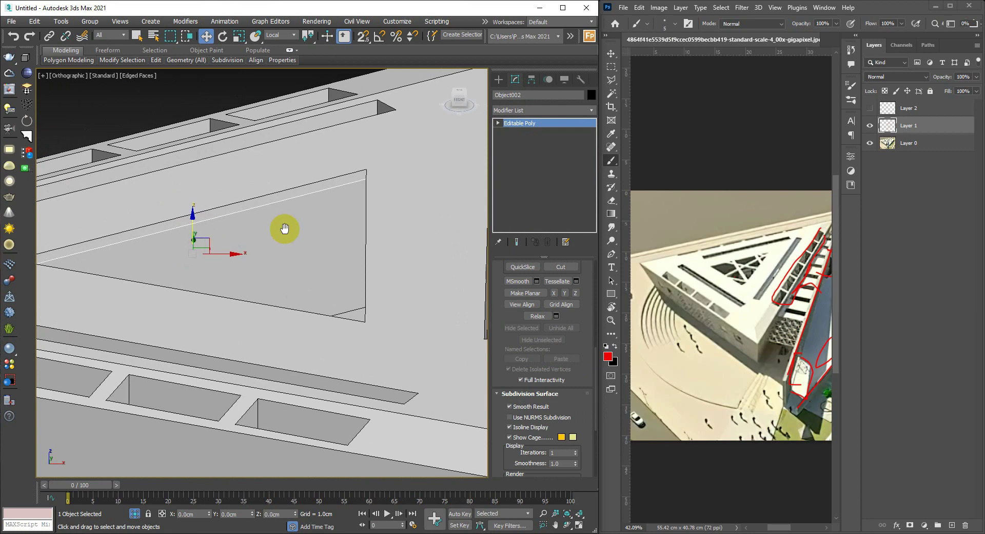
{"action": "key", "text": "t"}
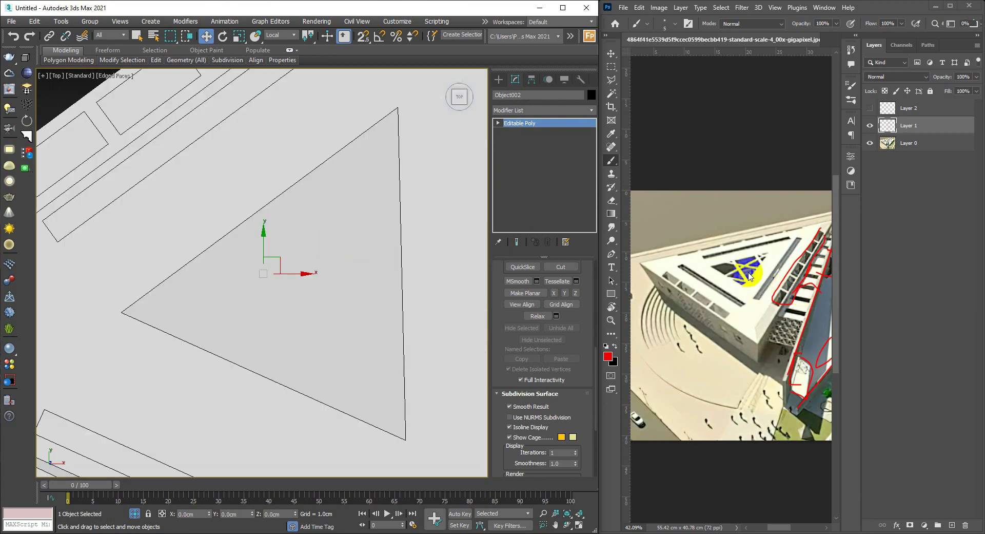
{"action": "middle_click_drag", "start_coordinate": [368, 334], "coordinate": [354, 338]}
{"action": "key", "text": "F3"}
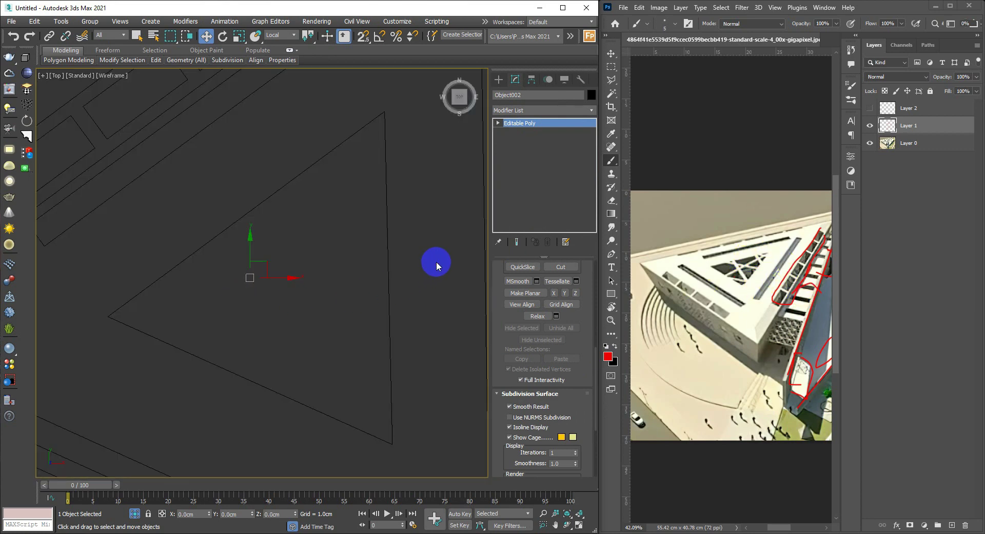
Step: Draw six two-point straight lines crisscrossing the triangle
{"action": "right_click", "coordinate": [436, 260]}
{"action": "left_click", "coordinate": [452, 223]}
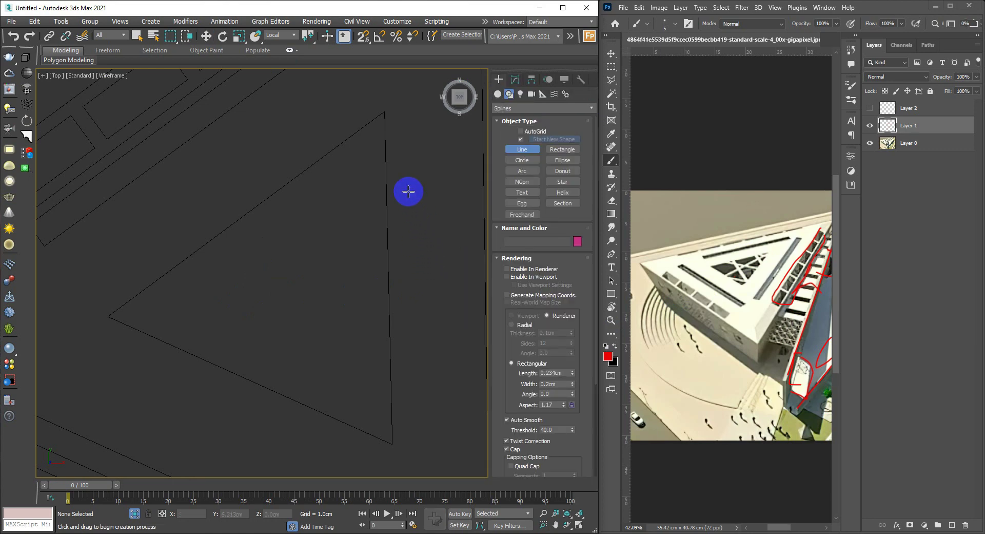
{"action": "left_click", "coordinate": [404, 151]}
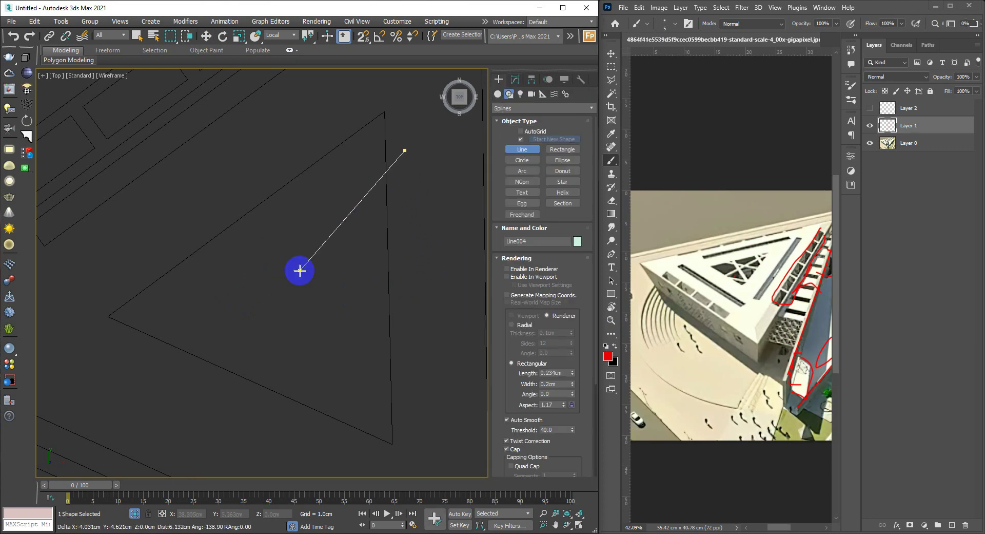
{"action": "right_click", "coordinate": [196, 383]}
{"action": "left_click", "coordinate": [158, 225]}
{"action": "left_click", "coordinate": [231, 409]}
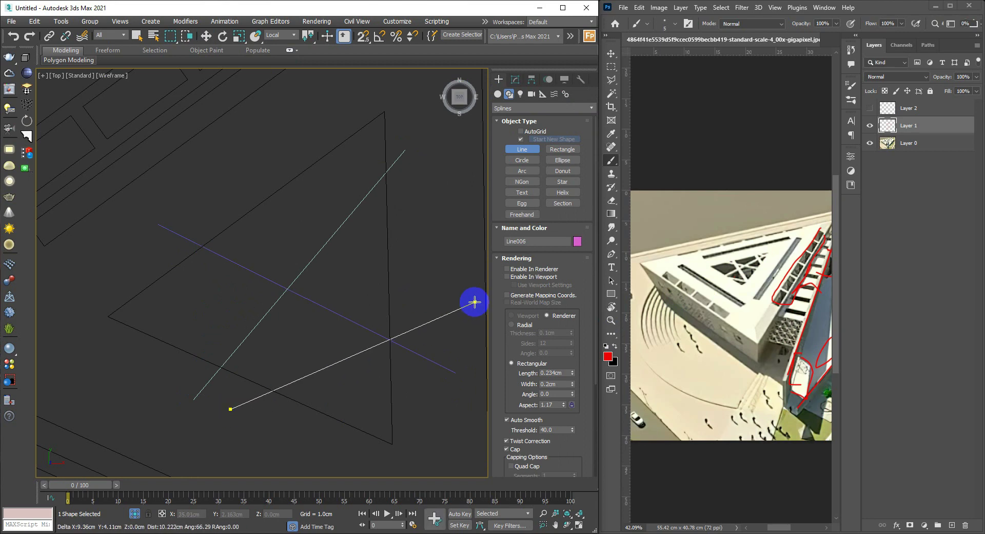
{"action": "left_click", "coordinate": [298, 133]}
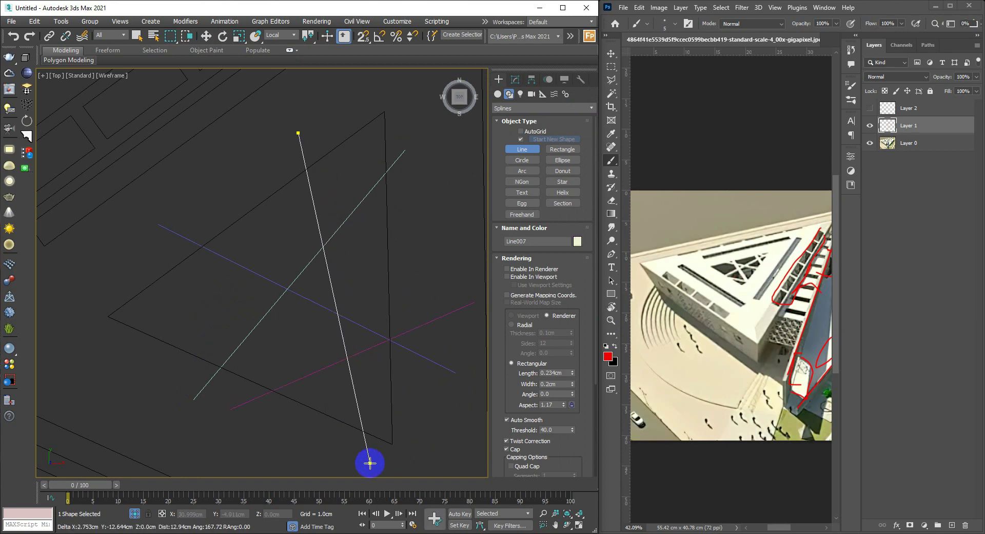
{"action": "right_click", "coordinate": [320, 411]}
{"action": "left_click", "coordinate": [131, 380]}
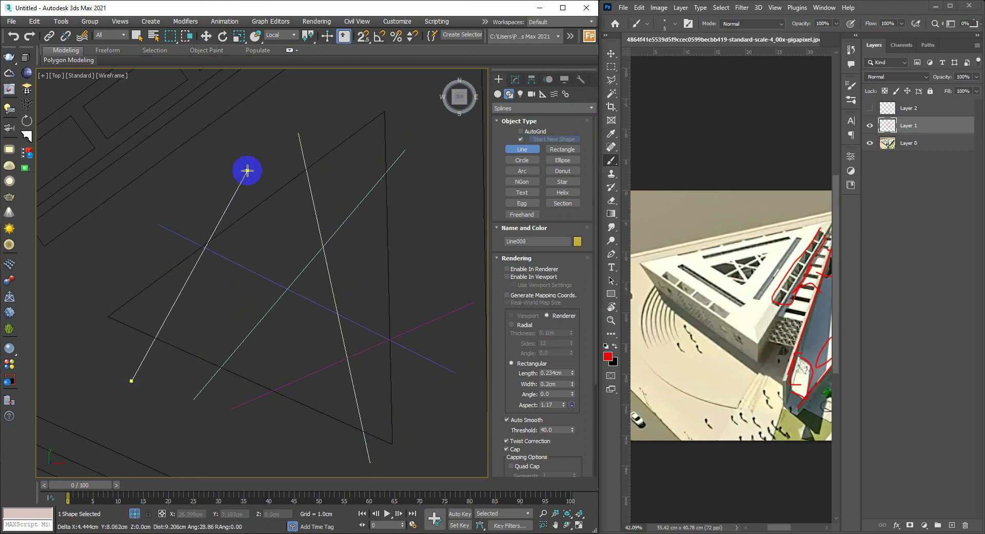
{"action": "left_click", "coordinate": [245, 168]}
{"action": "right_click", "coordinate": [288, 183]}
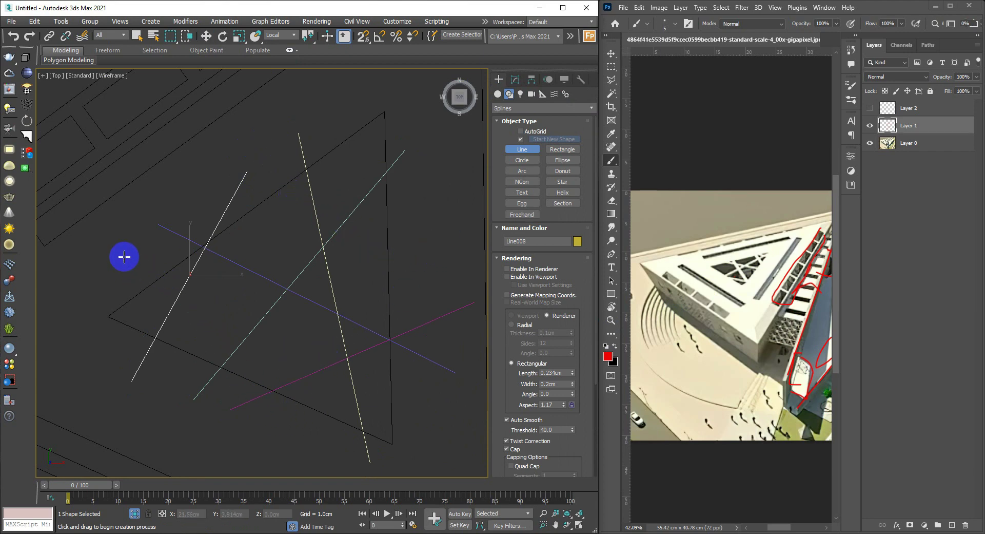
{"action": "left_click", "coordinate": [255, 193]}
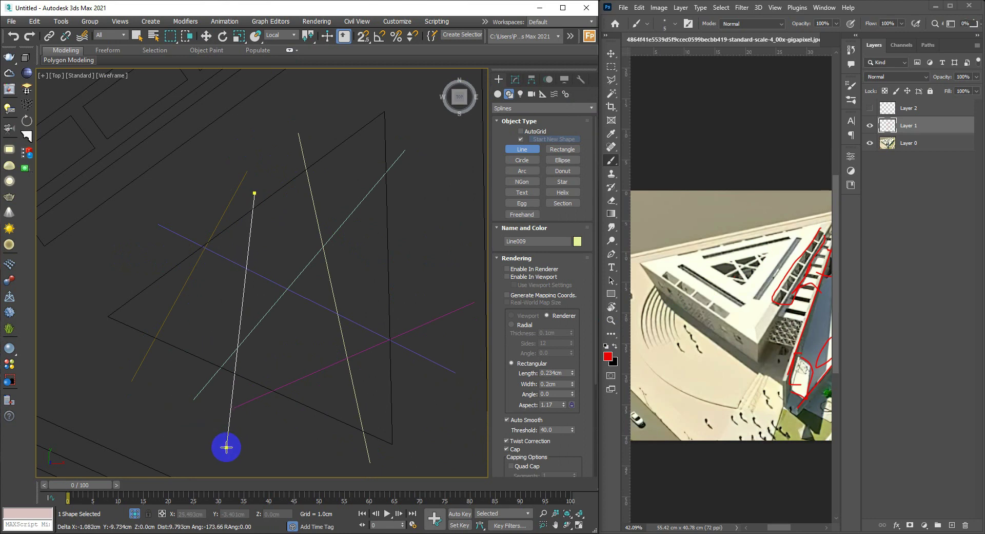
{"action": "left_click", "coordinate": [226, 446]}
{"action": "right_click", "coordinate": [226, 447]}
Step: Begin attaching the other crossing lines into the last line drawn
{"action": "scroll", "coordinate": [310, 328], "scroll_direction": "down", "scroll_amount": 3}
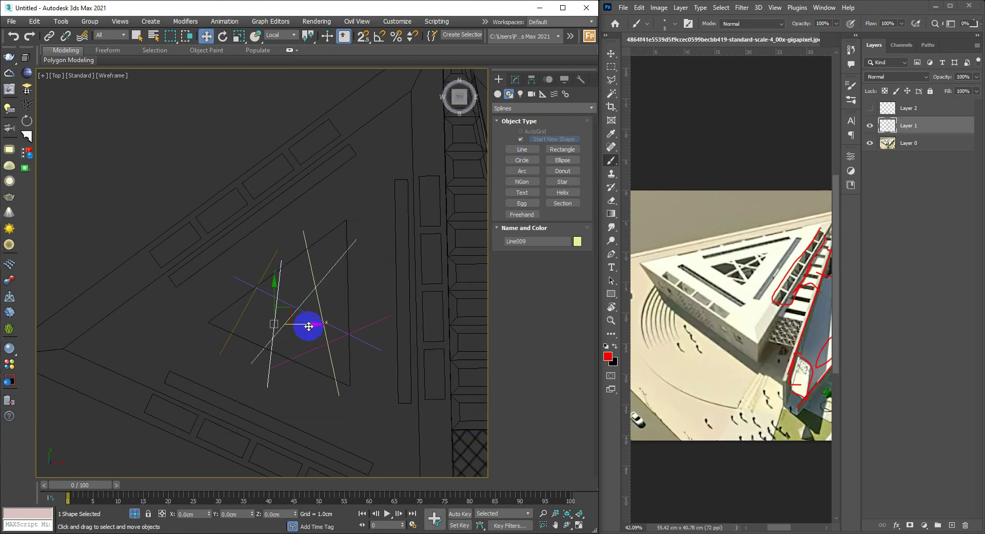
{"action": "scroll", "coordinate": [310, 330], "scroll_direction": "up", "scroll_amount": 5}
{"action": "right_click", "coordinate": [312, 329]}
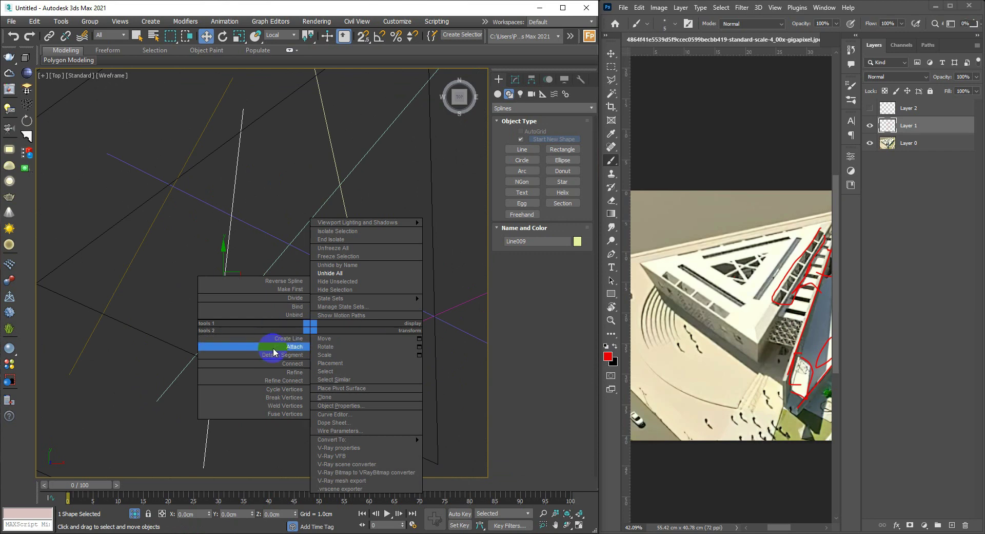
{"action": "left_click", "coordinate": [273, 352]}
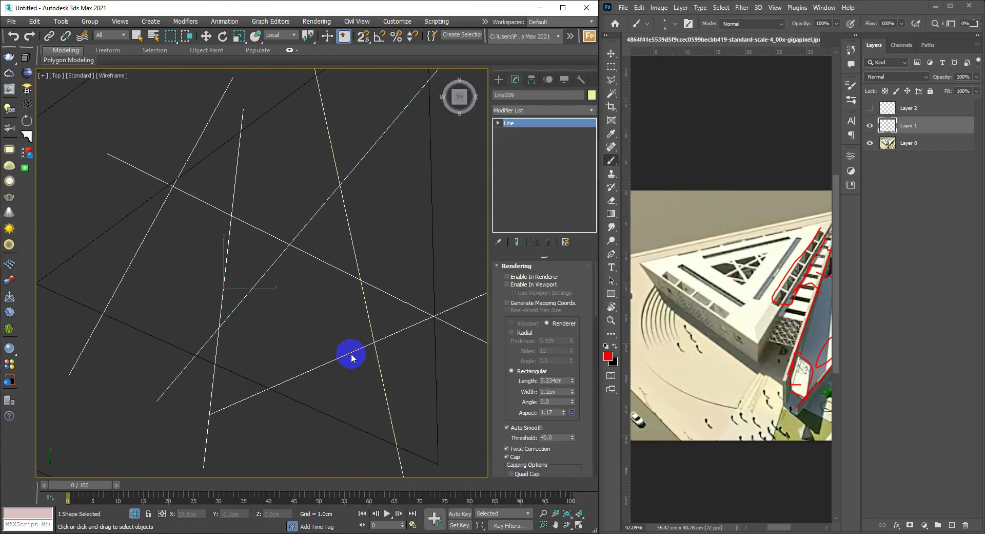
Step: Raise the combined line shape Line009 above the triangle
{"action": "scroll", "coordinate": [351, 358], "scroll_direction": "down", "scroll_amount": 5}
{"action": "middle_click_drag", "start_coordinate": [325, 341], "coordinate": [312, 293], "text": "alt"}
{"action": "key", "text": "w"}
{"action": "left_click_drag", "start_coordinate": [297, 286], "coordinate": [302, 223]}
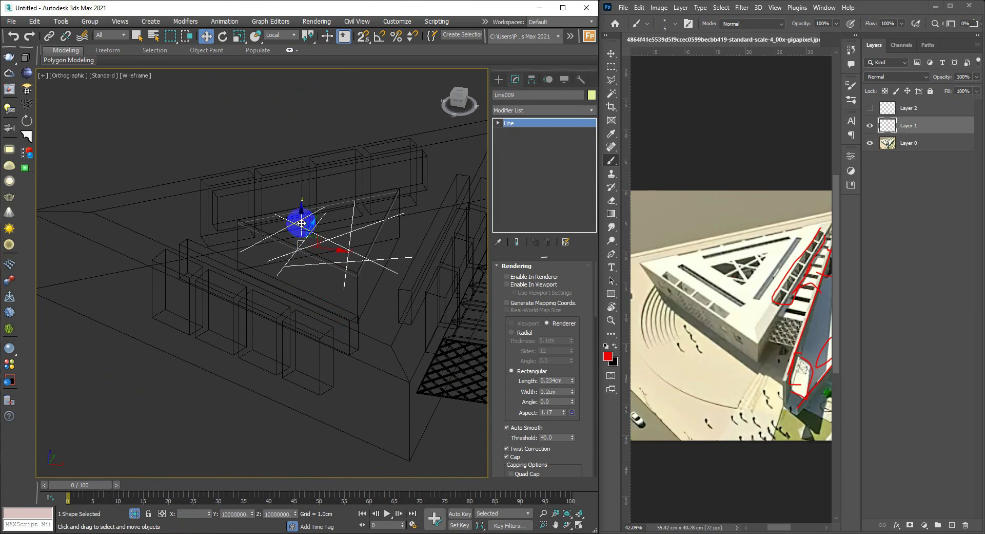
{"action": "key", "text": "F3"}
{"action": "scroll", "coordinate": [318, 231], "scroll_direction": "up", "scroll_amount": 5}
{"action": "left_click_drag", "start_coordinate": [264, 253], "coordinate": [266, 196]}
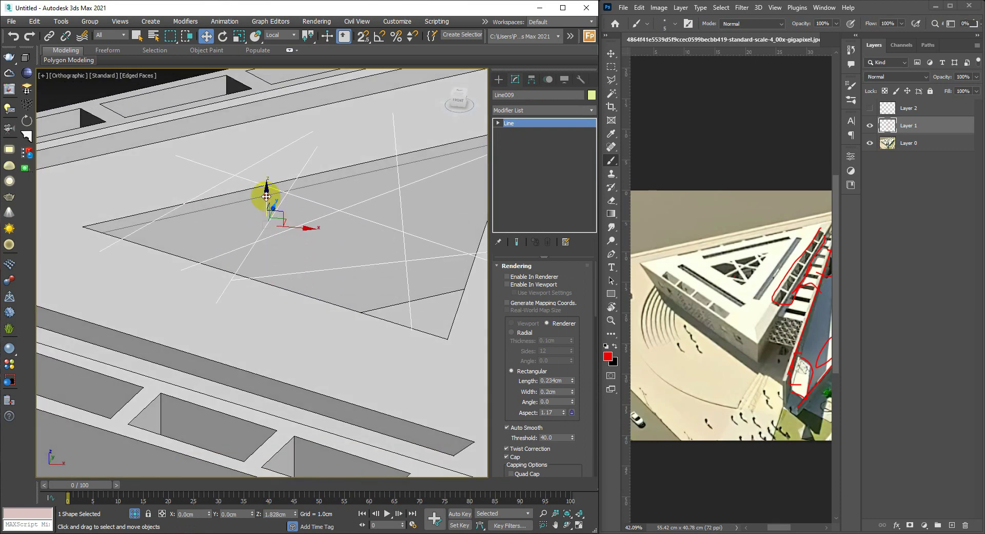
{"action": "middle_click_drag", "start_coordinate": [266, 196], "coordinate": [300, 226], "text": "alt"}
Step: Render the lines as solid rectangular beams and lower them into the triangular recess
{"action": "left_click", "coordinate": [507, 284]}
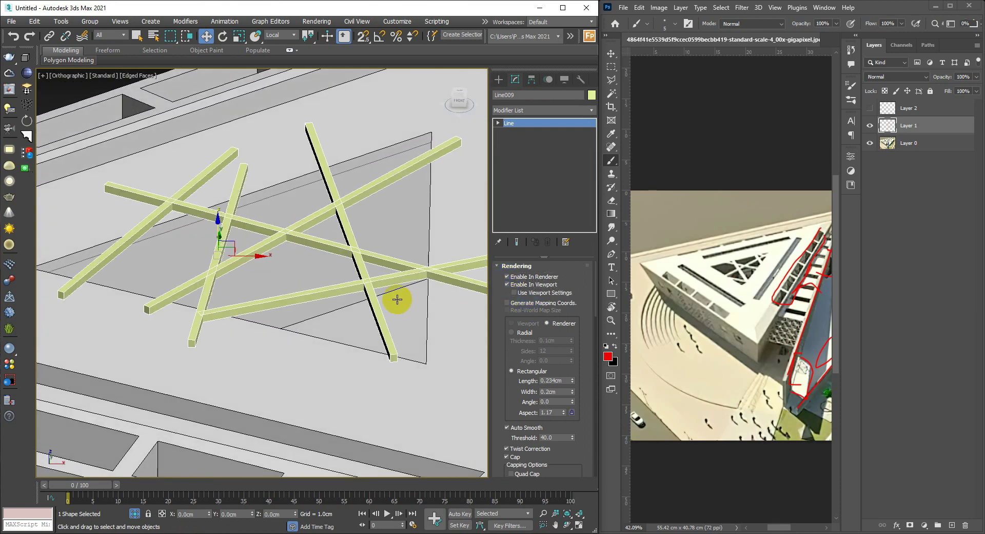
{"action": "key", "text": "p"}
{"action": "middle_click_drag", "start_coordinate": [370, 291], "coordinate": [385, 286], "text": "alt"}
{"action": "scroll", "coordinate": [282, 287], "scroll_direction": "up", "scroll_amount": 3}
{"action": "middle_click_drag", "start_coordinate": [283, 286], "coordinate": [377, 307], "text": "alt"}
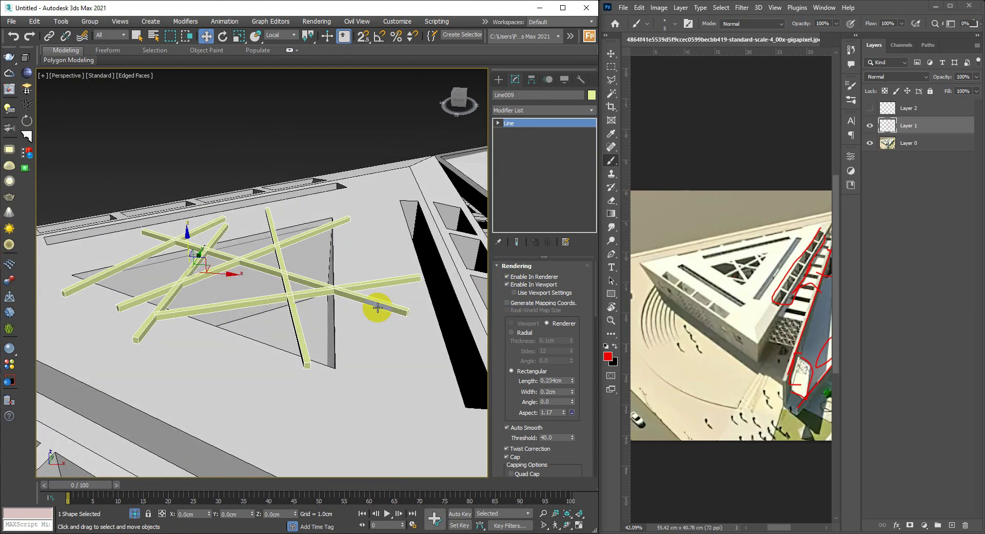
{"action": "left_click_drag", "start_coordinate": [190, 241], "coordinate": [200, 266]}
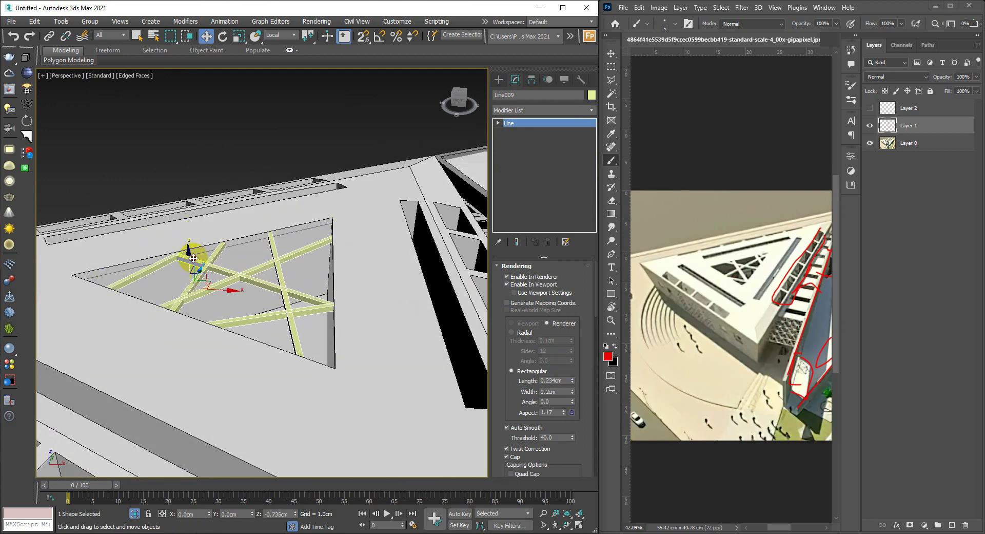
Step: Flatten the beams to 30% height and nudge them slightly upward
{"action": "scroll", "coordinate": [199, 266], "scroll_direction": "up", "scroll_amount": 3}
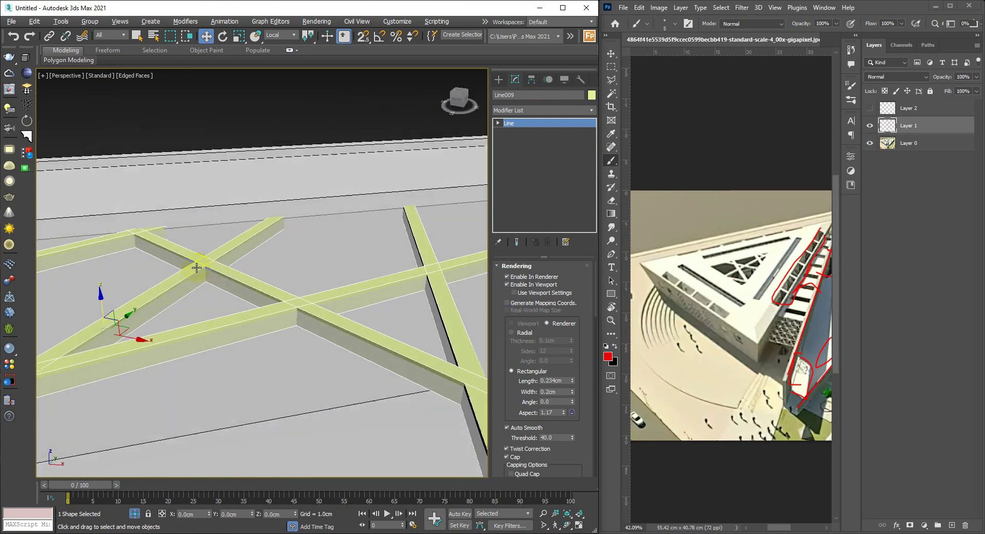
{"action": "scroll", "coordinate": [272, 247], "scroll_direction": "up", "scroll_amount": 2}
{"action": "scroll", "coordinate": [273, 247], "scroll_direction": "up", "scroll_amount": 1}
{"action": "middle_click_drag", "start_coordinate": [315, 245], "coordinate": [312, 244]}
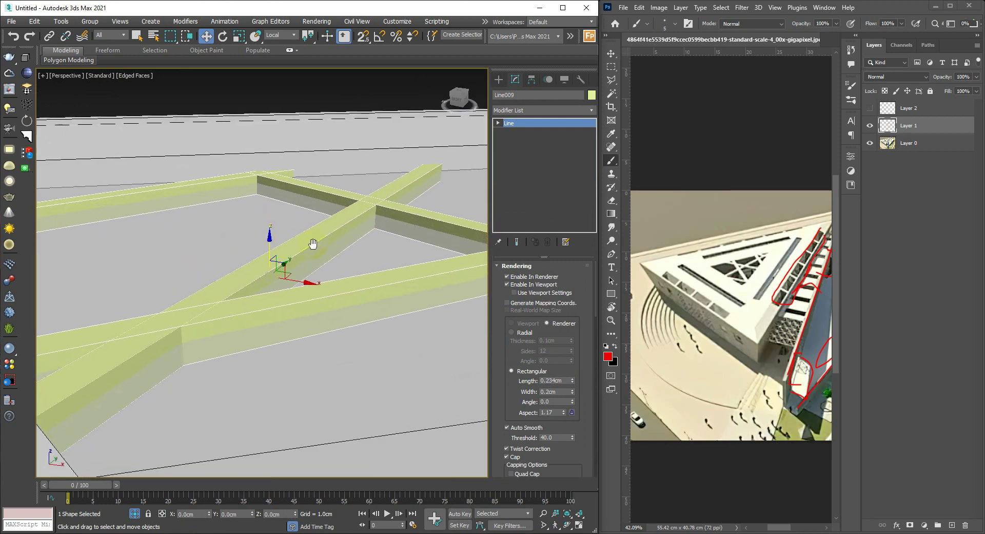
{"action": "left_click_drag", "start_coordinate": [273, 243], "coordinate": [263, 389]}
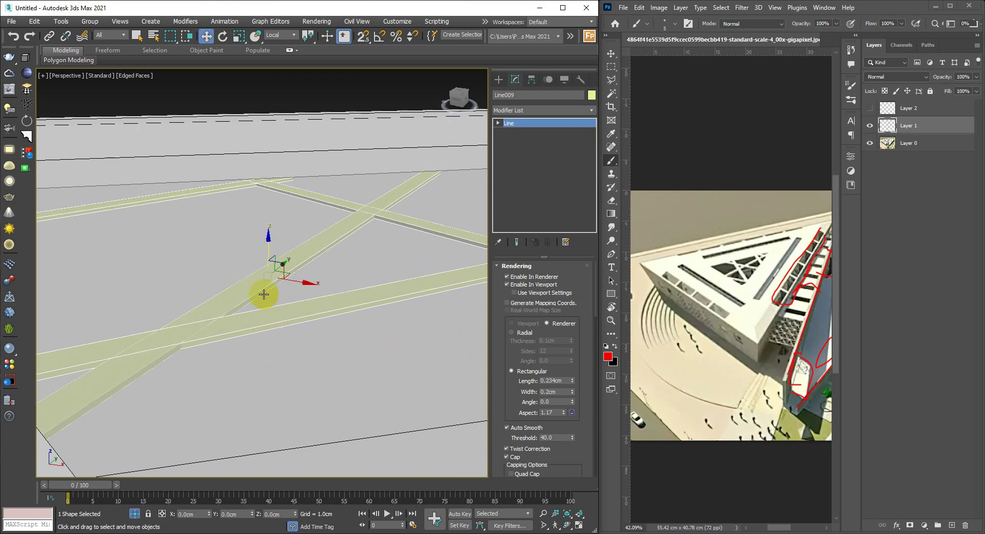
{"action": "left_click_drag", "start_coordinate": [269, 247], "coordinate": [269, 243]}
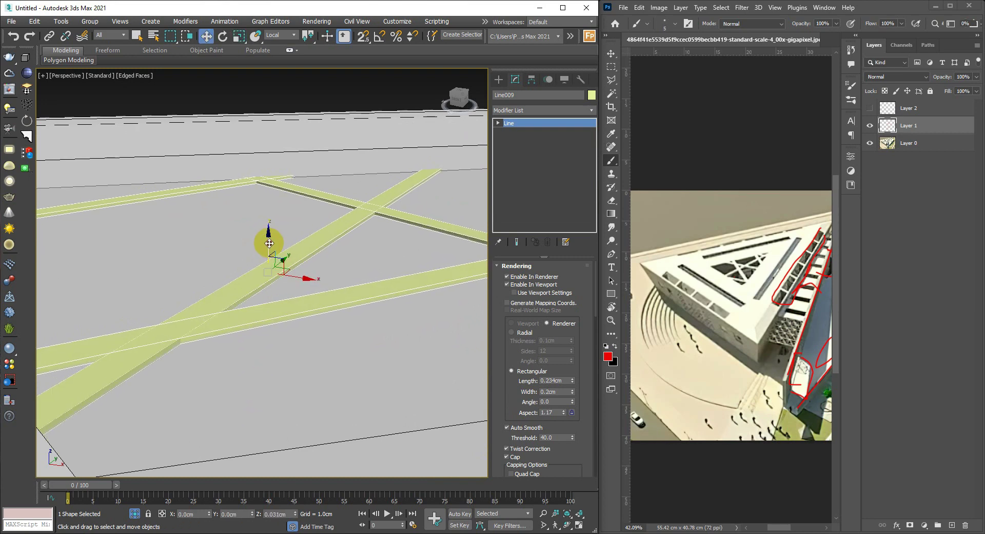
Step: Zoom out and open the Material Editor with M
{"action": "scroll", "coordinate": [269, 244], "scroll_direction": "down", "scroll_amount": 3}
{"action": "scroll", "coordinate": [277, 257], "scroll_direction": "down", "scroll_amount": 3}
{"action": "scroll", "coordinate": [220, 237], "scroll_direction": "down", "scroll_amount": 3}
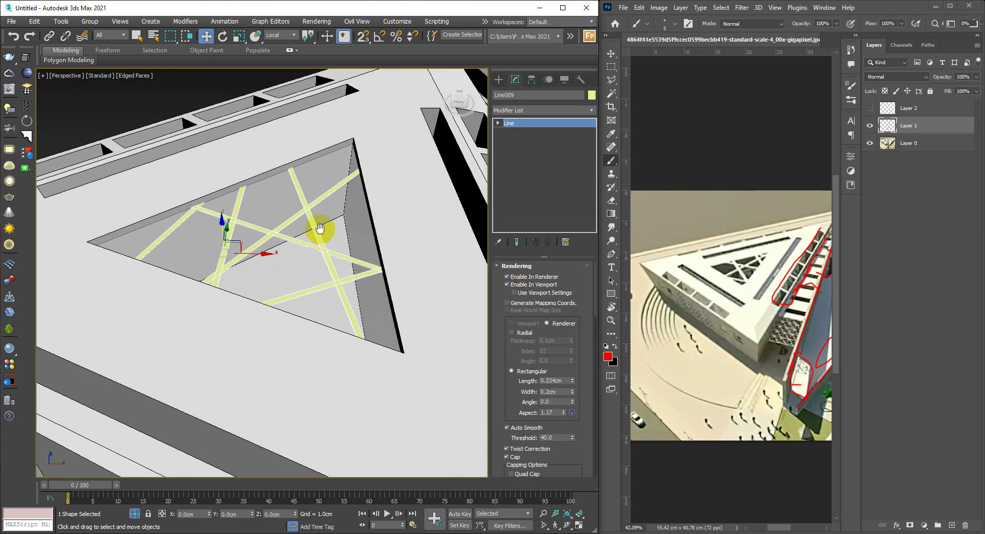
{"action": "scroll", "coordinate": [294, 238], "scroll_direction": "down", "scroll_amount": 2}
{"action": "key", "text": "m"}
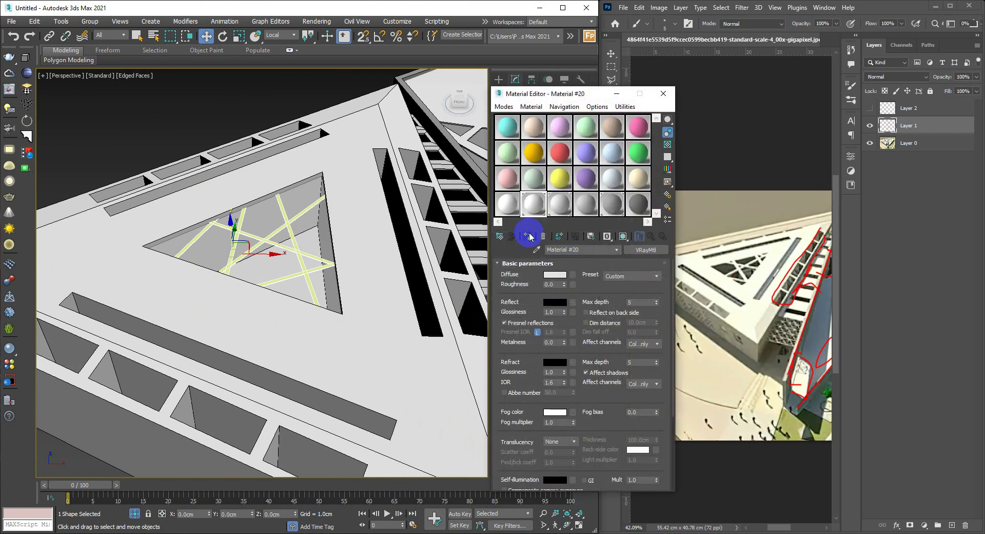
Step: Close the Material Editor and set the beams' object colour
{"action": "left_click", "coordinate": [665, 96]}
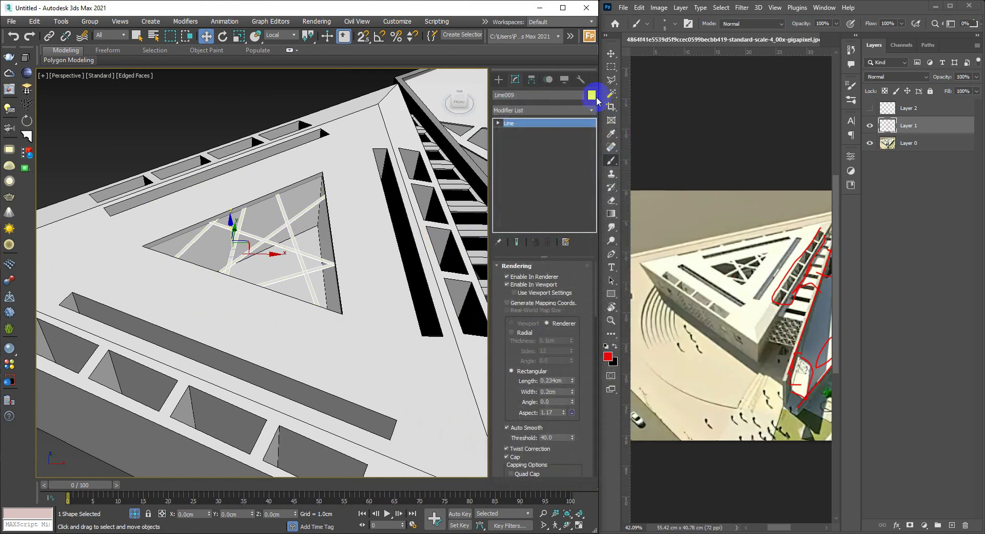
{"action": "left_click", "coordinate": [591, 94]}
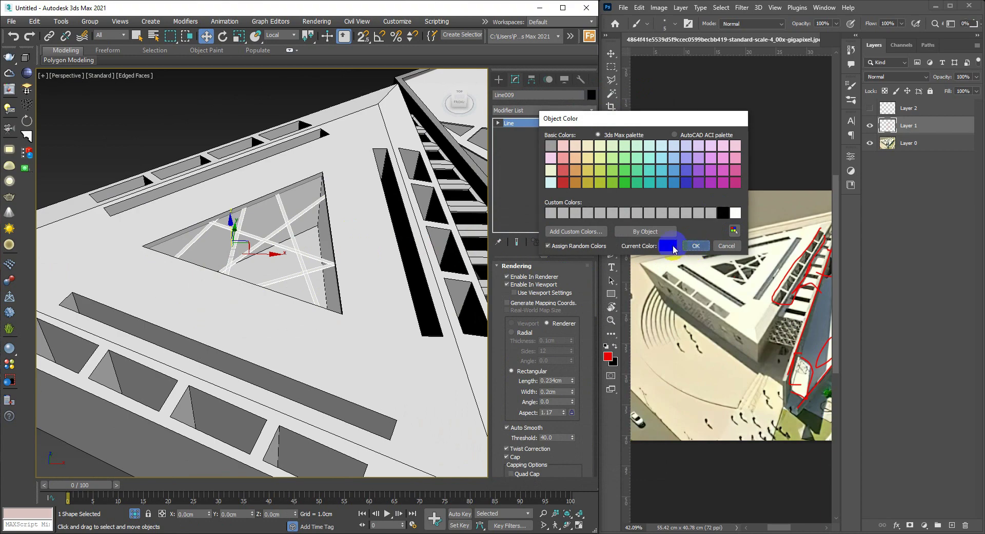
{"action": "left_click", "coordinate": [674, 247]}
{"action": "scroll", "coordinate": [308, 275], "scroll_direction": "down", "scroll_amount": 5}
Step: Select the main building body, orbit to check the beams, then clear the selection
{"action": "left_click", "coordinate": [423, 290]}
{"action": "middle_click_drag", "start_coordinate": [423, 291], "coordinate": [354, 286]}
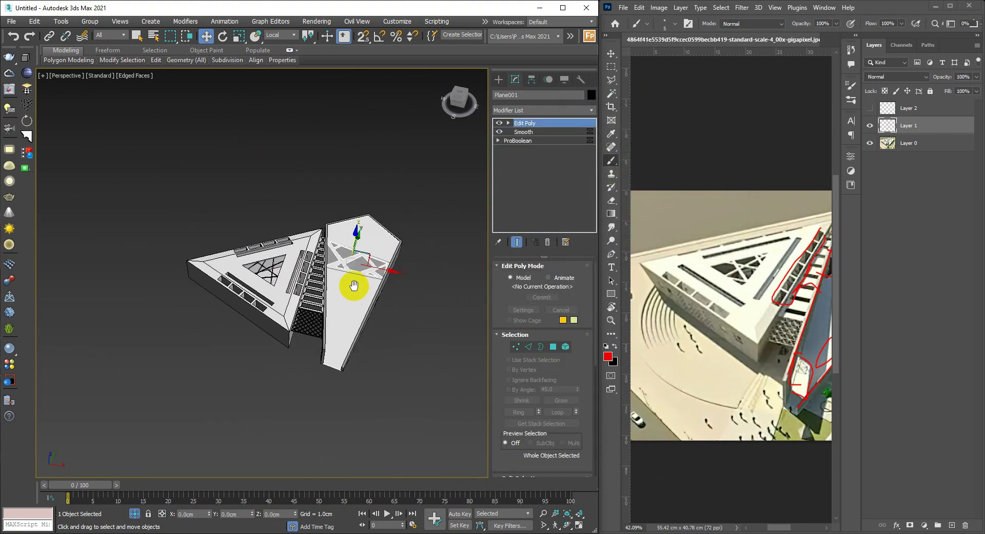
{"action": "scroll", "coordinate": [354, 285], "scroll_direction": "up", "scroll_amount": 2}
{"action": "scroll", "coordinate": [308, 280], "scroll_direction": "up", "scroll_amount": 2}
{"action": "scroll", "coordinate": [288, 277], "scroll_direction": "up", "scroll_amount": 2}
{"action": "scroll", "coordinate": [306, 282], "scroll_direction": "up", "scroll_amount": 2}
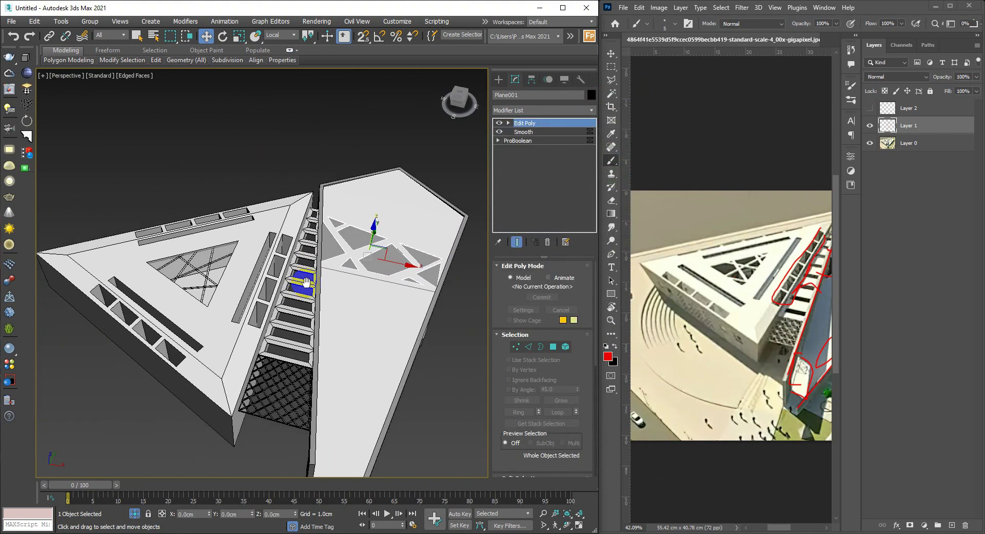
{"action": "middle_click_drag", "start_coordinate": [307, 282], "coordinate": [312, 263], "text": "alt"}
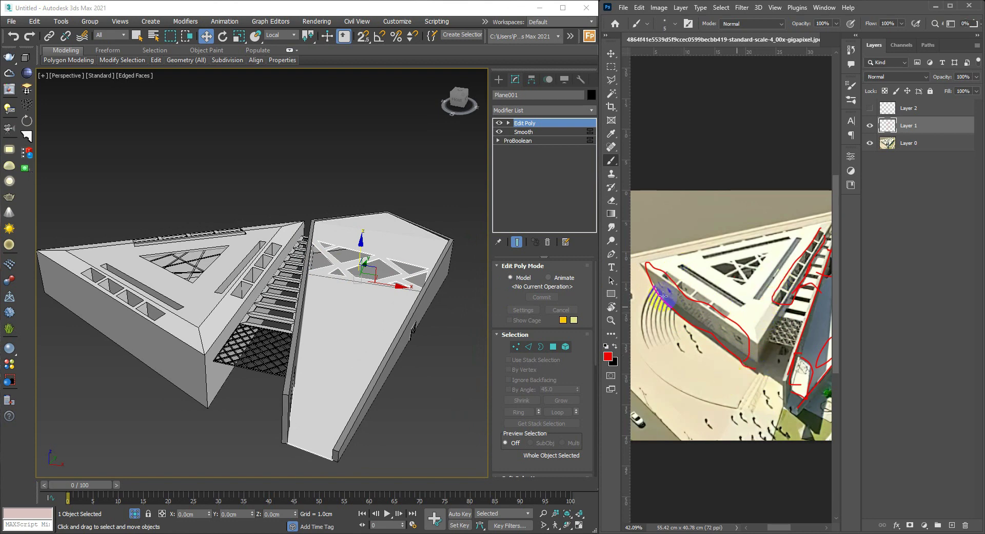
{"action": "mouse_move", "coordinate": [356, 265]}
{"action": "middle_mouse_down", "text": "alt"}
{"action": "mouse_move", "coordinate": [329, 274]}
{"action": "mouse_move", "coordinate": [374, 275]}
{"action": "mouse_move", "coordinate": [407, 308]}
{"action": "mouse_move", "coordinate": [396, 303]}
{"action": "mouse_move", "coordinate": [361, 337]}
{"action": "middle_mouse_up", "text": "alt"}
{"action": "left_click", "coordinate": [360, 337], "text": "alt"}
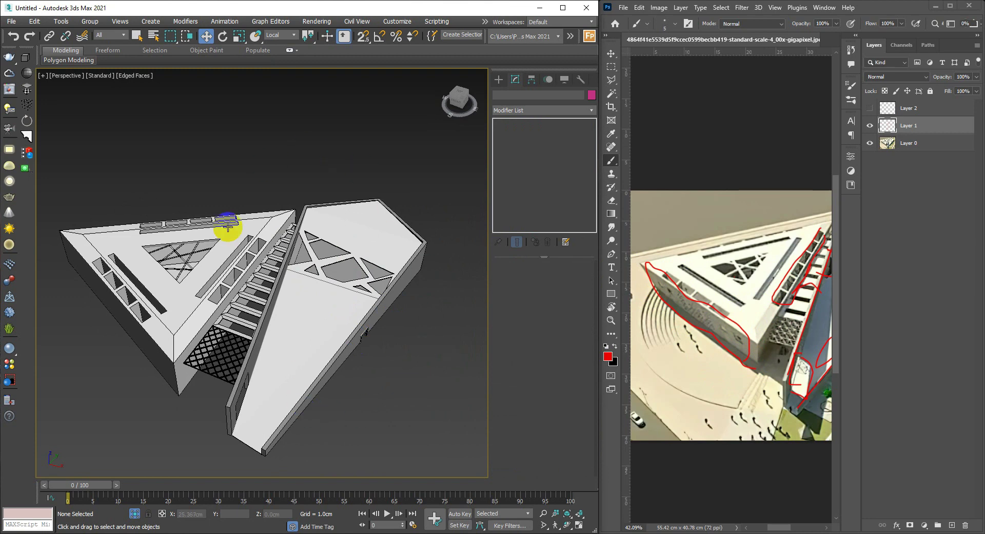
{"action": "scroll", "coordinate": [228, 227], "scroll_direction": "down", "scroll_amount": 3}
Step: Create a large Plane beneath the building from the quad menu and frame it in view
{"action": "left_click", "coordinate": [563, 9]}
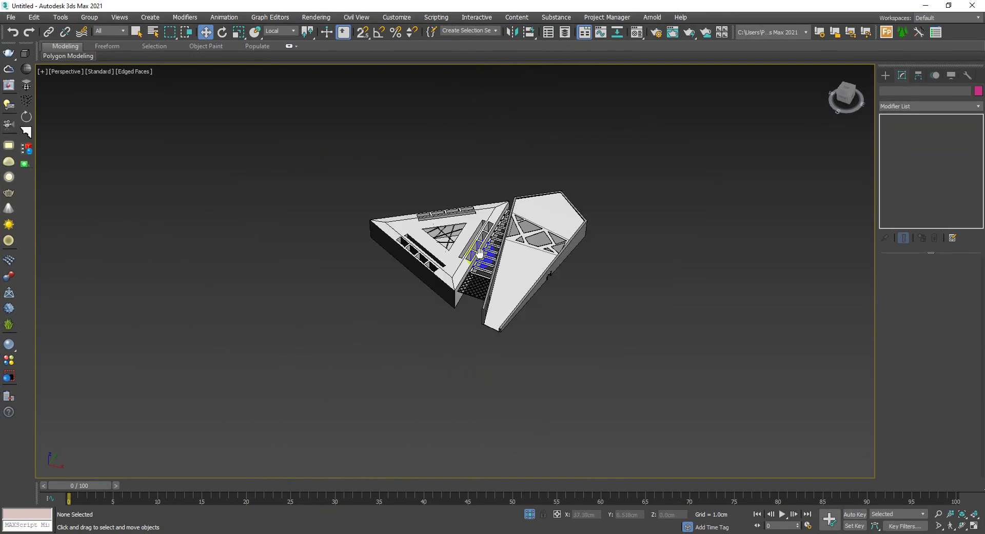
{"action": "right_click", "coordinate": [381, 307]}
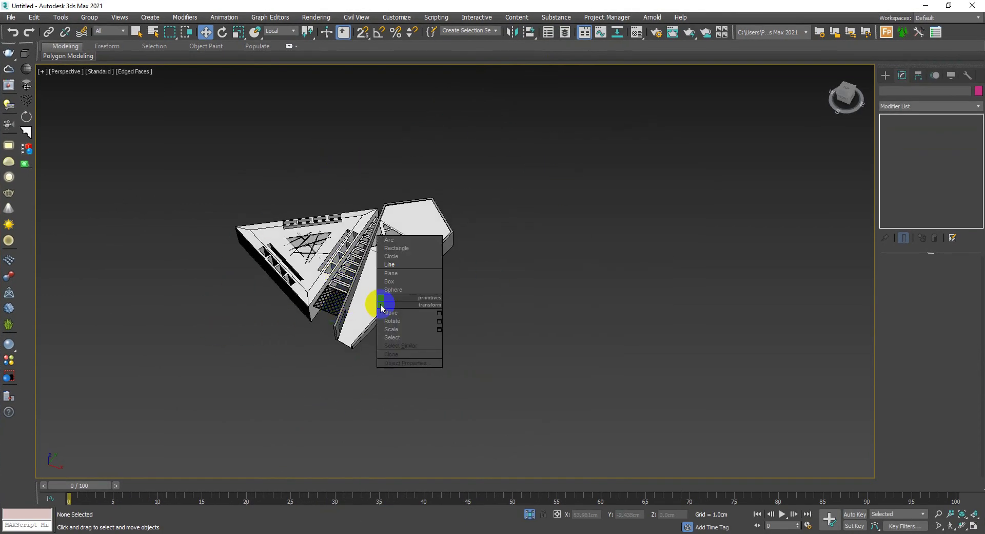
{"action": "left_click", "coordinate": [414, 272]}
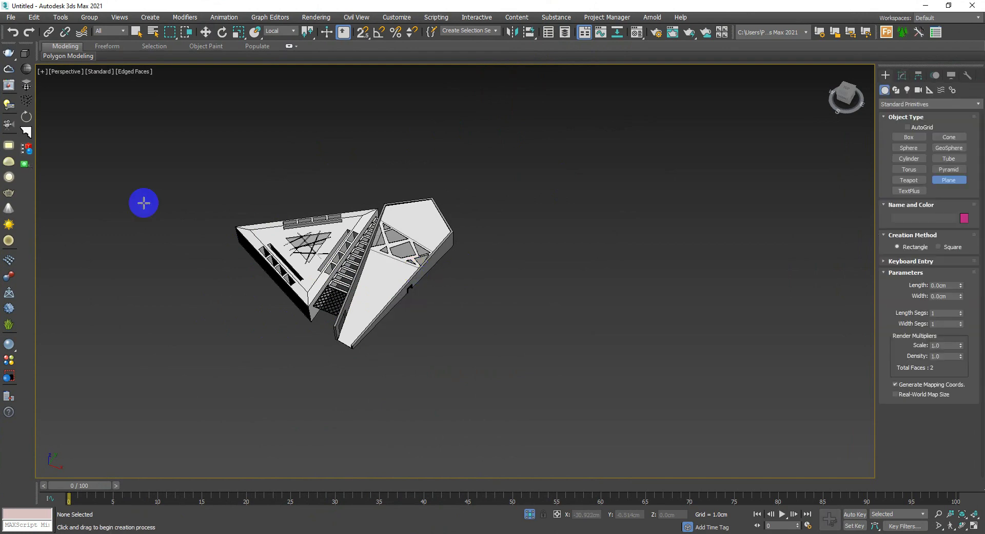
{"action": "left_click_drag", "start_coordinate": [173, 147], "coordinate": [257, 521]}
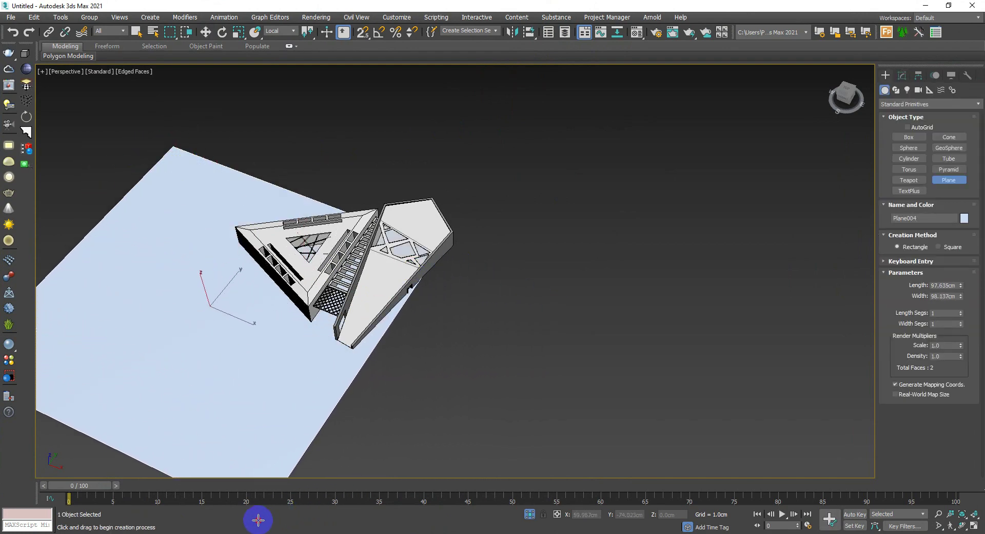
{"action": "right_click", "coordinate": [235, 352]}
{"action": "middle_click_drag", "start_coordinate": [231, 306], "coordinate": [385, 271], "text": "alt"}
{"action": "scroll", "coordinate": [380, 271], "scroll_direction": "up", "scroll_amount": 2}
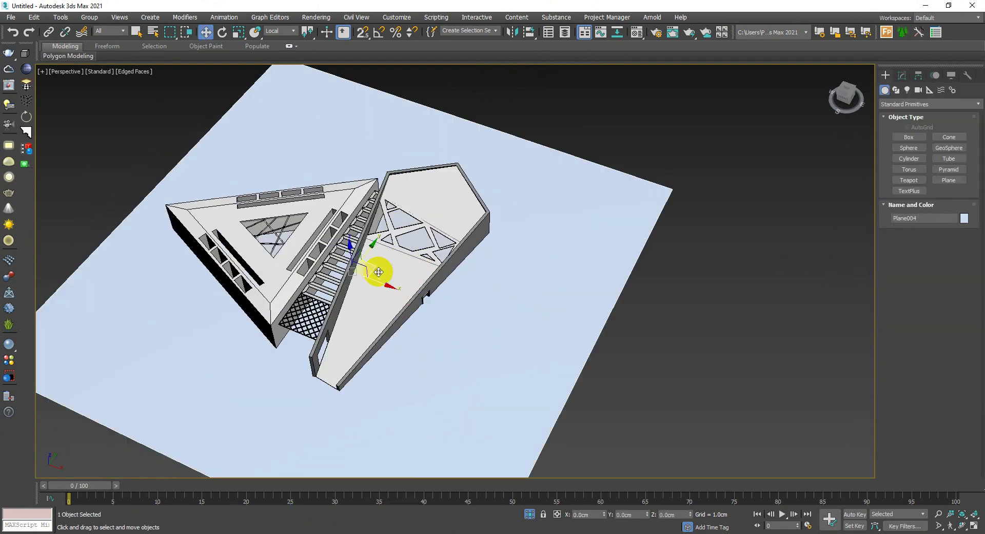
{"action": "scroll", "coordinate": [378, 270], "scroll_direction": "up", "scroll_amount": 2}
{"action": "scroll", "coordinate": [600, 222], "scroll_direction": "down", "scroll_amount": 2}
Step: Set the plane's object colour to grey and select the ground plane
{"action": "left_click", "coordinate": [963, 218]}
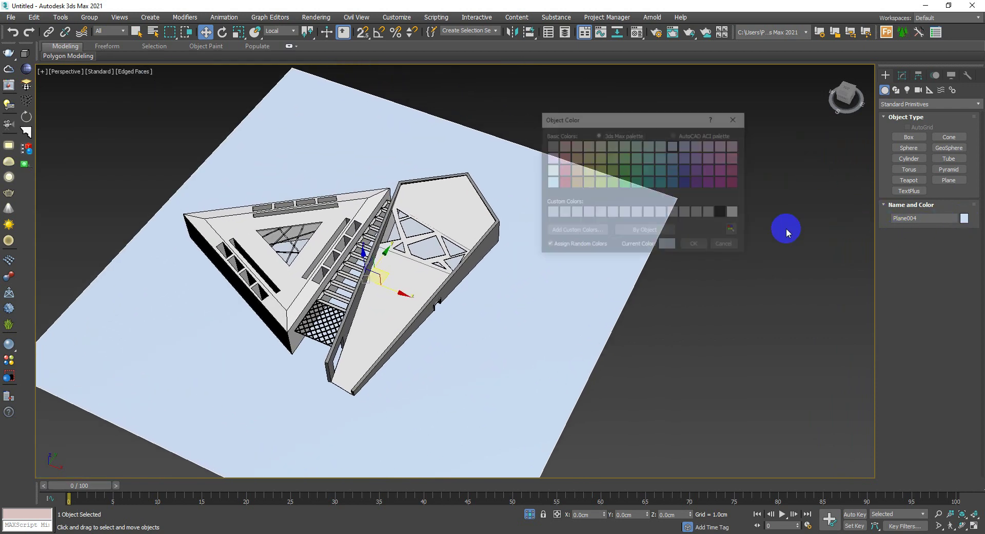
{"action": "left_click", "coordinate": [697, 246]}
{"action": "scroll", "coordinate": [433, 246], "scroll_direction": "down", "scroll_amount": 2}
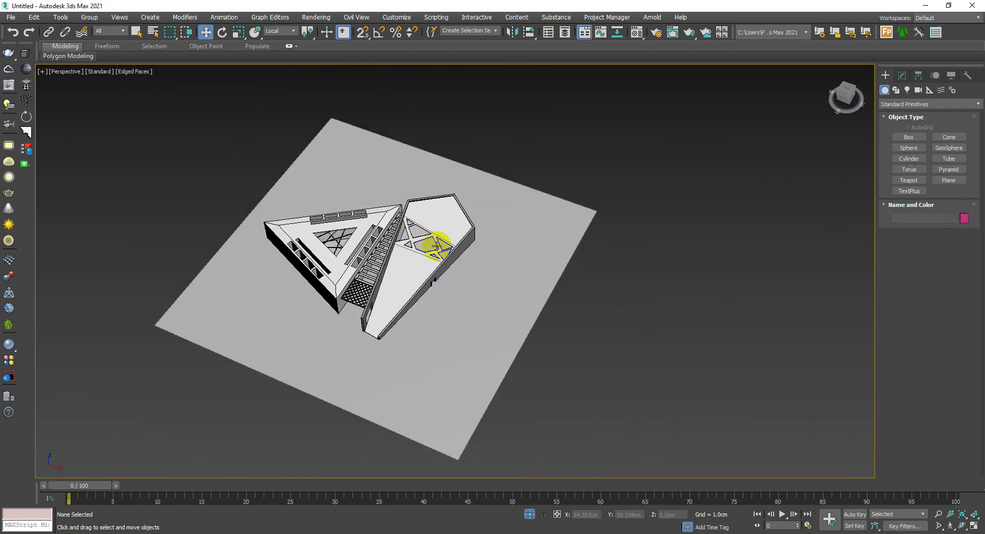
{"action": "left_click", "coordinate": [436, 248]}
{"action": "scroll", "coordinate": [372, 269], "scroll_direction": "up", "scroll_amount": 4}
{"action": "scroll", "coordinate": [382, 252], "scroll_direction": "down", "scroll_amount": 3}
{"action": "scroll", "coordinate": [518, 300], "scroll_direction": "up", "scroll_amount": 3}
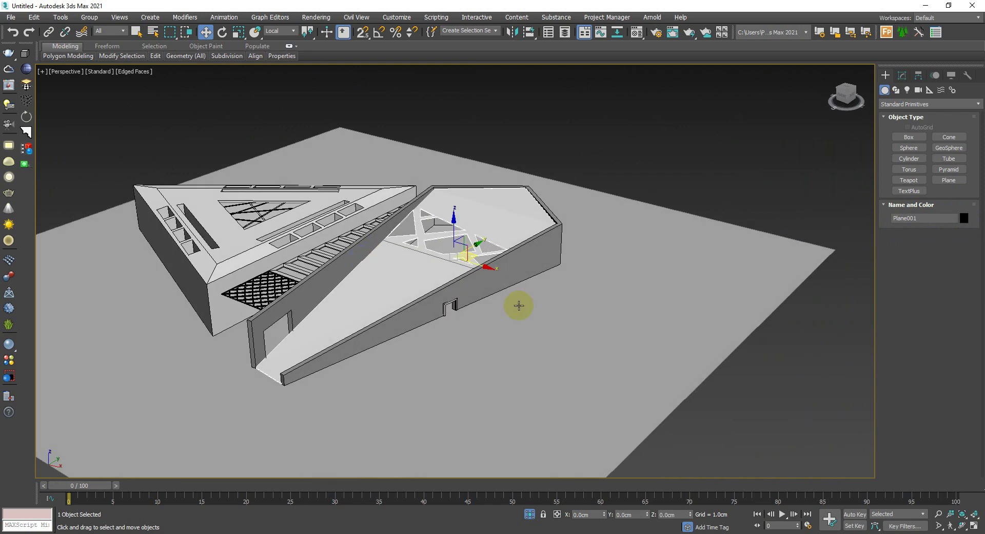
{"action": "left_click", "coordinate": [530, 305]}
Step: Assign the darker grey sample material, Material #24, to the ground plane
{"action": "key", "text": "m"}
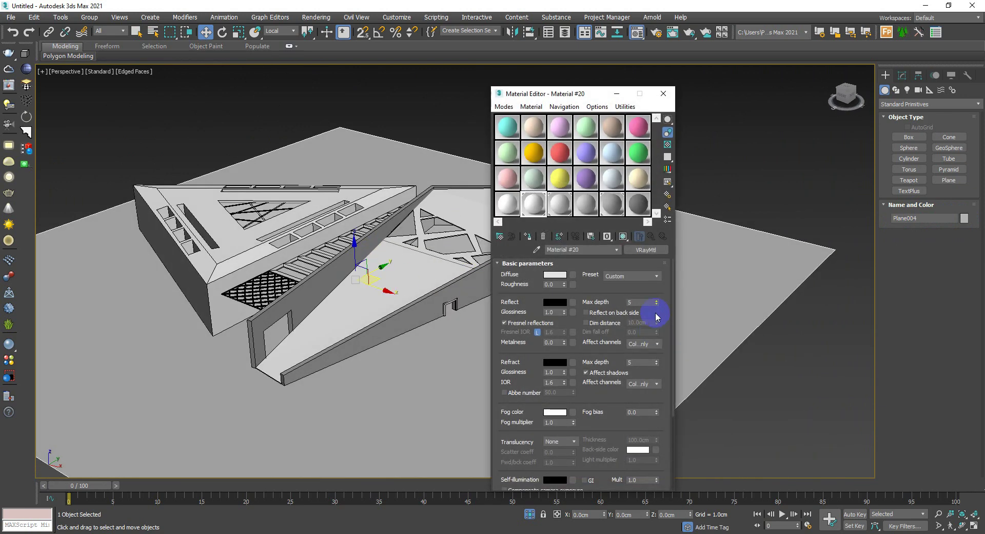
{"action": "left_click", "coordinate": [528, 236]}
{"action": "left_click", "coordinate": [618, 158]}
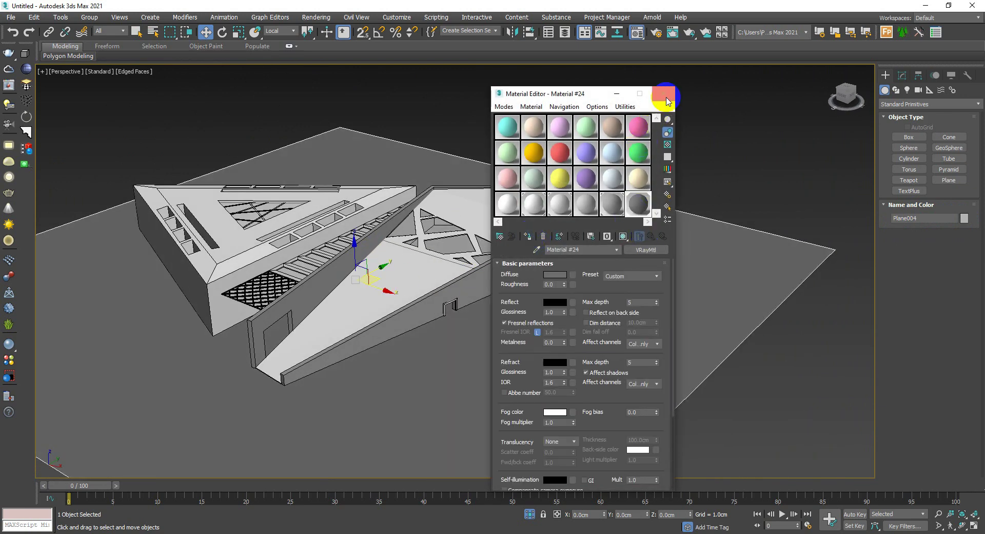
{"action": "left_click", "coordinate": [667, 100]}
{"action": "left_click", "coordinate": [683, 149]}
{"action": "left_click", "coordinate": [469, 242]}
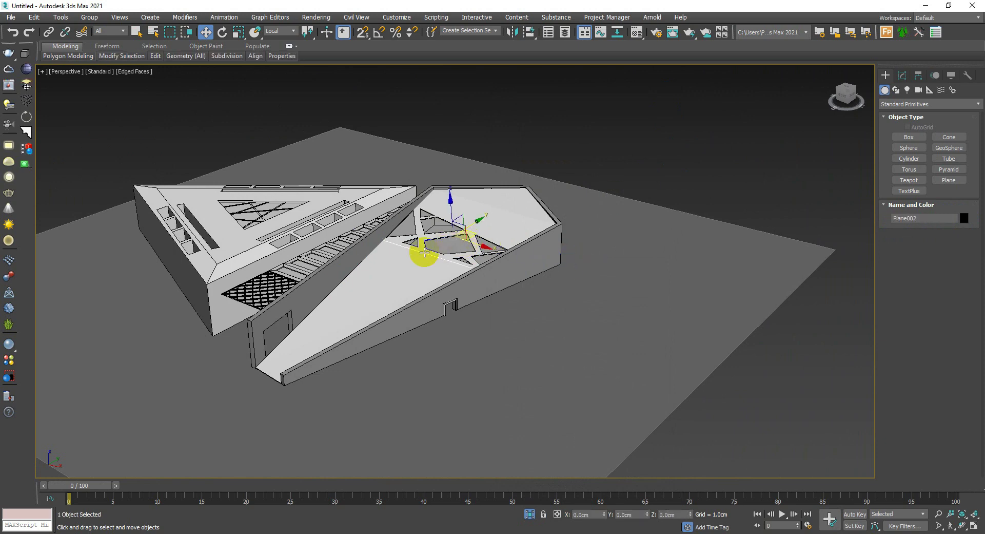
{"action": "mouse_move", "coordinate": [424, 249]}
{"action": "middle_mouse_down", "text": "alt"}
{"action": "mouse_move", "coordinate": [440, 275]}
{"action": "mouse_move", "coordinate": [641, 282]}
{"action": "middle_mouse_up", "text": "alt"}
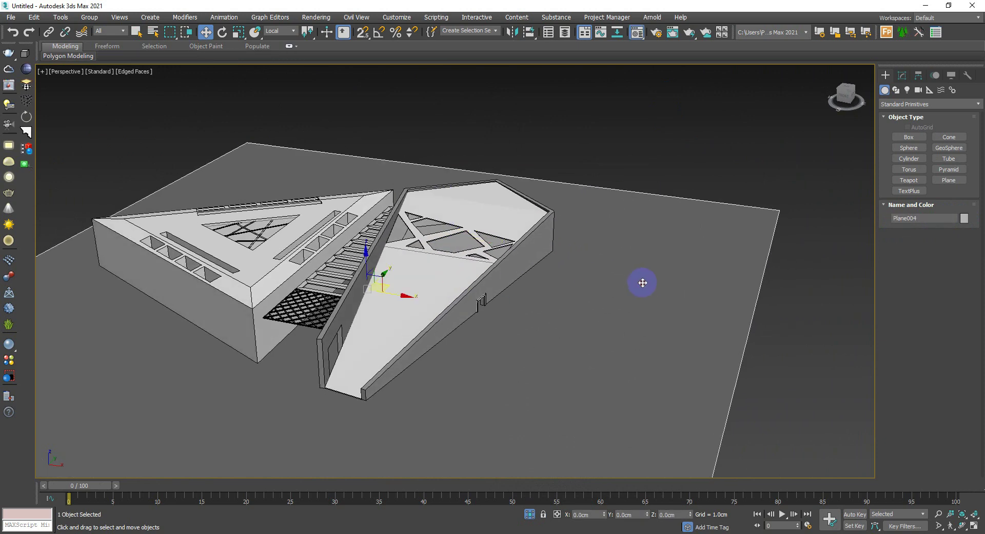
Step: Lower the ground material's diffuse Value from 40 to 20
{"action": "key", "text": "m"}
{"action": "left_click", "coordinate": [556, 275]}
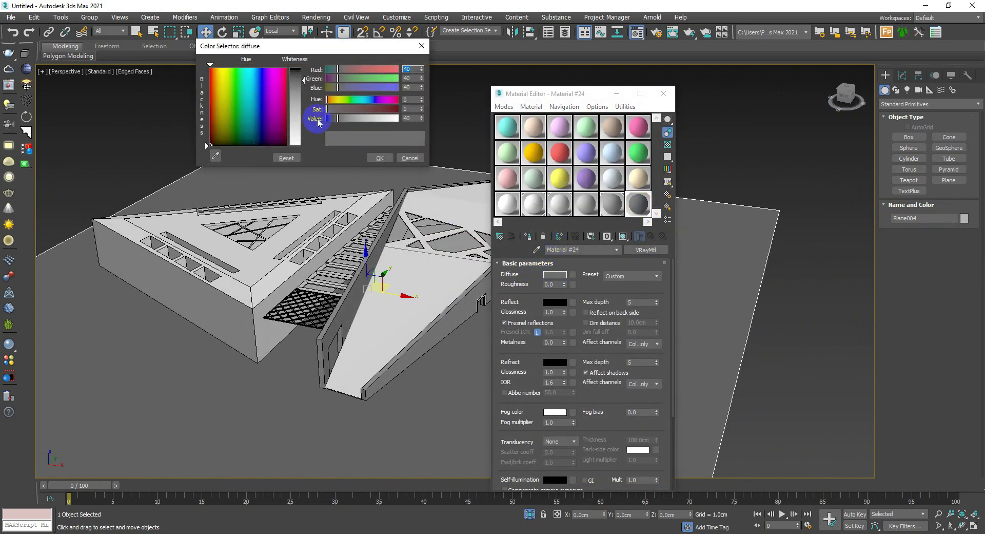
{"action": "left_click_drag", "start_coordinate": [302, 78], "coordinate": [302, 76]}
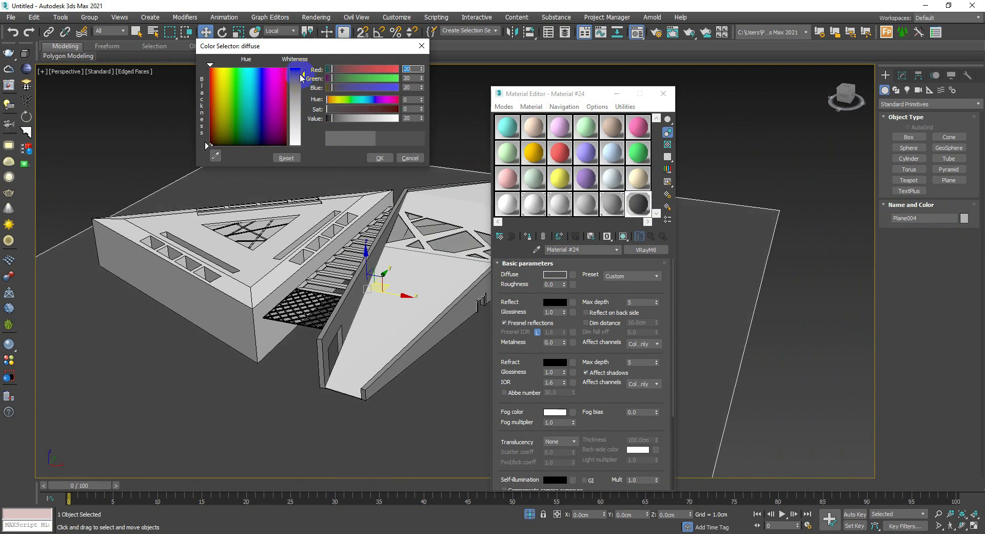
{"action": "left_click", "coordinate": [379, 155]}
{"action": "left_click", "coordinate": [664, 94]}
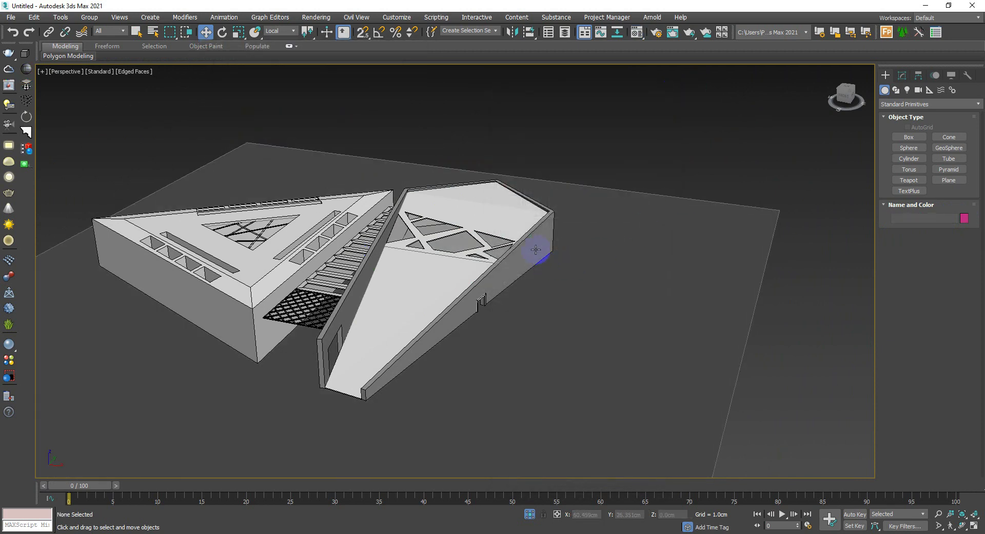
{"action": "left_click", "coordinate": [535, 250]}
{"action": "mouse_move", "coordinate": [429, 237]}
{"action": "middle_mouse_down", "text": "alt"}
{"action": "mouse_move", "coordinate": [413, 237]}
{"action": "mouse_move", "coordinate": [449, 214]}
{"action": "mouse_move", "coordinate": [451, 259]}
{"action": "mouse_move", "coordinate": [452, 231]}
{"action": "mouse_move", "coordinate": [470, 220]}
{"action": "mouse_move", "coordinate": [457, 225]}
{"action": "mouse_move", "coordinate": [477, 252]}
{"action": "mouse_move", "coordinate": [525, 240]}
{"action": "mouse_move", "coordinate": [473, 244]}
{"action": "mouse_move", "coordinate": [466, 235]}
{"action": "mouse_move", "coordinate": [477, 221]}
{"action": "mouse_move", "coordinate": [465, 226]}
{"action": "mouse_move", "coordinate": [477, 233]}
{"action": "middle_mouse_up", "text": "alt"}
{"action": "scroll", "coordinate": [414, 237], "scroll_direction": "down", "scroll_amount": 5}
{"action": "scroll", "coordinate": [471, 222], "scroll_direction": "up", "scroll_amount": 3}
{"action": "scroll", "coordinate": [451, 242], "scroll_direction": "up", "scroll_amount": 2}
{"action": "scroll", "coordinate": [440, 242], "scroll_direction": "up", "scroll_amount": 3}
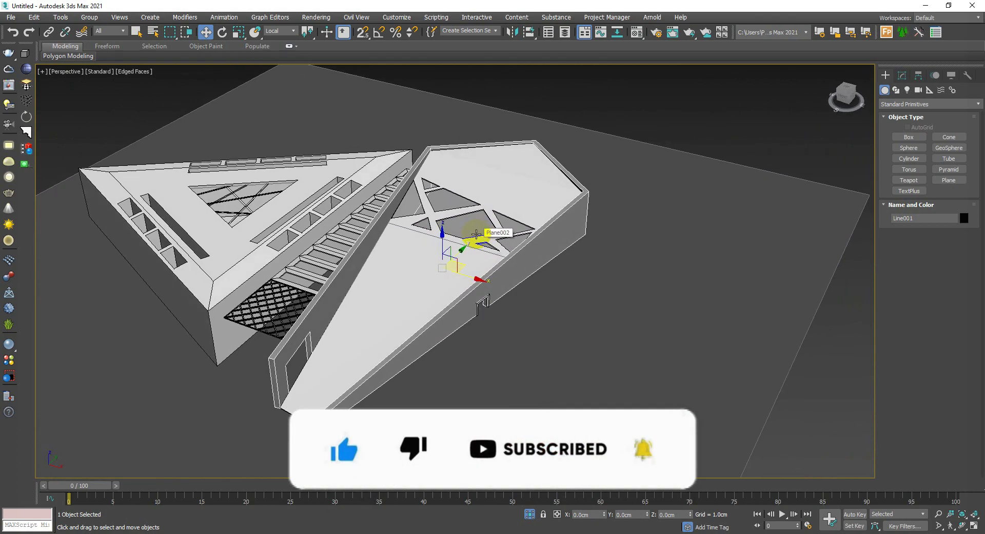
{"action": "middle_click_drag", "start_coordinate": [655, 231], "coordinate": [661, 229], "text": "alt"}
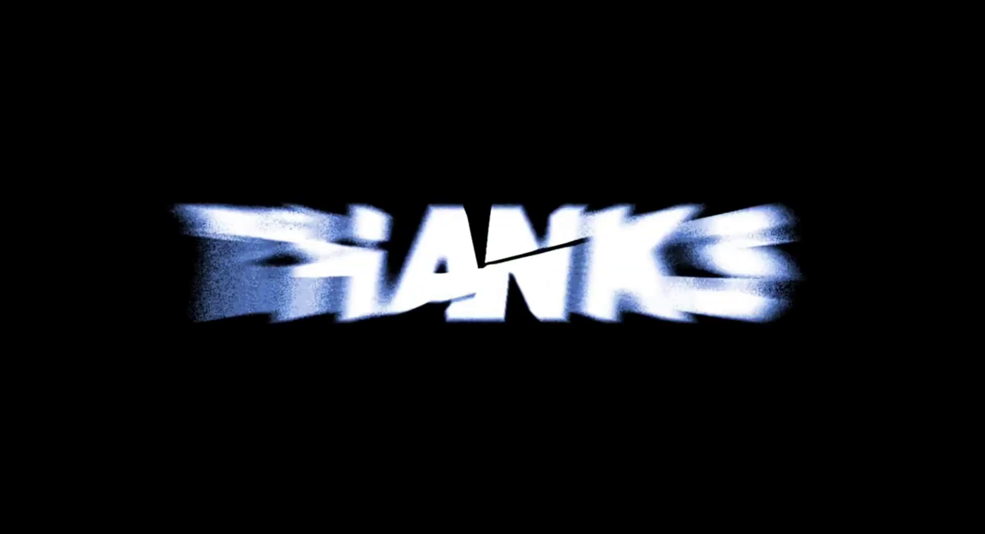